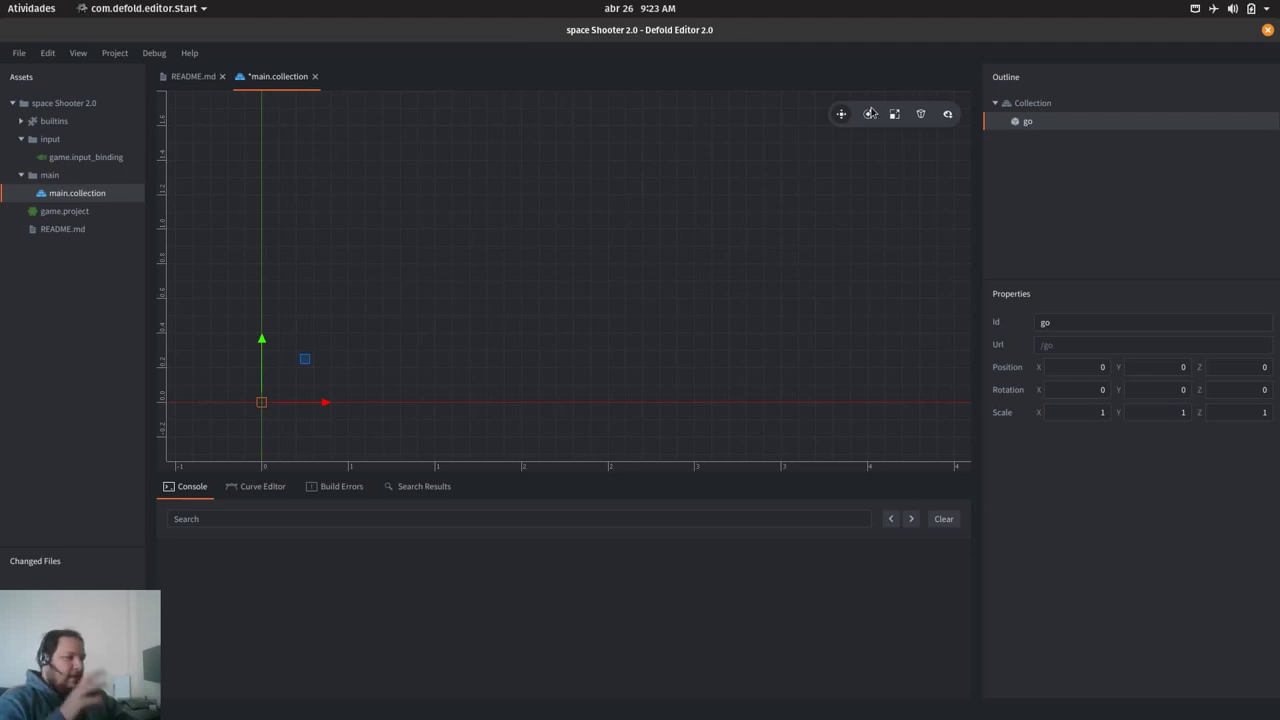
Step: Rotate the go object about -9 degrees around Z and scale it to about 2.15, 2.10 and 1.04 in X, Y and Z
click(870, 115)
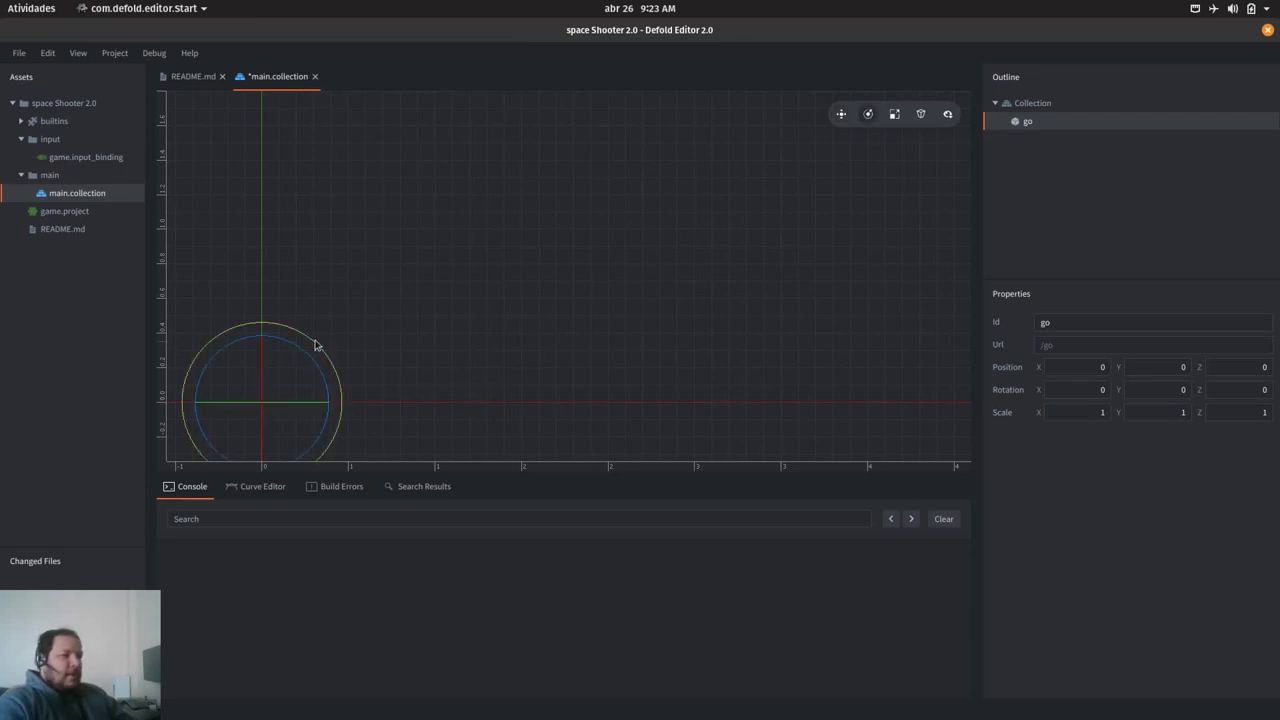
drag(351, 374, 846, 290)
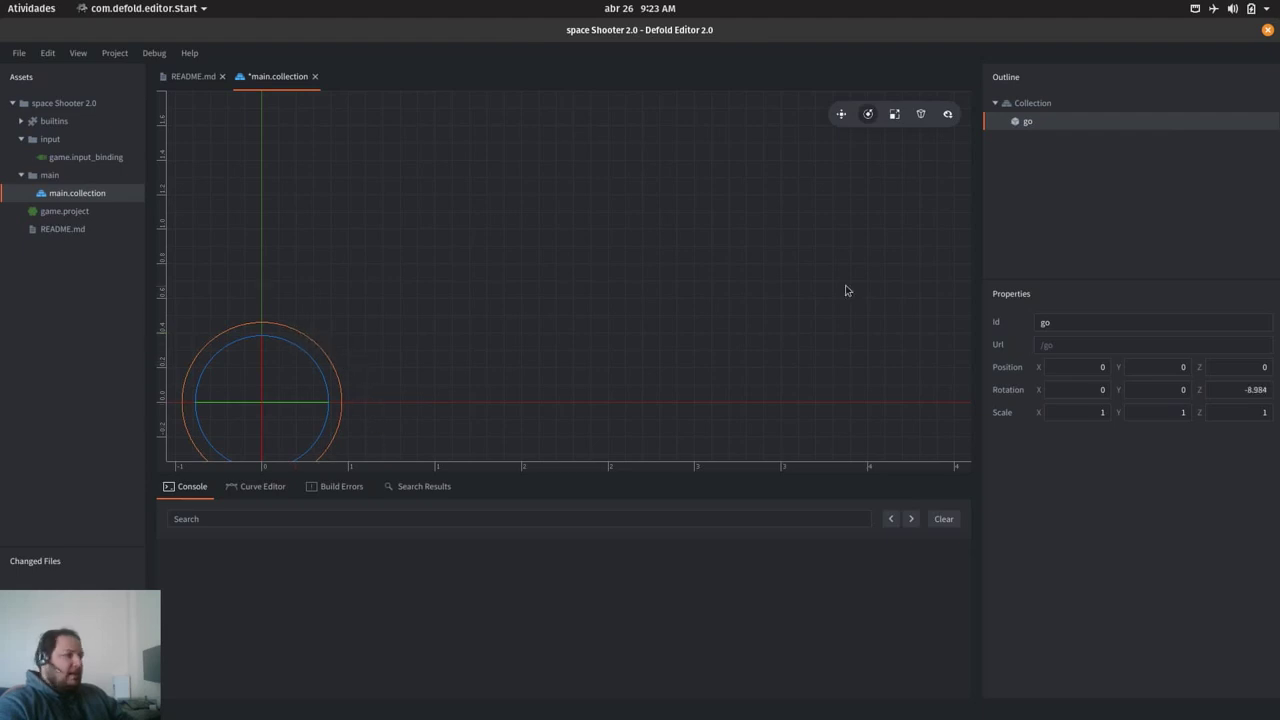
click(894, 116)
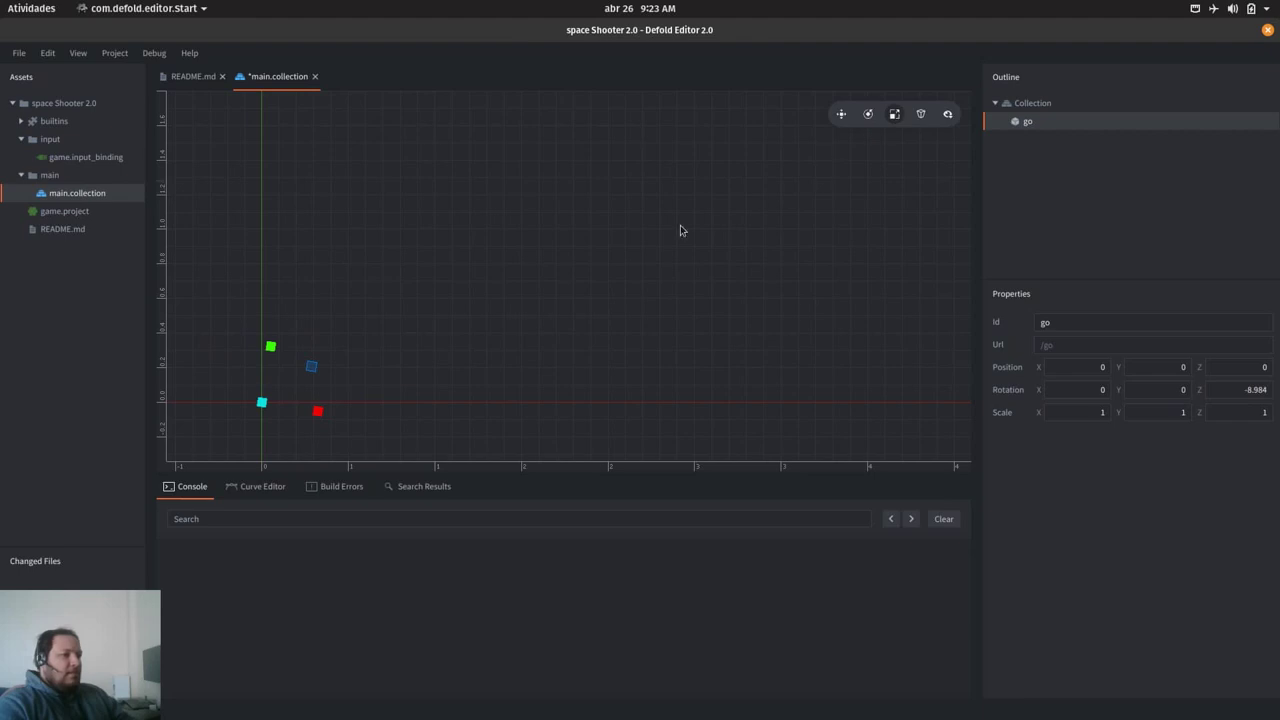
drag(270, 352, 284, 302)
drag(317, 413, 377, 431)
drag(264, 390, 500, 286)
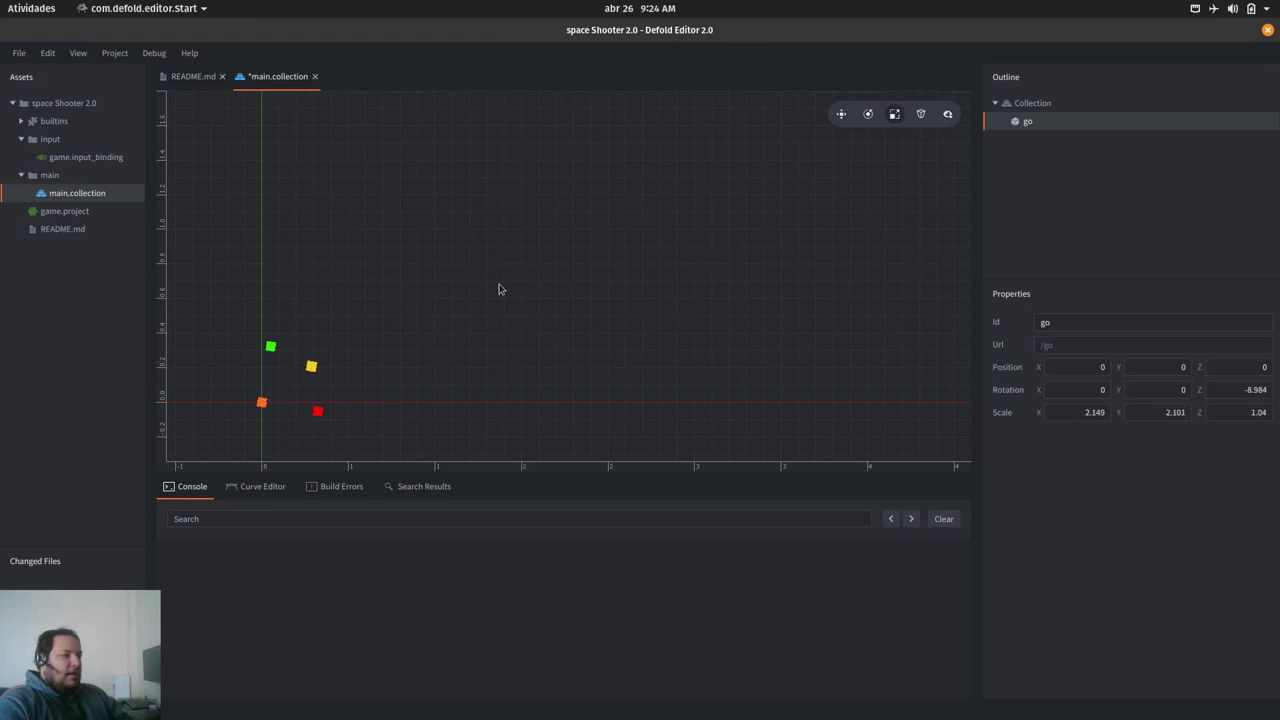
Step: Review the visibility filters available for the scene view
click(948, 119)
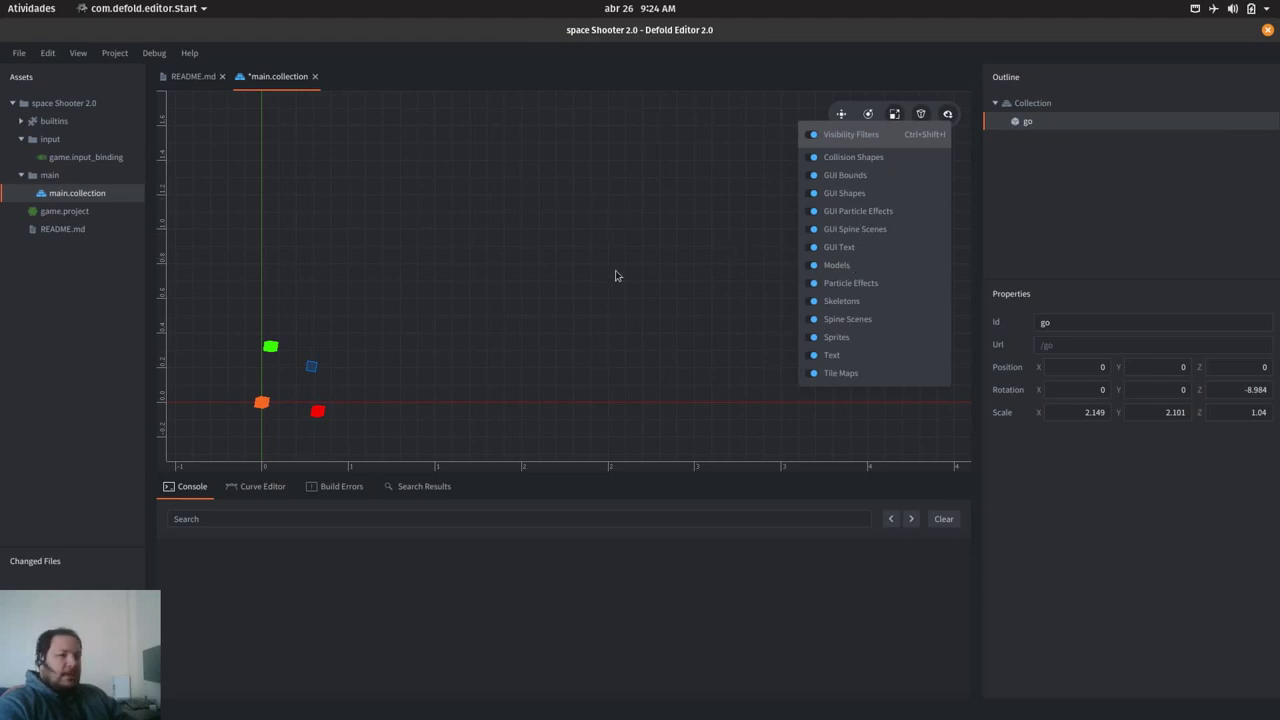
click(514, 222)
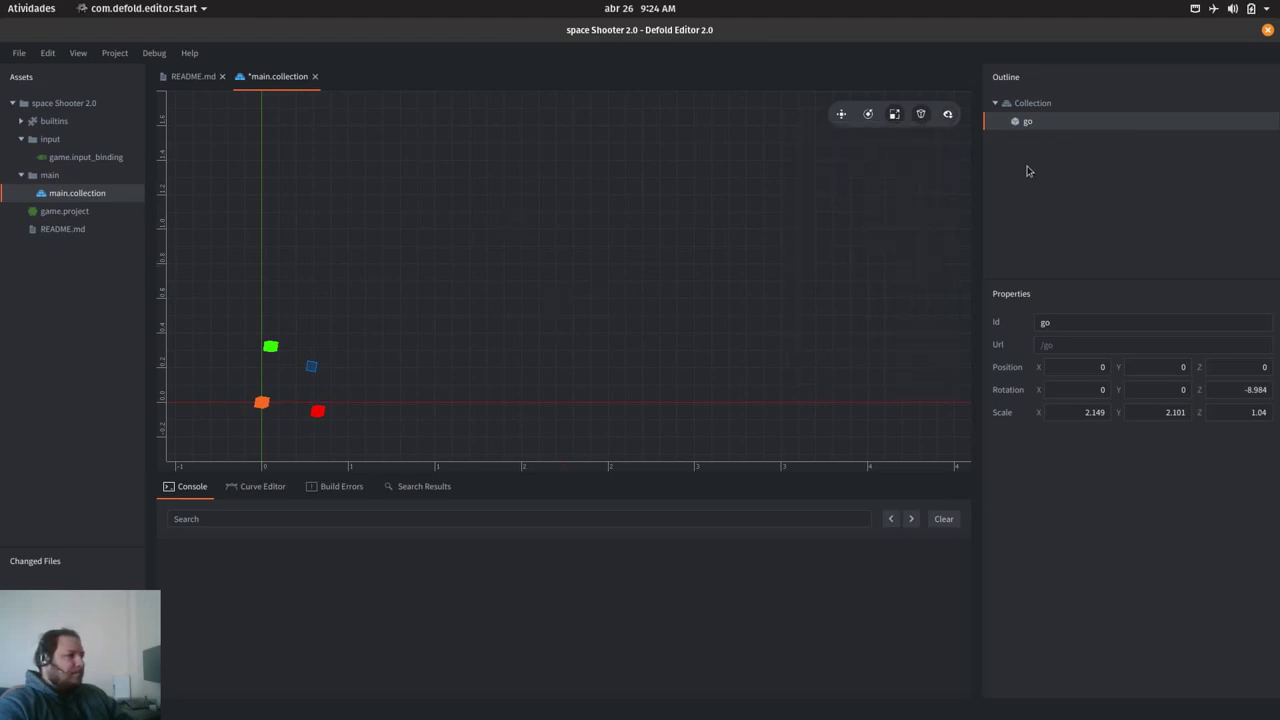
Step: Delete the go game object from the main collection
right_click(1022, 121)
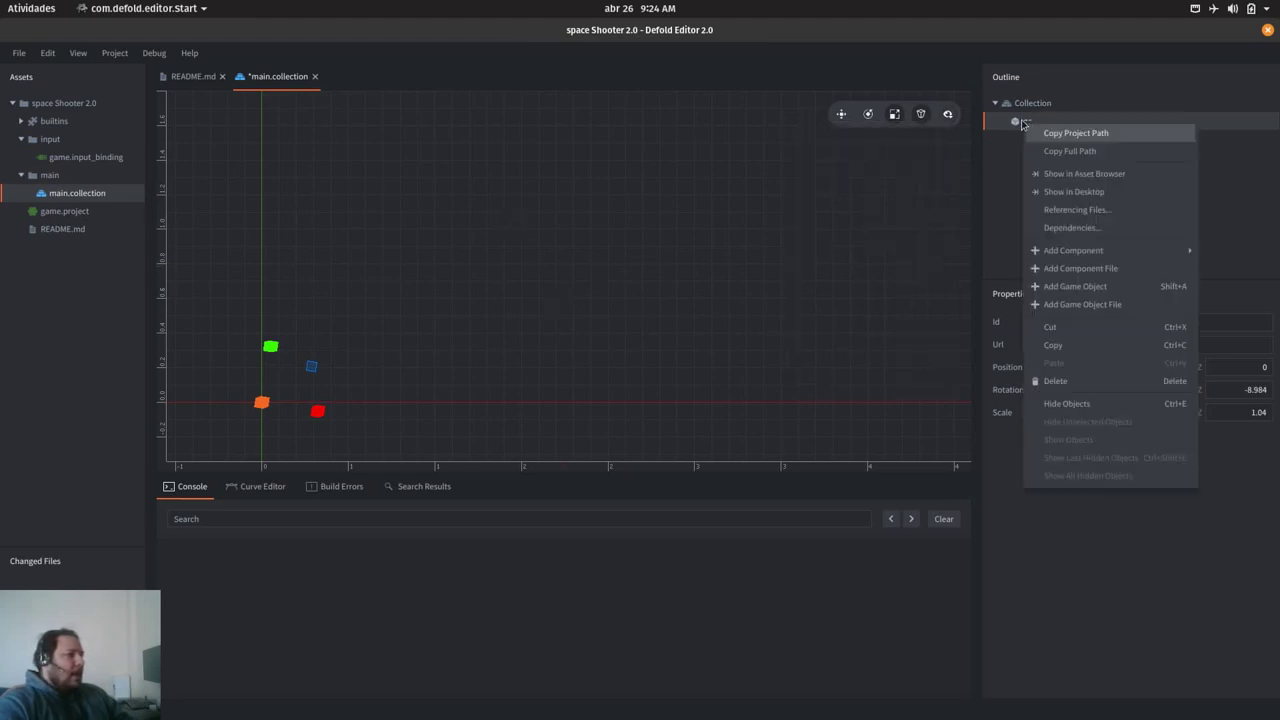
click(1056, 381)
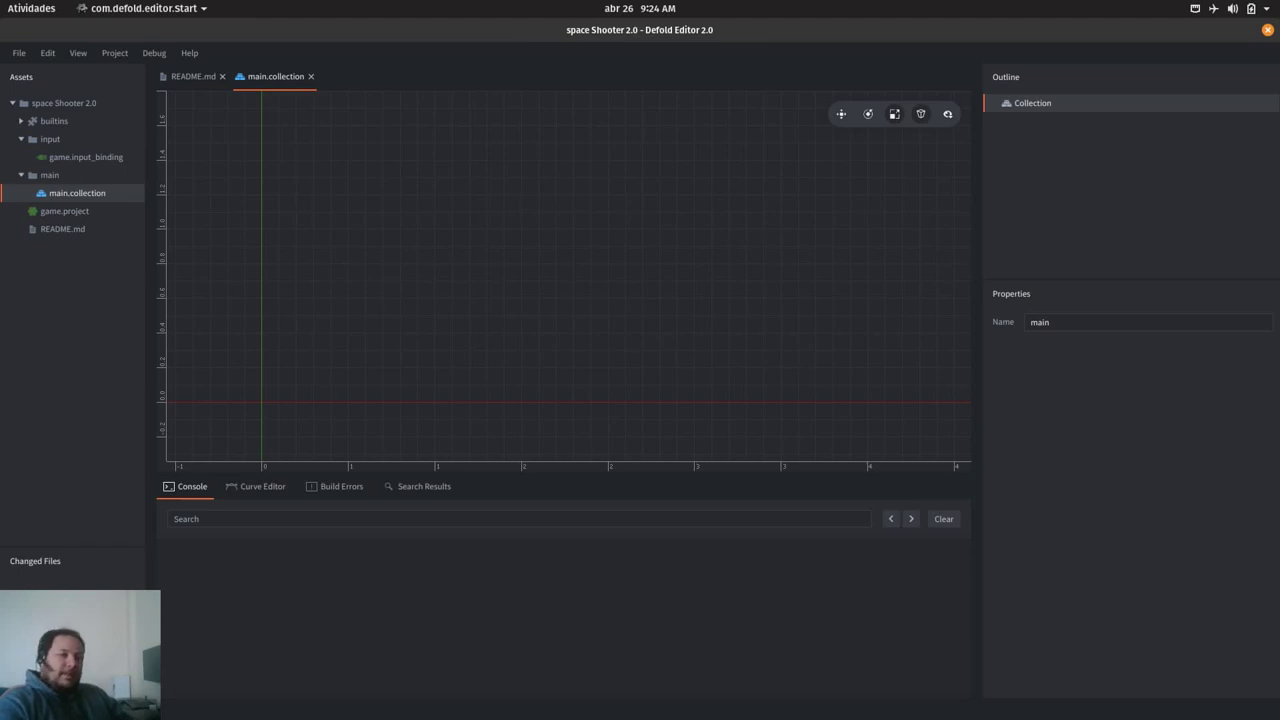
Step: Open game.input_binding and review its key, mouse, gamepad, touch and text trigger tables
double_click(100, 157)
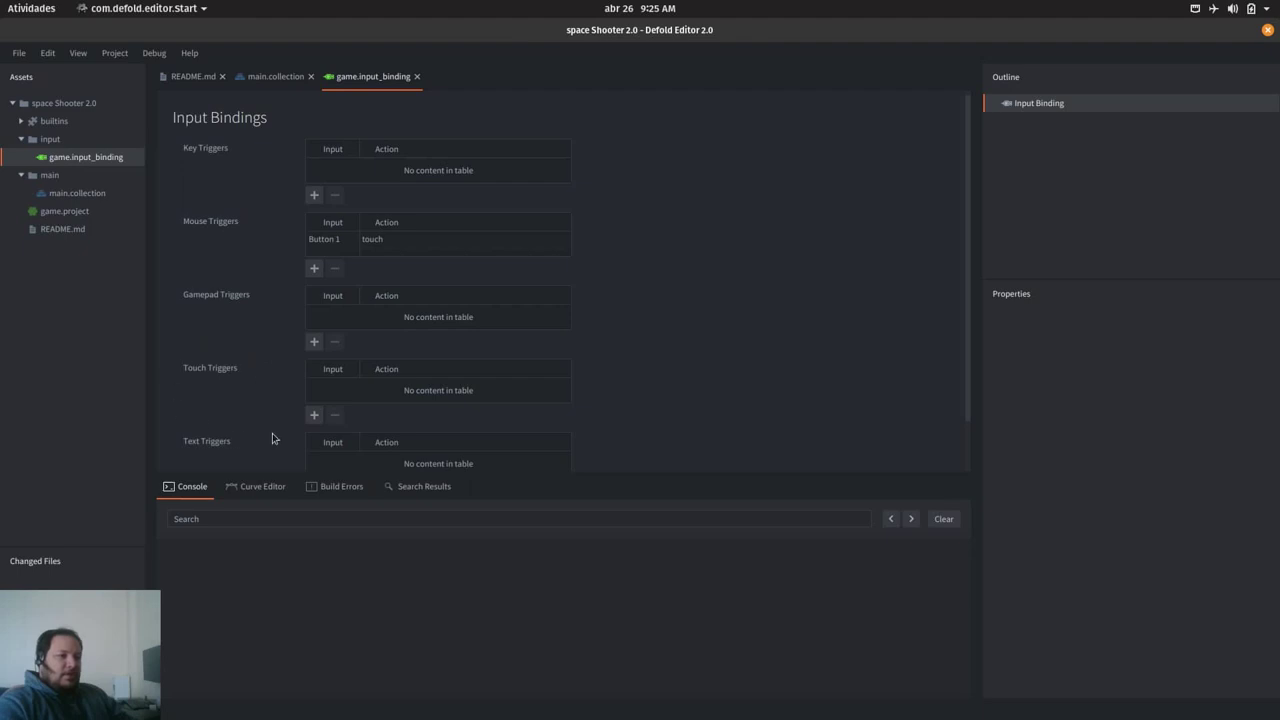
scroll(968, 210, down, 2)
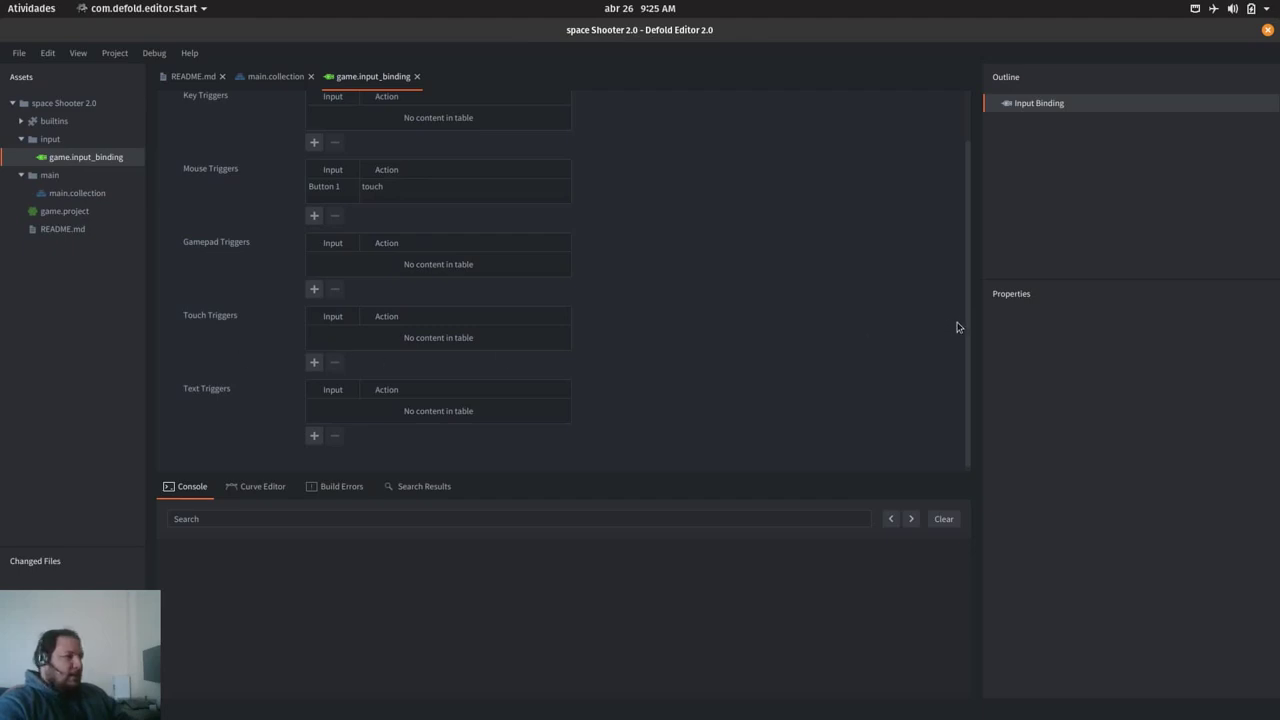
scroll(956, 327, up, 2)
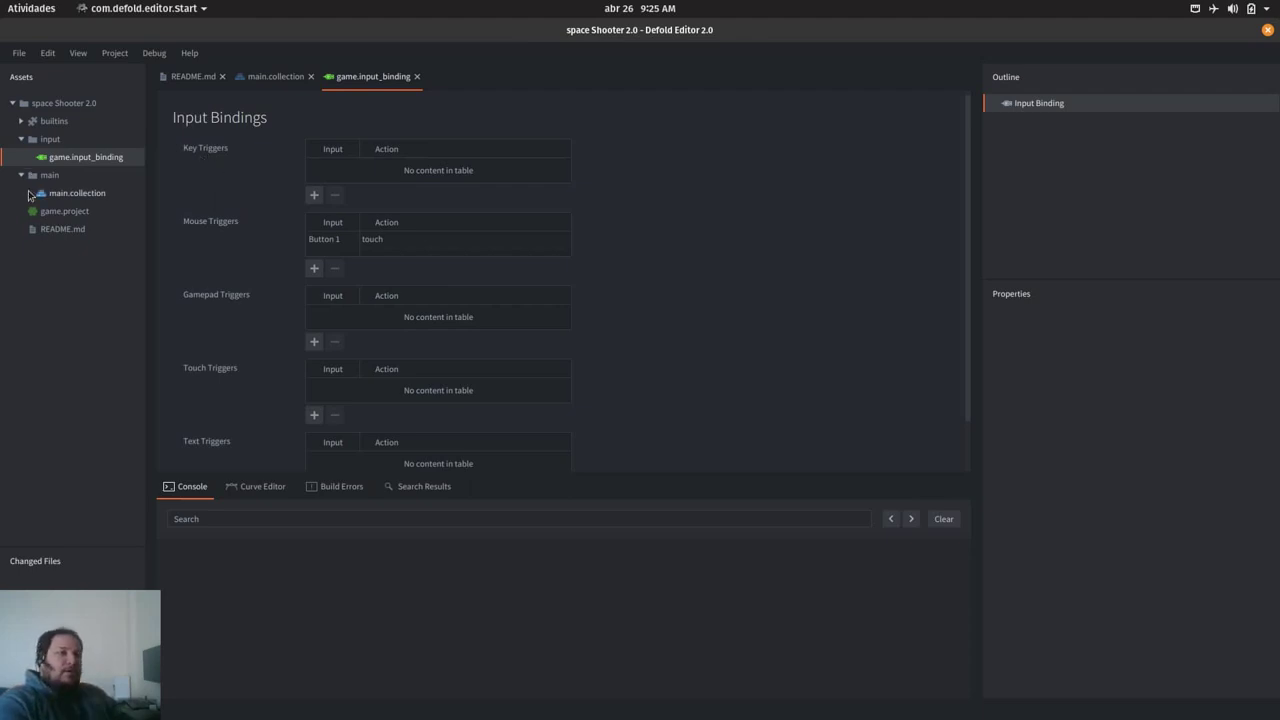
Step: Open game.project and look through its project, bootstrap and display settings
double_click(65, 211)
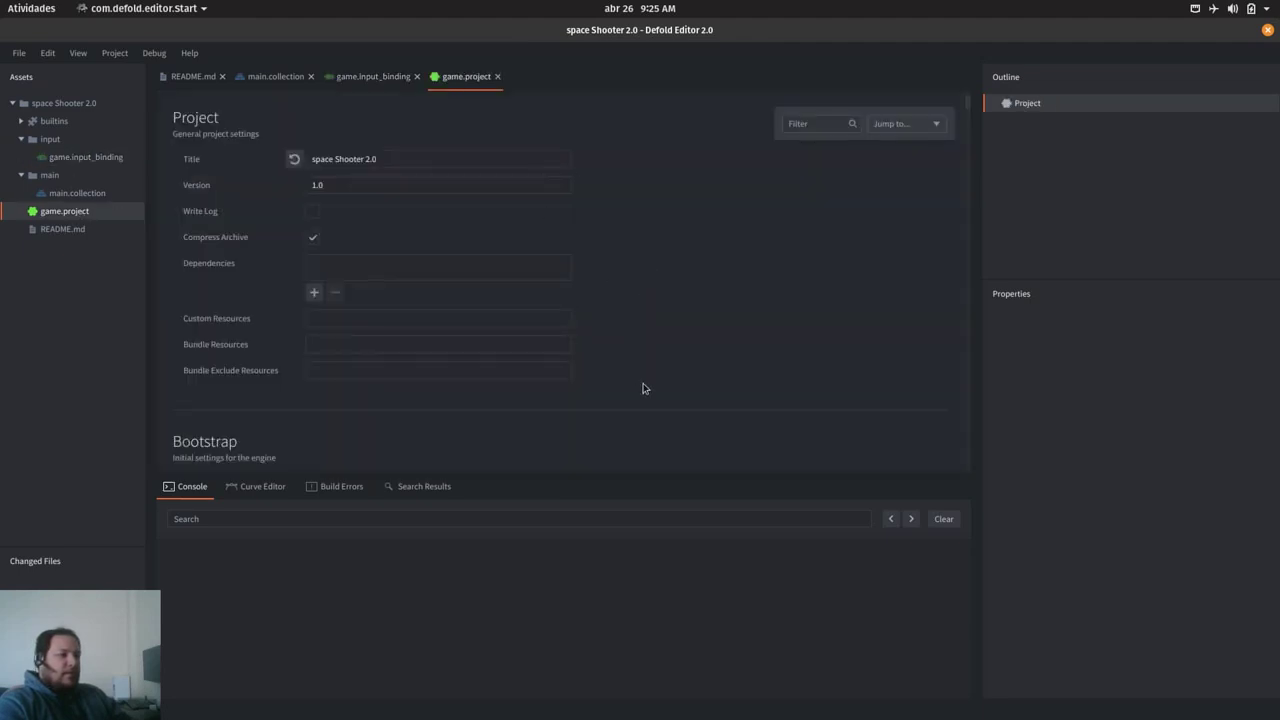
scroll(644, 386, down, 5)
scroll(644, 386, down, 5)
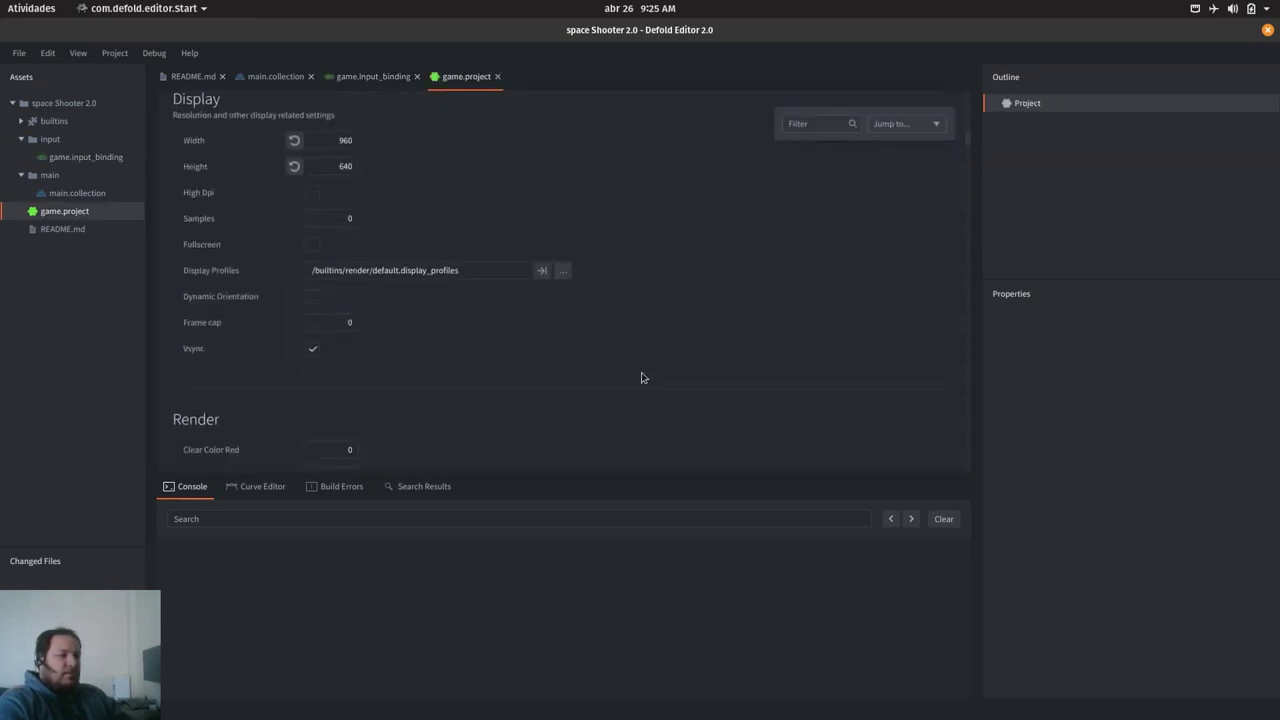
scroll(642, 378, up, 4)
scroll(642, 378, up, 6)
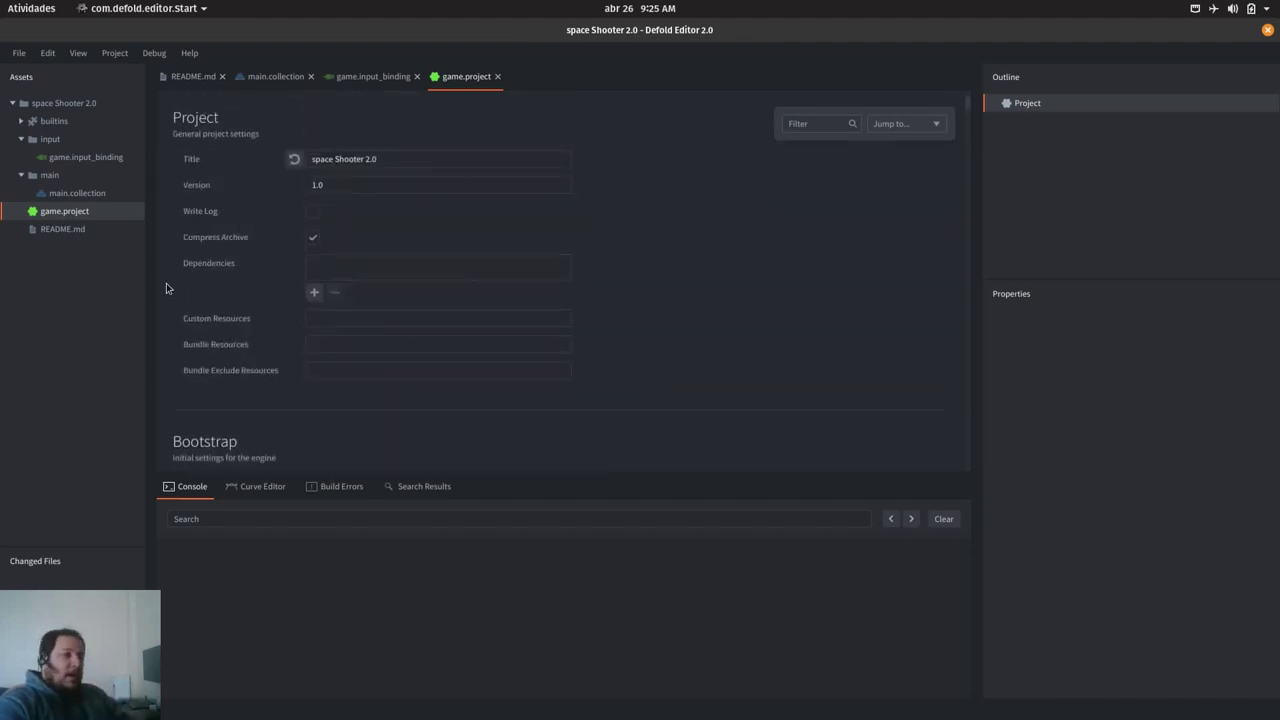
Step: Open game.project as text in Visual Studio Code, examine its display section, and close the editor
right_click(64, 212)
mouse_move(113, 241)
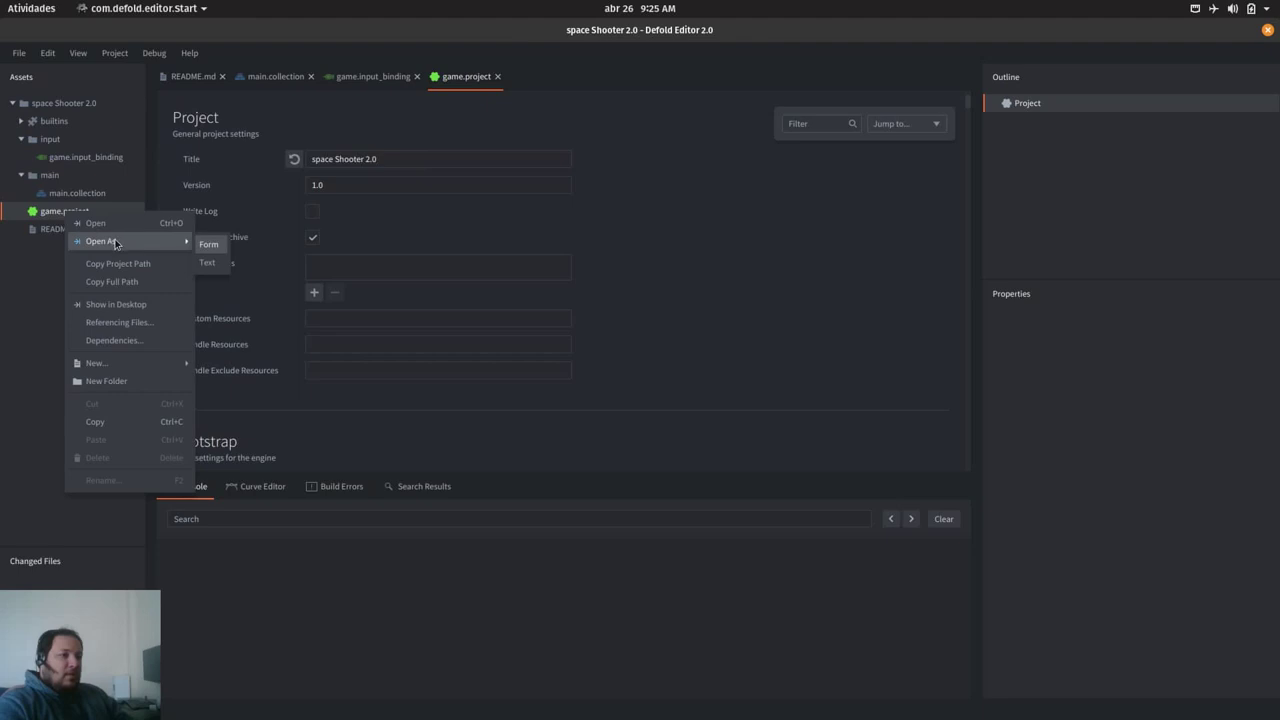
click(219, 263)
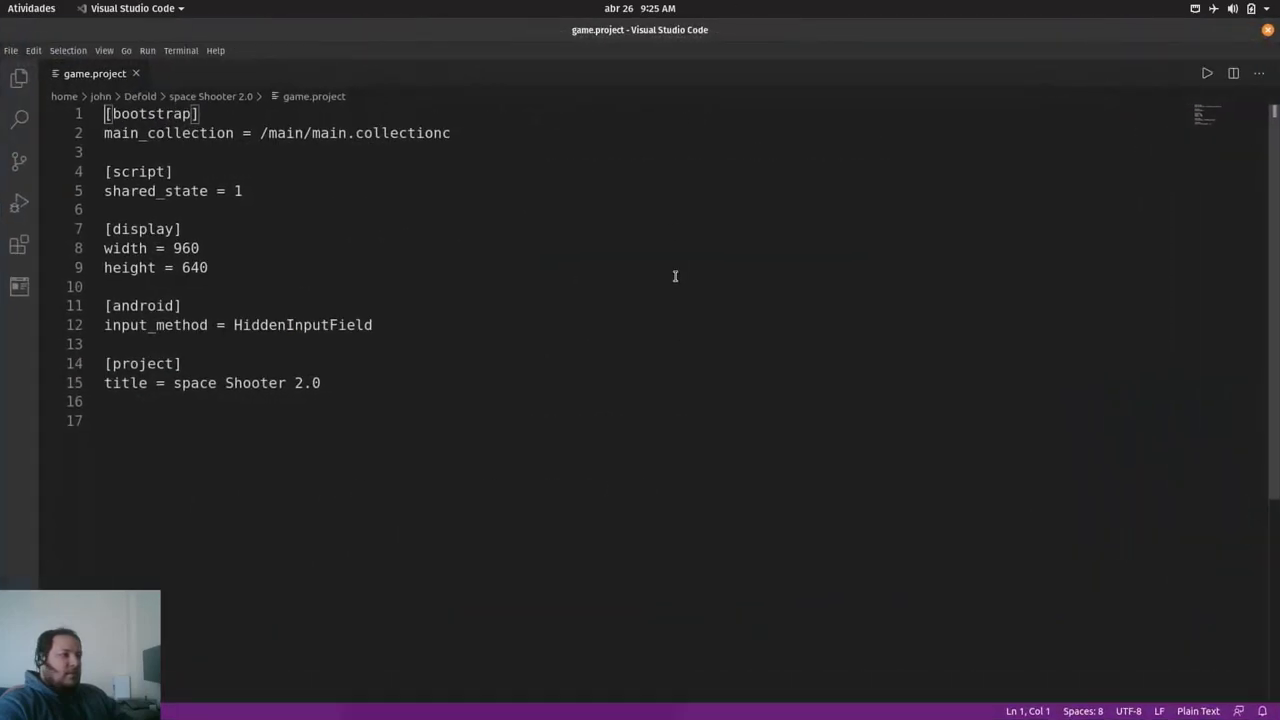
click(140, 232)
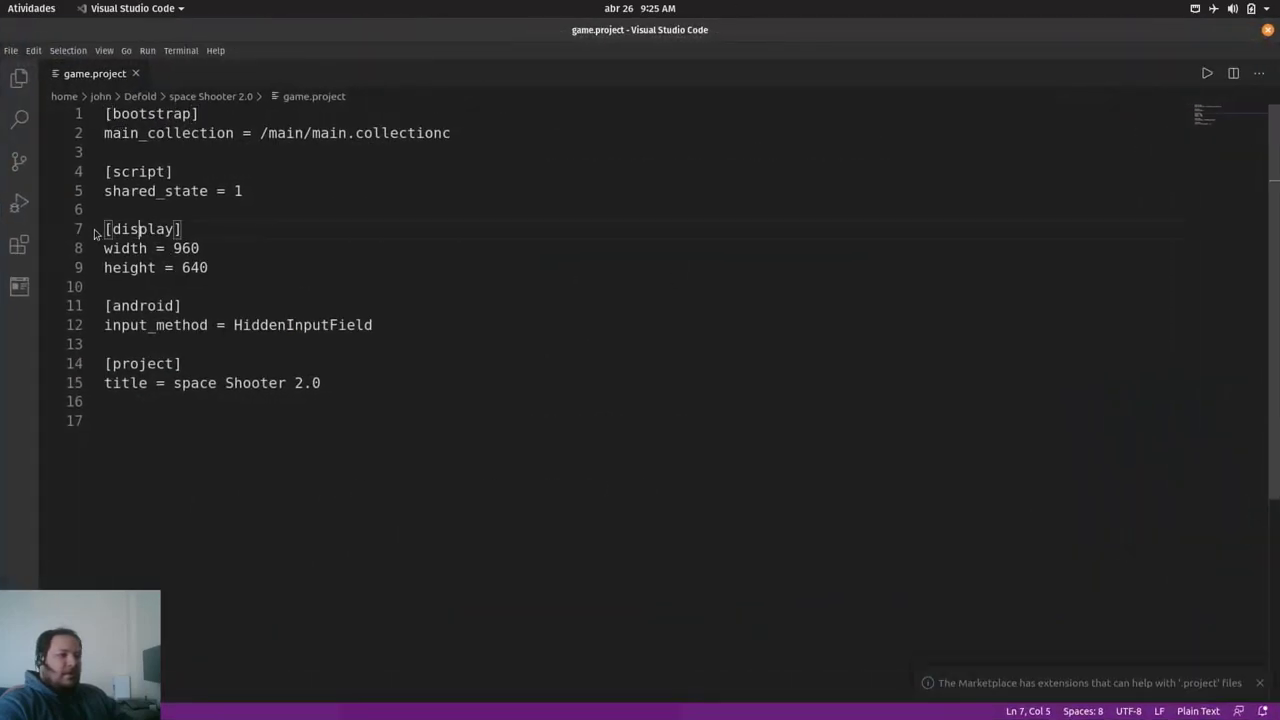
click(1267, 30)
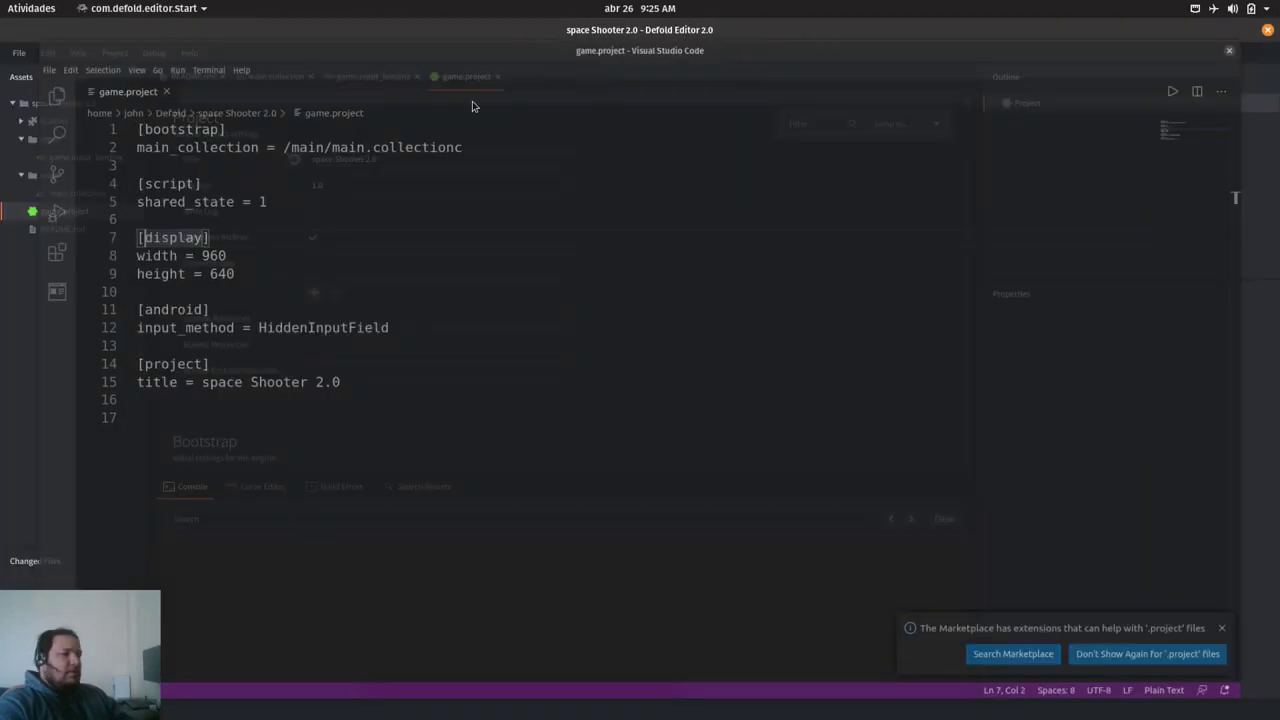
Step: Open game.input_binding as text in Visual Studio Code, examine the mouse_trigger block, and close the editor
right_click(89, 160)
mouse_move(132, 194)
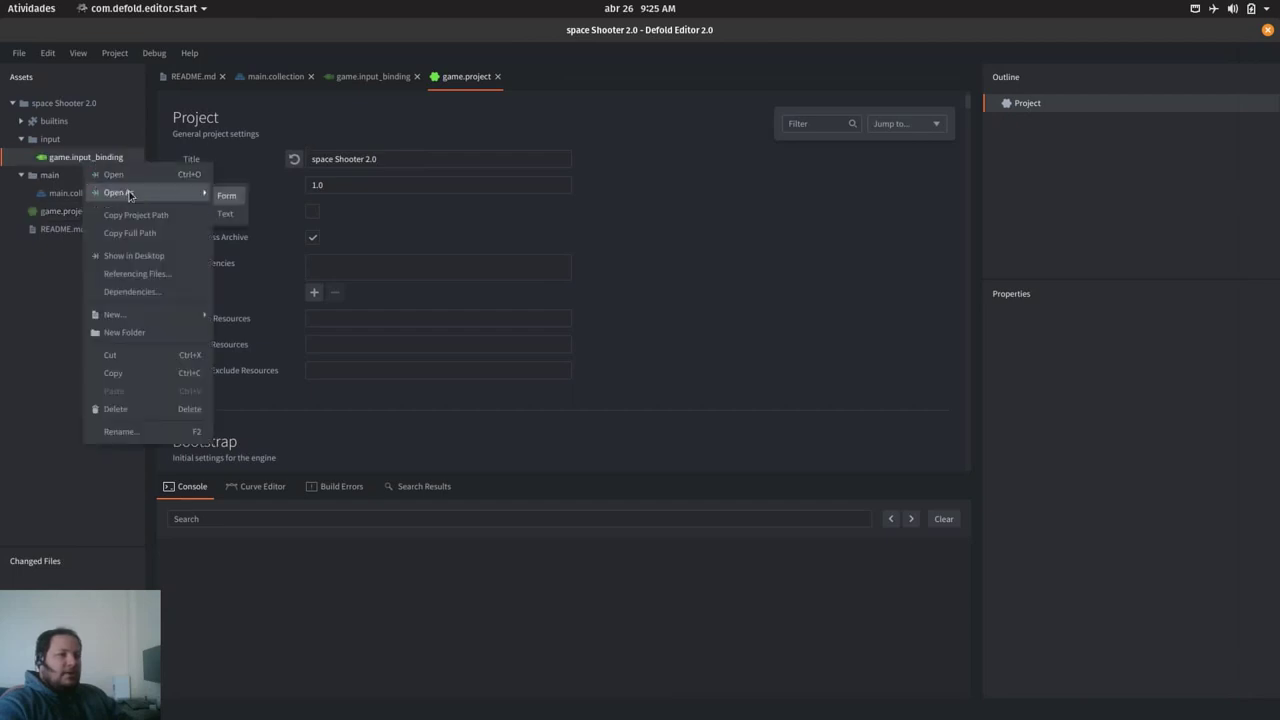
click(224, 219)
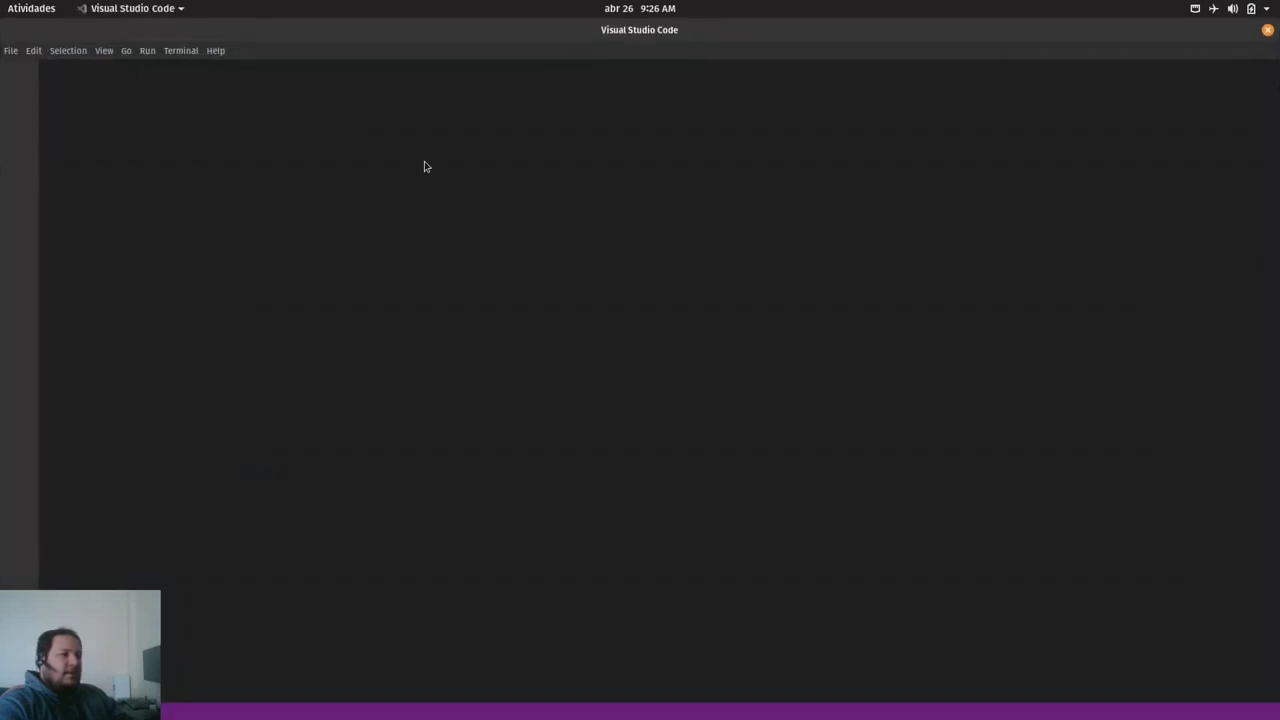
drag(143, 177, 104, 115)
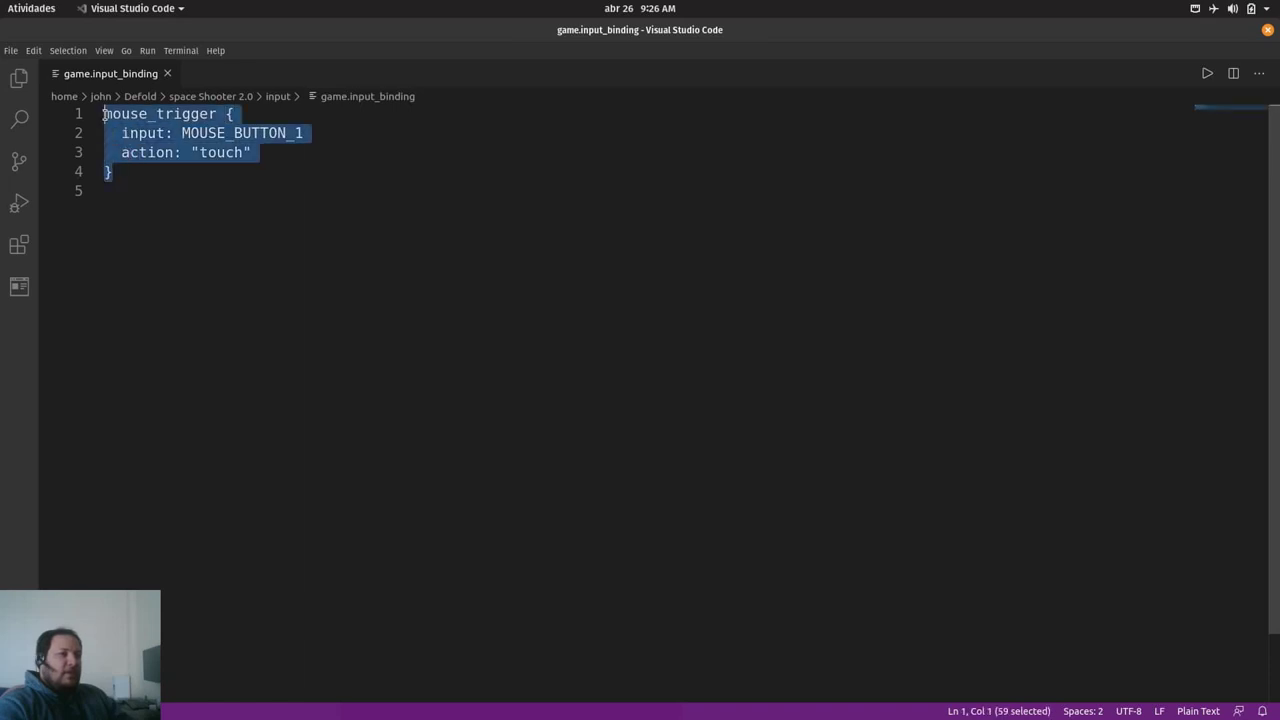
click(1267, 29)
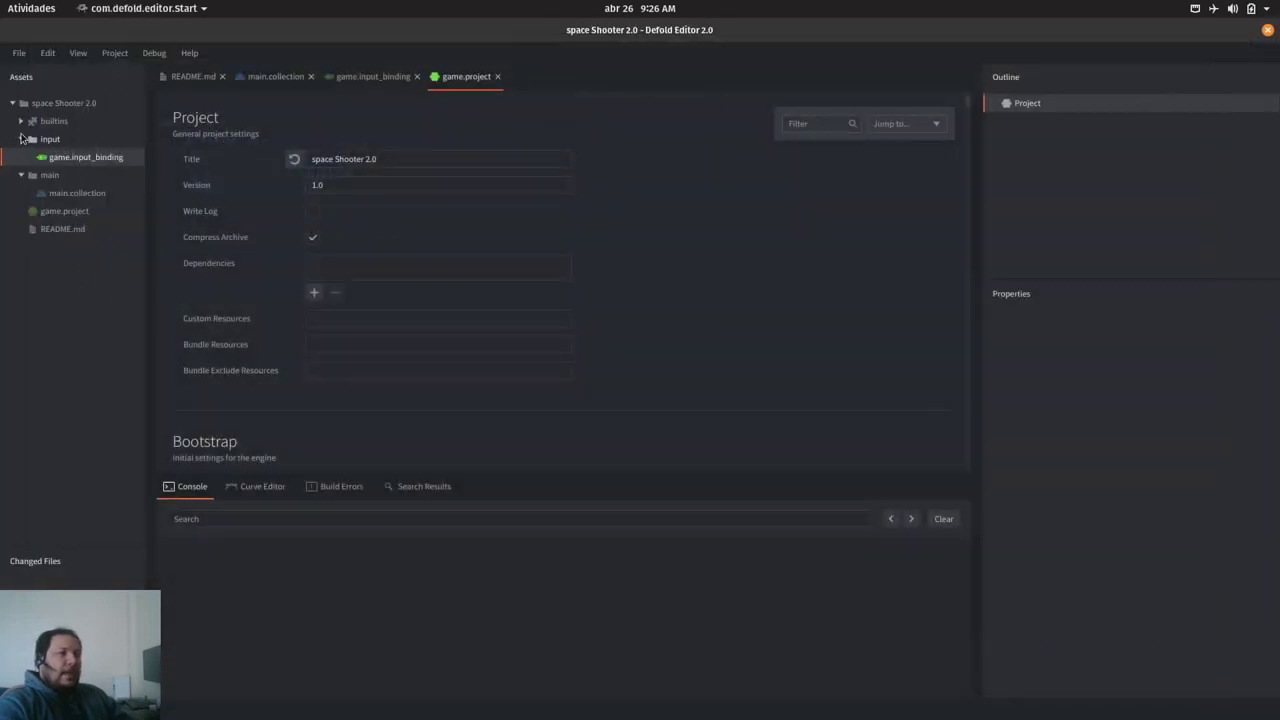
Step: Open main.collection as text in Visual Studio Code, examine its name and scale_along_z lines, and close the editor
right_click(60, 196)
mouse_move(100, 224)
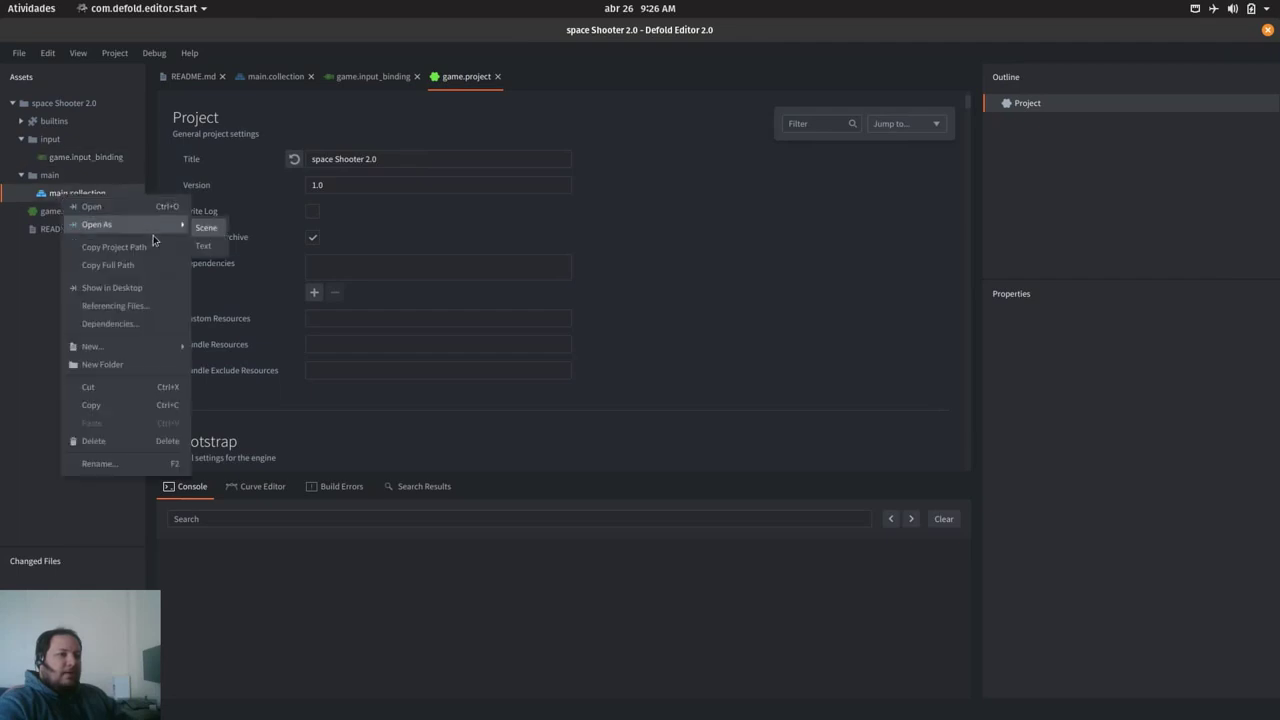
click(202, 250)
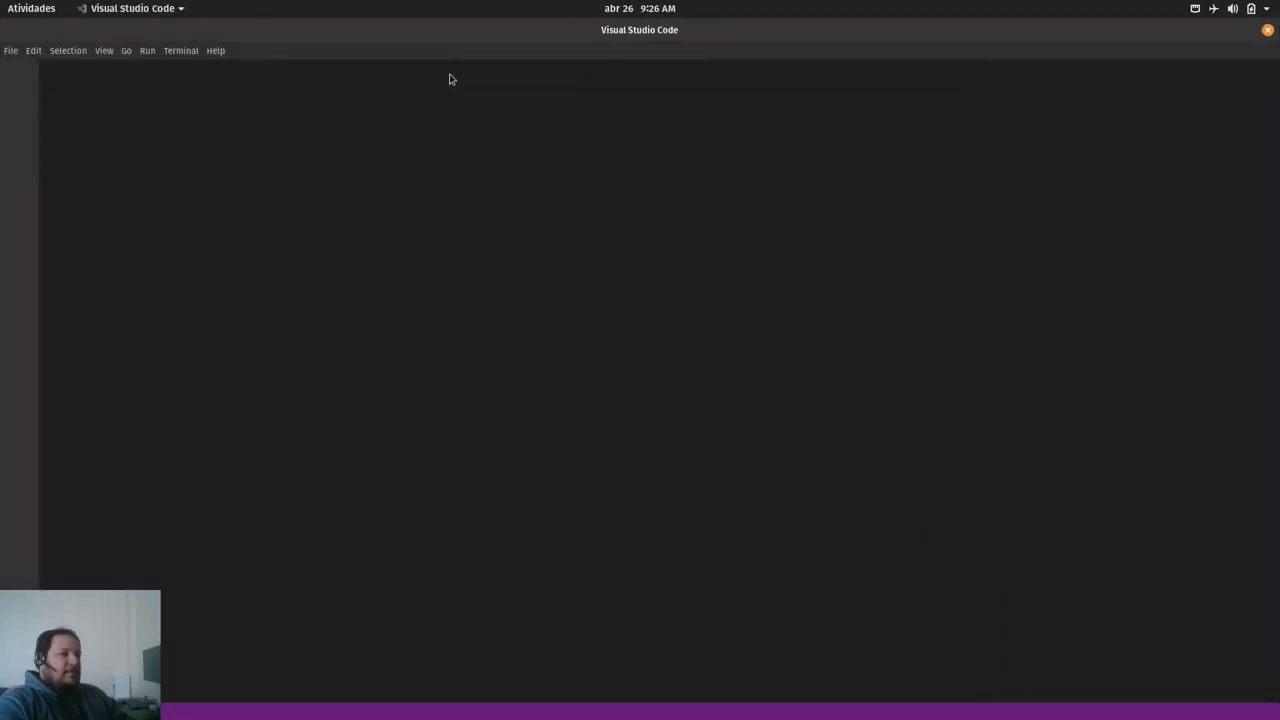
drag(243, 133, 104, 114)
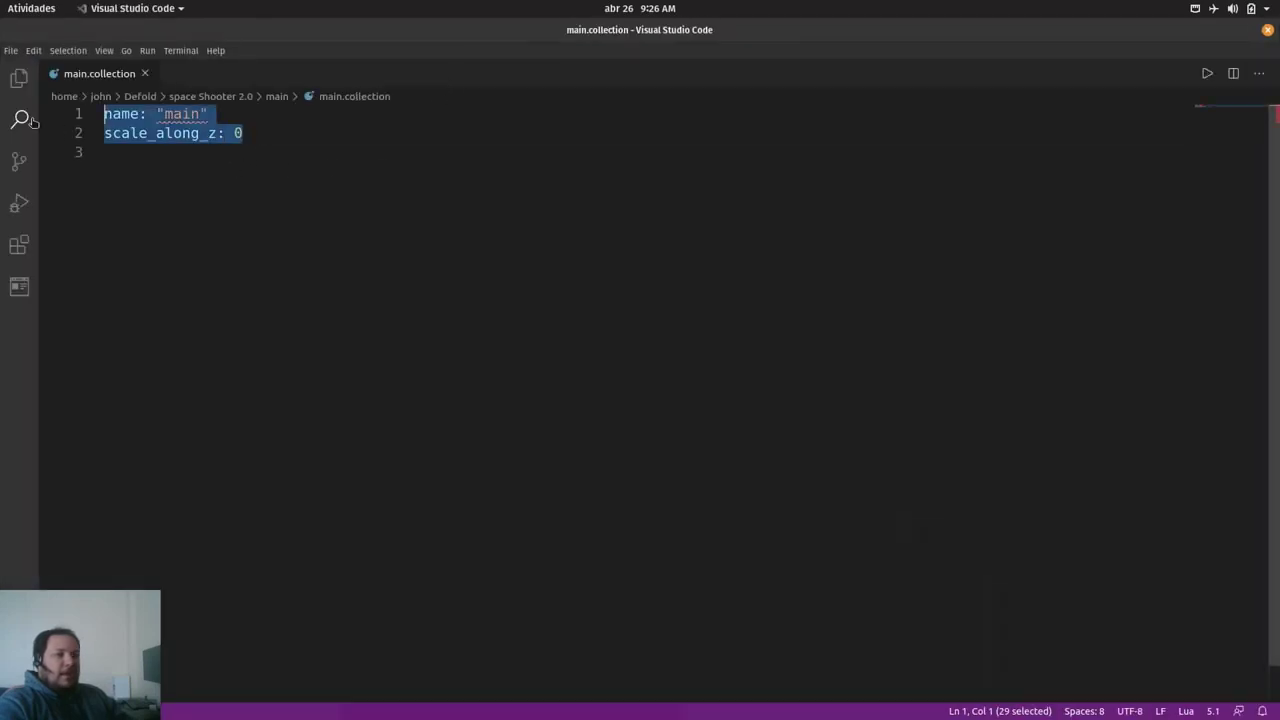
click(1267, 29)
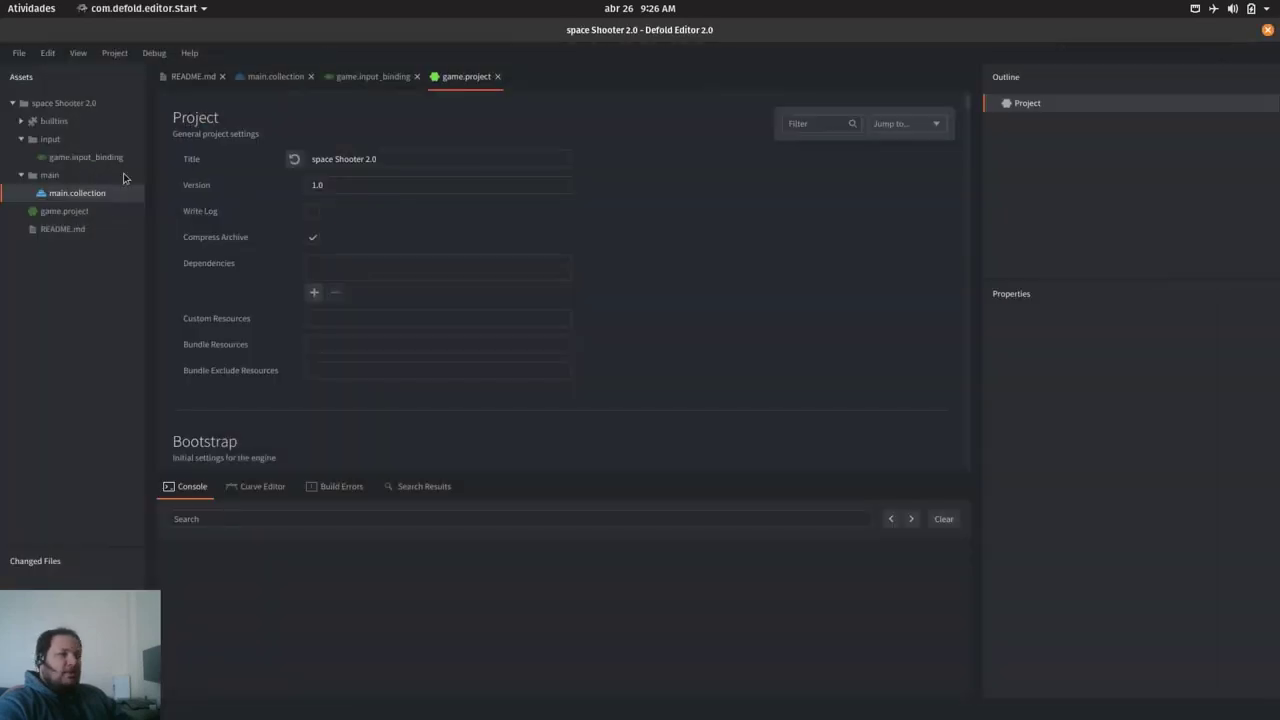
Step: View the text version of game.project once more in Visual Studio Code and return to Defold
right_click(62, 212)
mouse_move(155, 250)
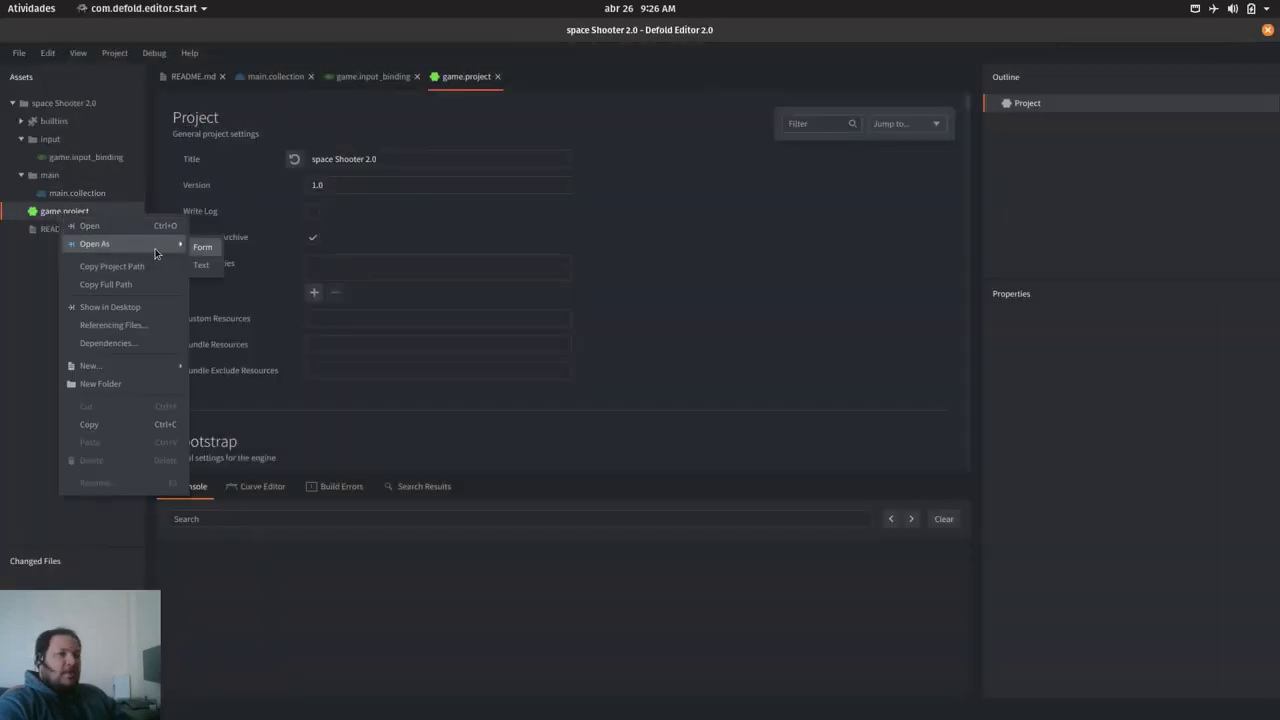
click(208, 266)
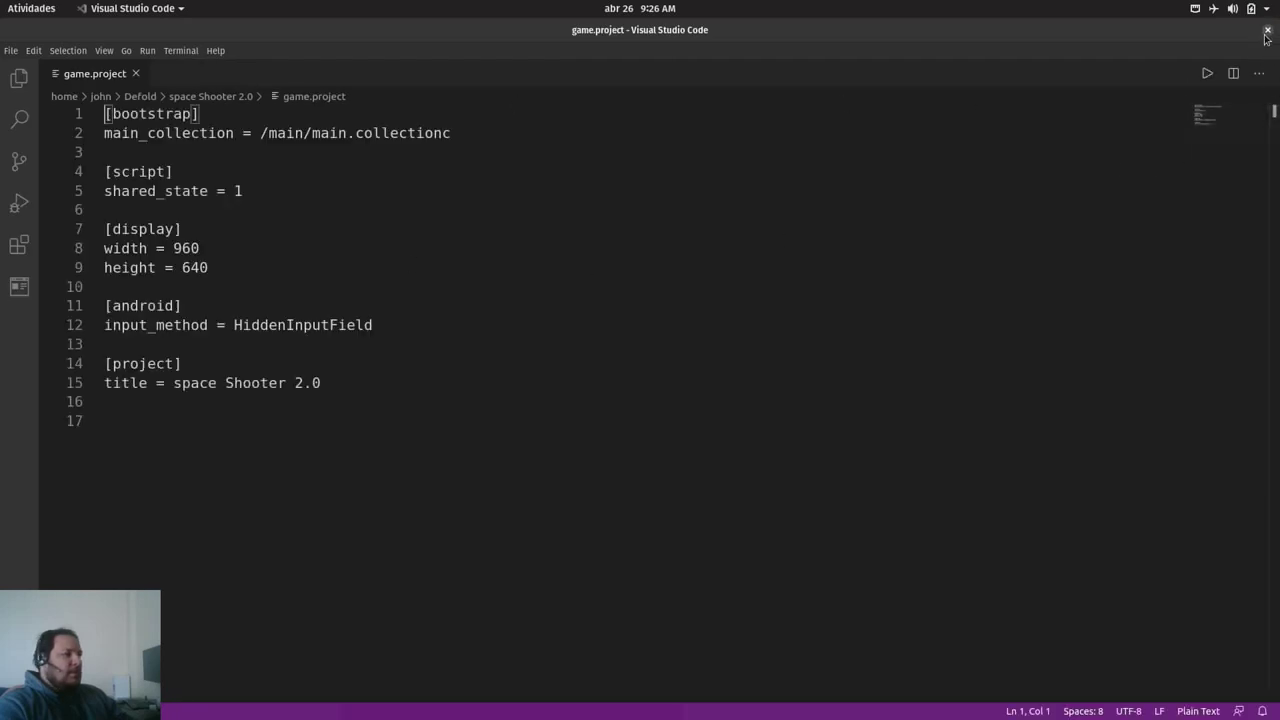
click(1268, 30)
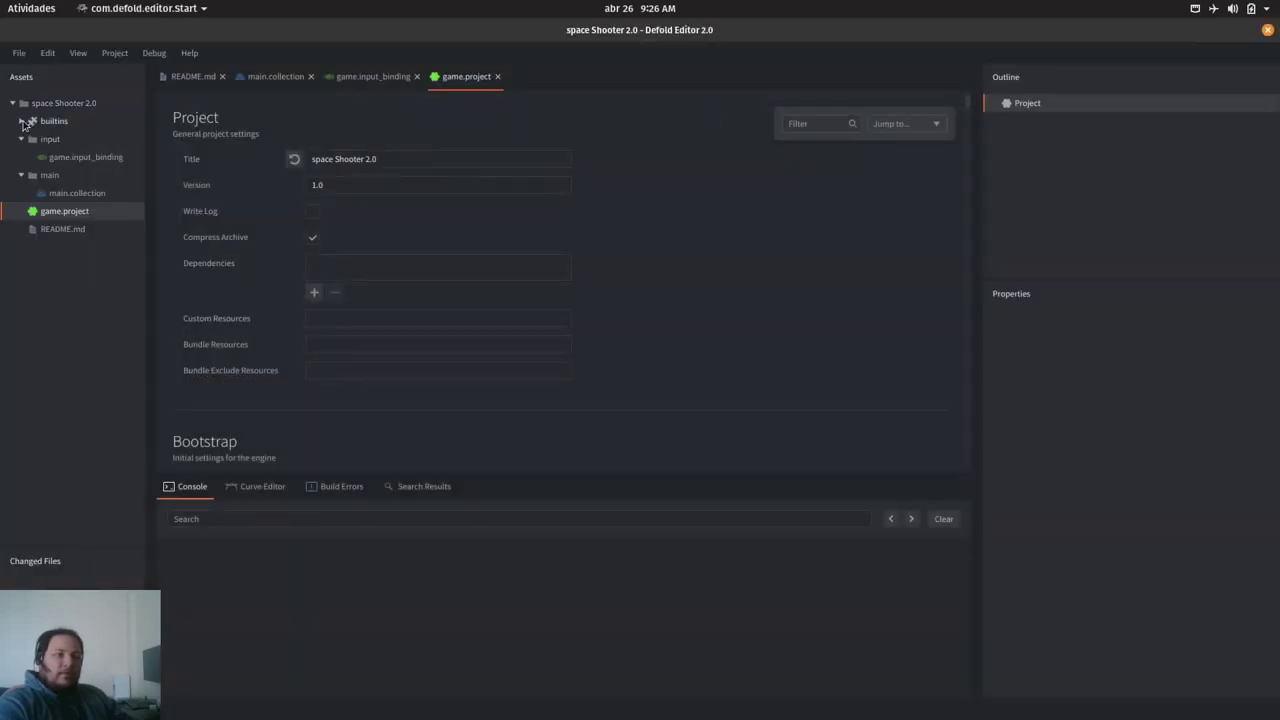
click(22, 121)
click(23, 121)
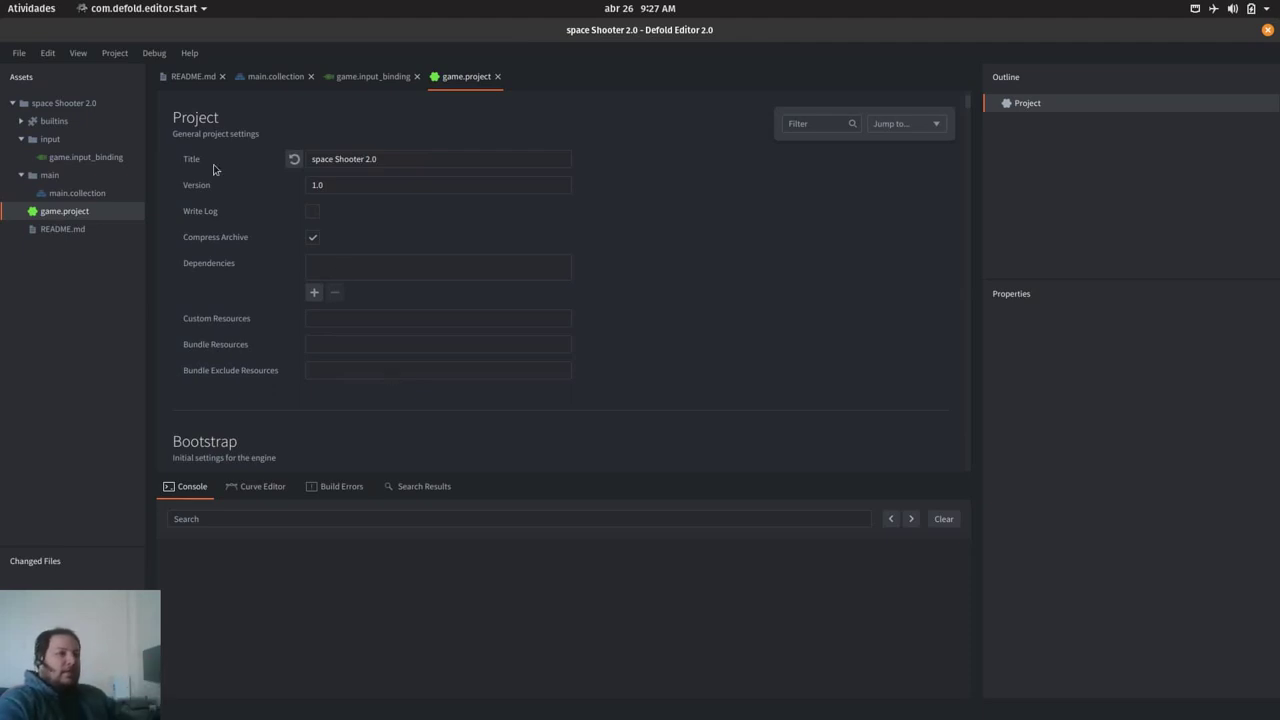
Step: Open the editor preferences and review the custom code editor fields and the extensions build server setting
click(19, 55)
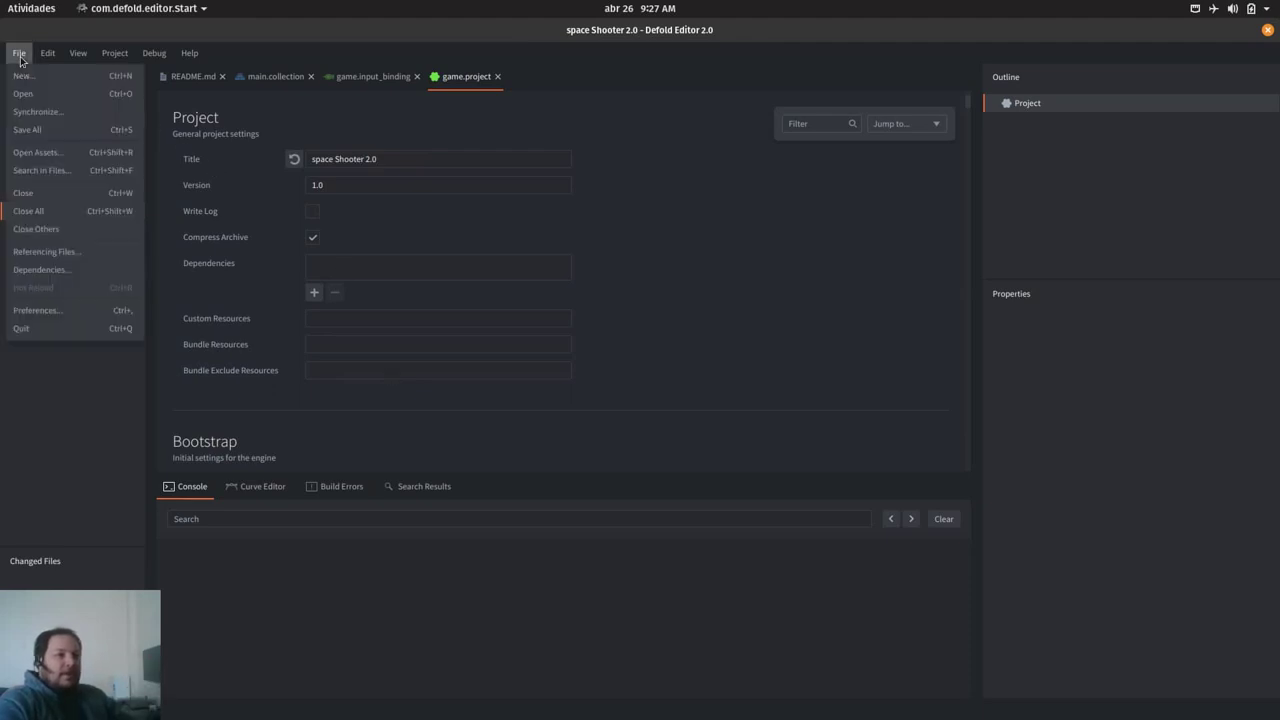
click(70, 310)
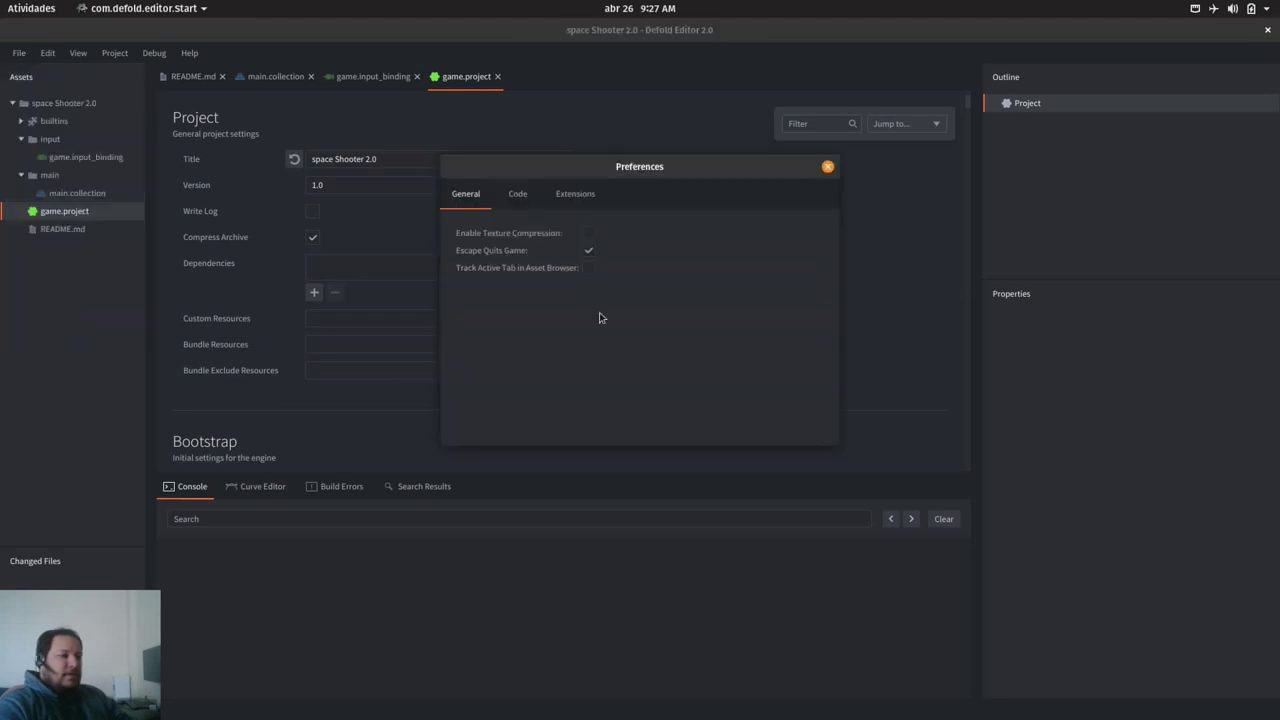
click(528, 203)
drag(558, 233, 491, 233)
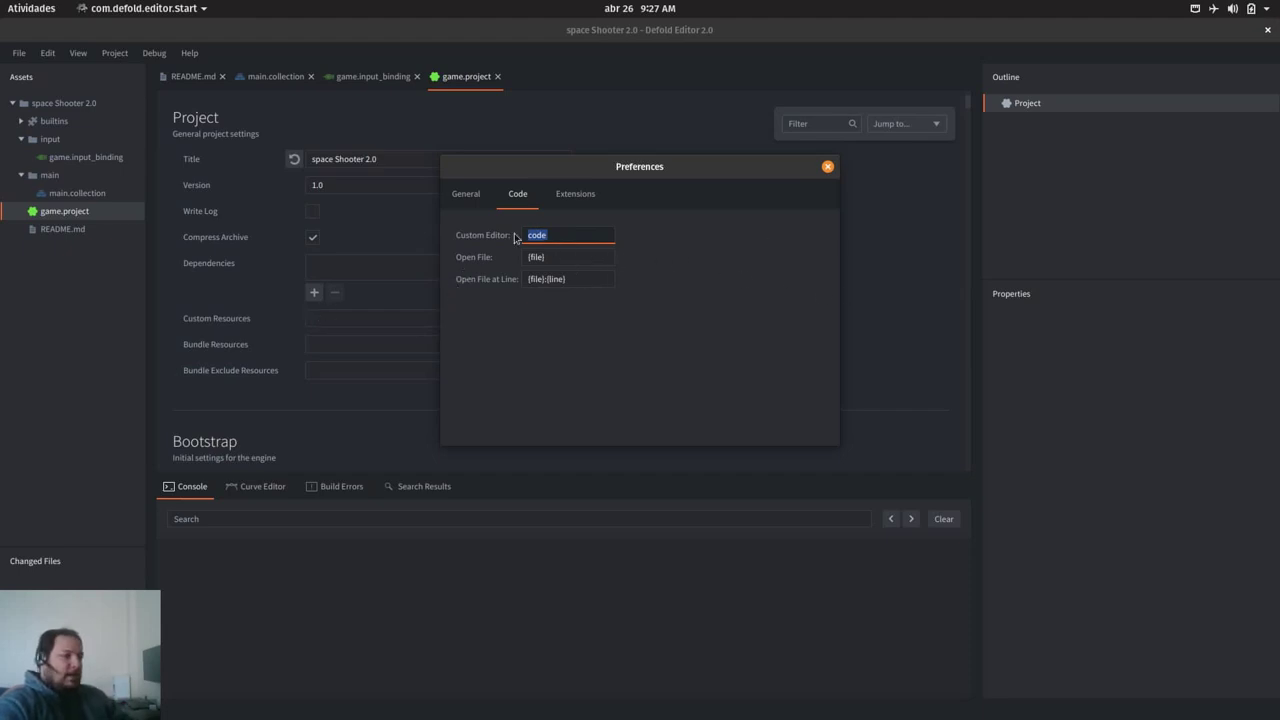
key(Tab)
key(Tab)
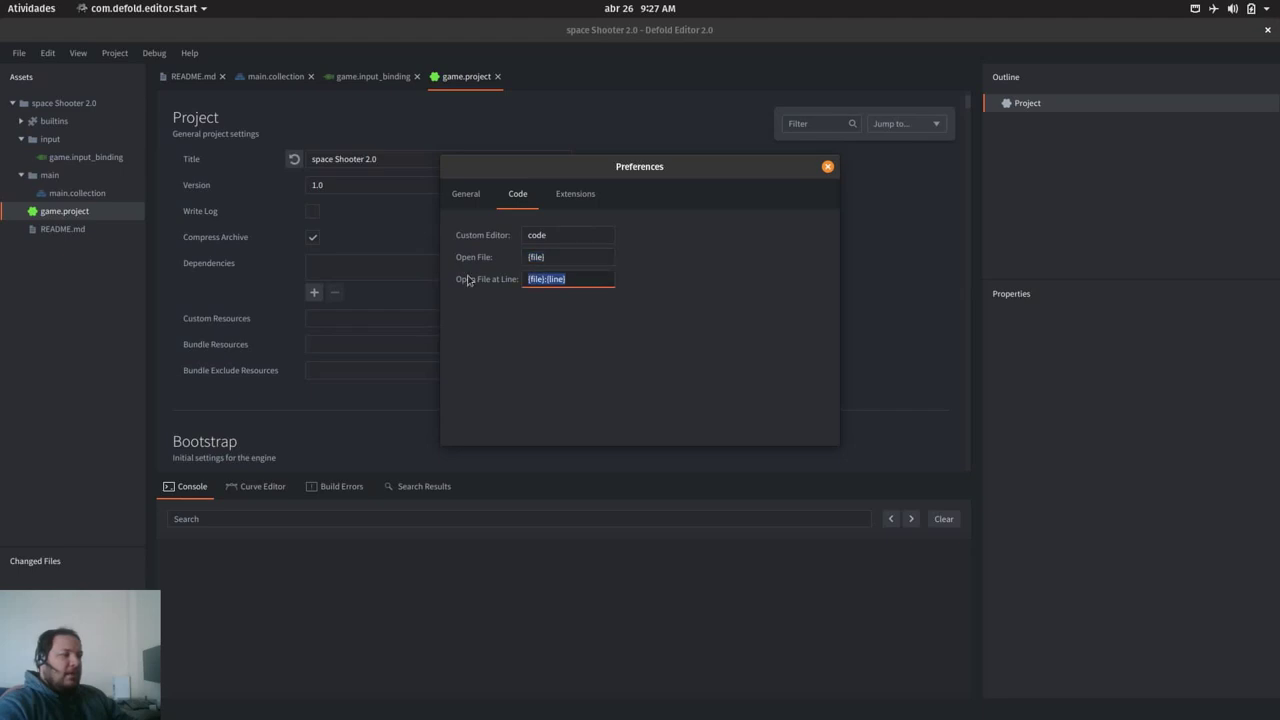
click(578, 203)
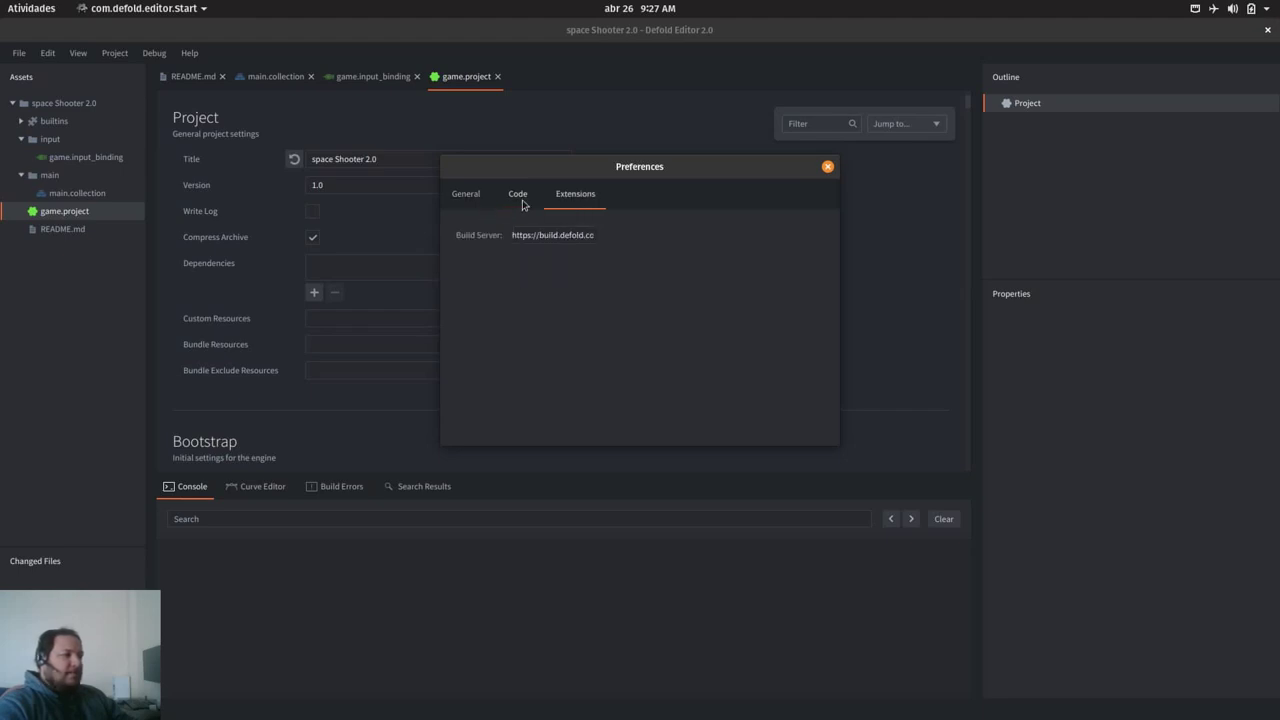
Step: Review the general and code preferences once more and close the preferences
click(523, 204)
click(476, 200)
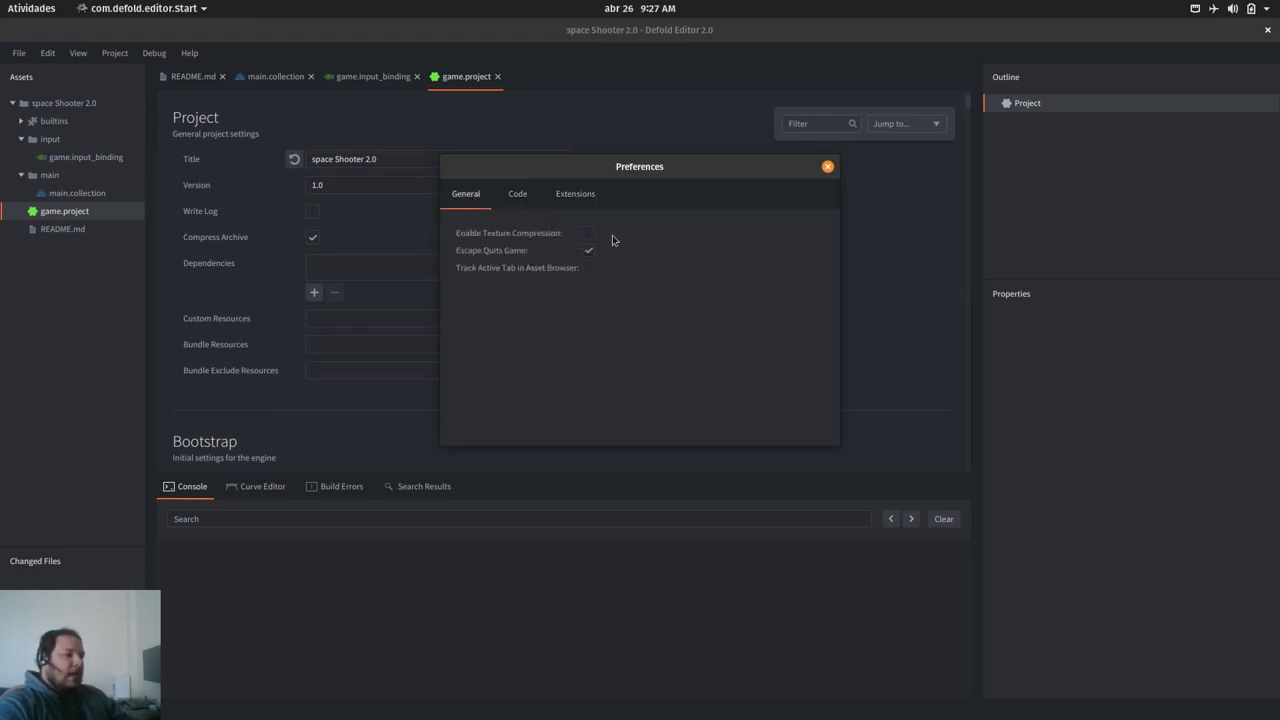
click(508, 203)
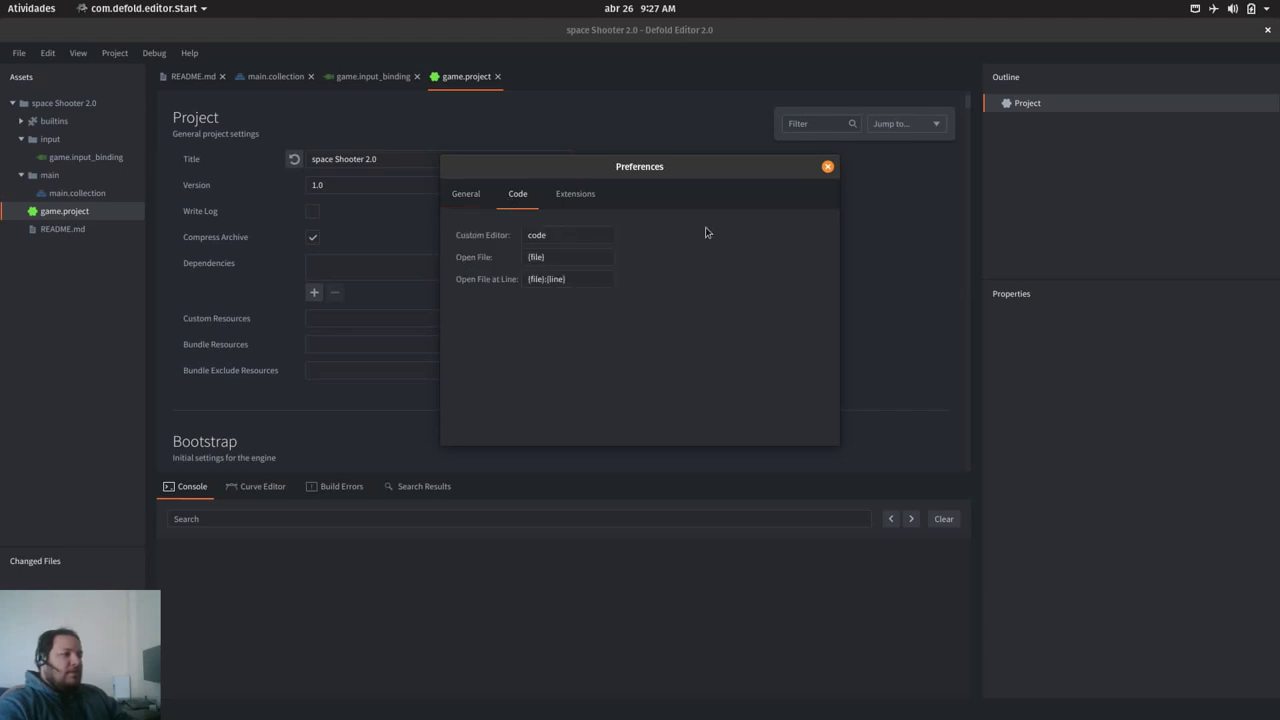
click(827, 166)
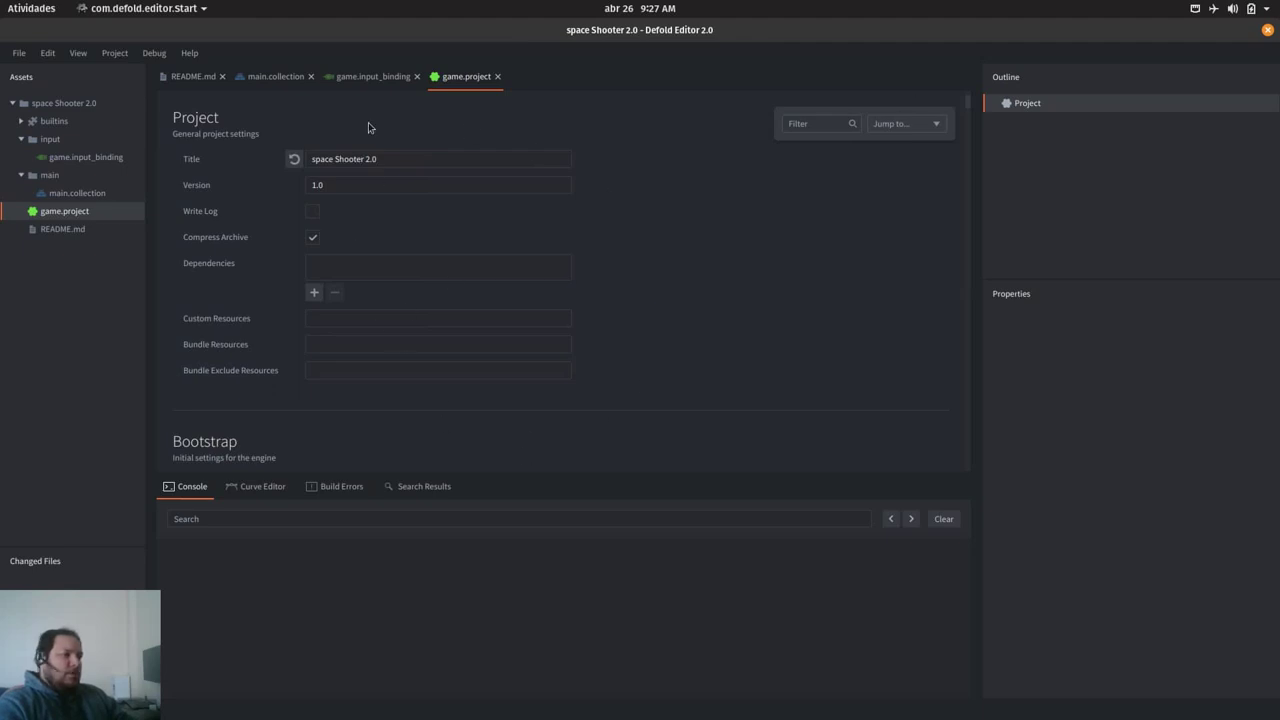
Step: Close the open game.project, README.md, main.collection and game.input_binding files
click(497, 76)
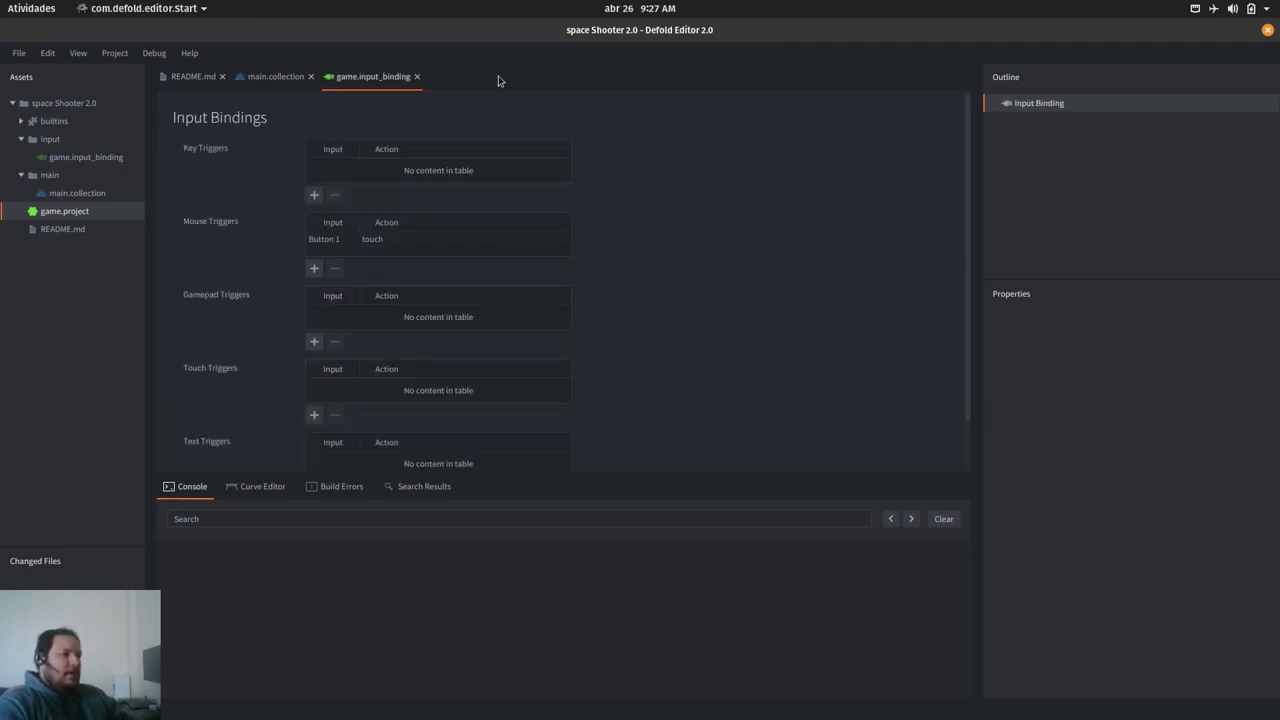
click(214, 79)
click(222, 77)
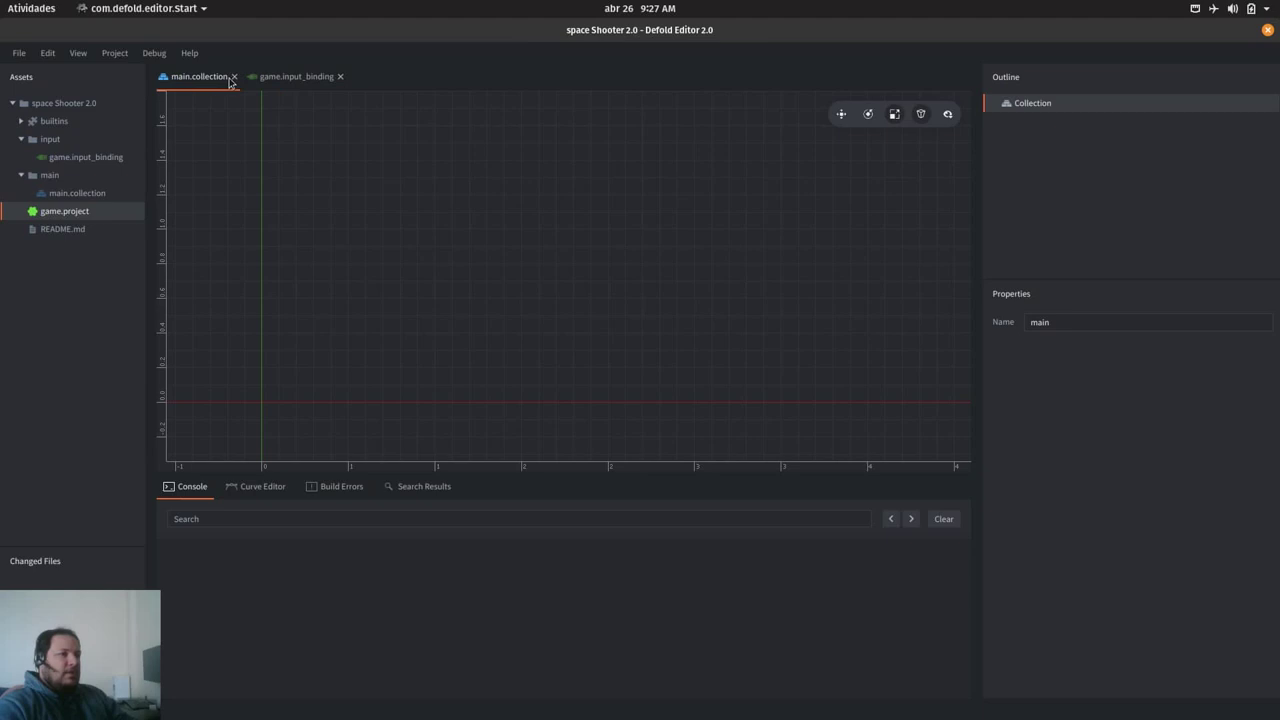
click(234, 77)
click(250, 77)
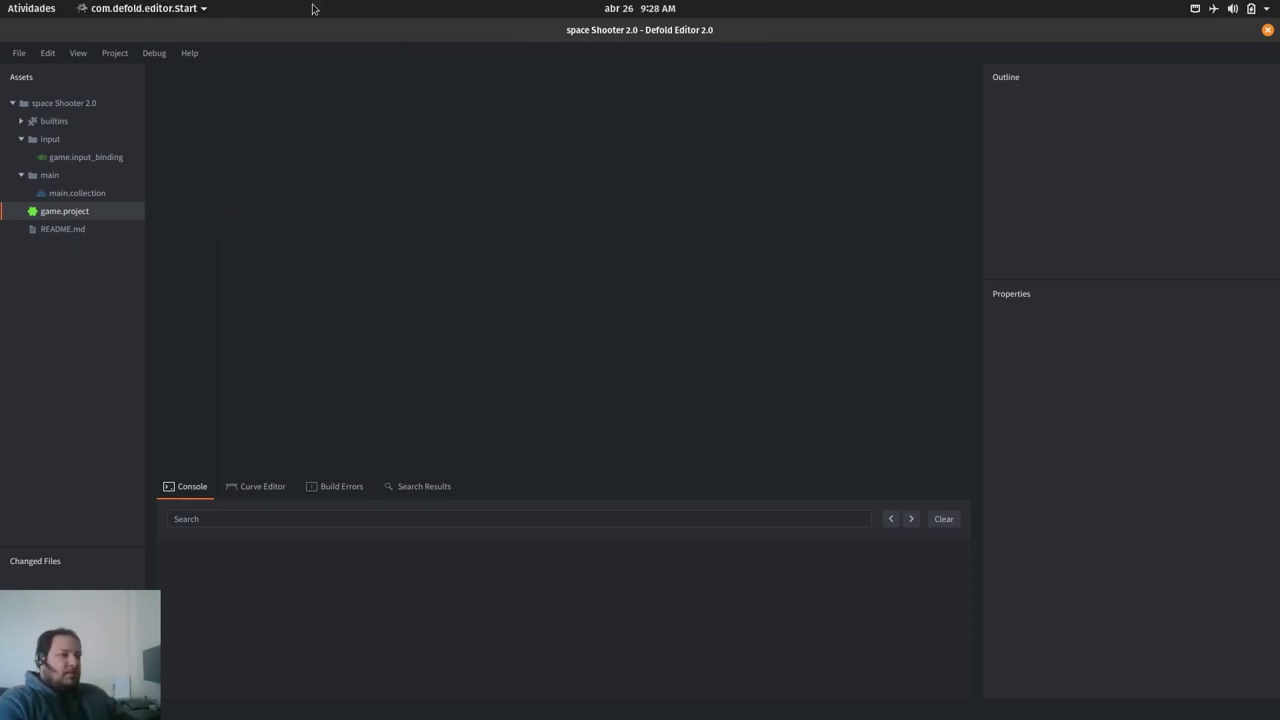
Step: Switch to Firefox and open the Downloads page of the course author's keybase.pub site in a new tab
key(alt+Tab)
key(ctrl+t)
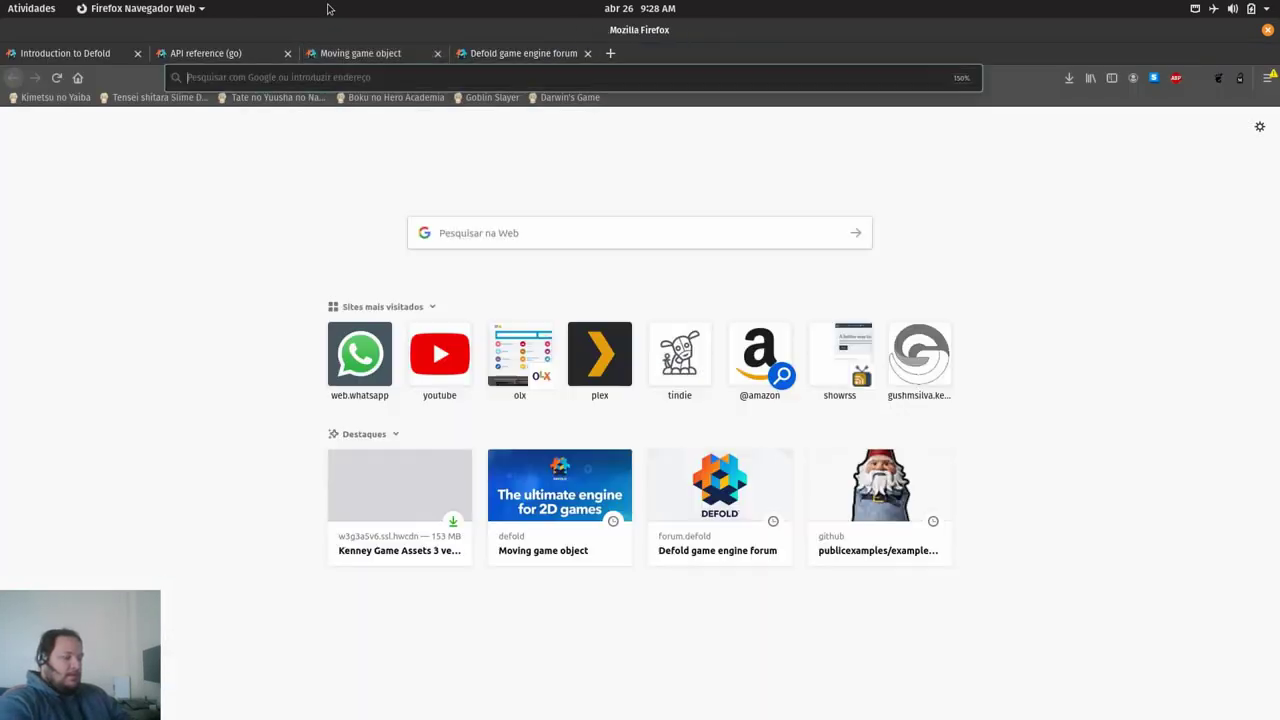
text(gushmsilva.keybase.pub/)
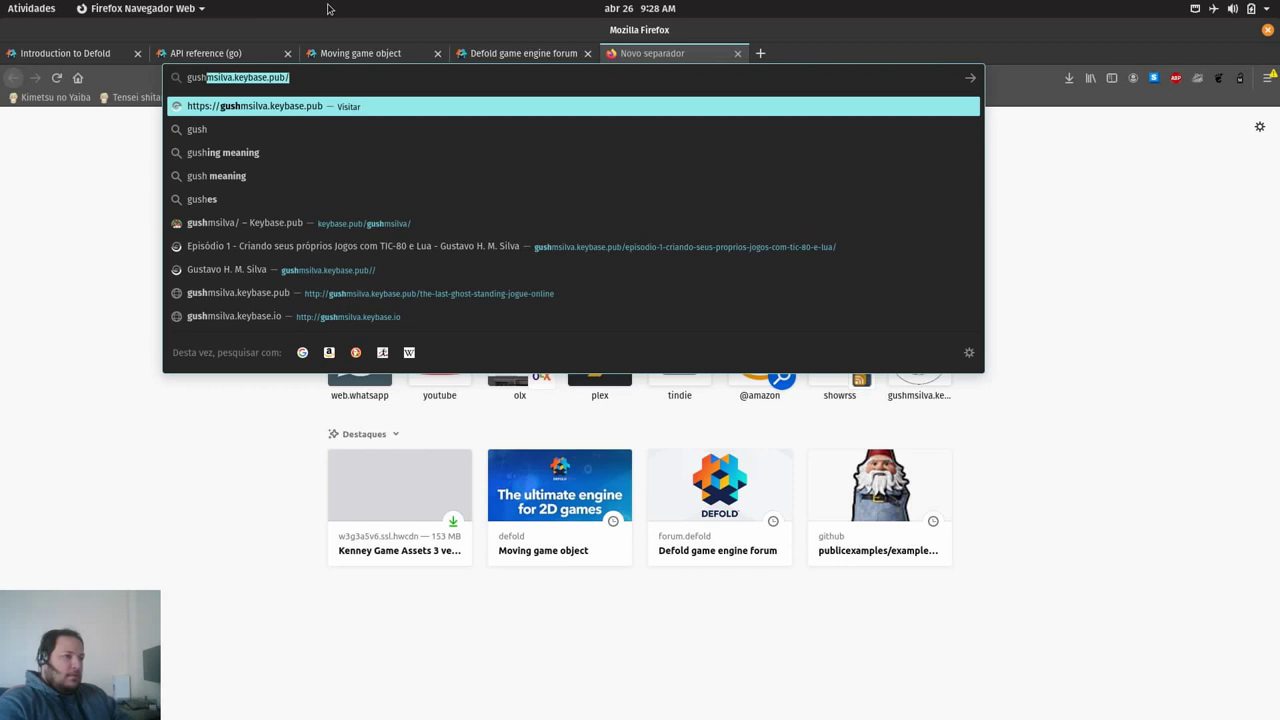
key(Return)
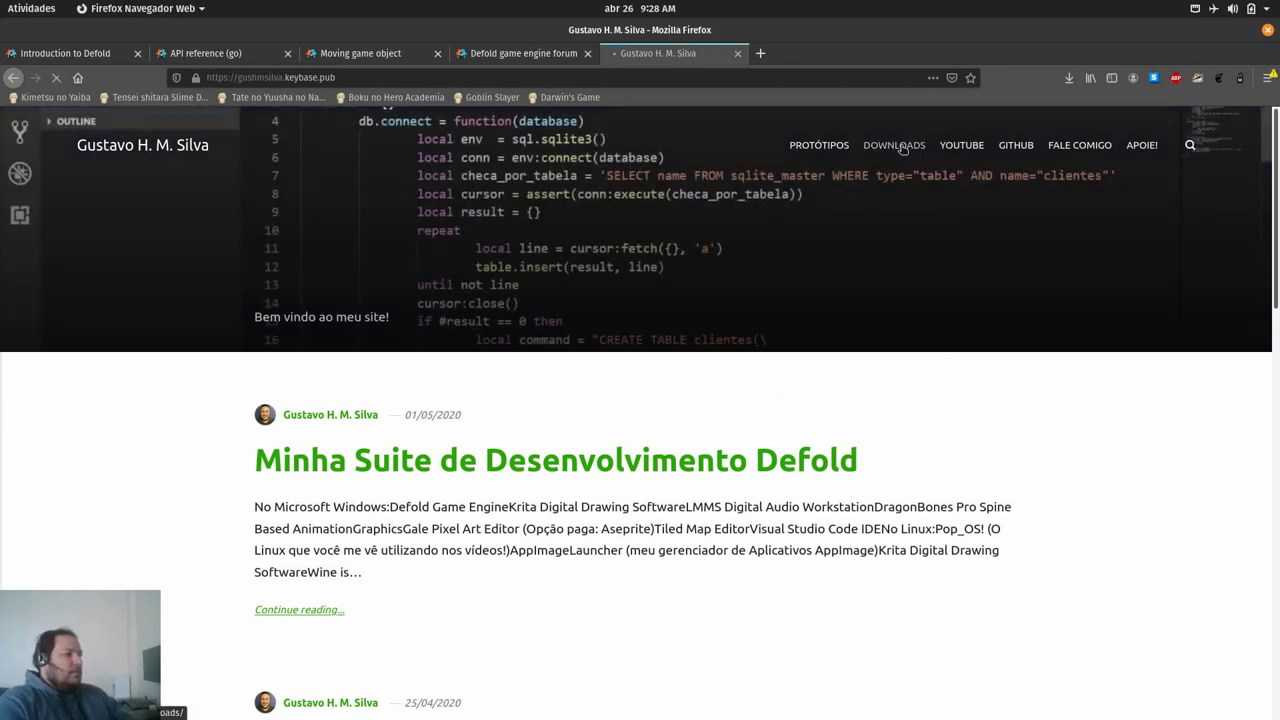
click(900, 150)
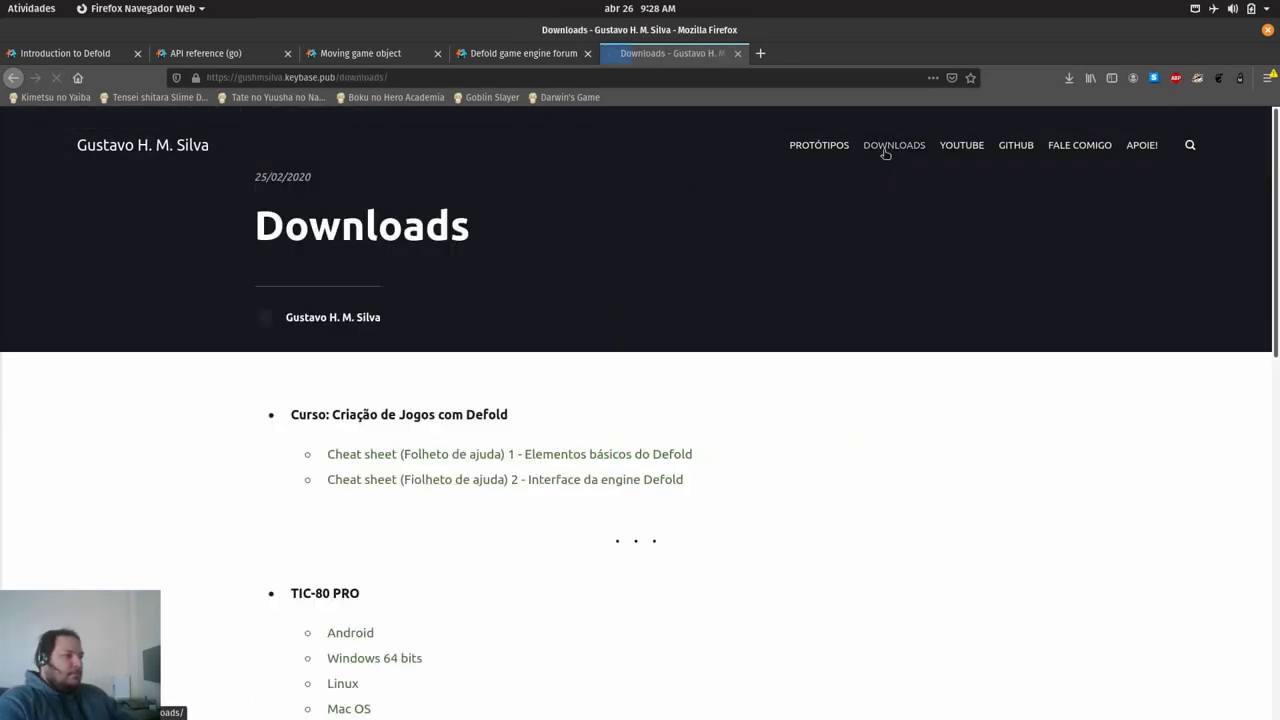
Step: Open Defold cheat sheets 1 and 2 from the course section in separate tabs and close the Downloads page
scroll(290, 473, down, 1)
drag(288, 381, 732, 416)
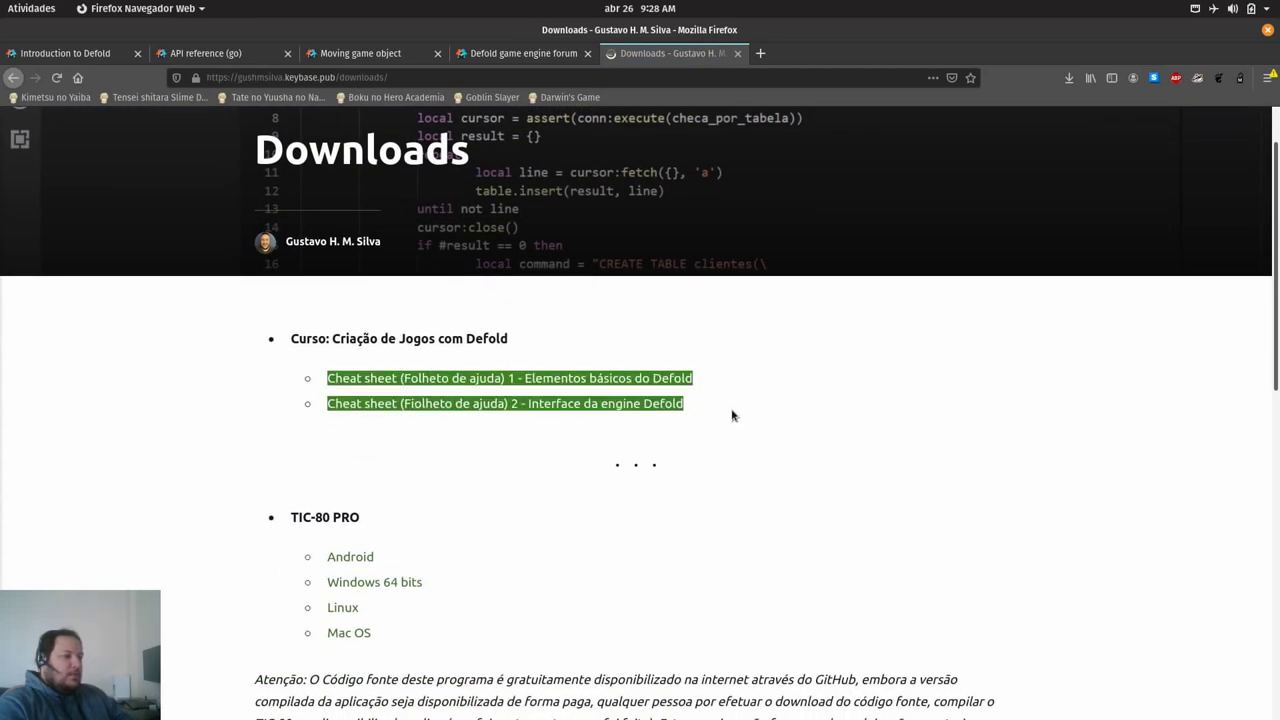
click(732, 416)
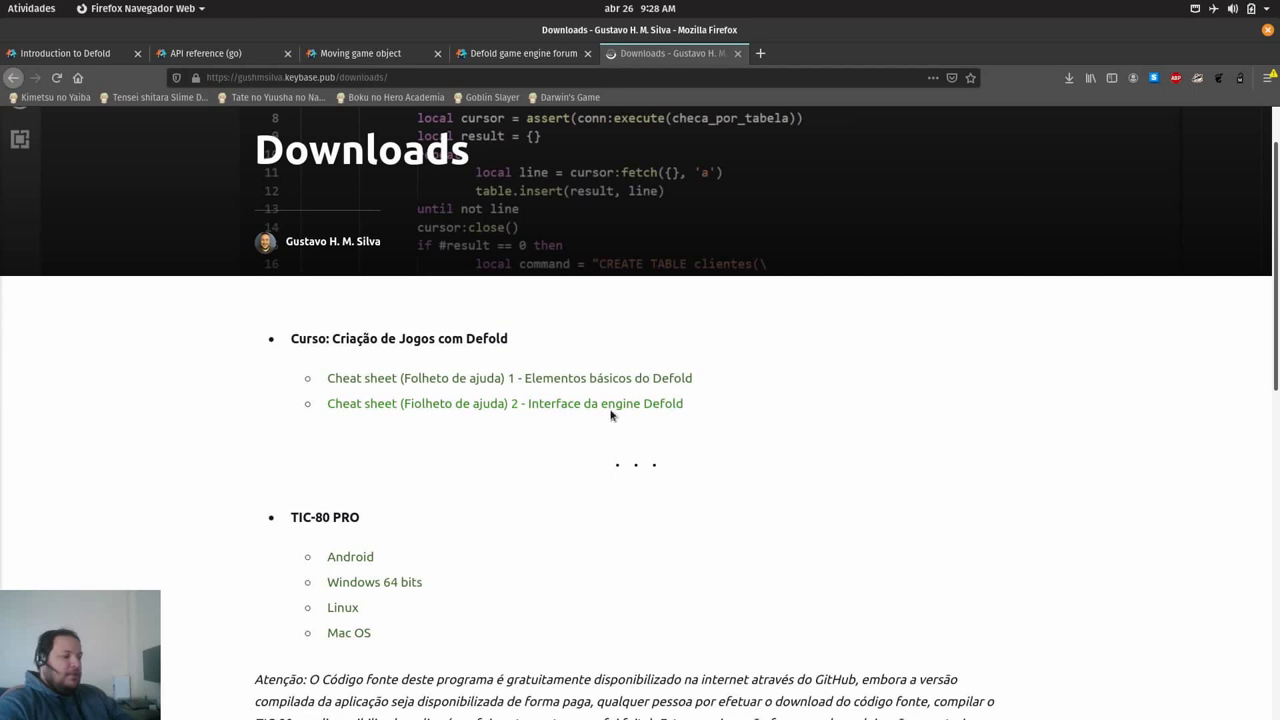
middle_click(507, 380)
middle_click(508, 403)
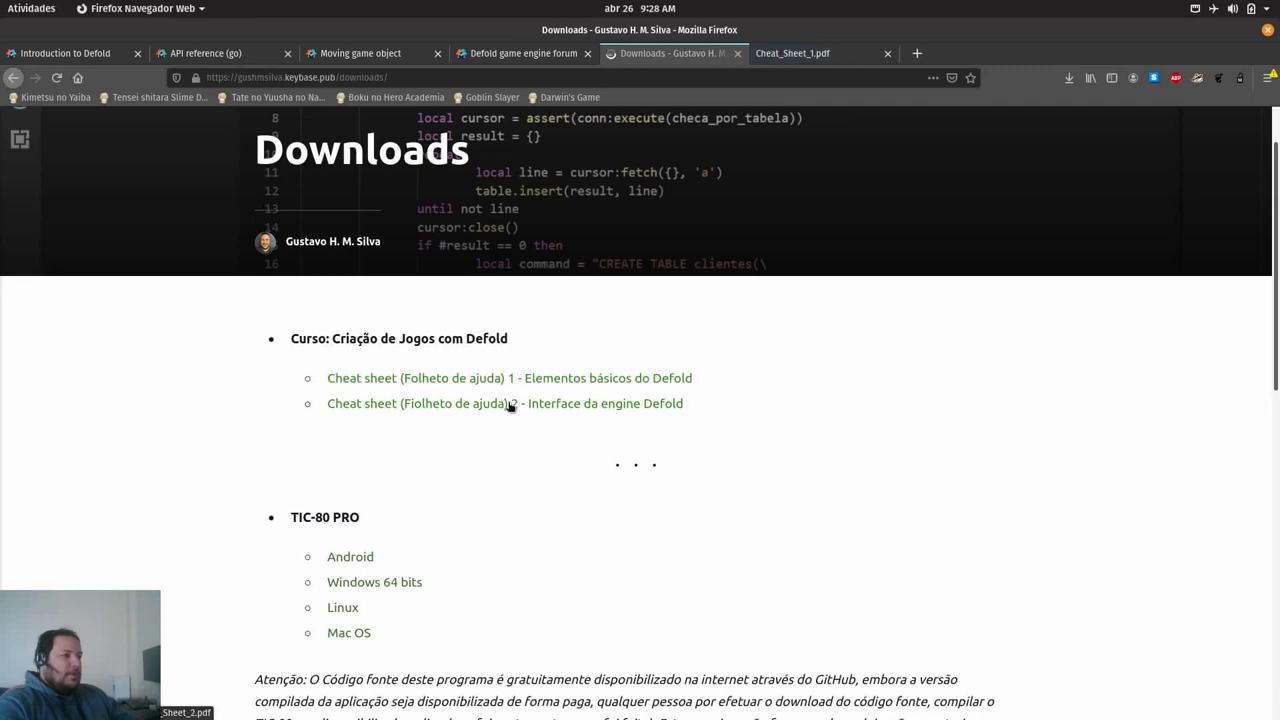
click(737, 53)
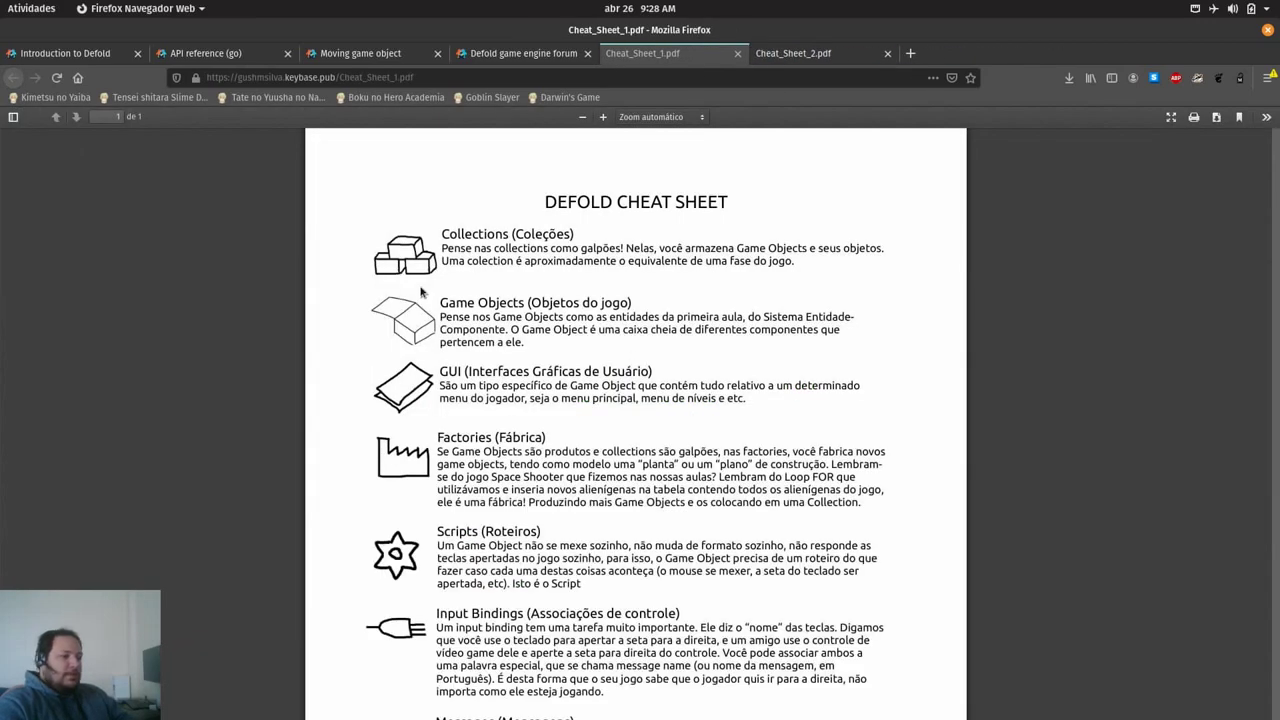
Step: Look through Cheat_Sheet_1.pdf, and examine the annotated project-opening and main-window diagrams in Cheat_Sheet_2.pdf
scroll(421, 291, down, 6)
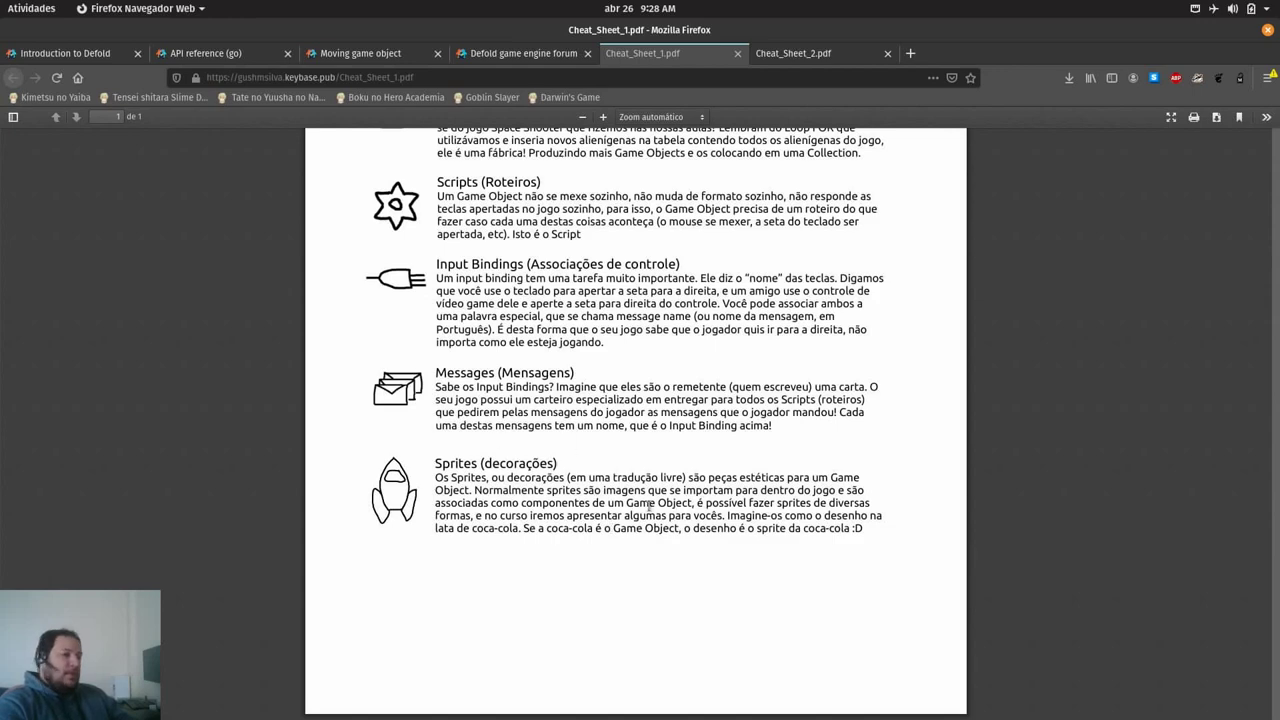
scroll(557, 460, up, 6)
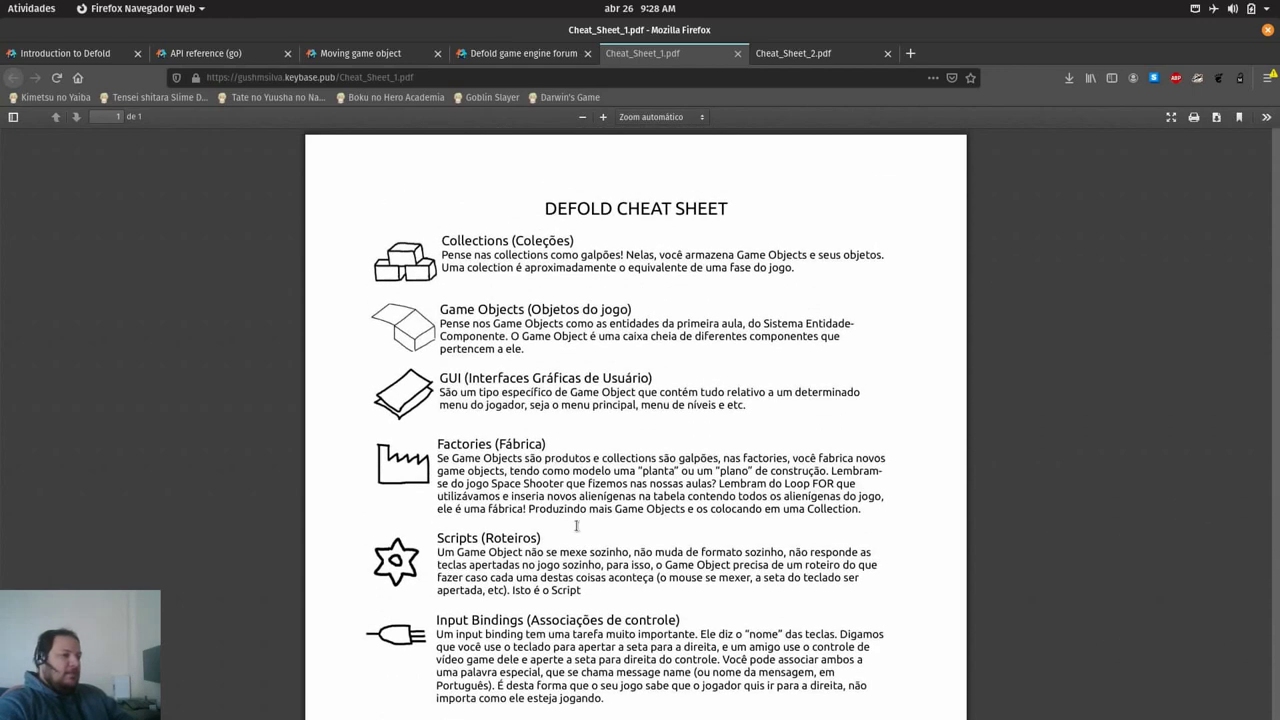
click(800, 53)
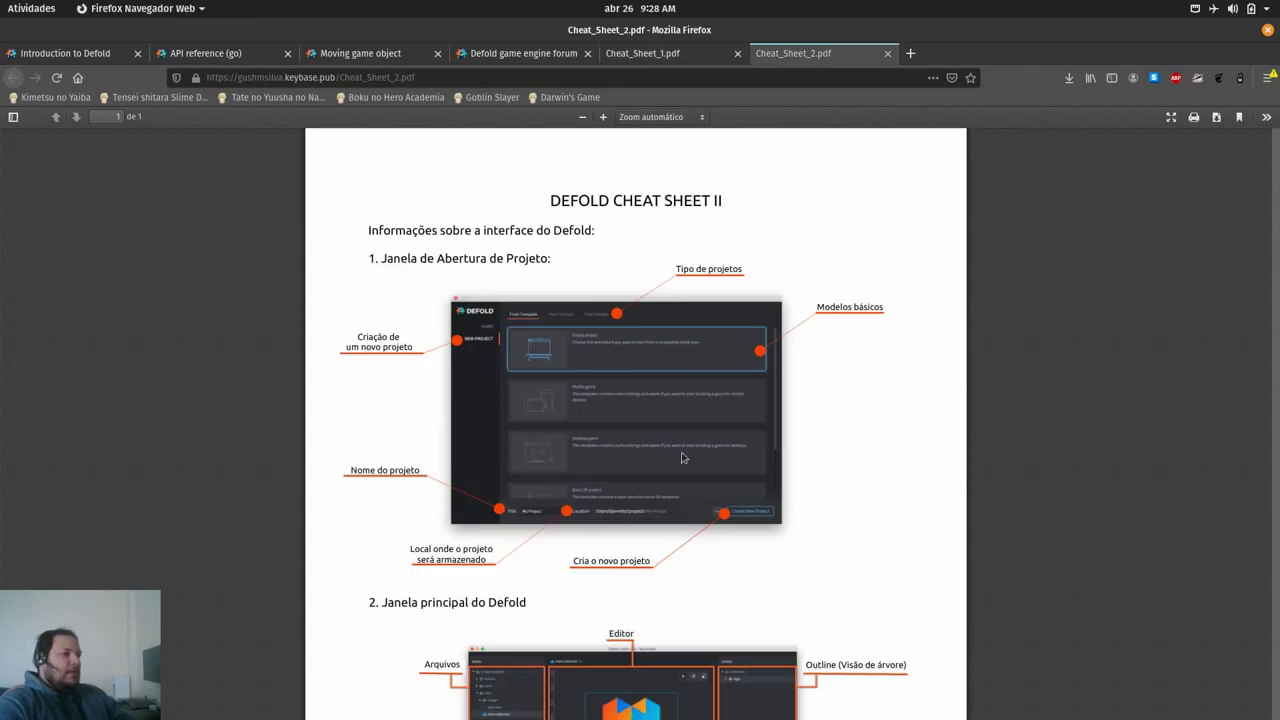
scroll(889, 494, down, 3)
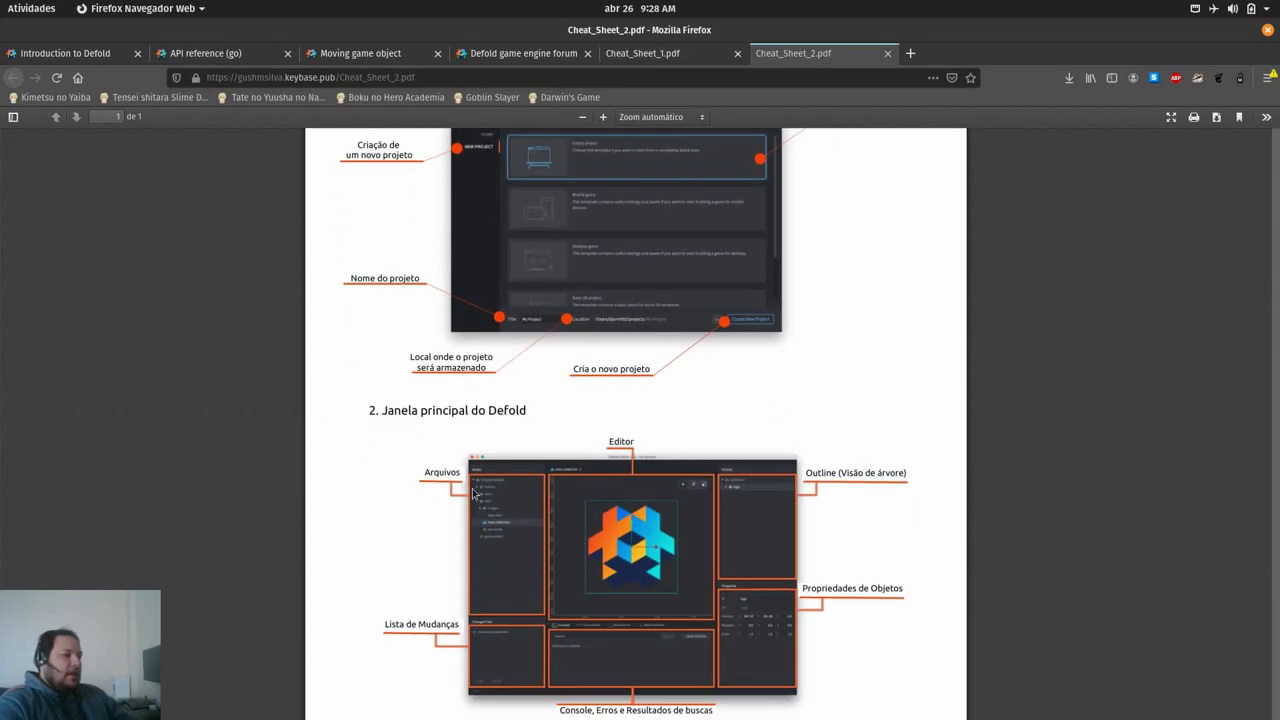
scroll(571, 459, down, 2)
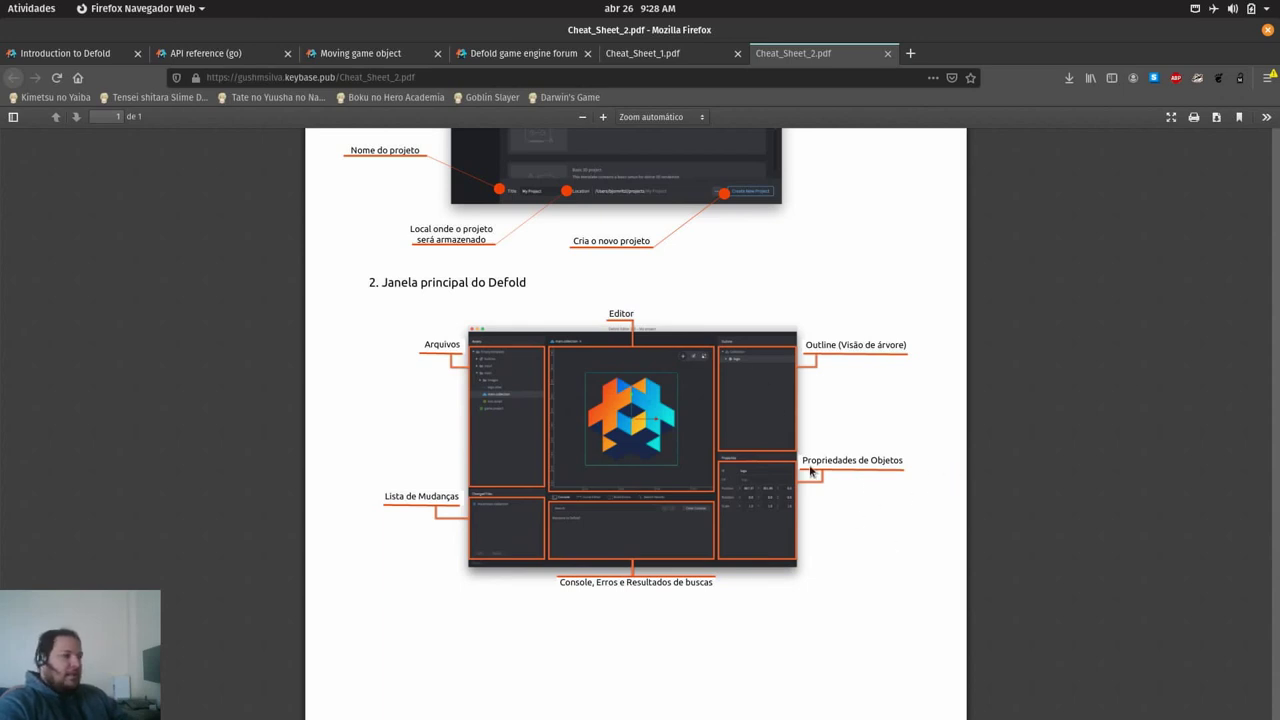
ctrl+scroll(811, 470, up, 2)
ctrl+scroll(811, 470, up, 4)
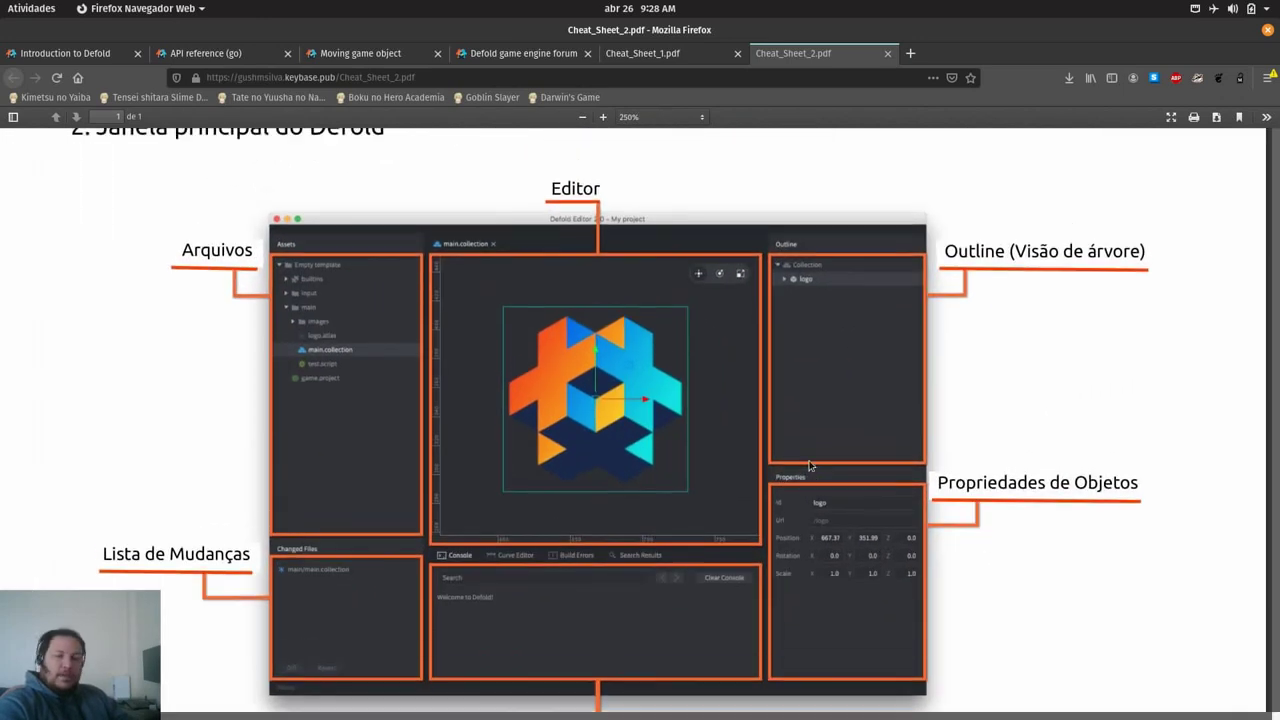
scroll(810, 465, up, 10)
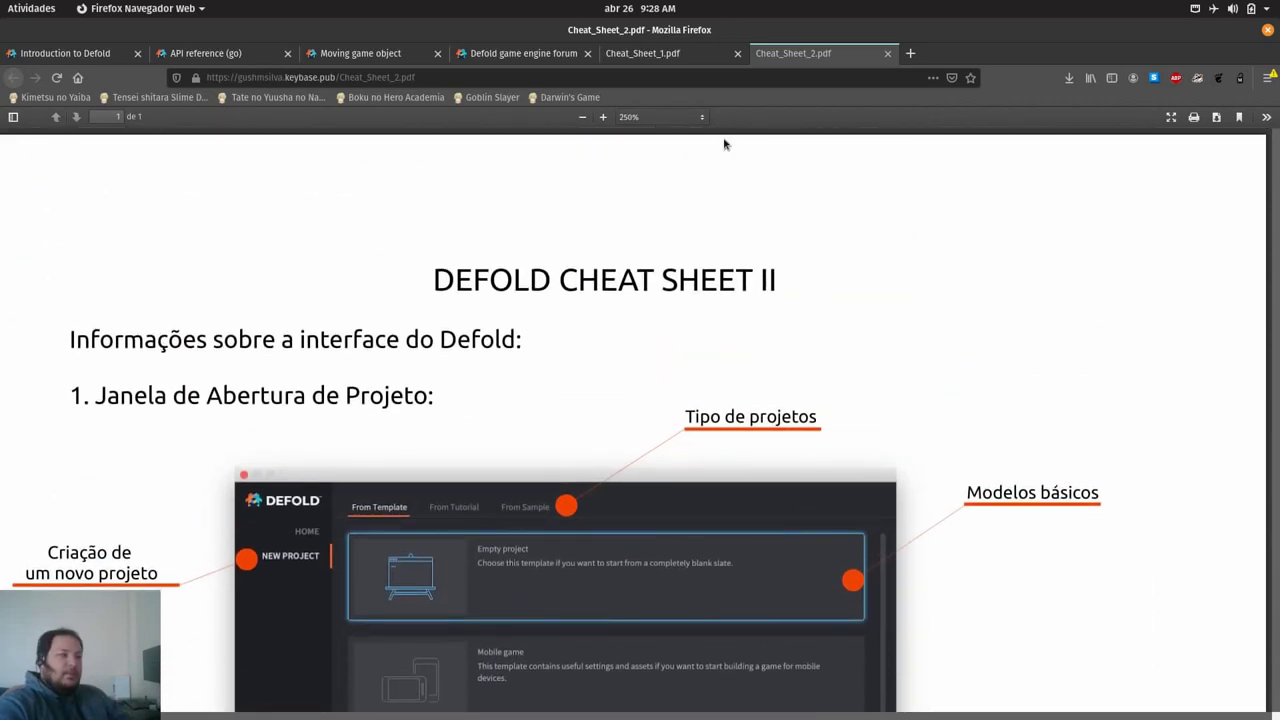
Step: Close both cheat sheet PDFs and switch back to the Defold editor
click(701, 54)
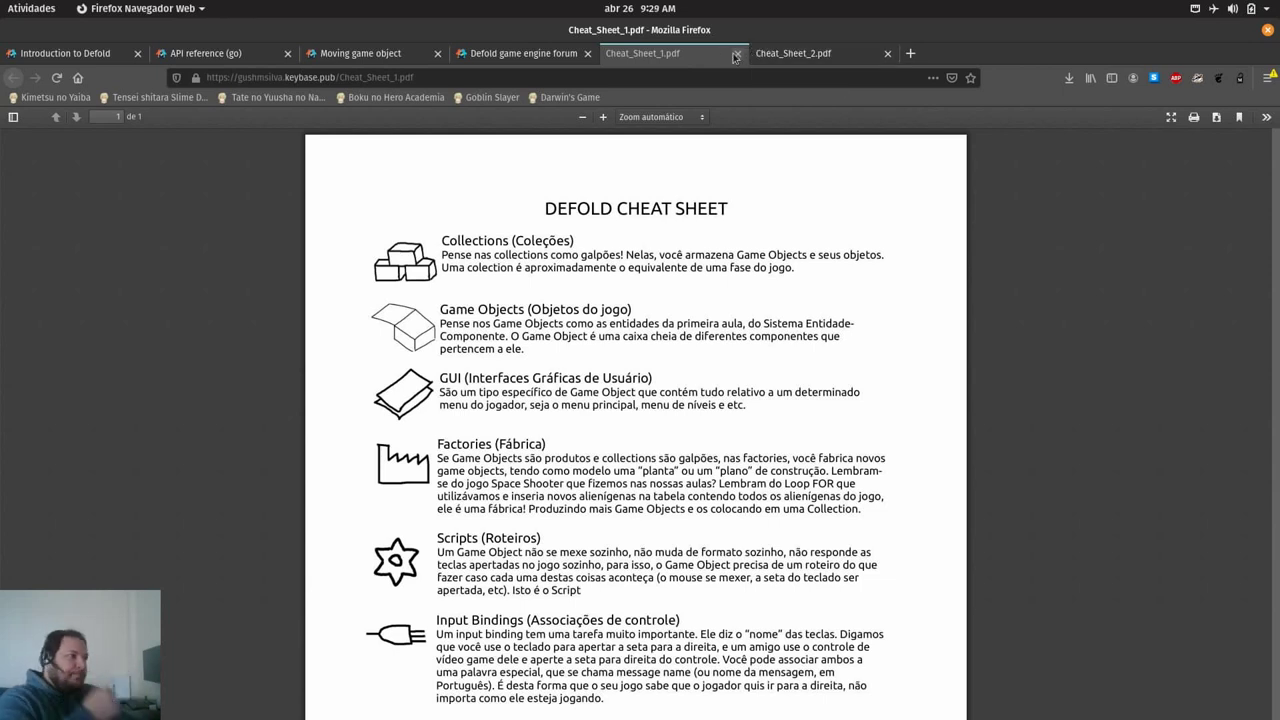
click(738, 54)
click(738, 54)
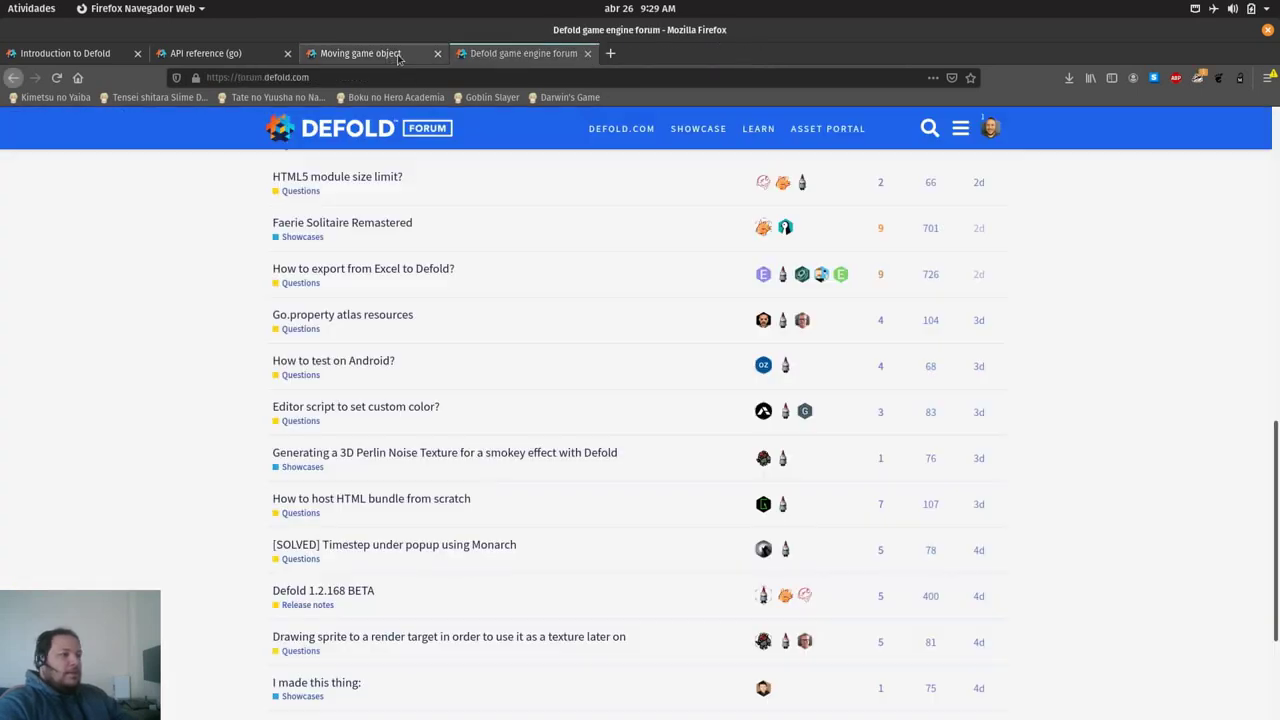
key(alt+Tab)
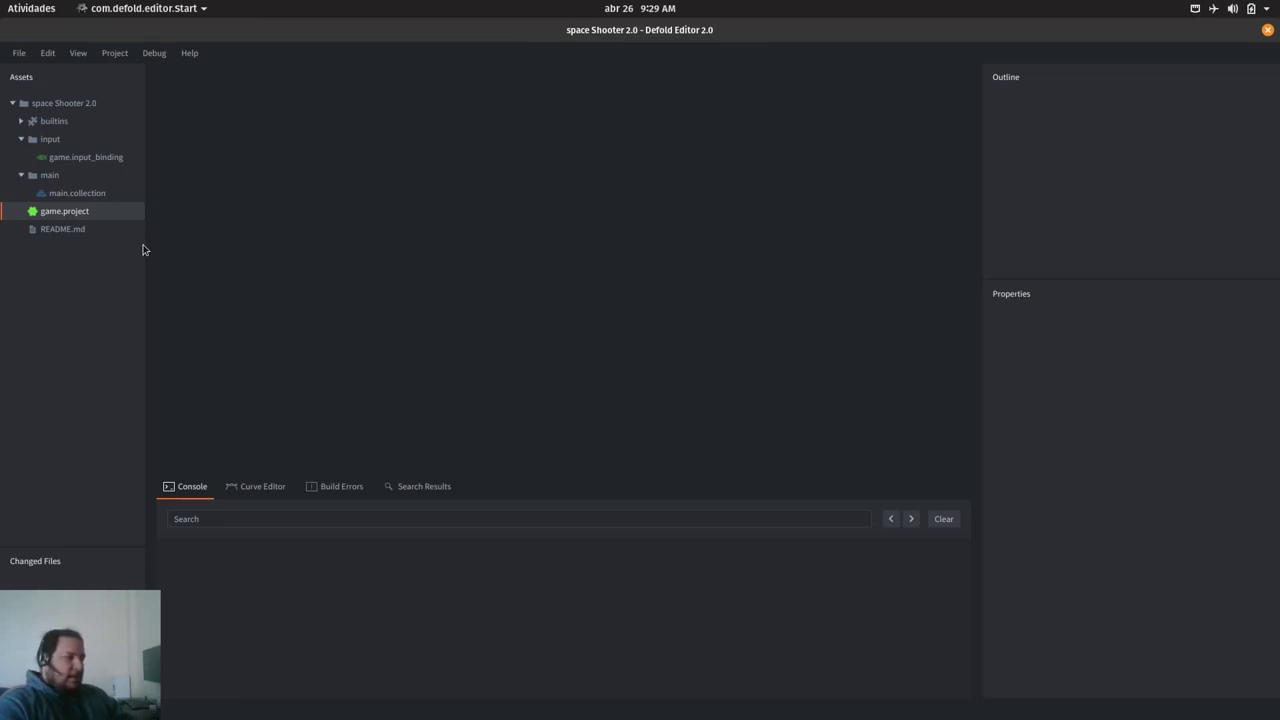
right_click(50, 176)
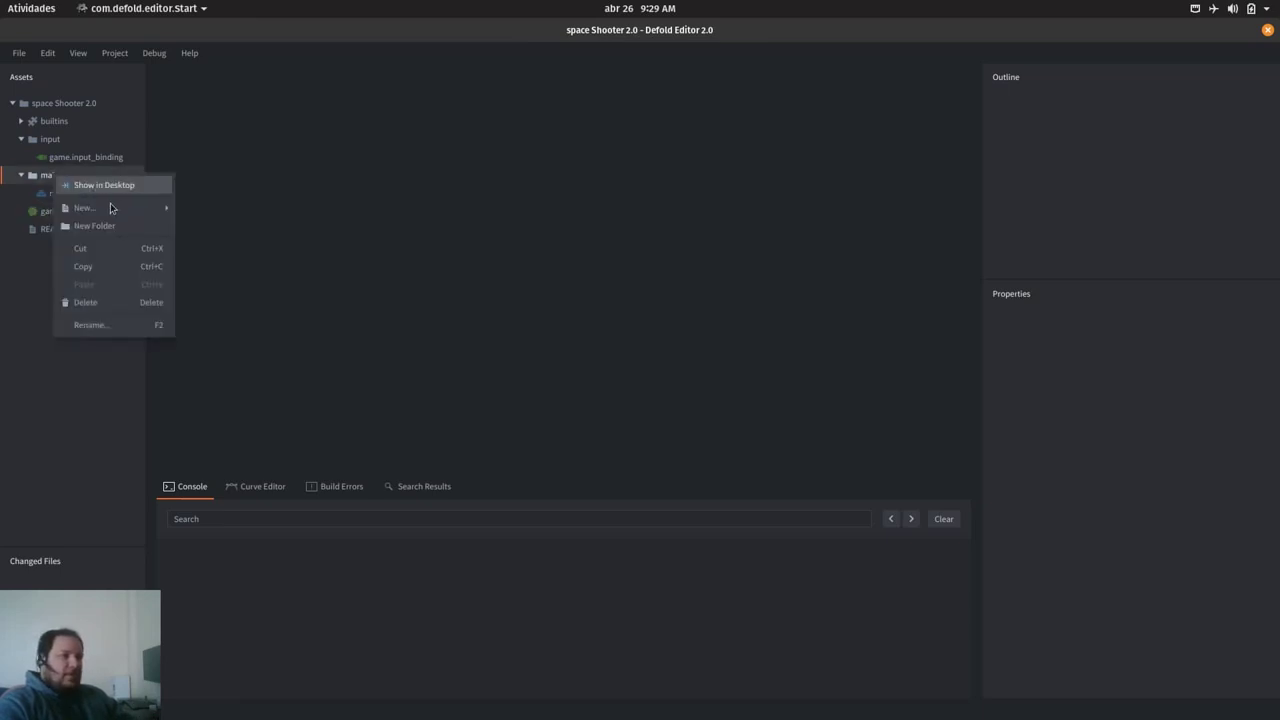
mouse_move(112, 207)
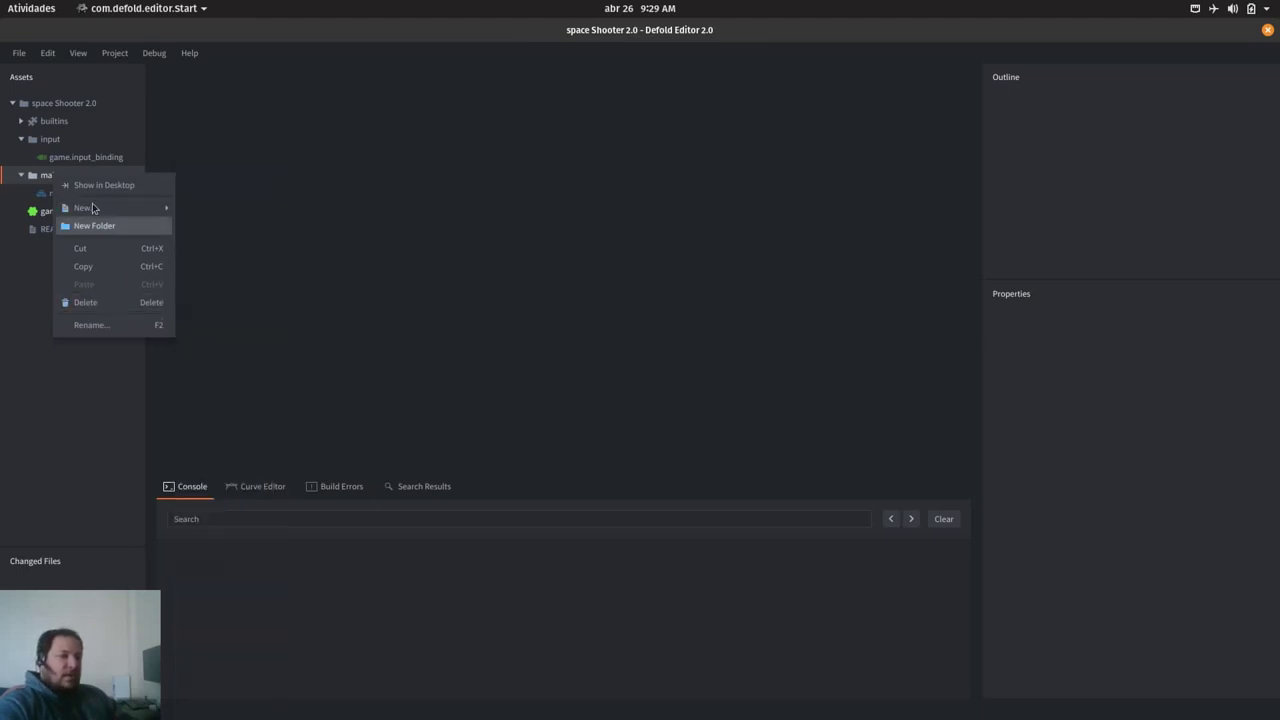
click(45, 193)
Step: Create a new script file named teste in the main folder
right_click(42, 176)
mouse_move(113, 217)
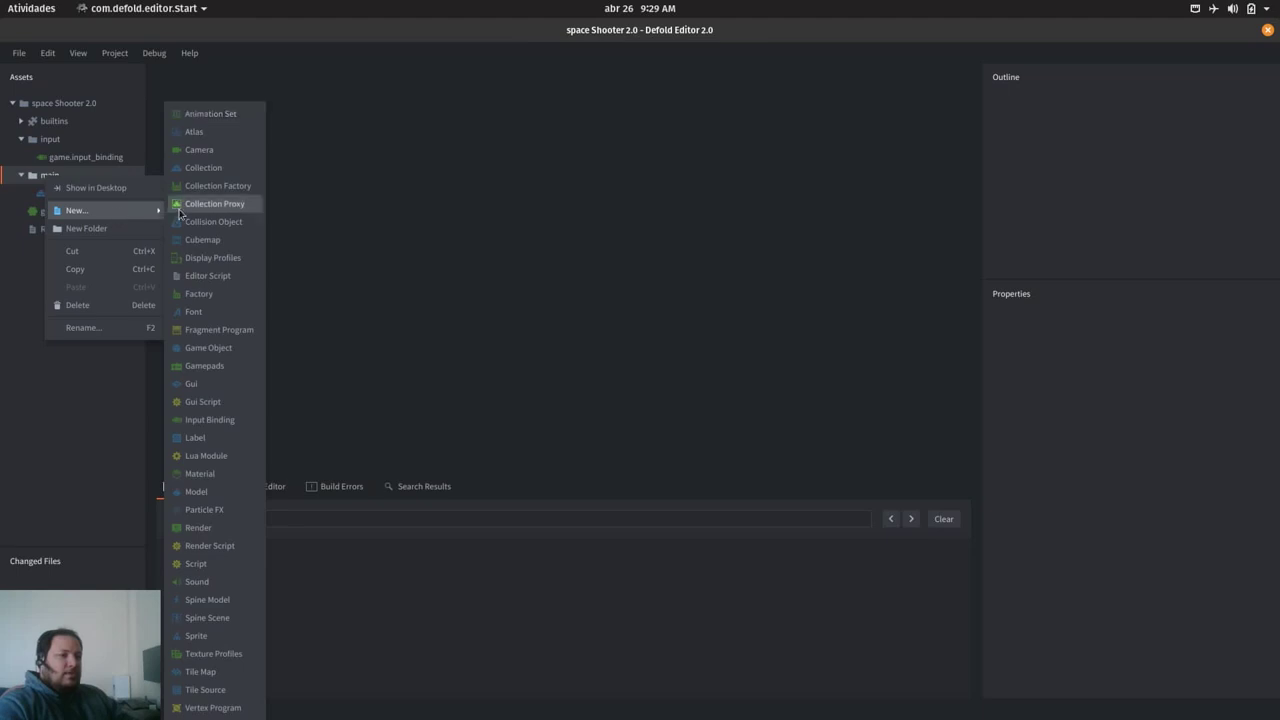
click(215, 562)
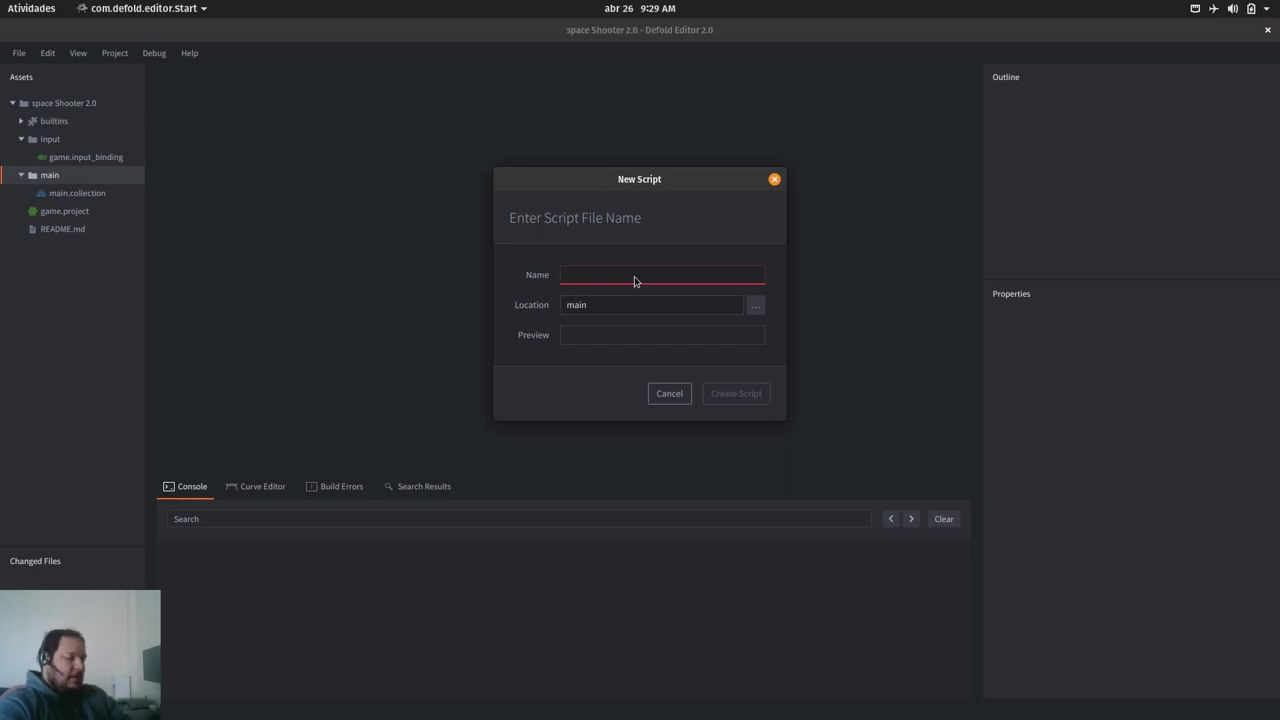
text(test)
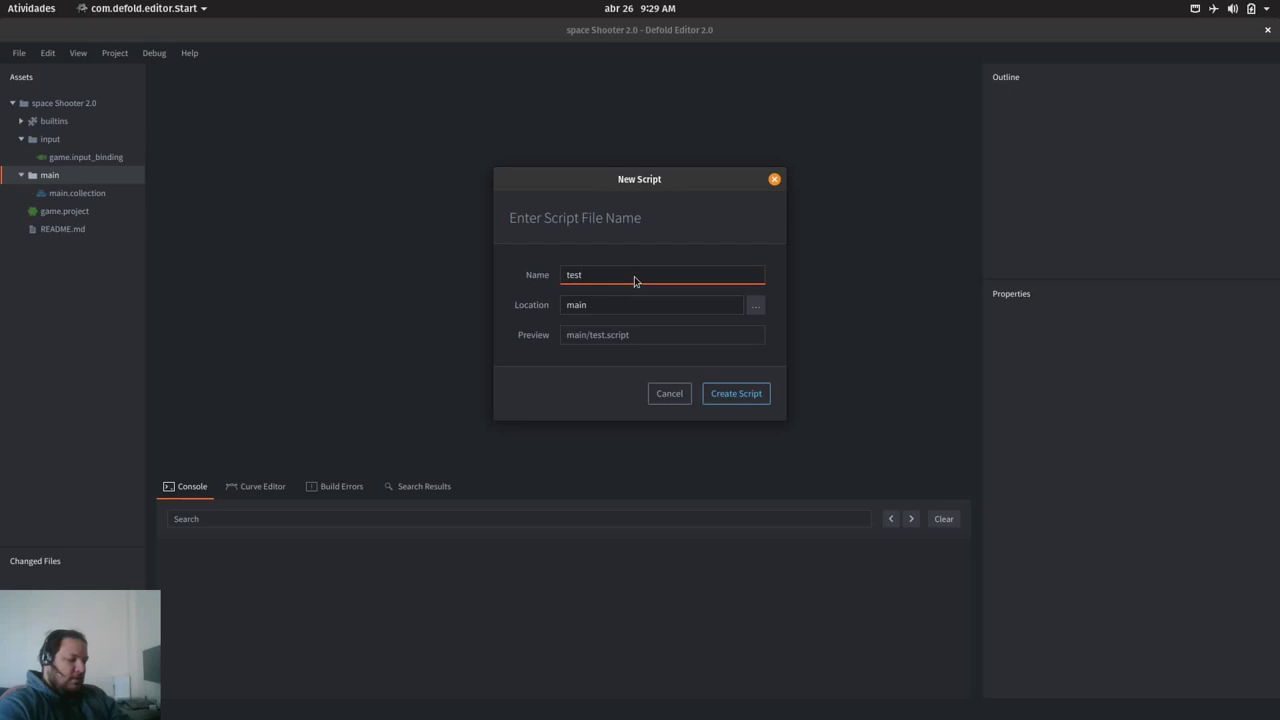
text(e)
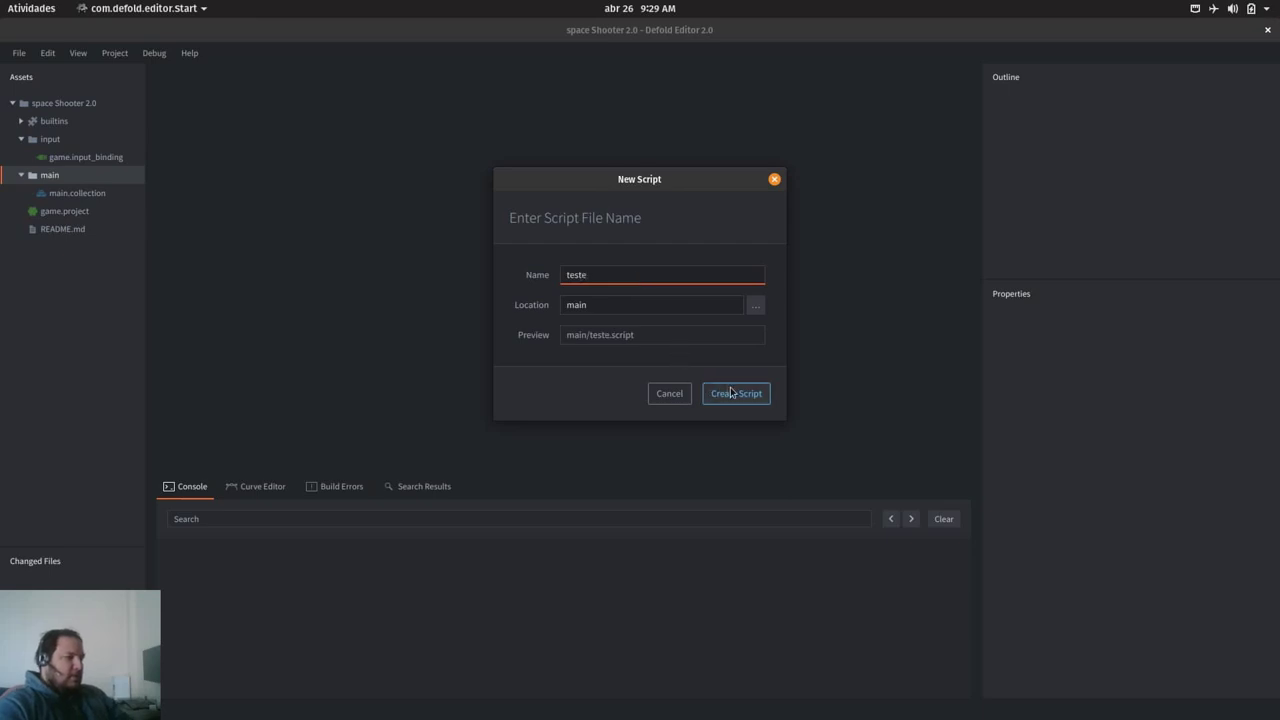
click(731, 393)
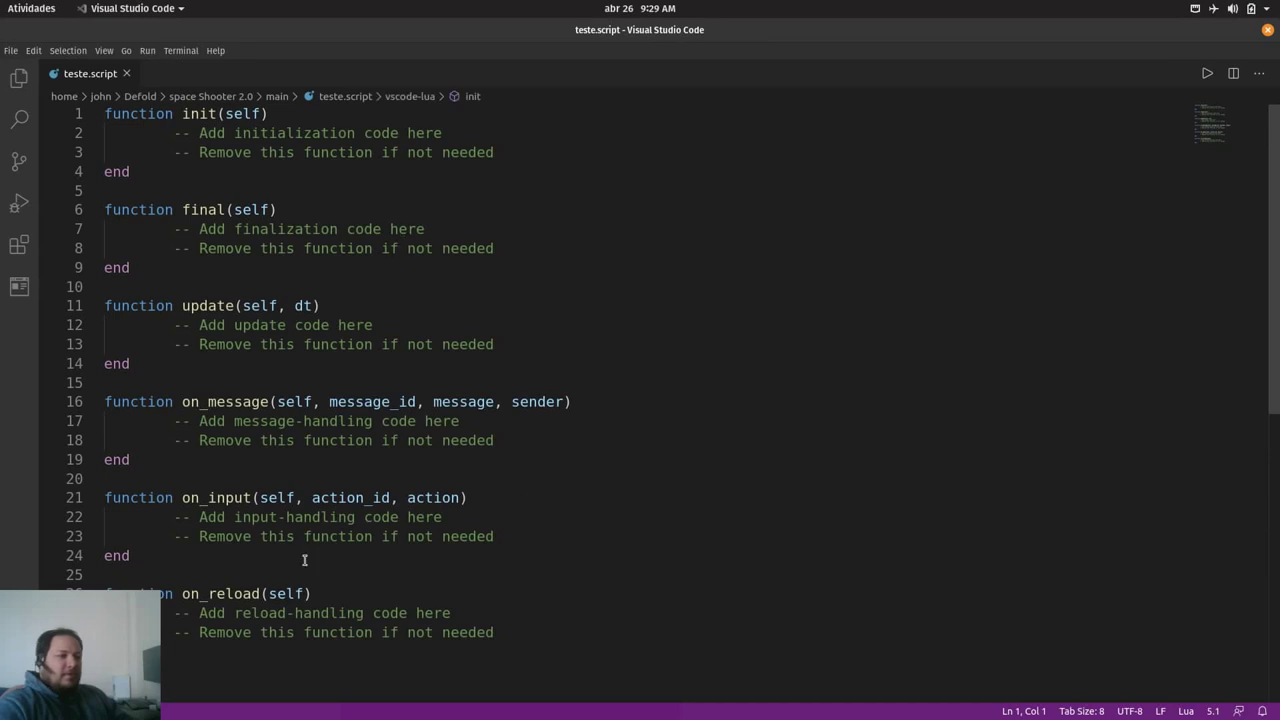
Step: Highlight the entire template code of teste.script in Visual Studio Code to examine it, and clear the selection
key(ctrl+End)
key(shift+Up)
key(shift+Up)
key(shift+Up)
key(shift+Up)
key(shift+Up)
key(shift+Up)
key(shift+Up)
key(shift+Up)
key(shift+Up)
key(shift+Up)
key(shift+Up)
key(shift+Up)
key(shift+Up)
key(shift+Up)
key(shift+Up)
key(shift+Up)
key(shift+Up)
key(shift+Up)
key(shift+Up)
key(shift+Up)
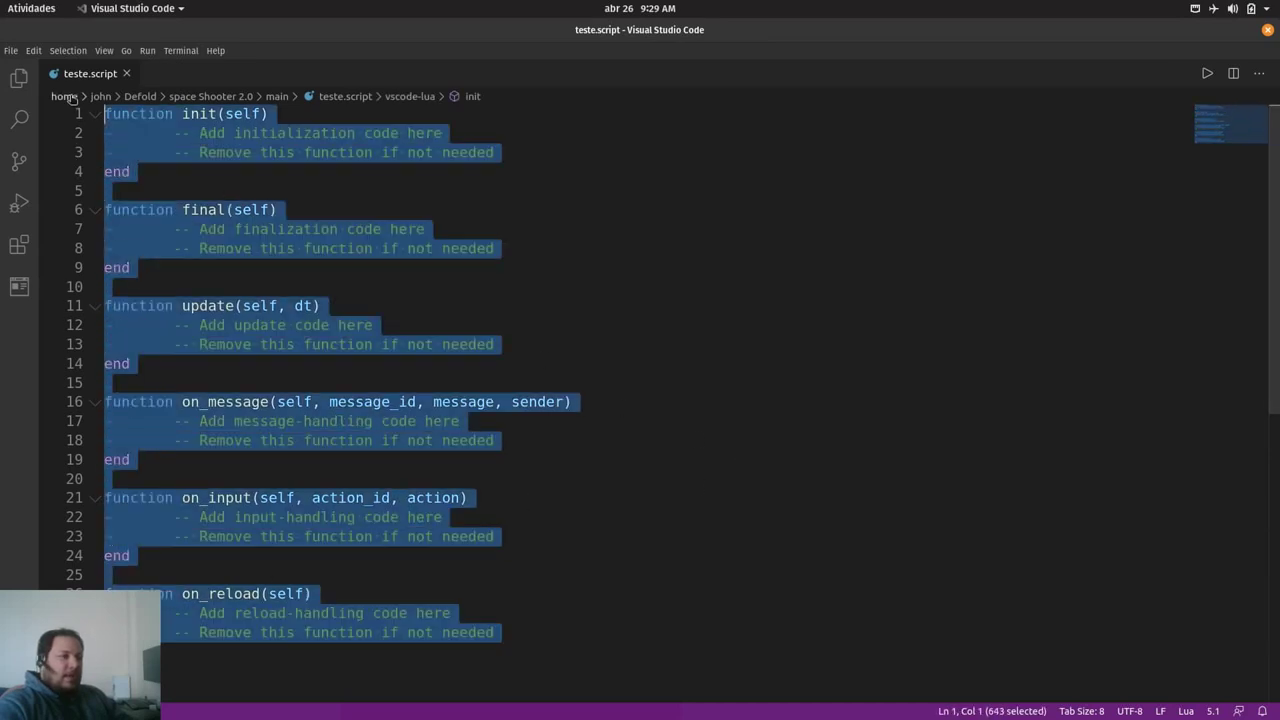
click(693, 312)
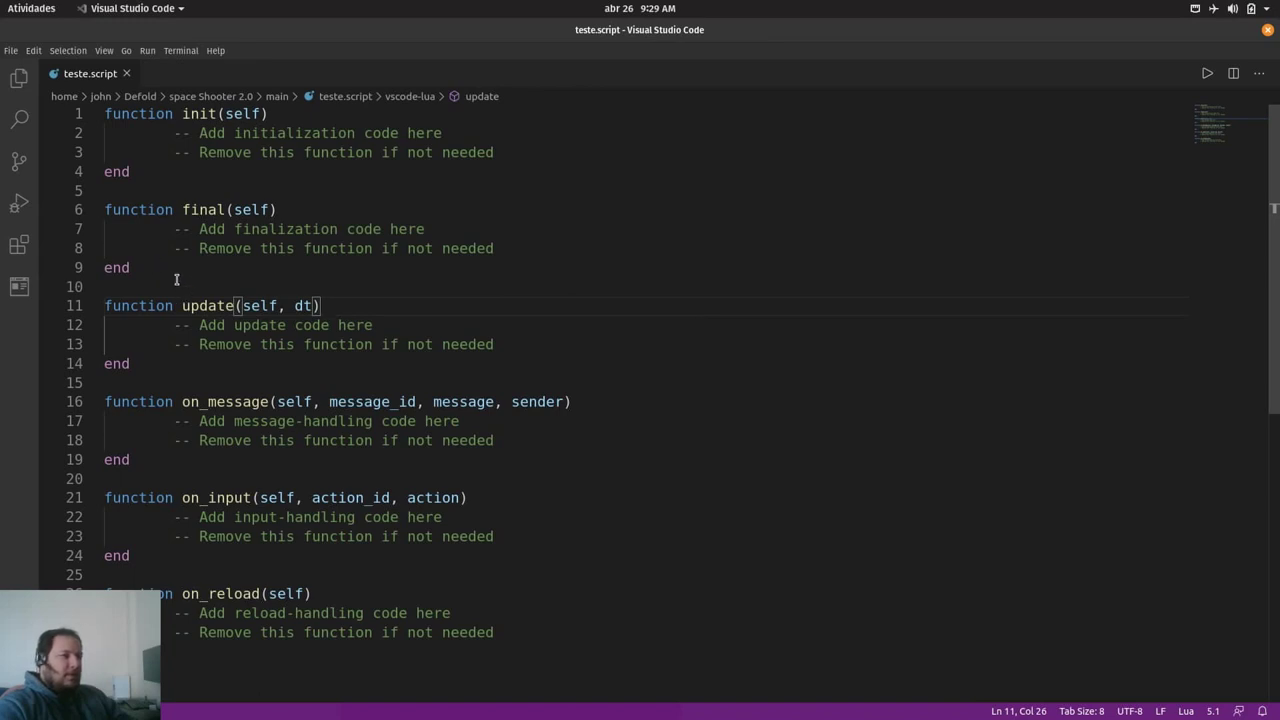
Step: Highlight the whole update function in teste.script to examine it
drag(140, 366, 104, 308)
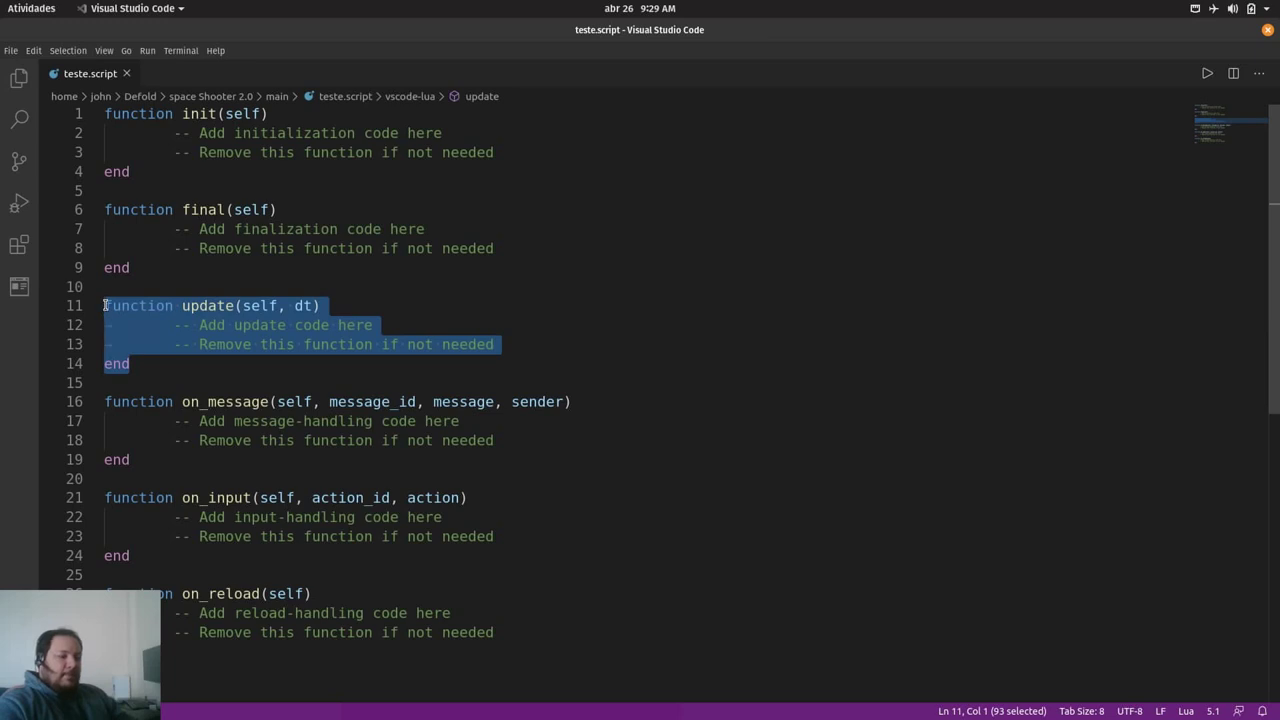
click(155, 356)
drag(183, 360, 104, 305)
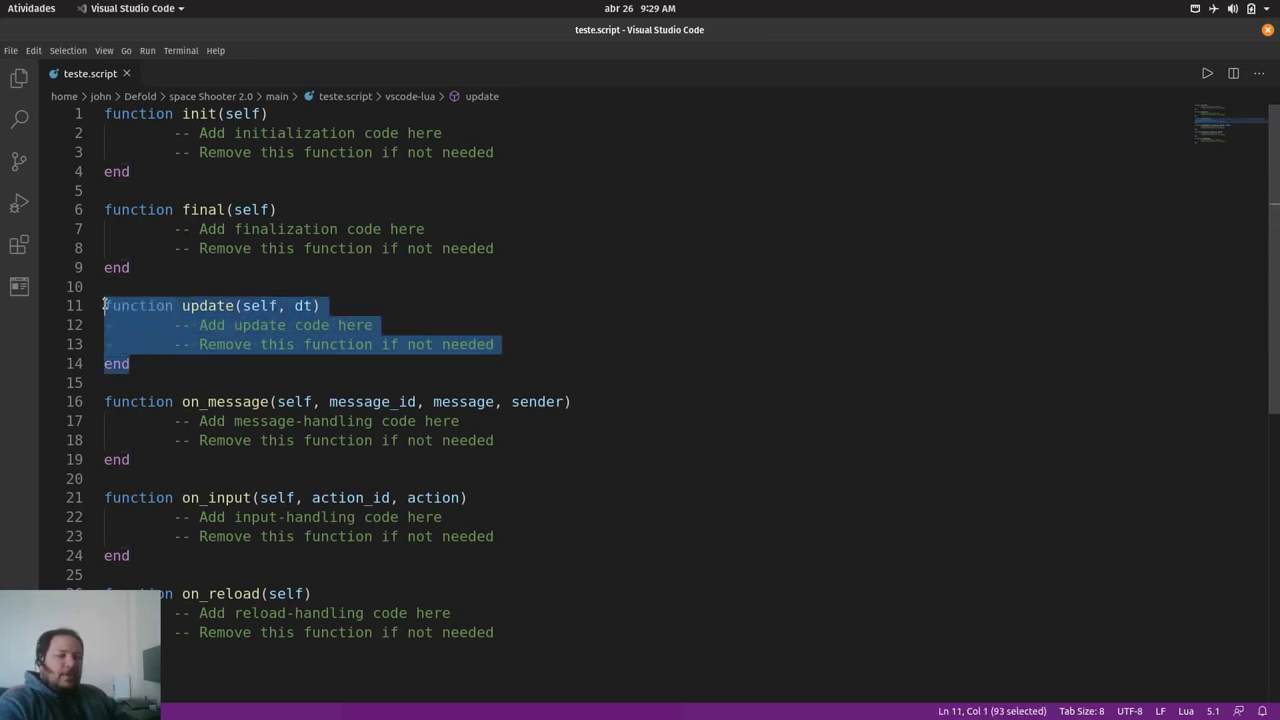
Step: Highlight the whole init function in teste.script, followed by its "Add initialization code here" comment, to examine them
click(174, 346)
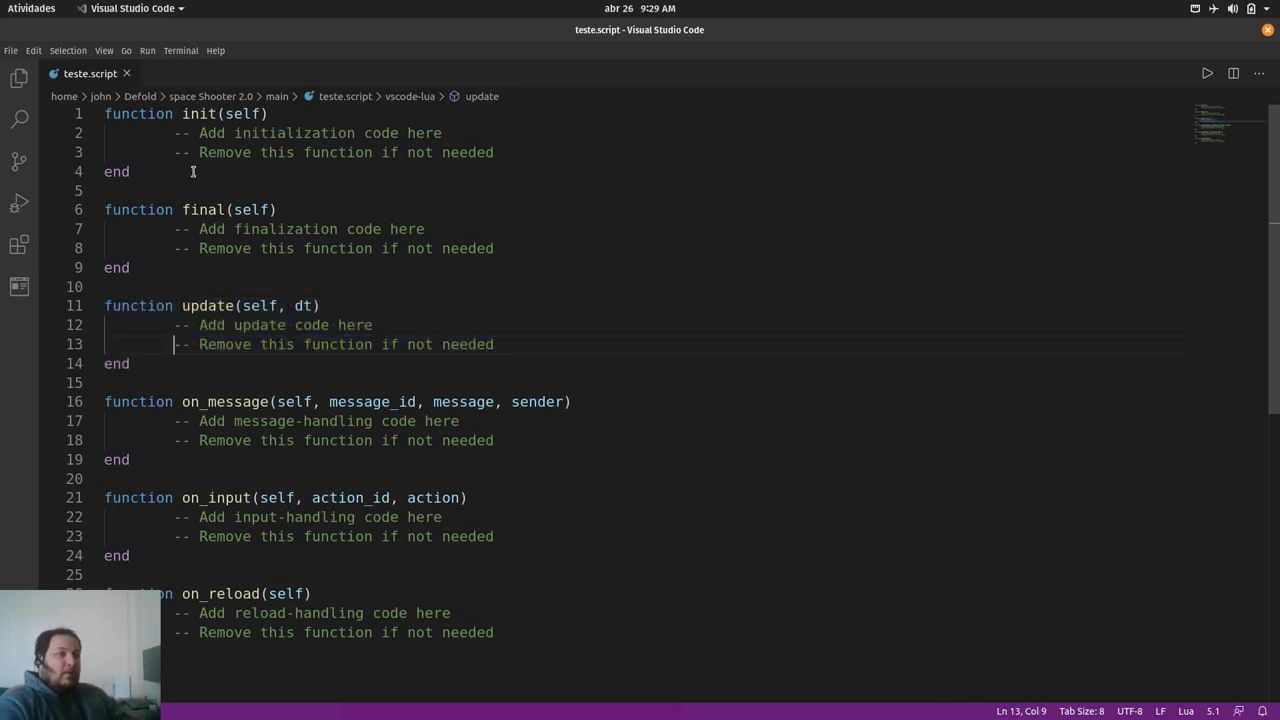
drag(193, 172, 68, 121)
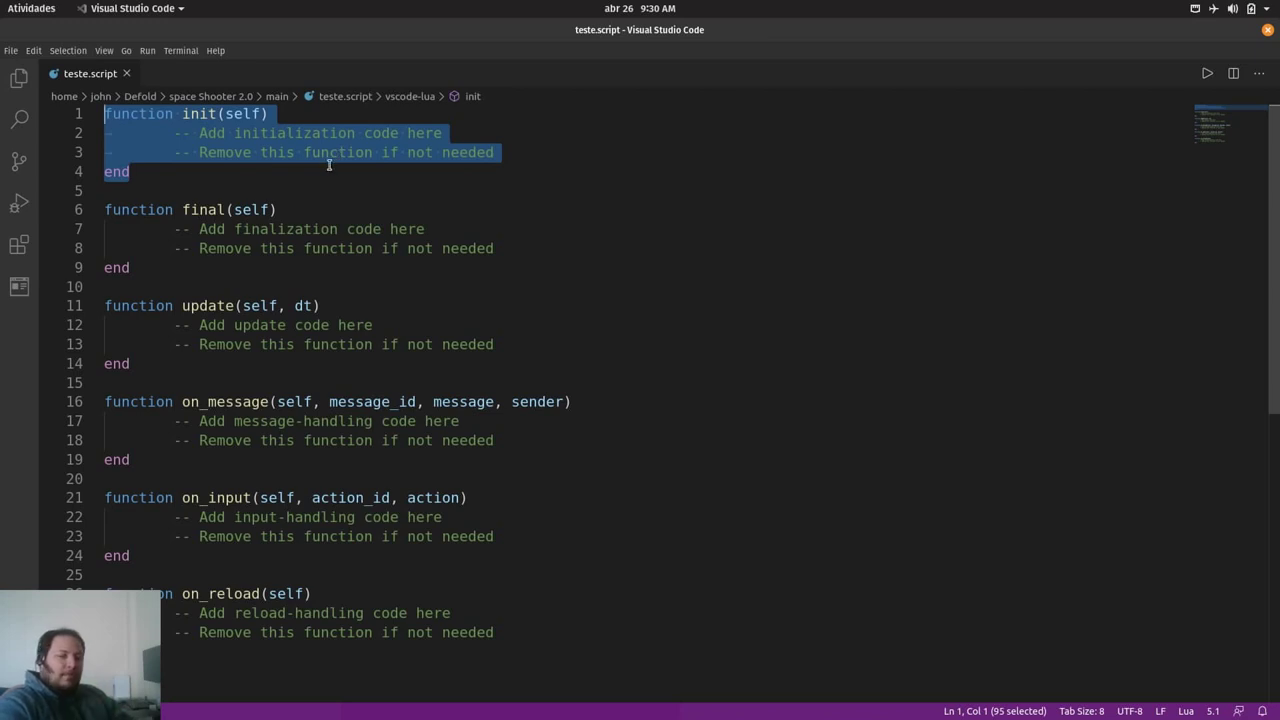
click(244, 137)
drag(200, 133, 451, 132)
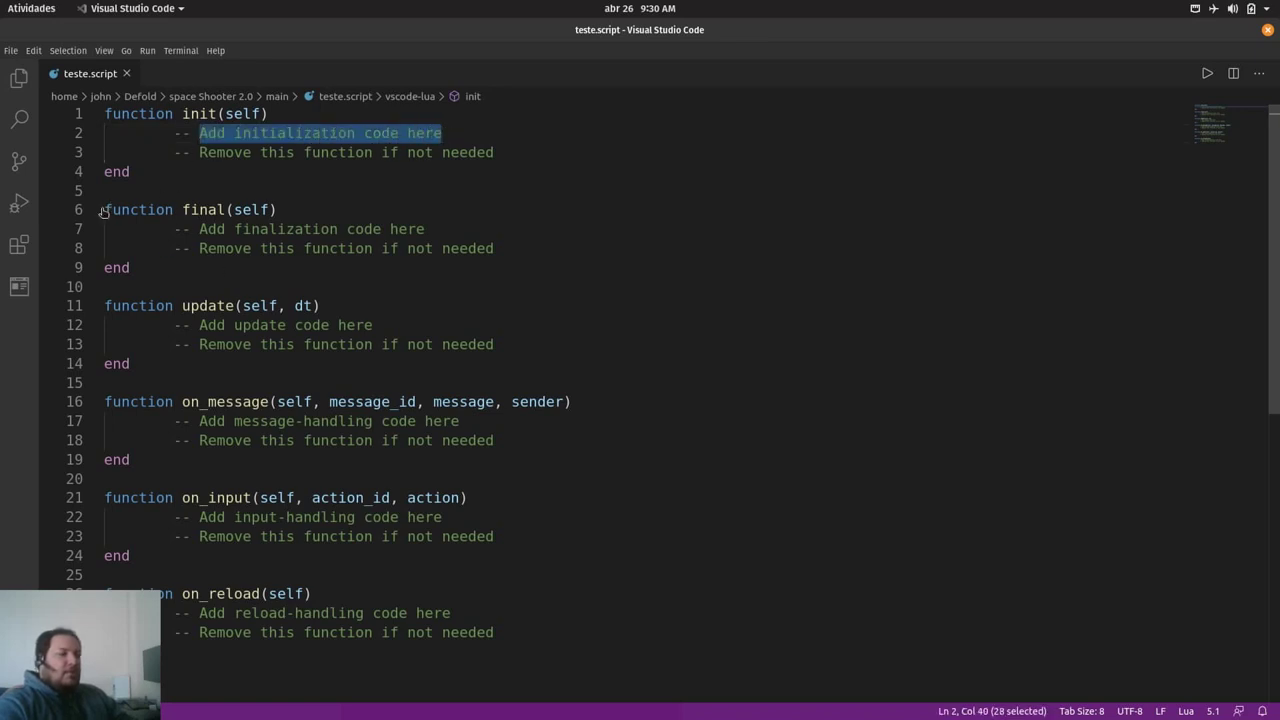
Step: Highlight the final function in teste.script to examine it, and clear the selection
drag(106, 209, 142, 270)
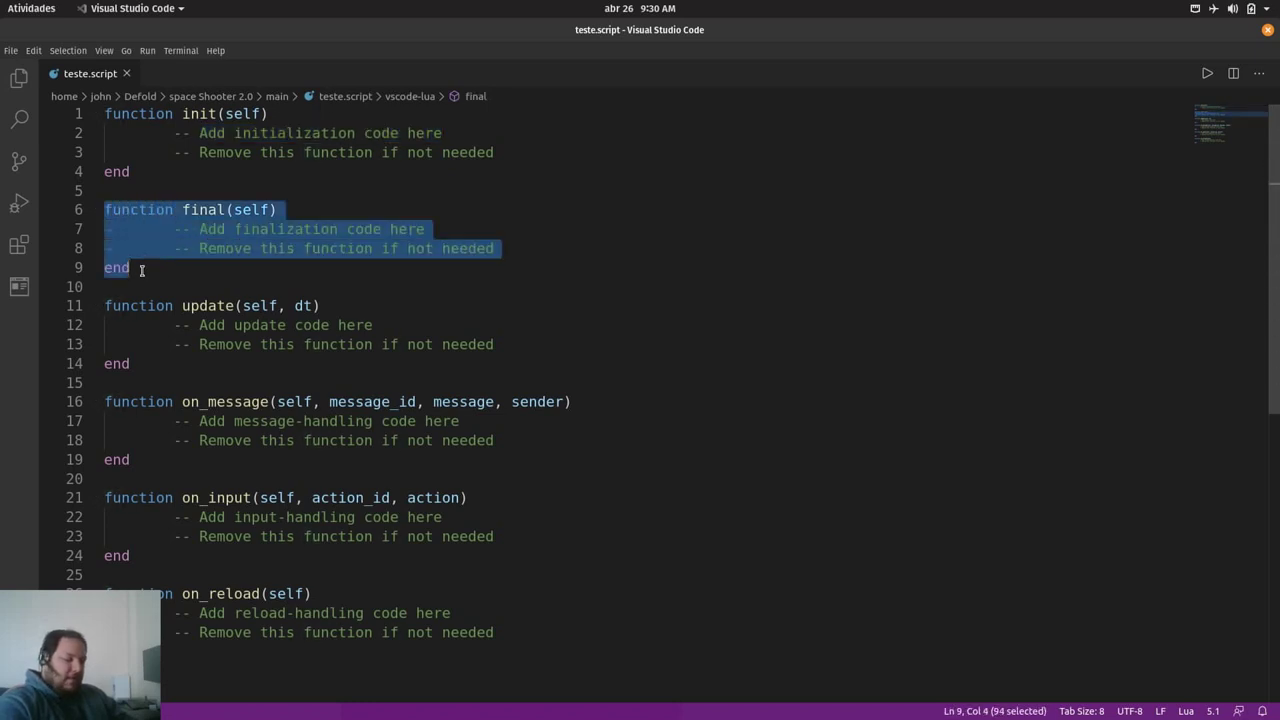
click(183, 230)
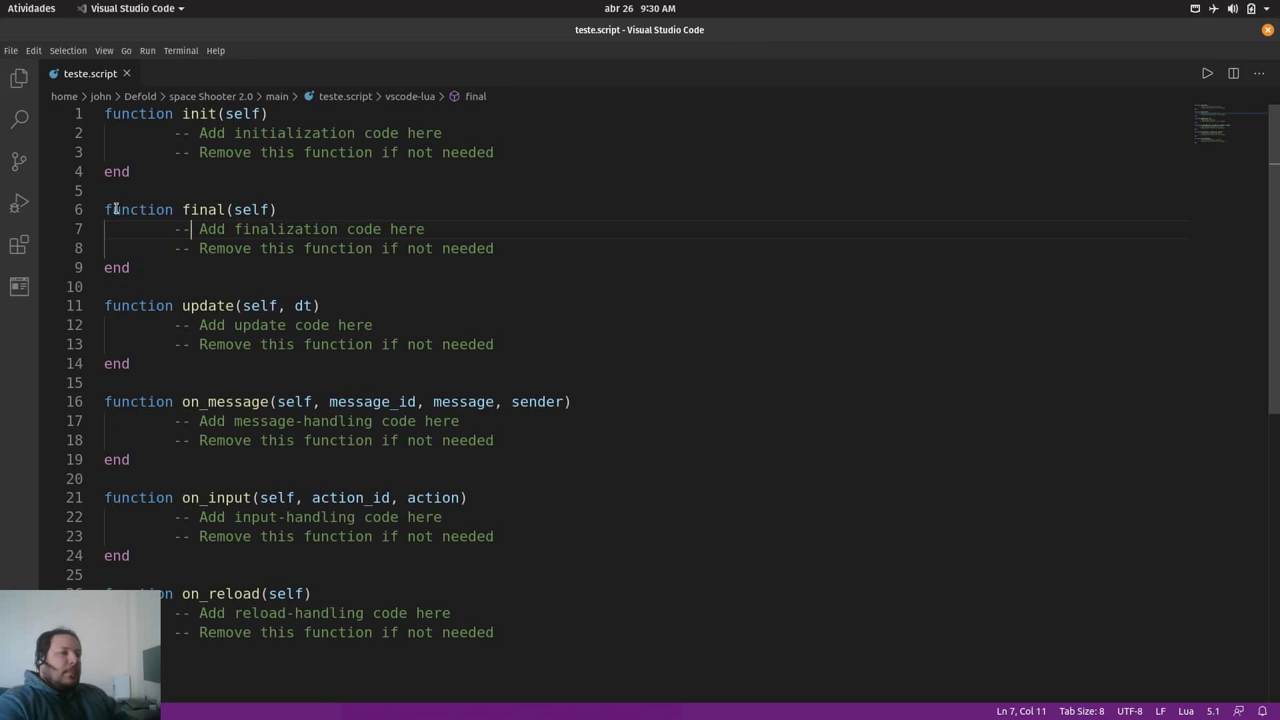
drag(106, 209, 186, 264)
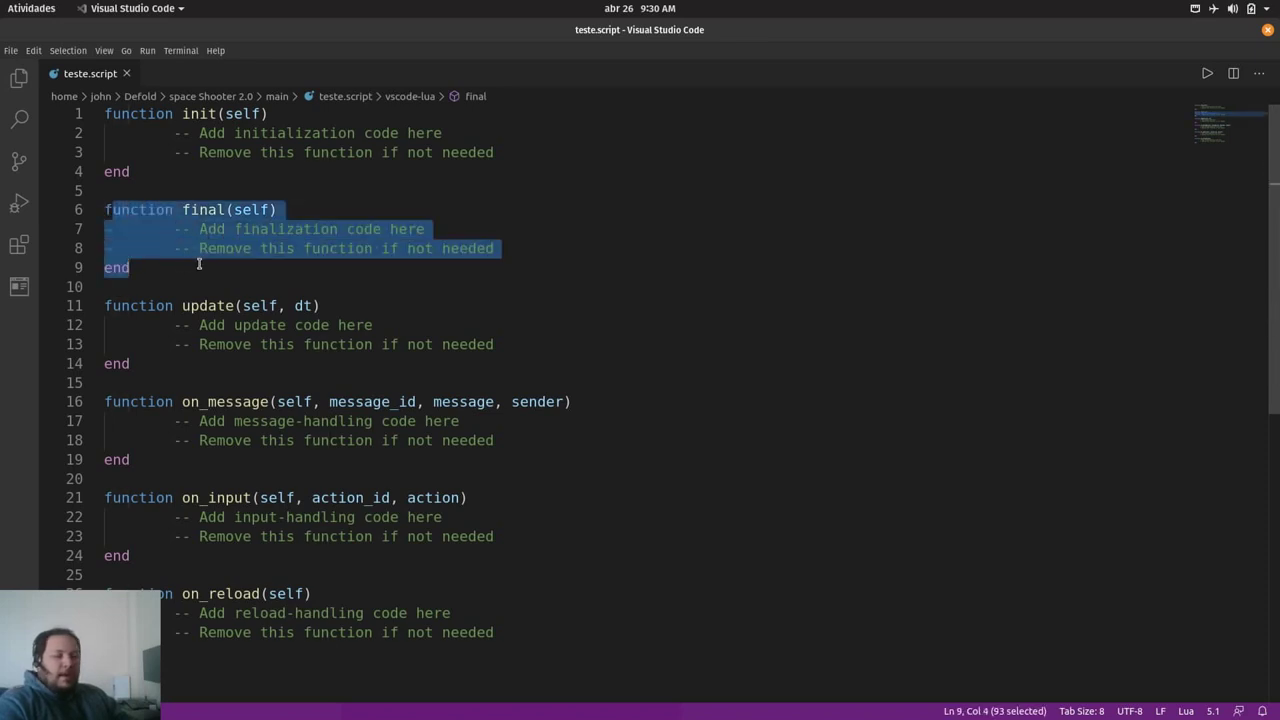
click(200, 265)
Step: Highlight the update function again and examine its dt parameter in the function signature
drag(131, 362, 104, 307)
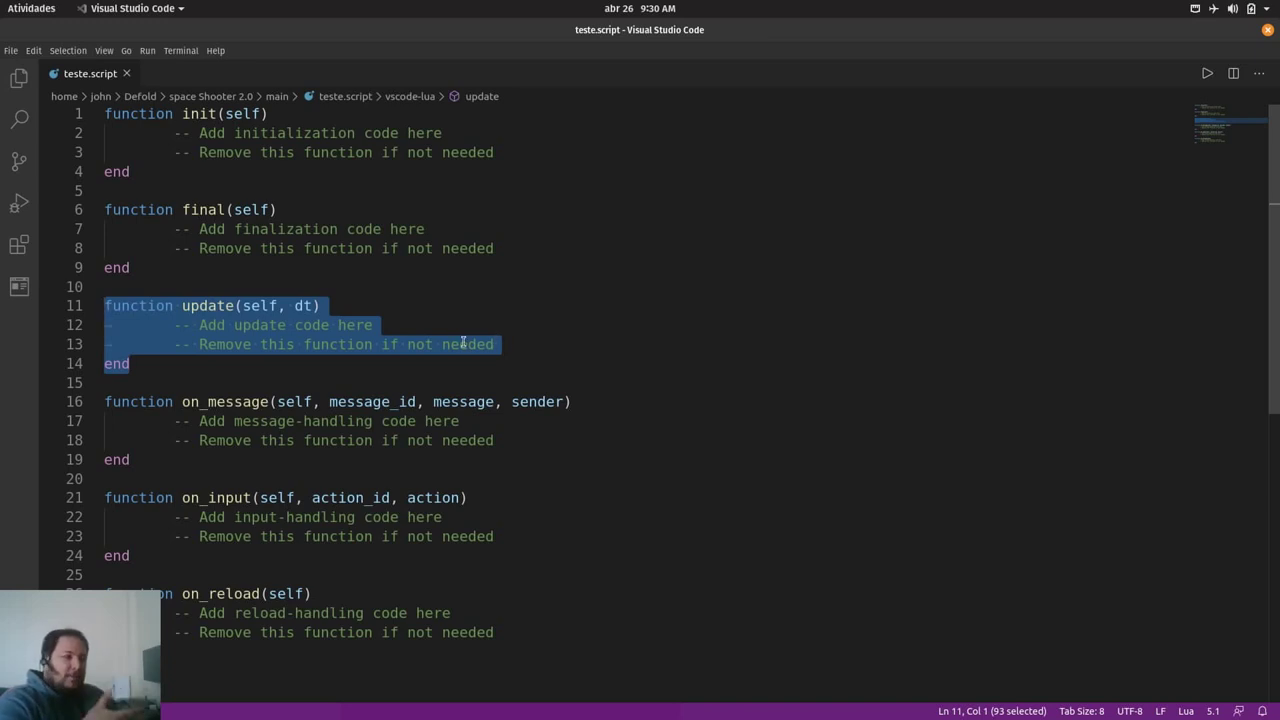
click(181, 344)
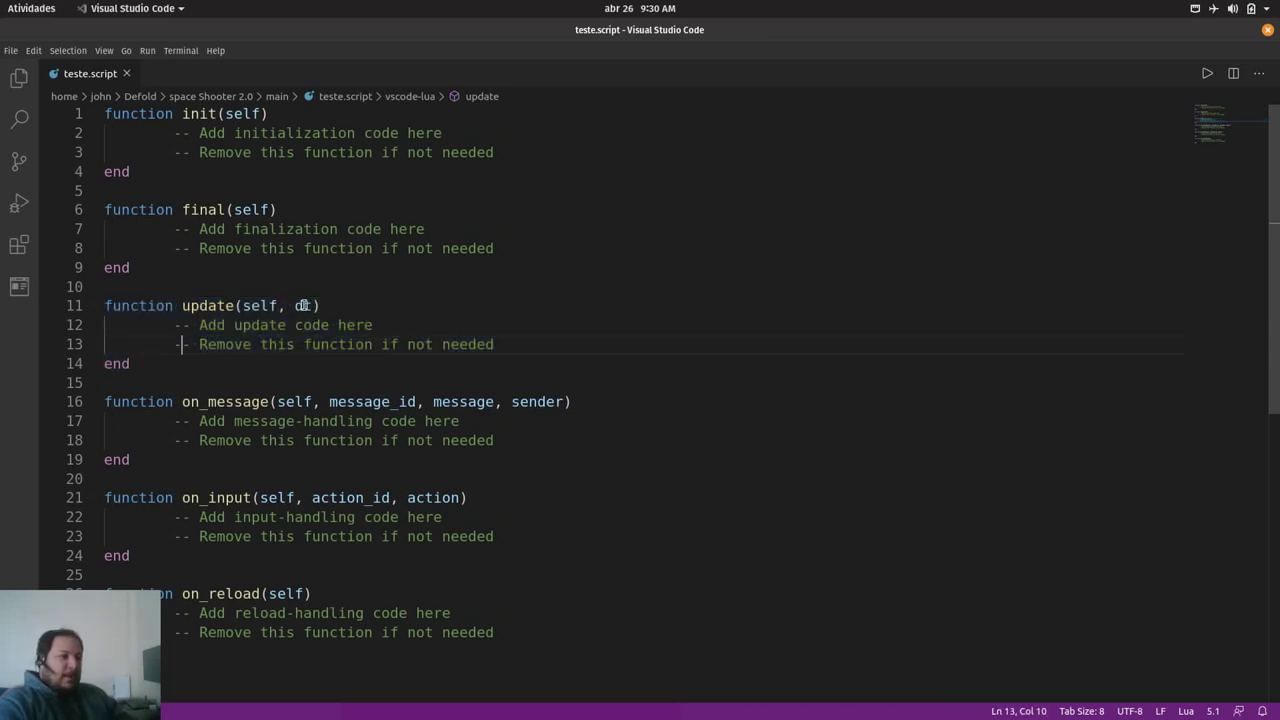
double_click(302, 305)
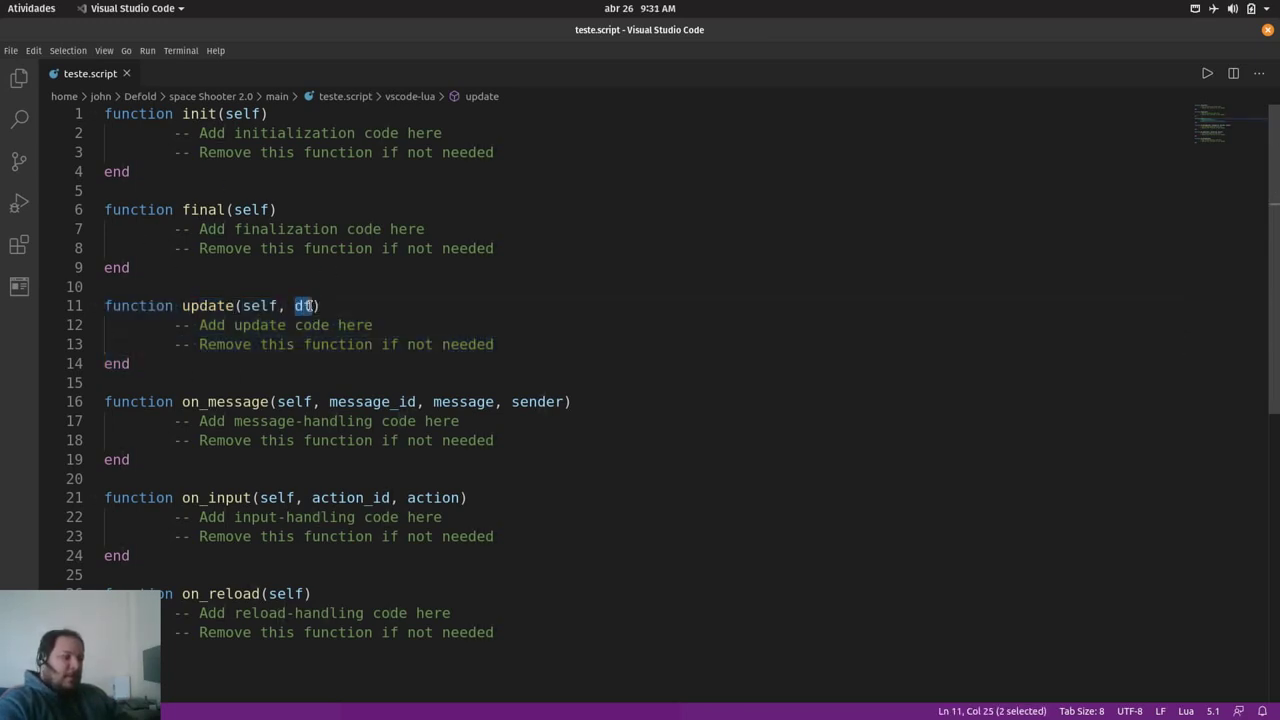
click(312, 305)
drag(312, 305, 295, 310)
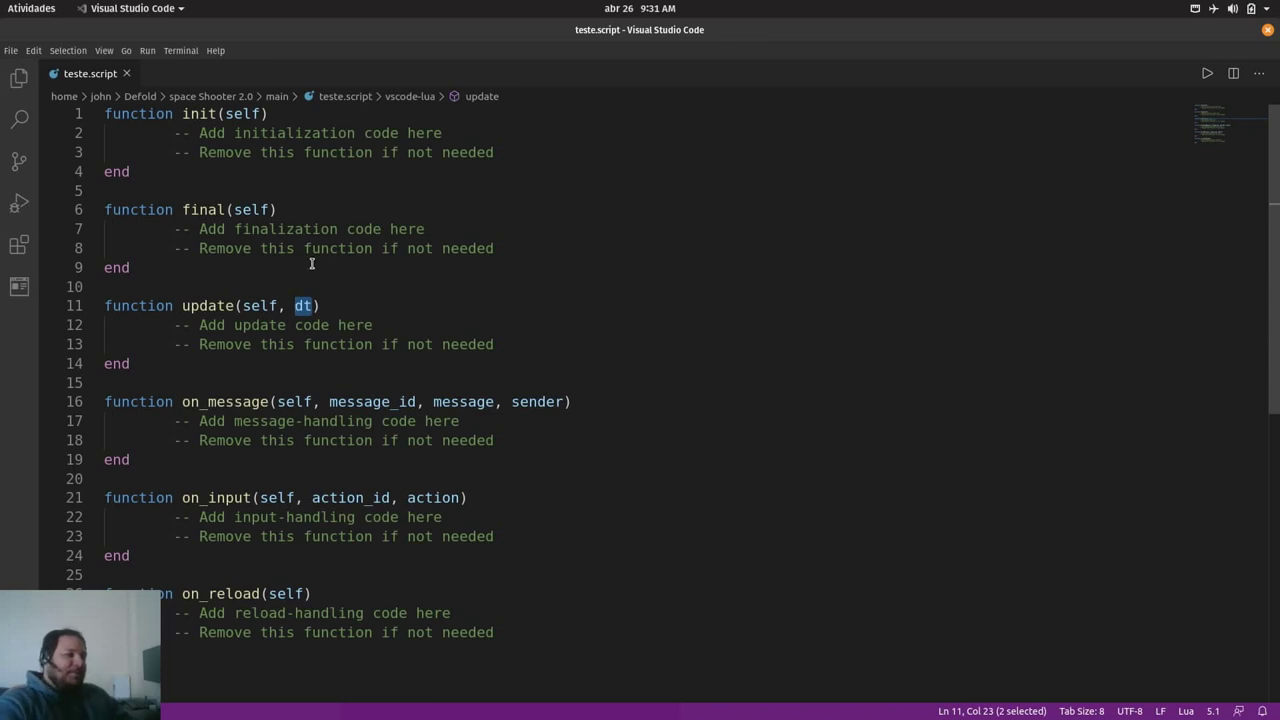
click(379, 303)
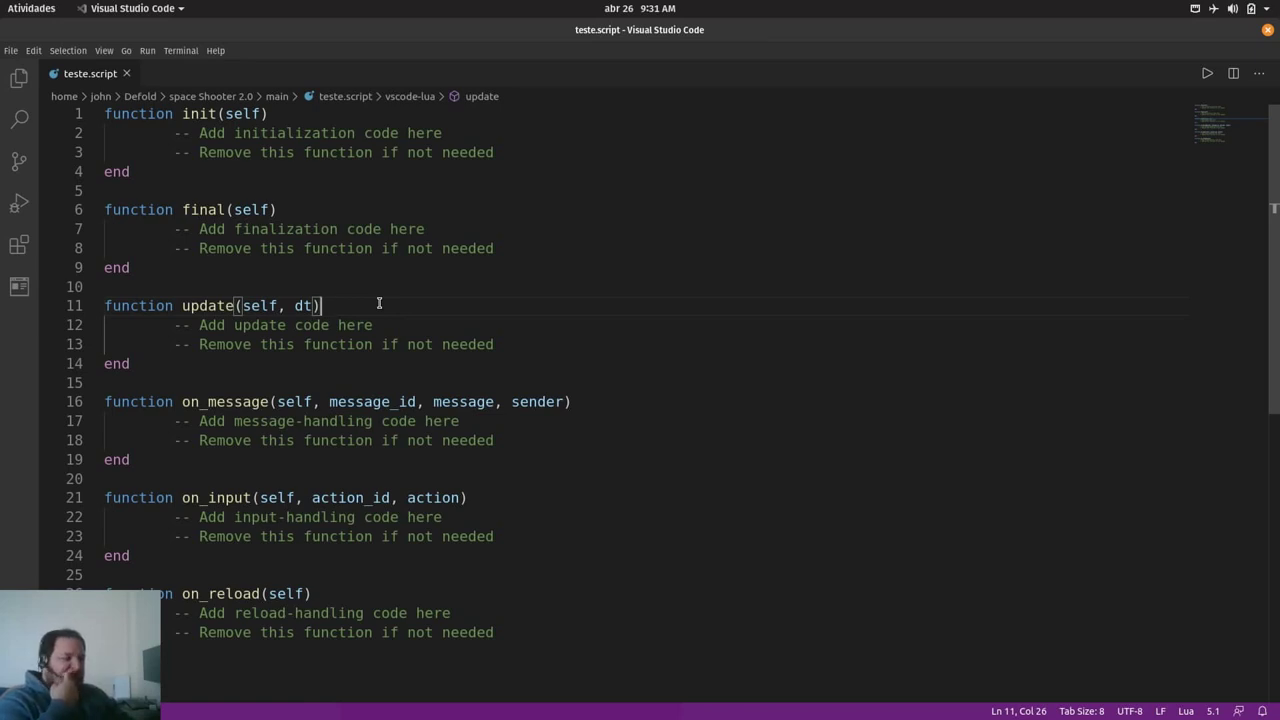
double_click(303, 306)
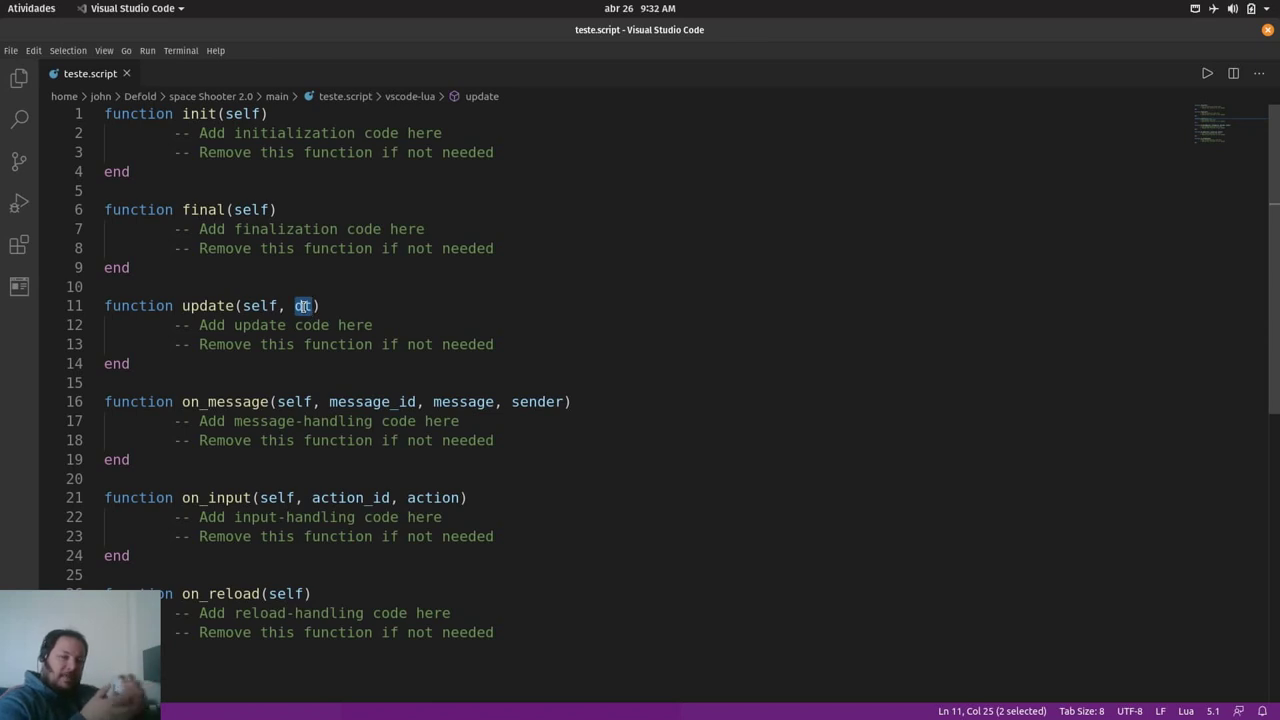
click(377, 311)
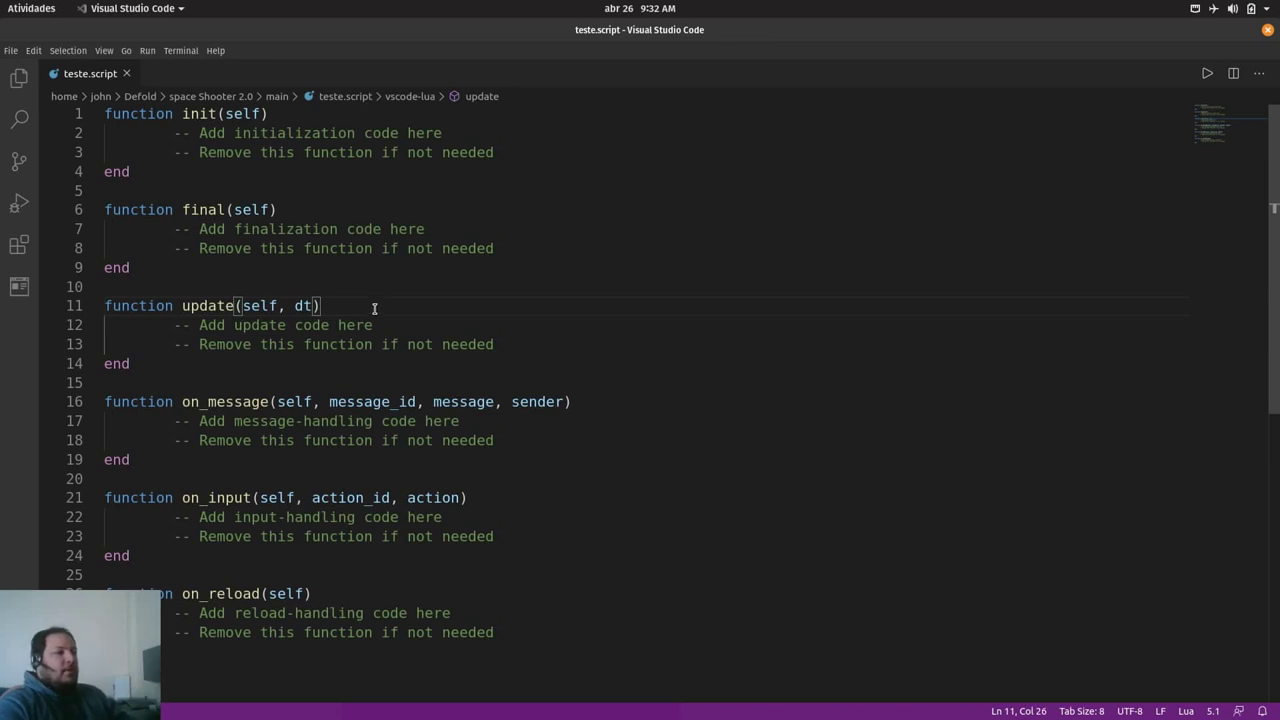
Step: Highlight the update, on_message, on_input and on_reload functions one after another to examine each of them
scroll(366, 308, down, 2)
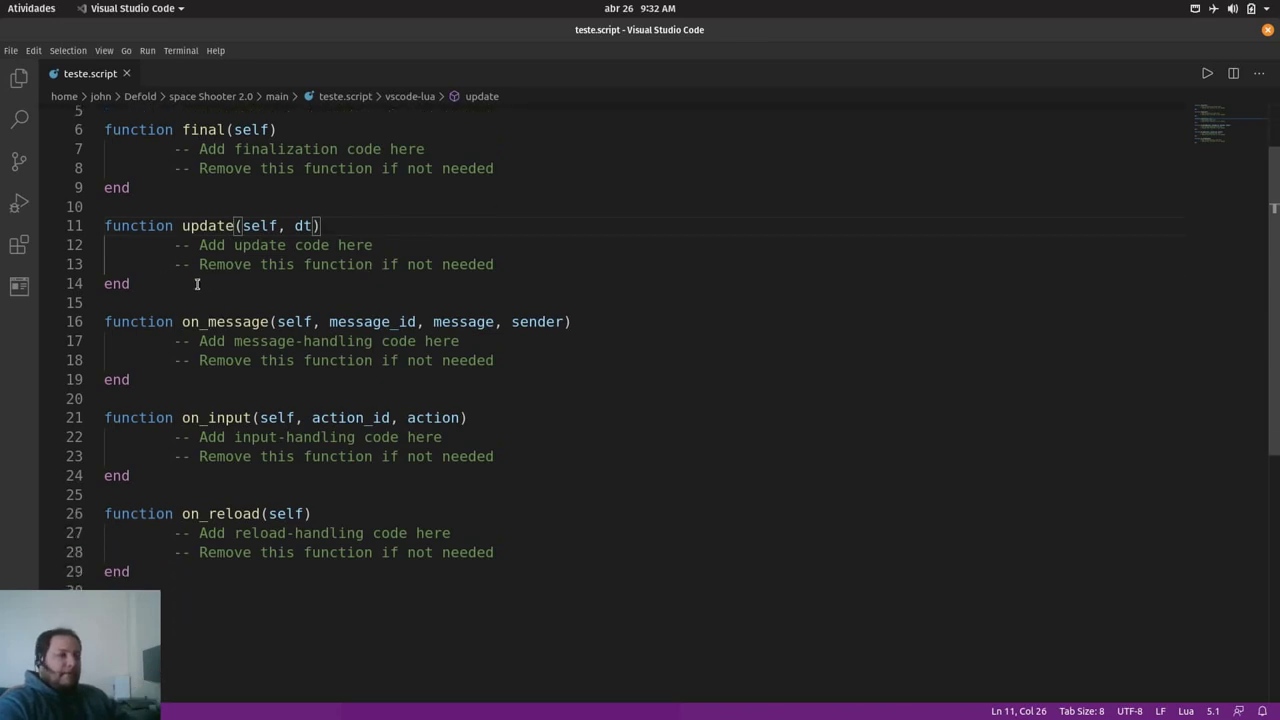
drag(194, 283, 100, 226)
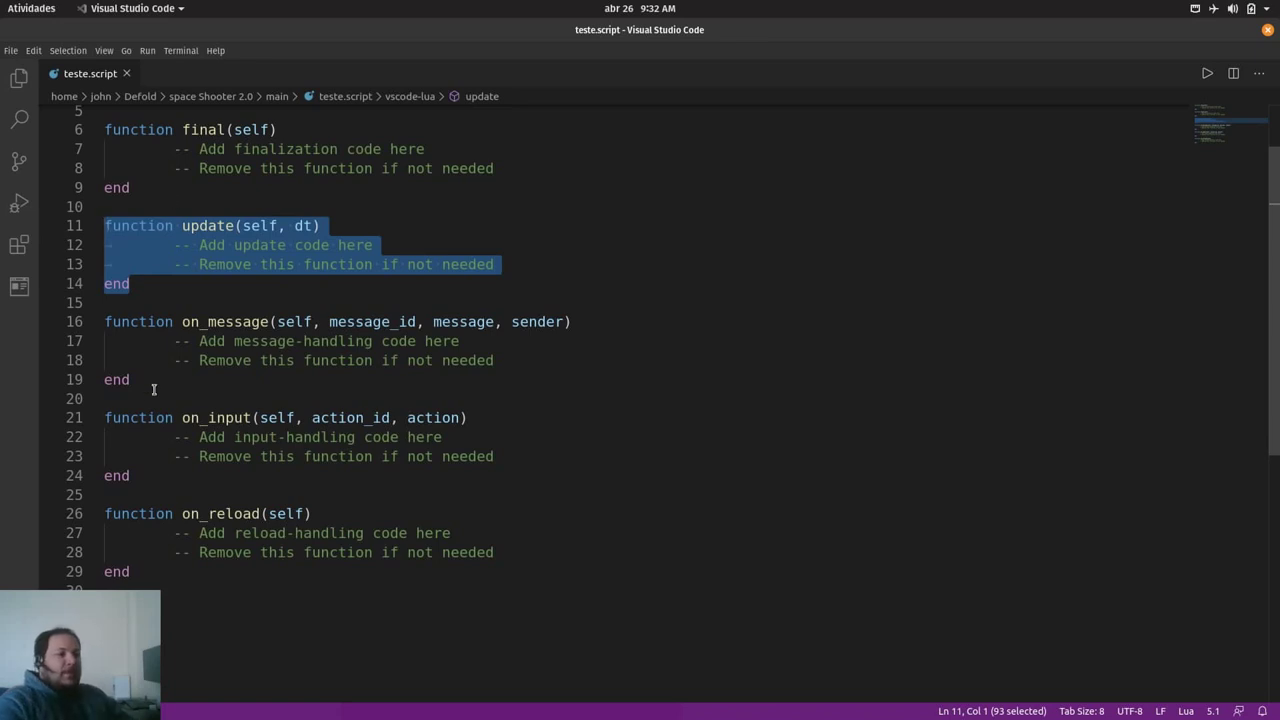
drag(132, 380, 100, 322)
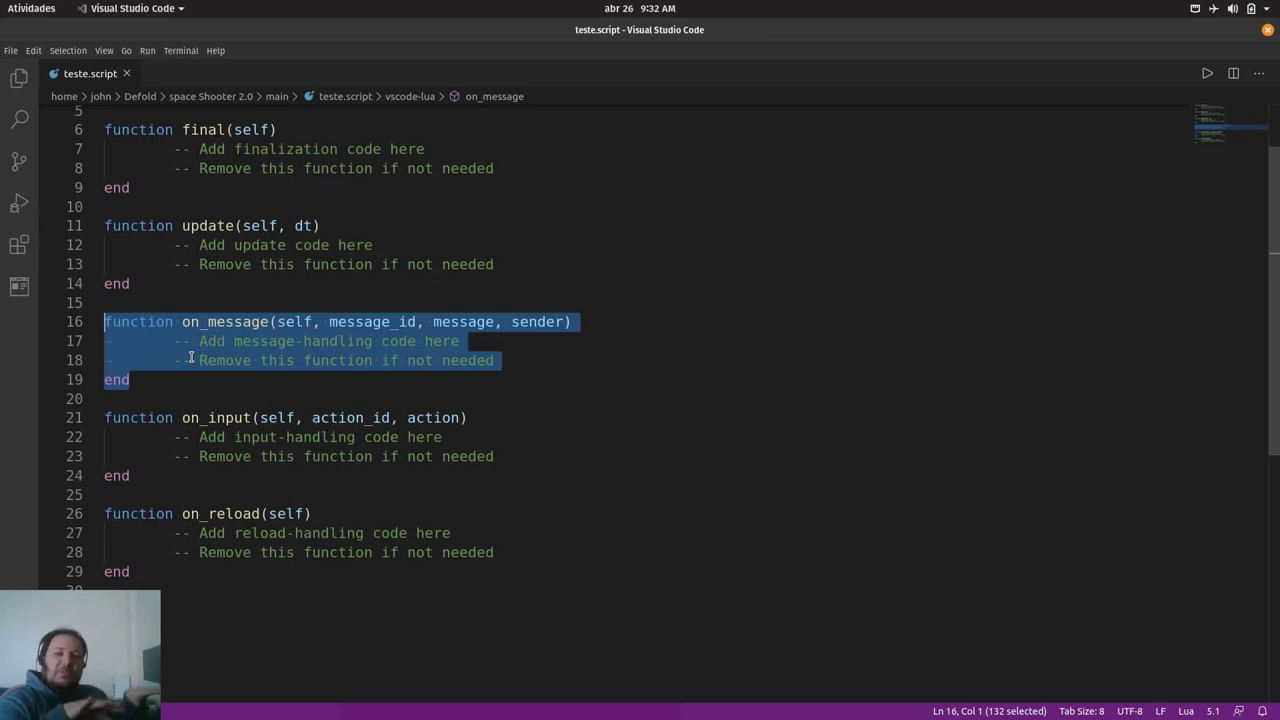
drag(180, 472, 106, 418)
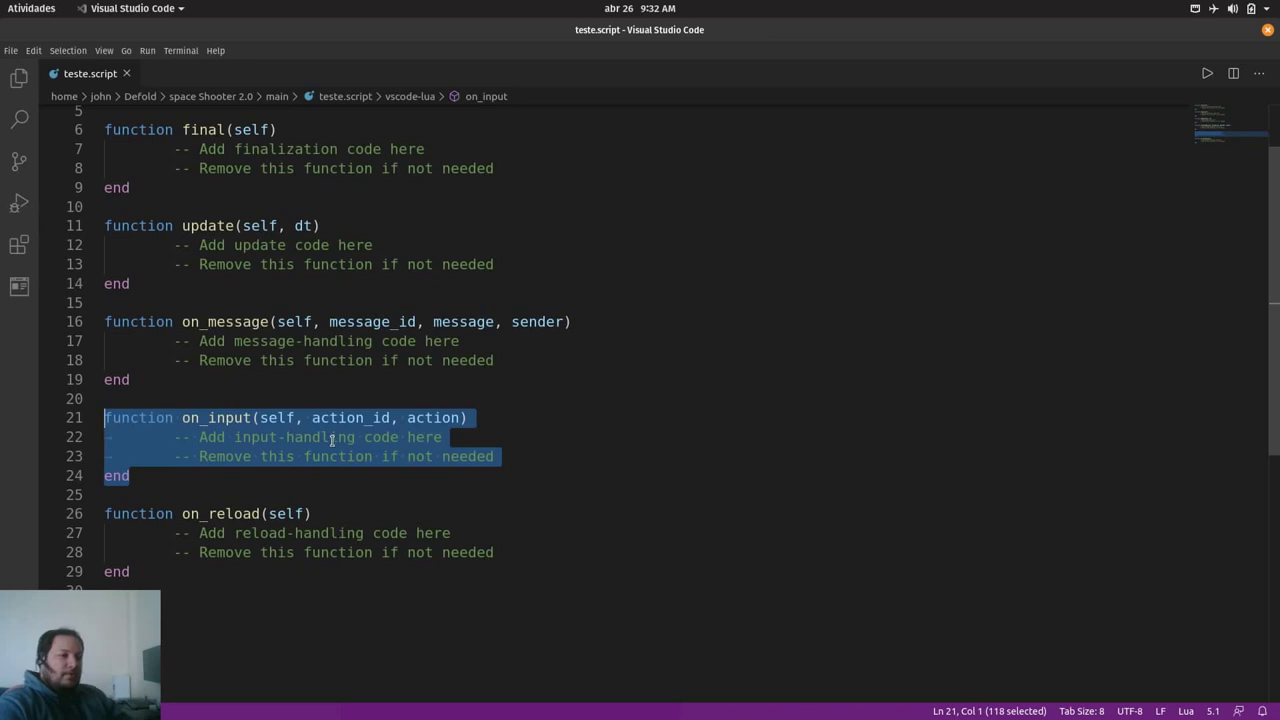
drag(147, 575, 100, 522)
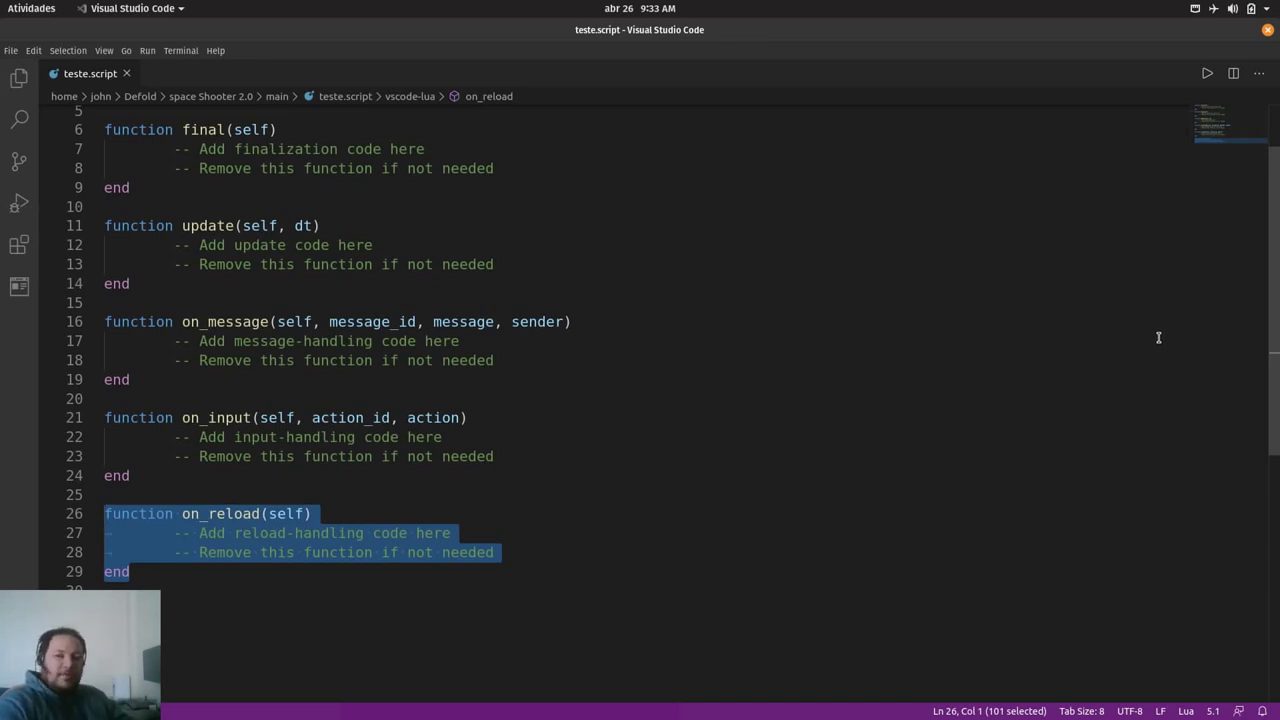
scroll(869, 323, up, 2)
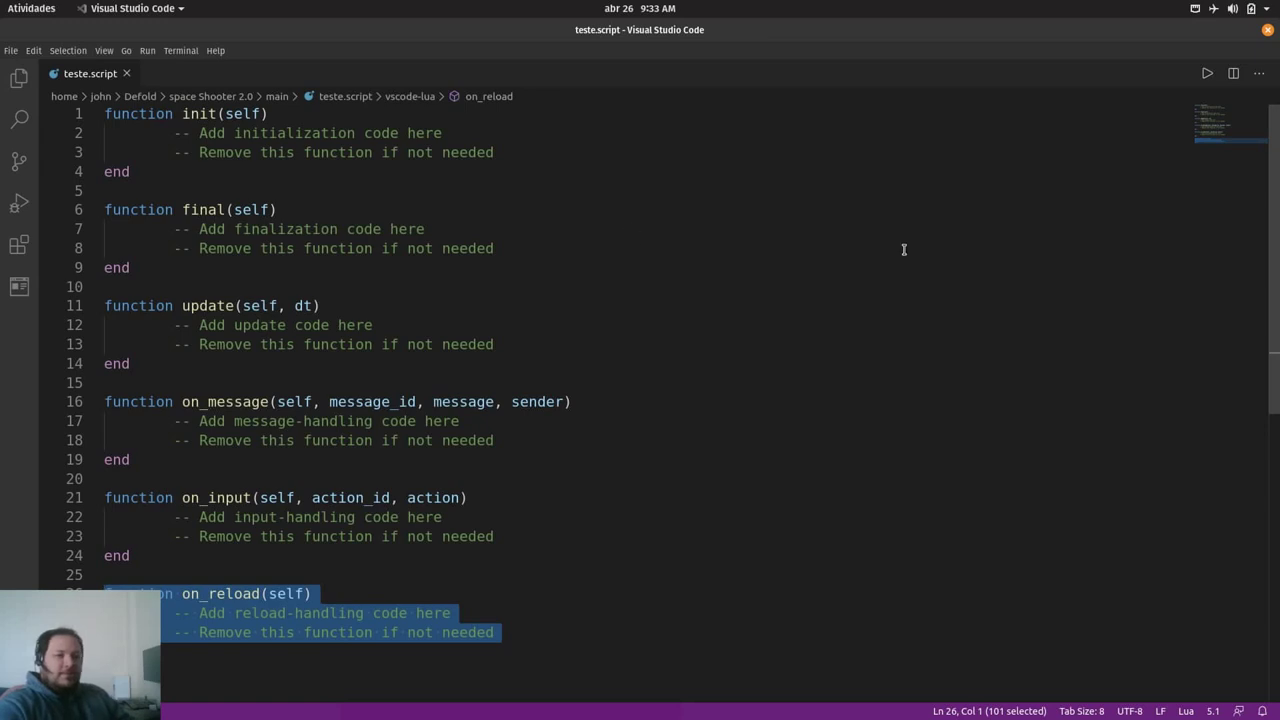
Step: Close Visual Studio Code, switch to Firefox and search the web for "sprite ship" in a new tab
click(1268, 29)
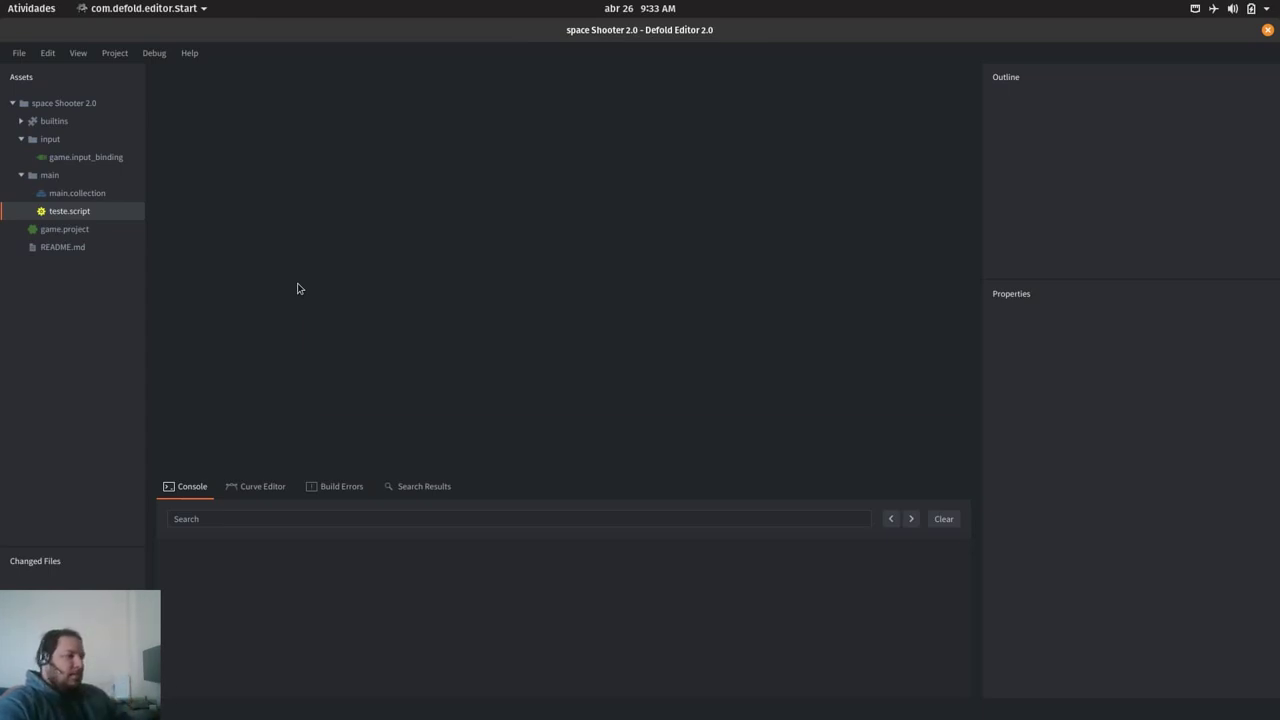
key(alt+Tab)
click(614, 56)
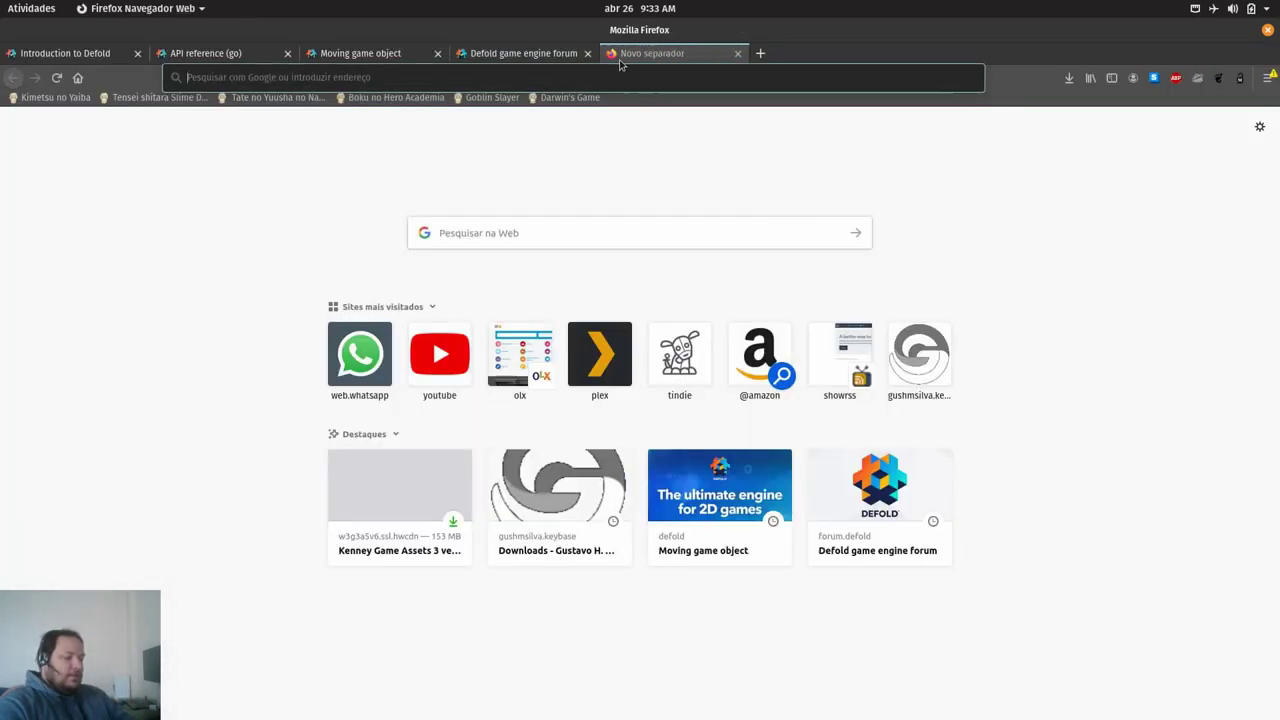
text(sprite s)
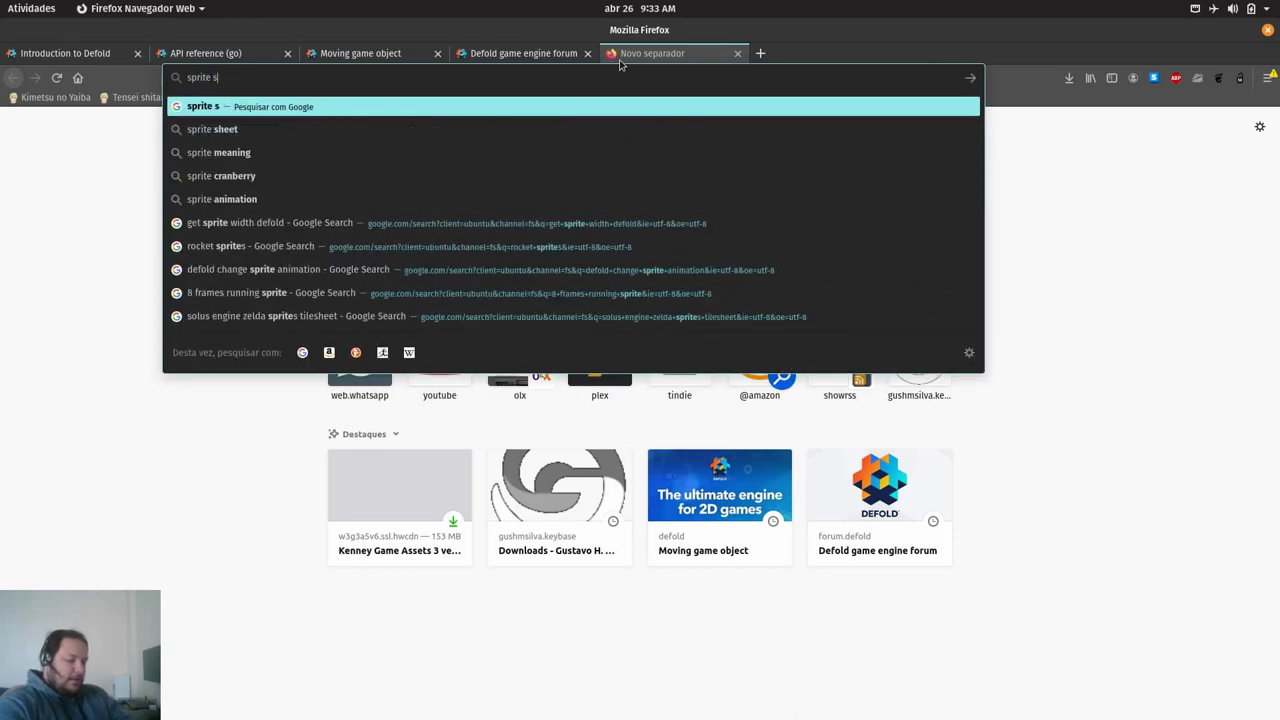
text(hip)
key(Return)
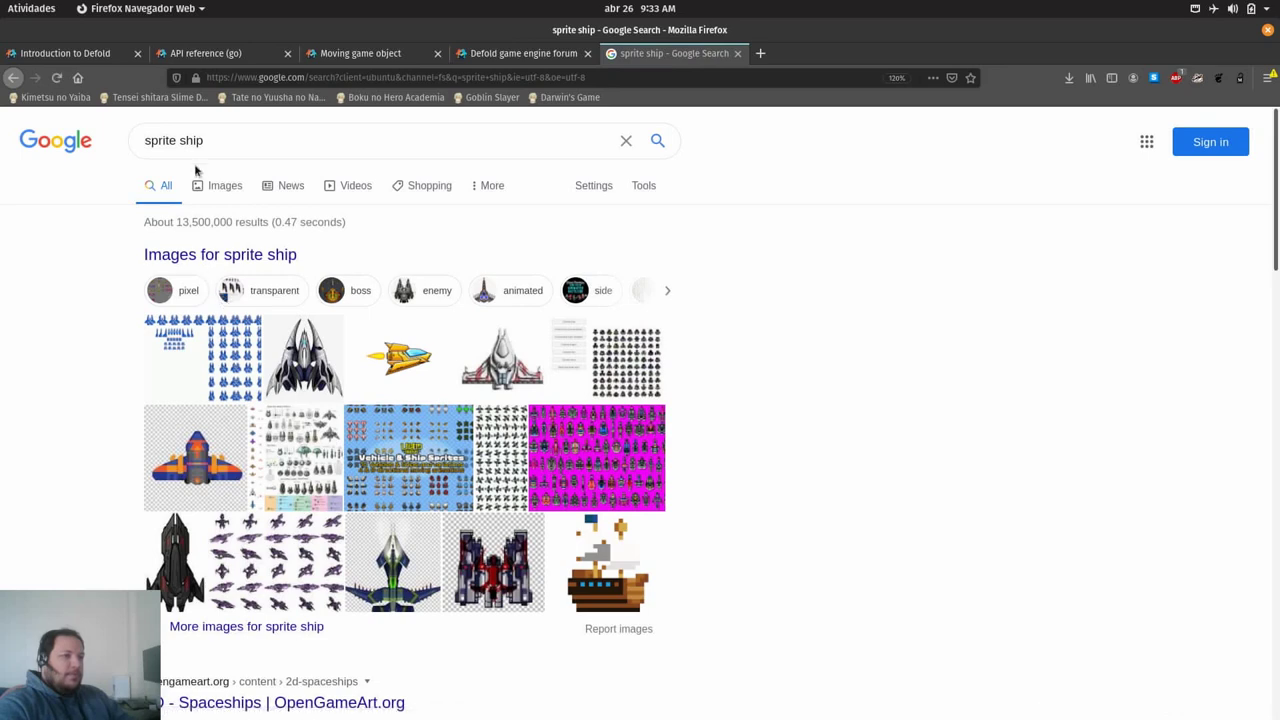
Step: Browse the image results for "sprite ship" and close the search tab
click(224, 188)
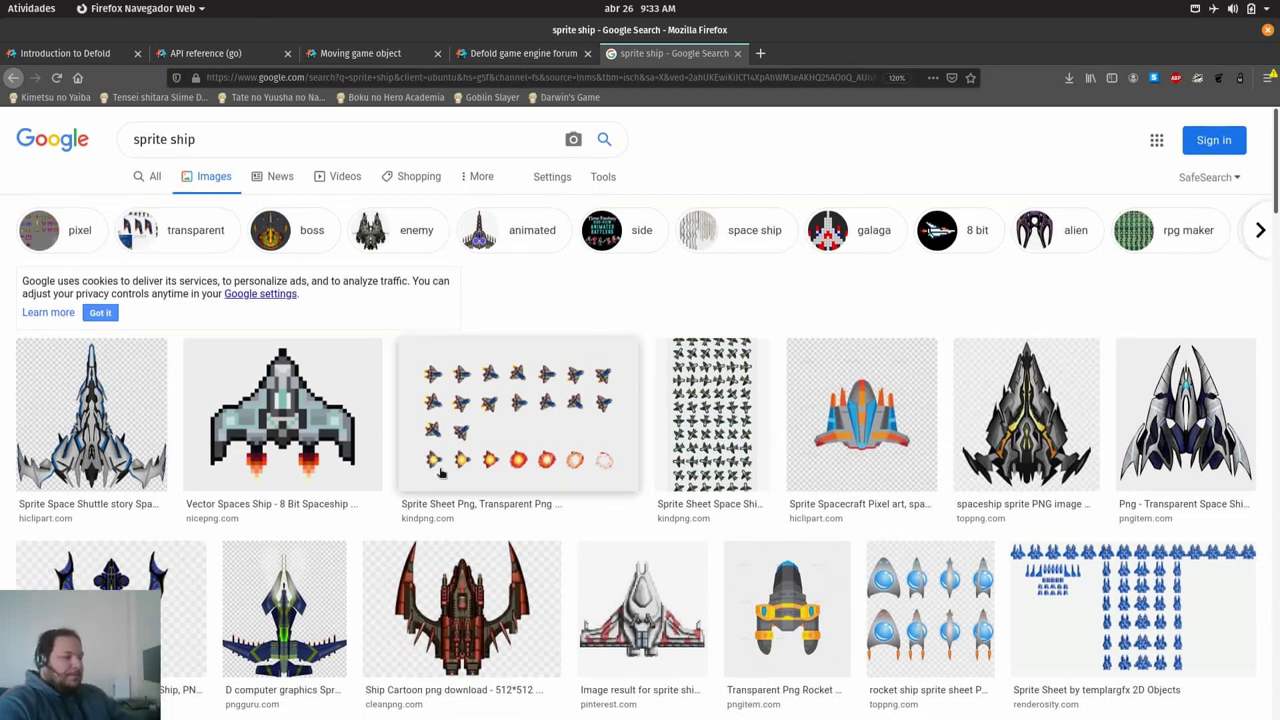
scroll(432, 481, down, 5)
scroll(533, 439, down, 3)
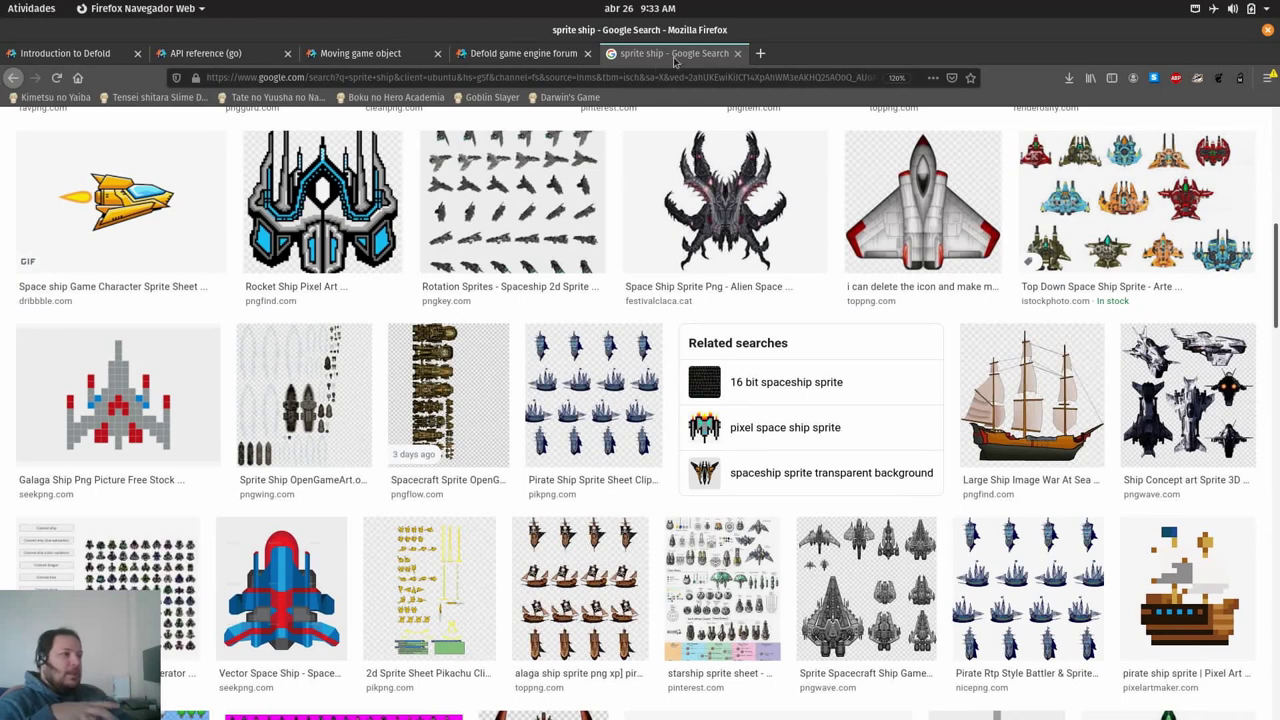
click(737, 54)
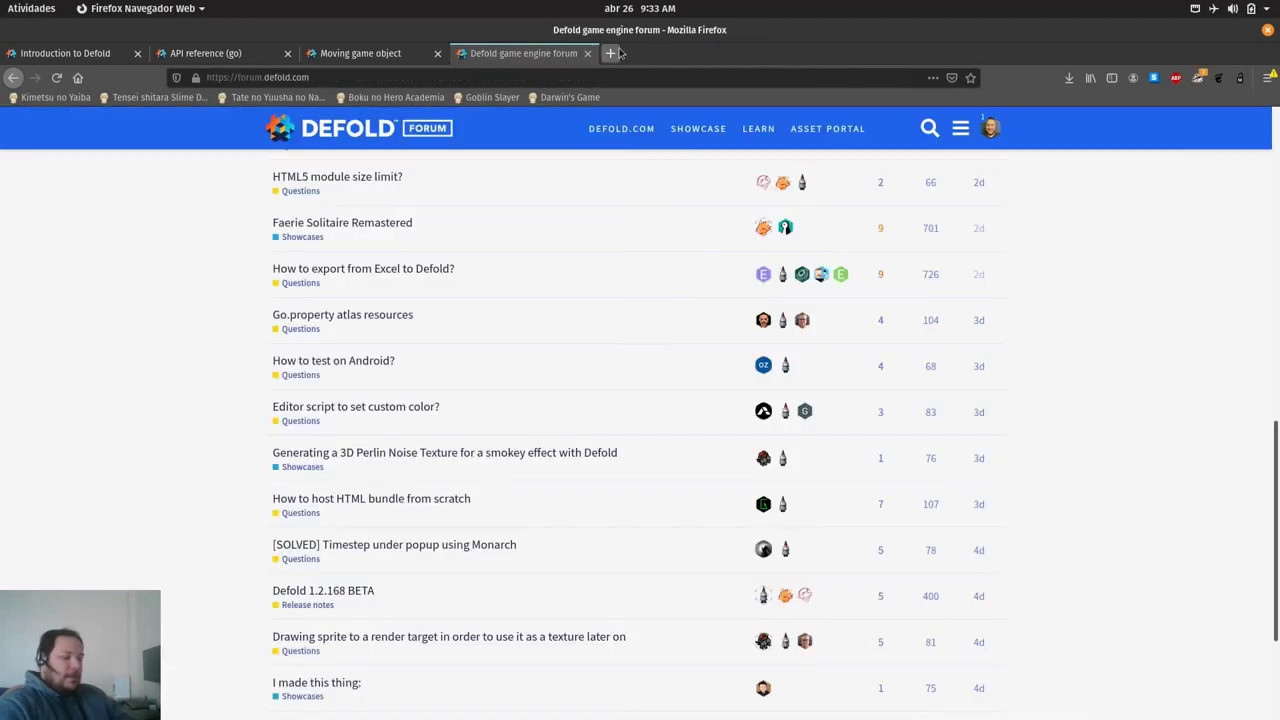
Step: Bring the file manager in front of the Defold editor and go up from PNG to the Space Shooter Assets folder
key(super)
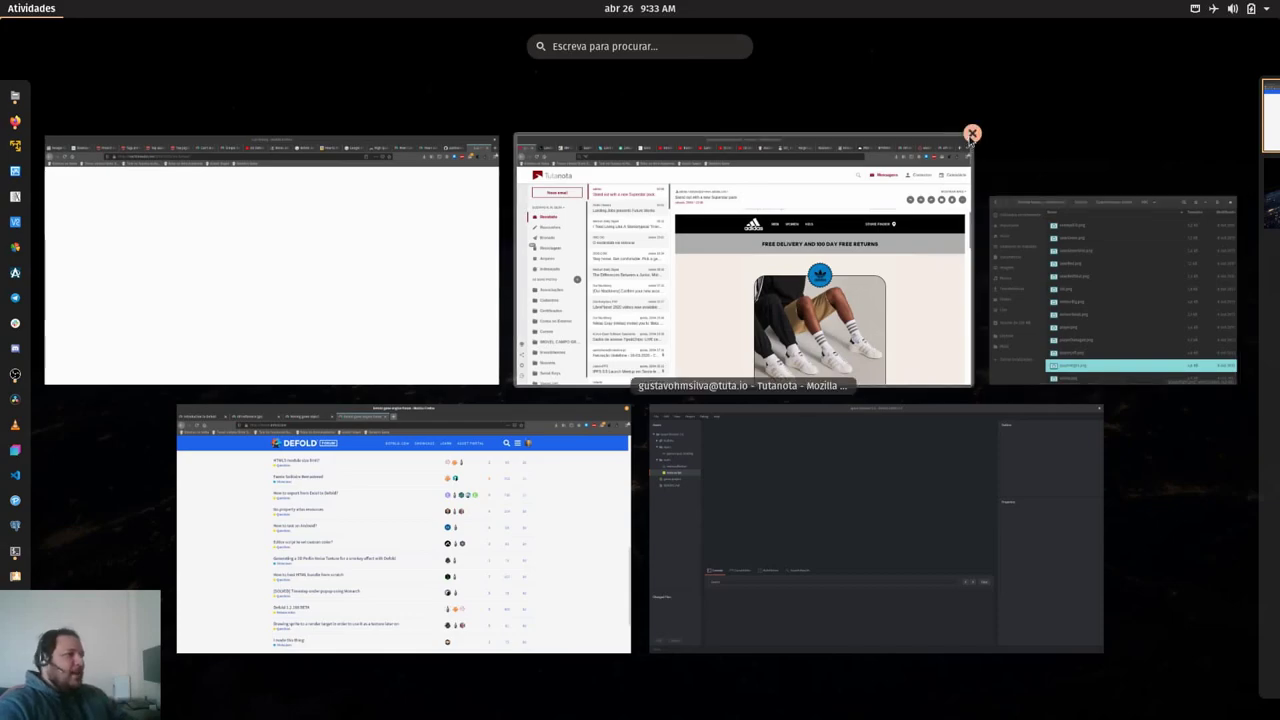
click(1143, 323)
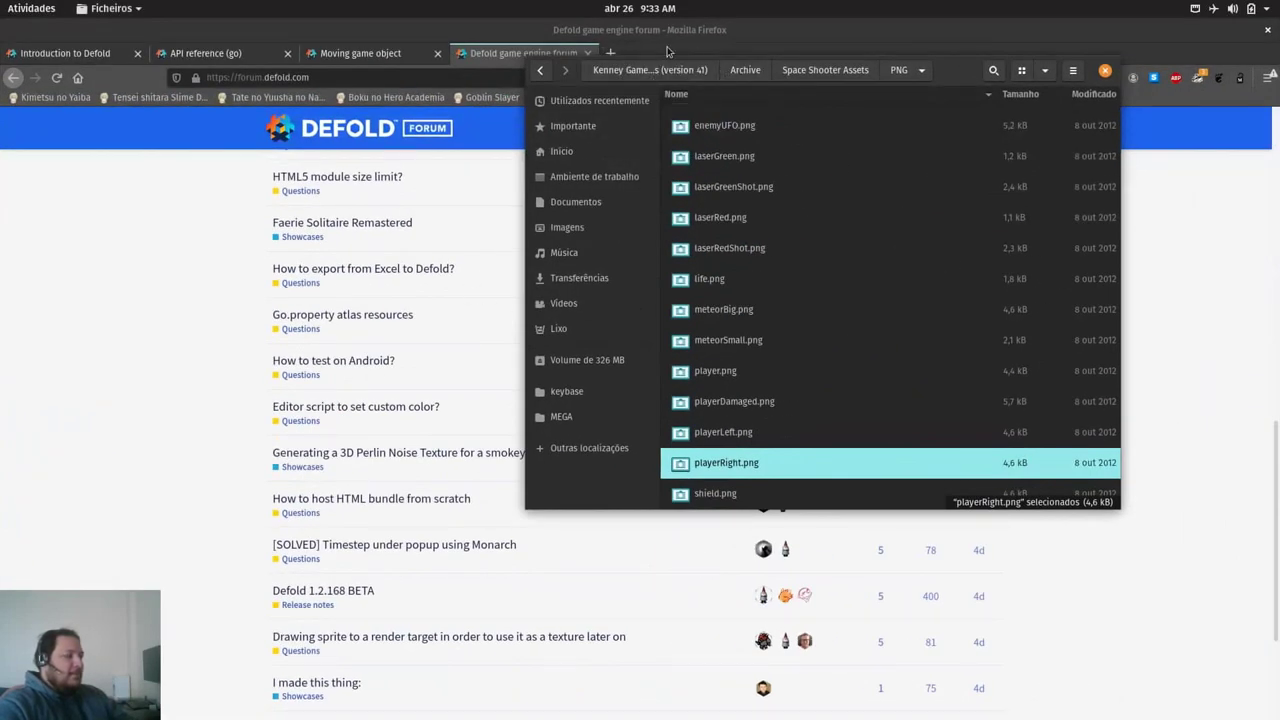
key(alt+Tab)
key(alt+Tab)
key(alt+Tab)
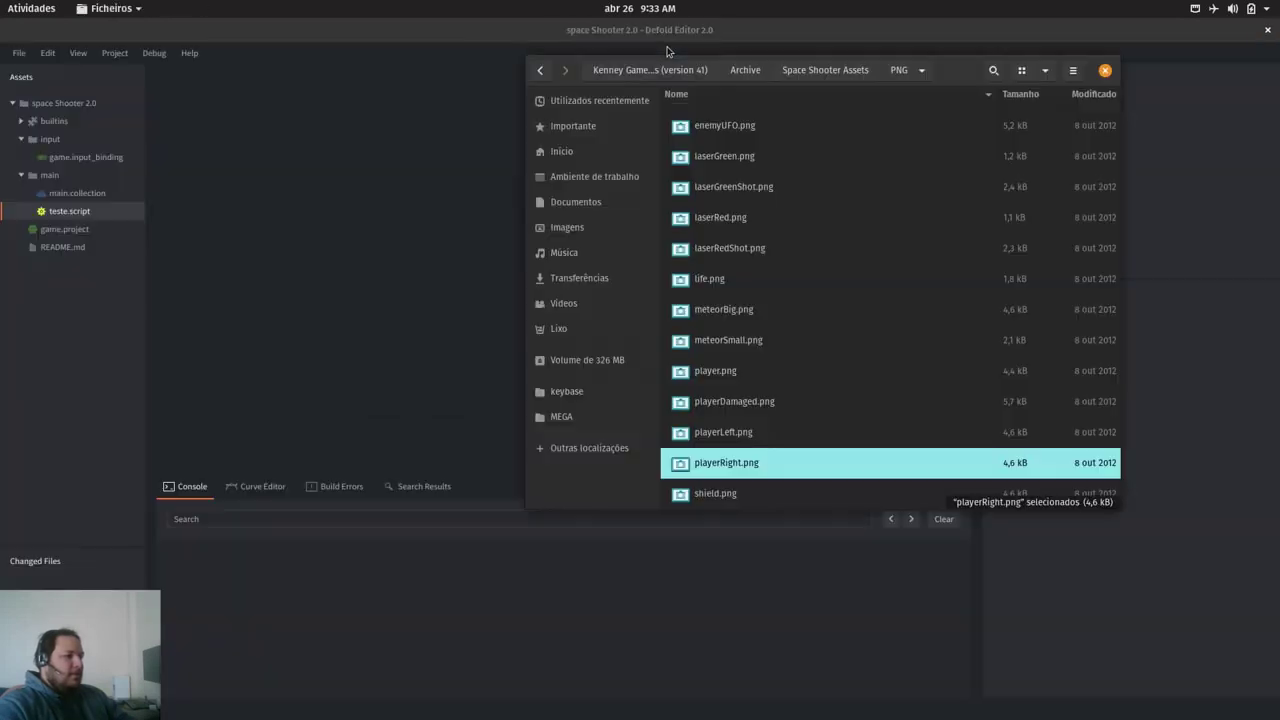
scroll(760, 135, up, 1)
click(825, 70)
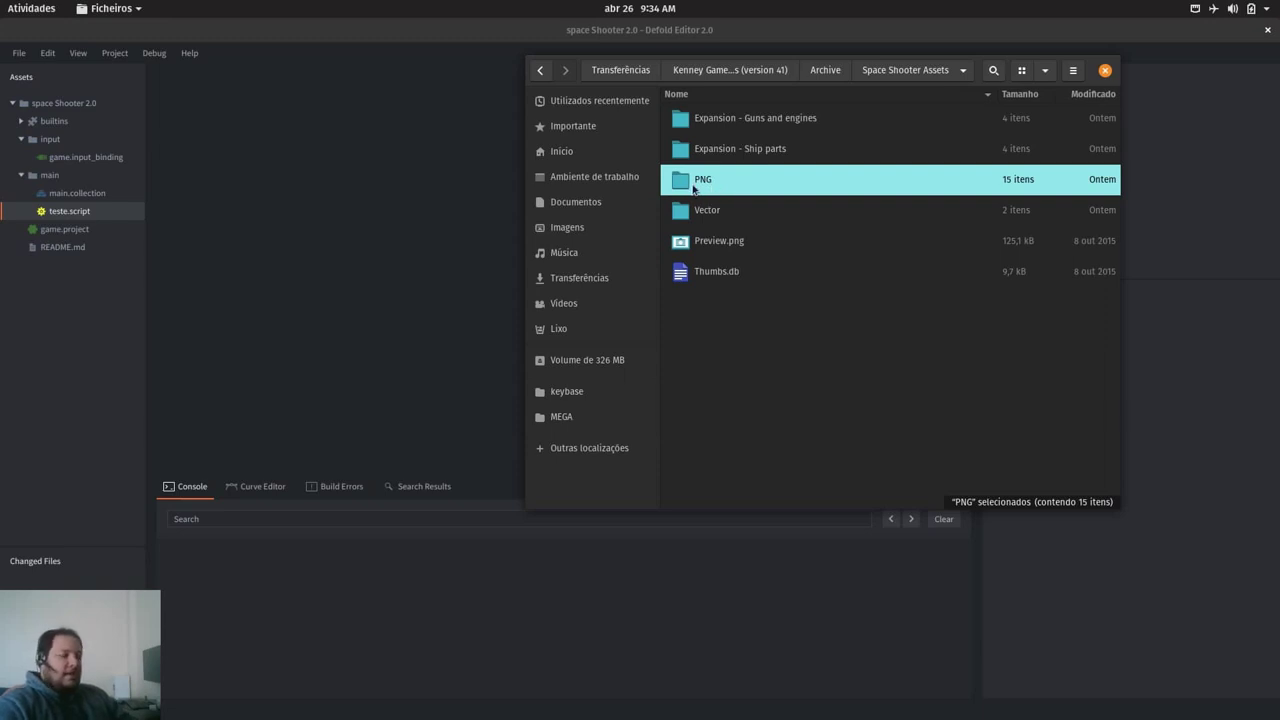
Step: Switch to Firefox, open itch.io in a new tab and go to the account's library (Minha biblioteca)
key(alt+Tab)
key(alt+Tab)
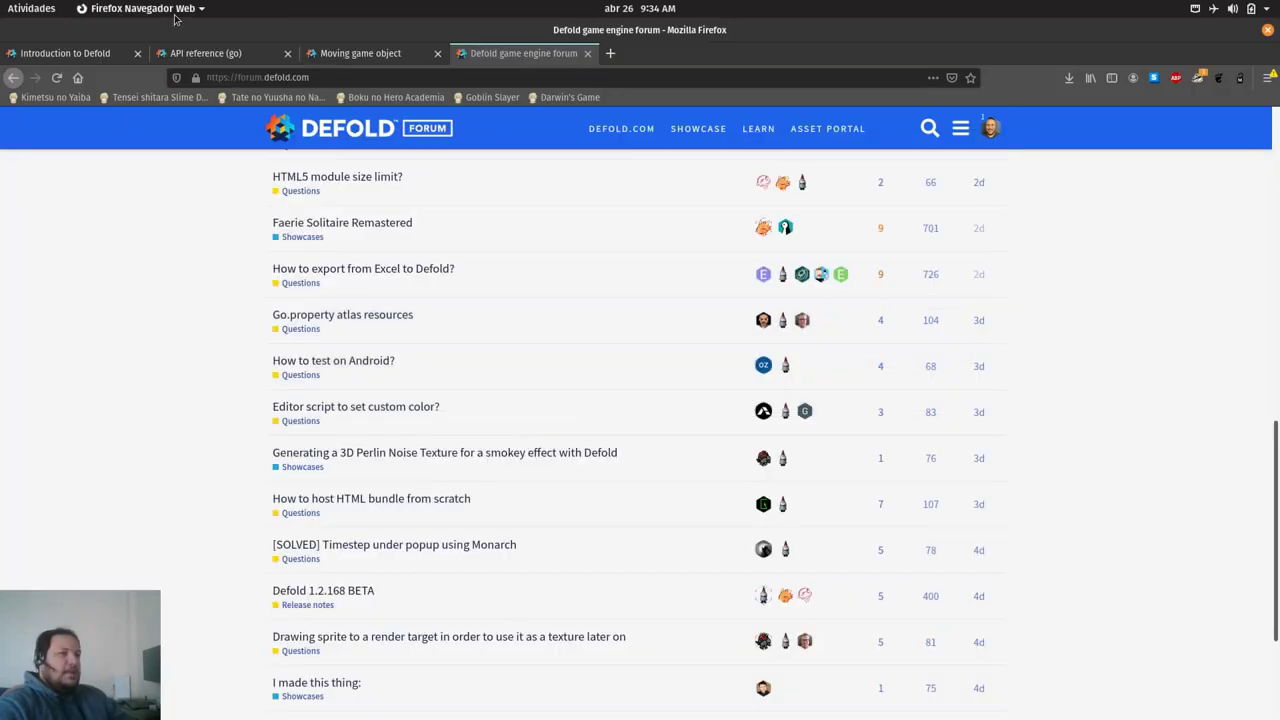
key(ctrl+t)
text(itch.io/)
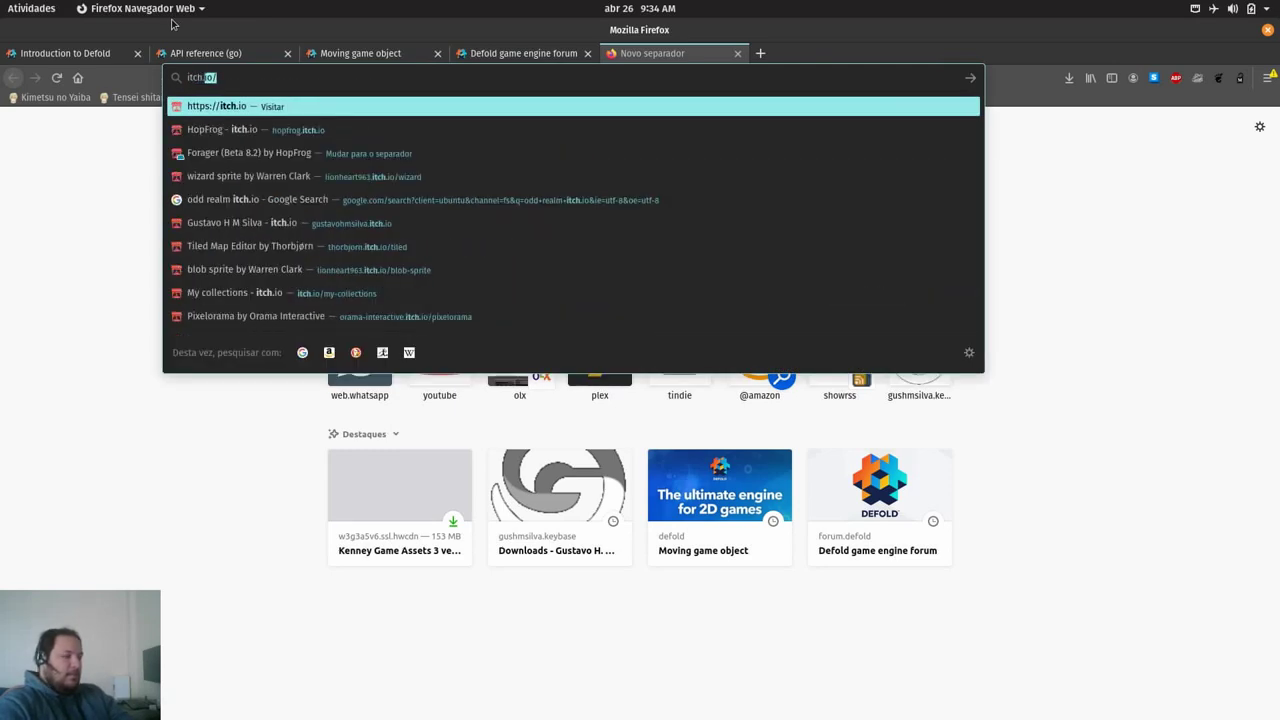
key(Return)
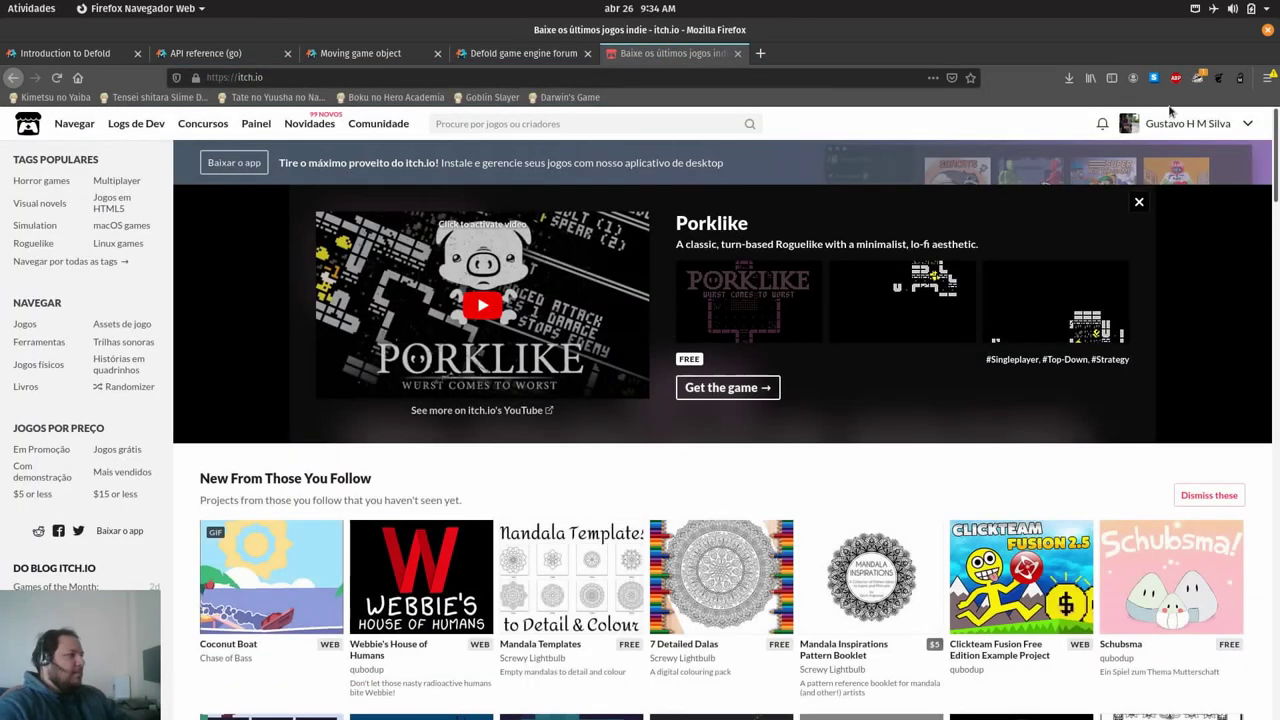
click(1247, 123)
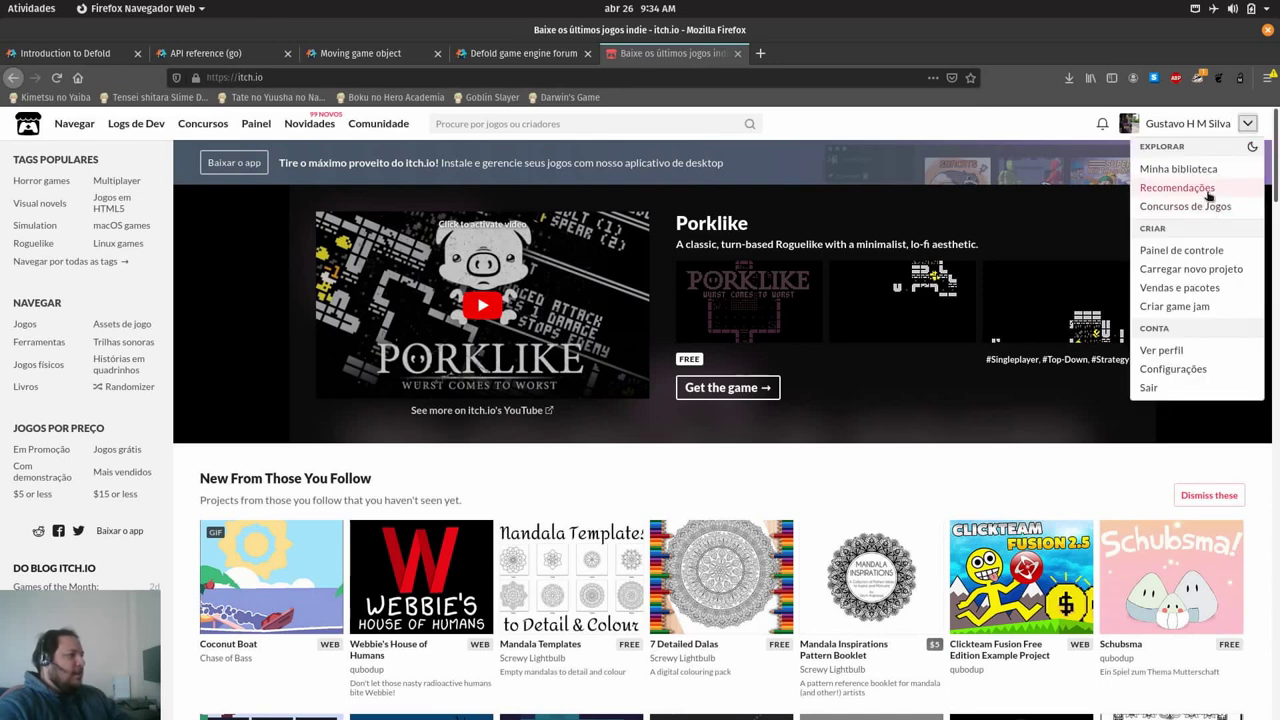
click(1212, 170)
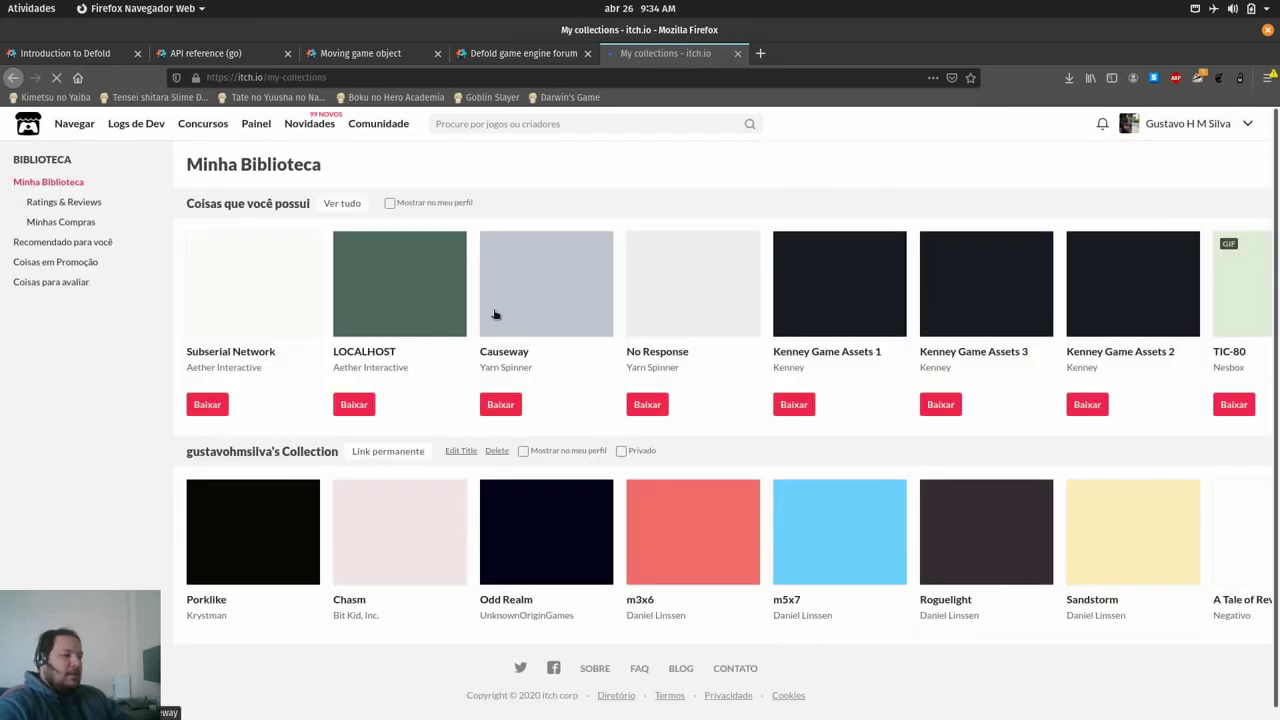
Step: Look through the owned assets in the itch.io library and search the site for "sprite ship"
drag(752, 431, 988, 428)
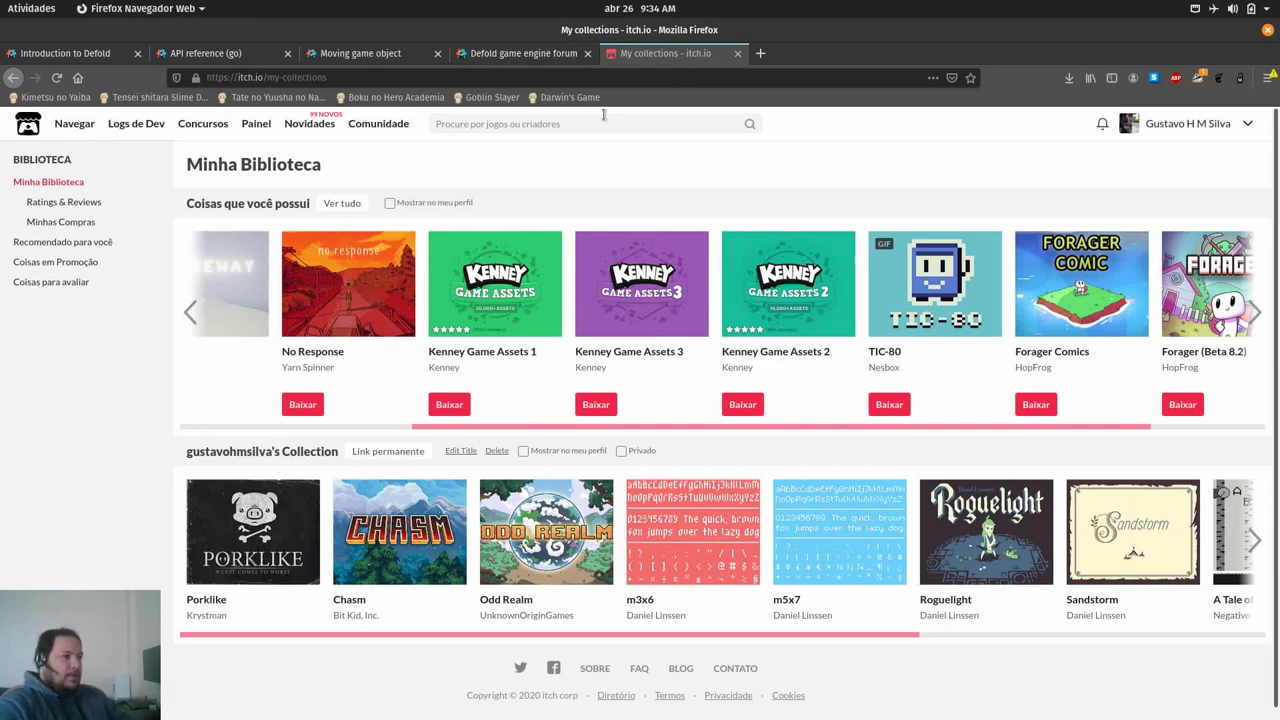
text(sprite ship)
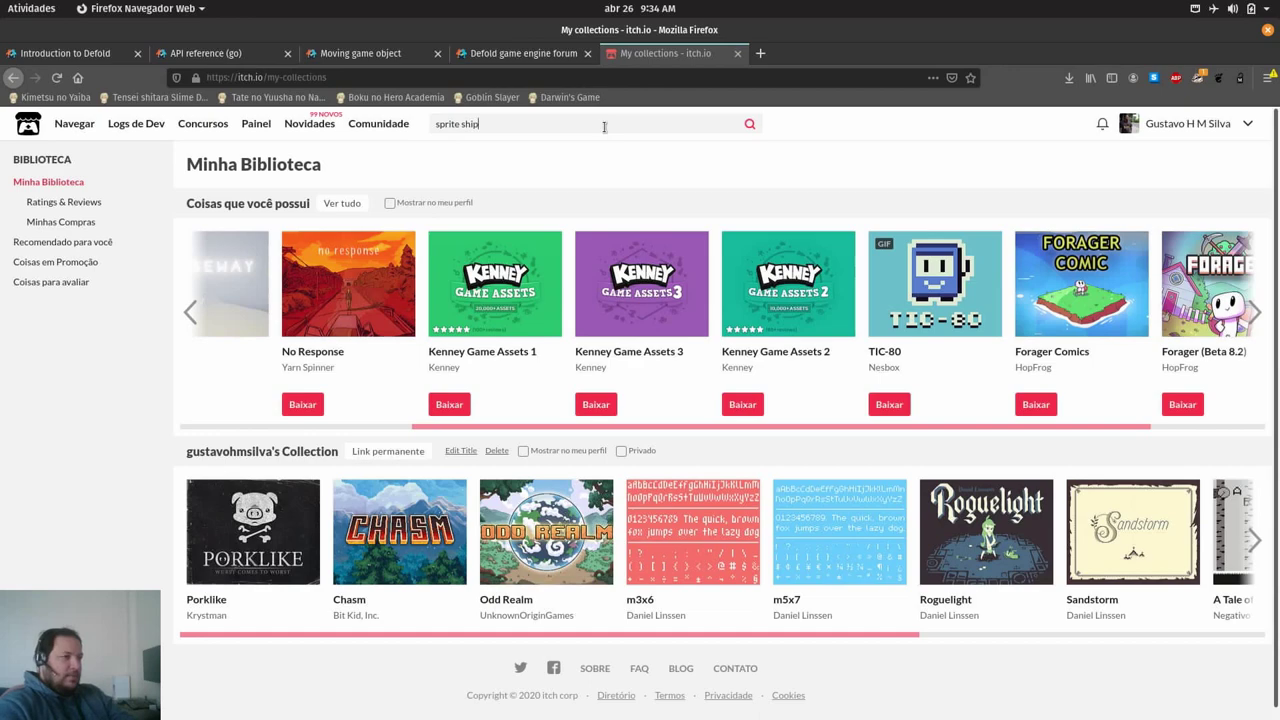
key(Return)
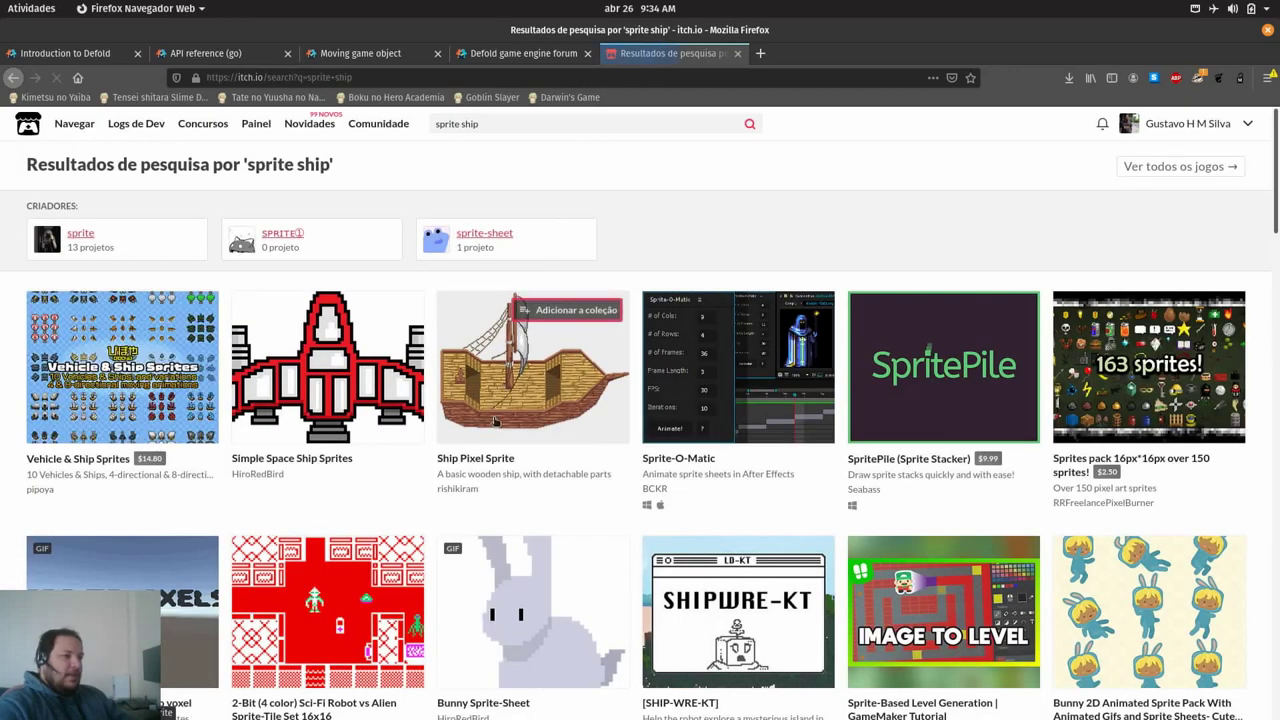
Step: Browse the itch.io search results for "sprite ship" and return to the start of the list
scroll(300, 350, down, 2)
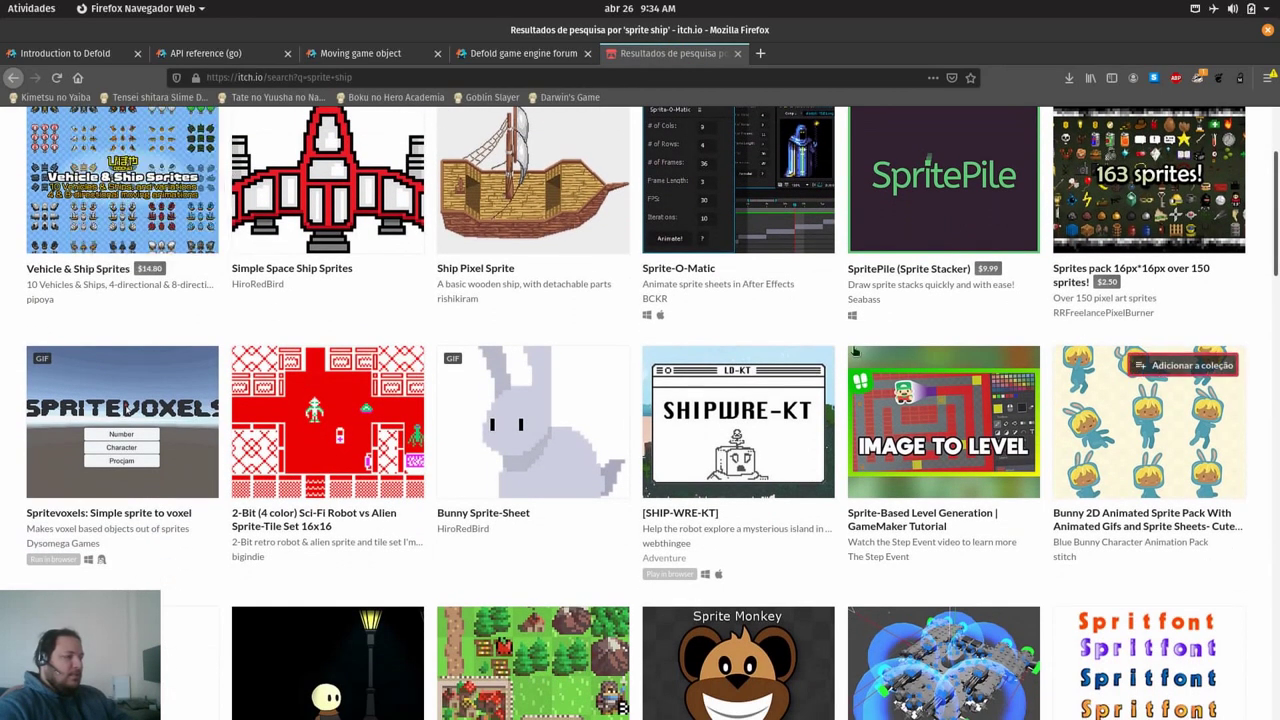
scroll(300, 450, down, 4)
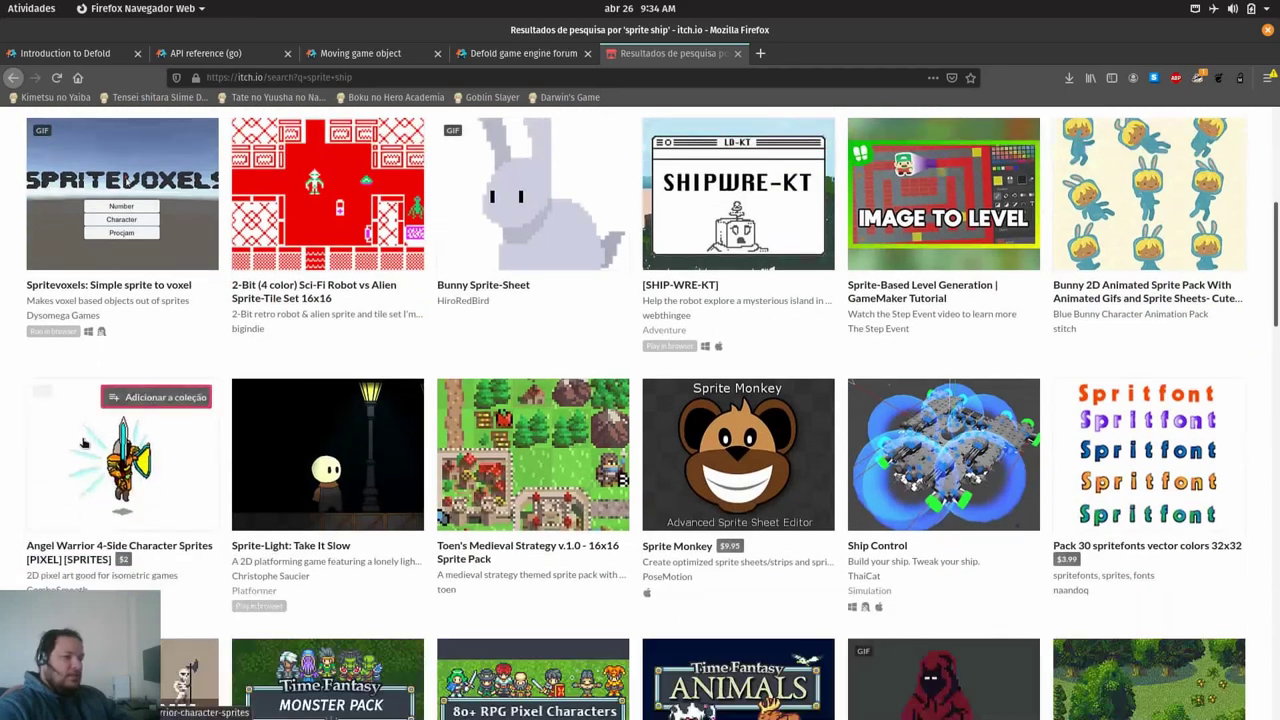
scroll(314, 478, down, 5)
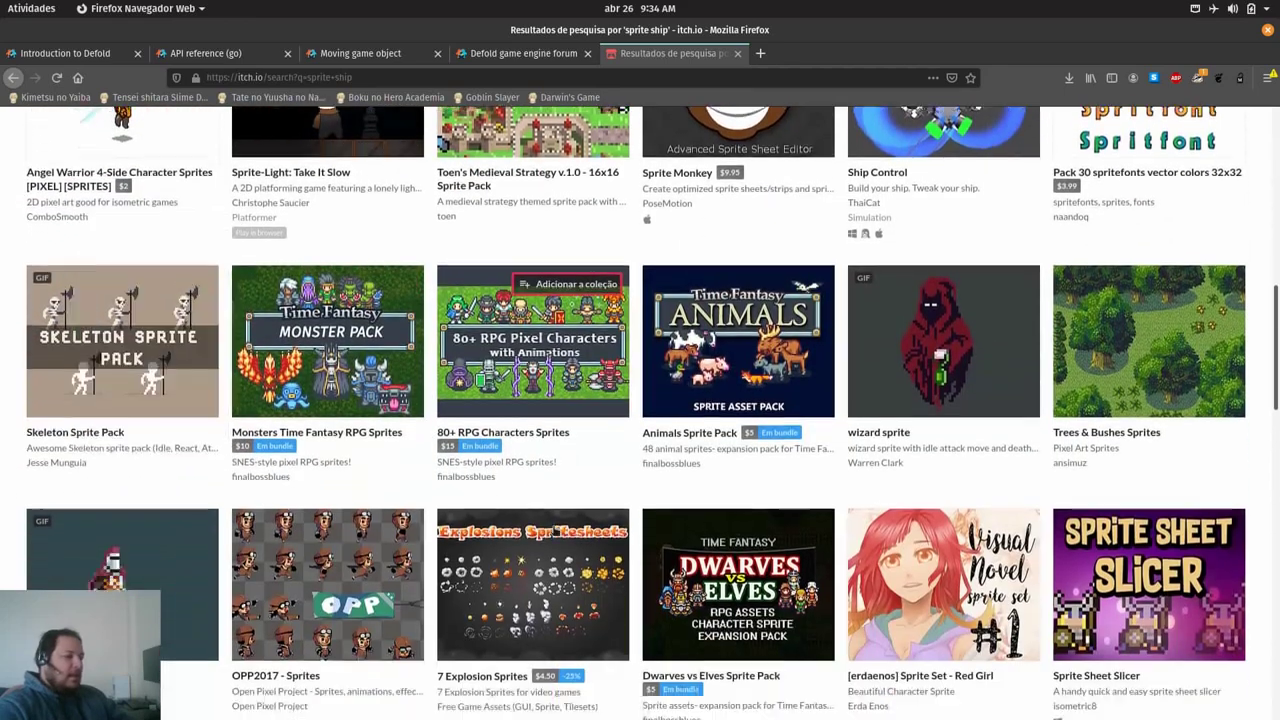
scroll(1122, 608, down, 3)
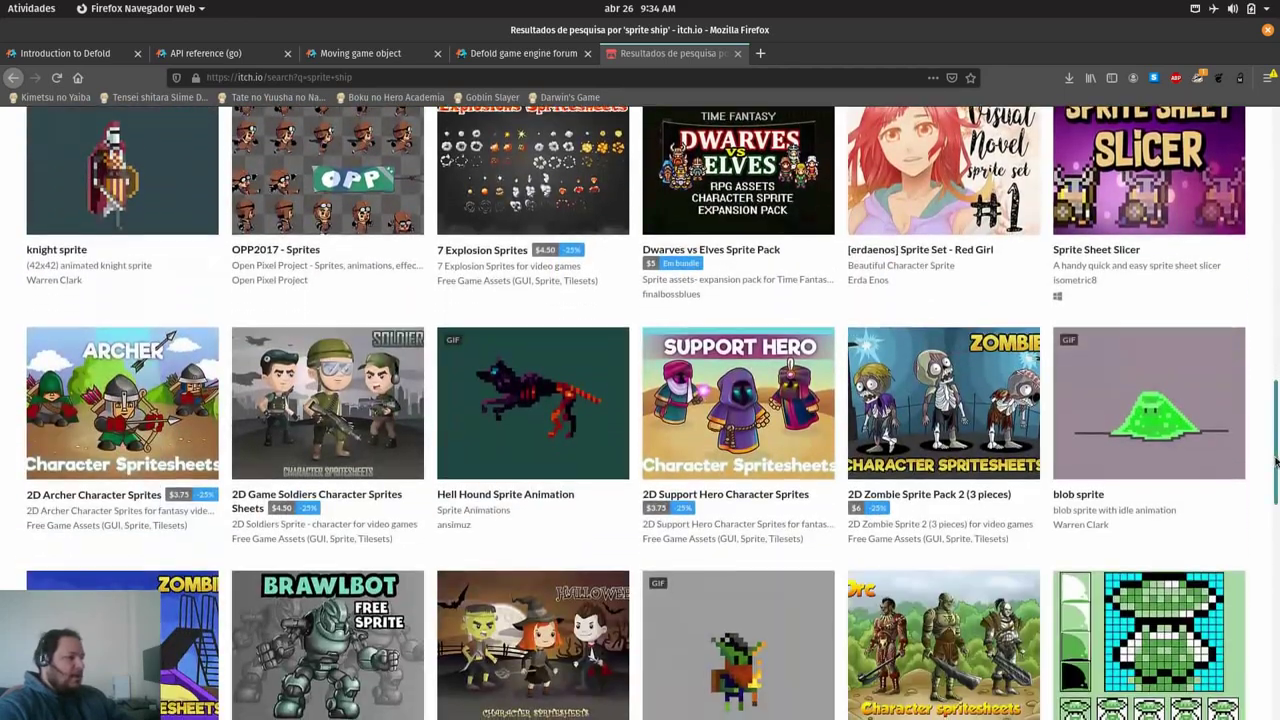
scroll(1272, 537, down, 4)
drag(1272, 537, 1272, 190)
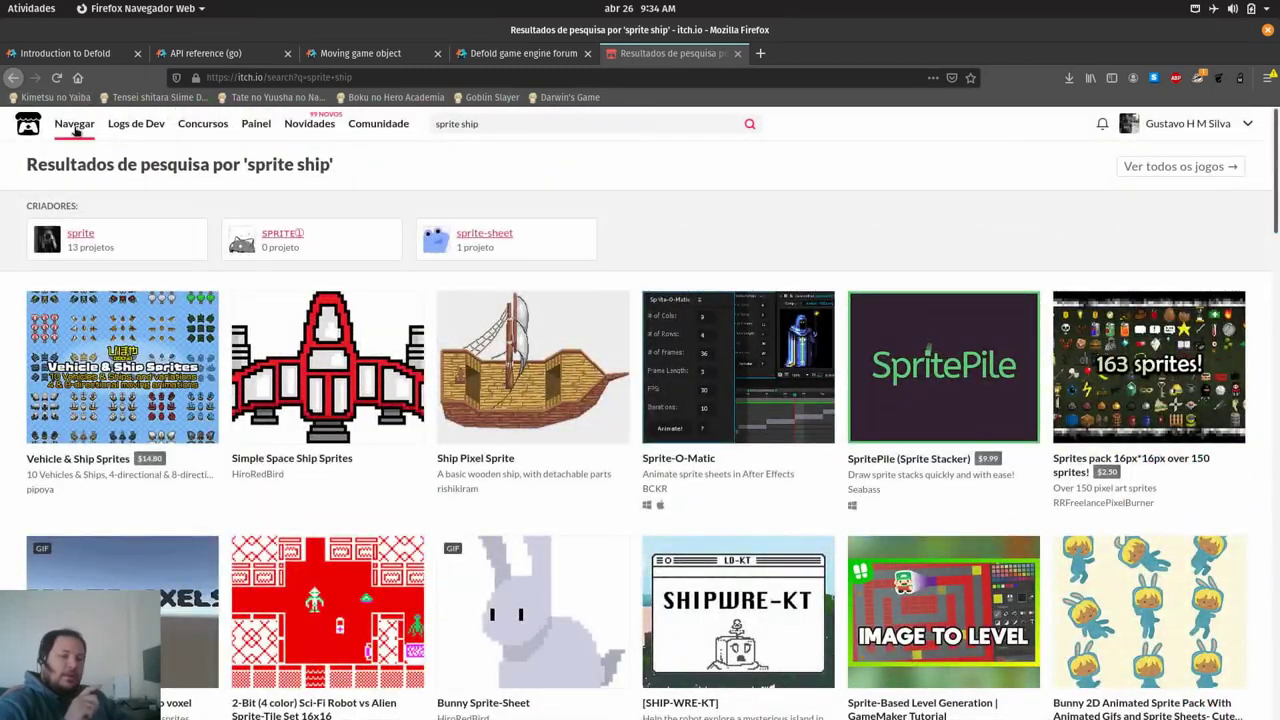
mouse_move(72, 130)
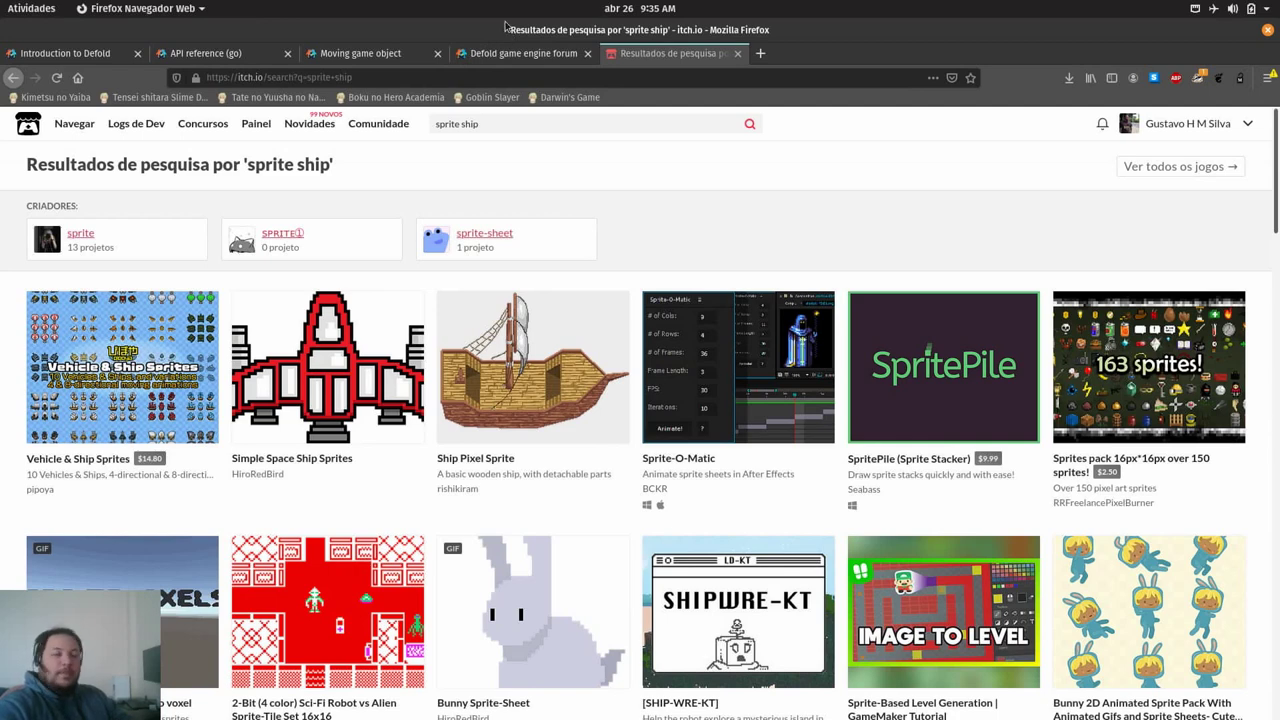
Step: Minimize Firefox and open the PNG folder of Space Shooter Assets in the file manager
right_click(506, 27)
click(530, 50)
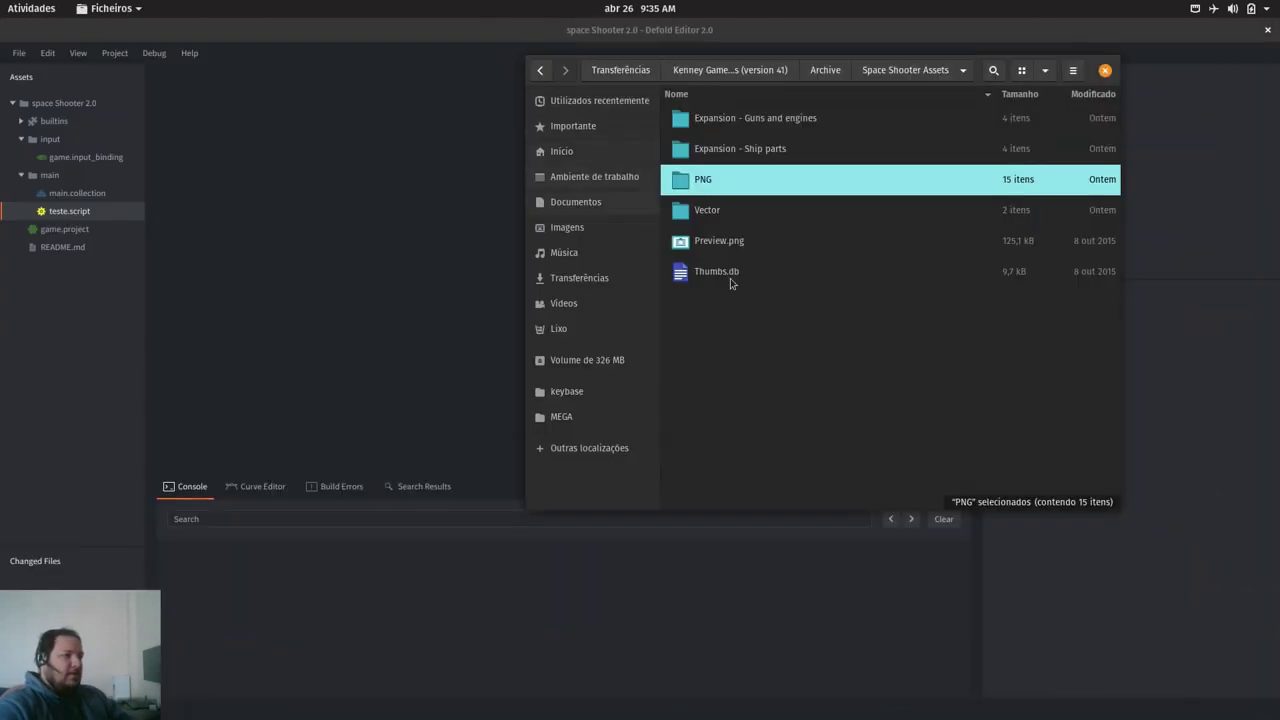
double_click(681, 190)
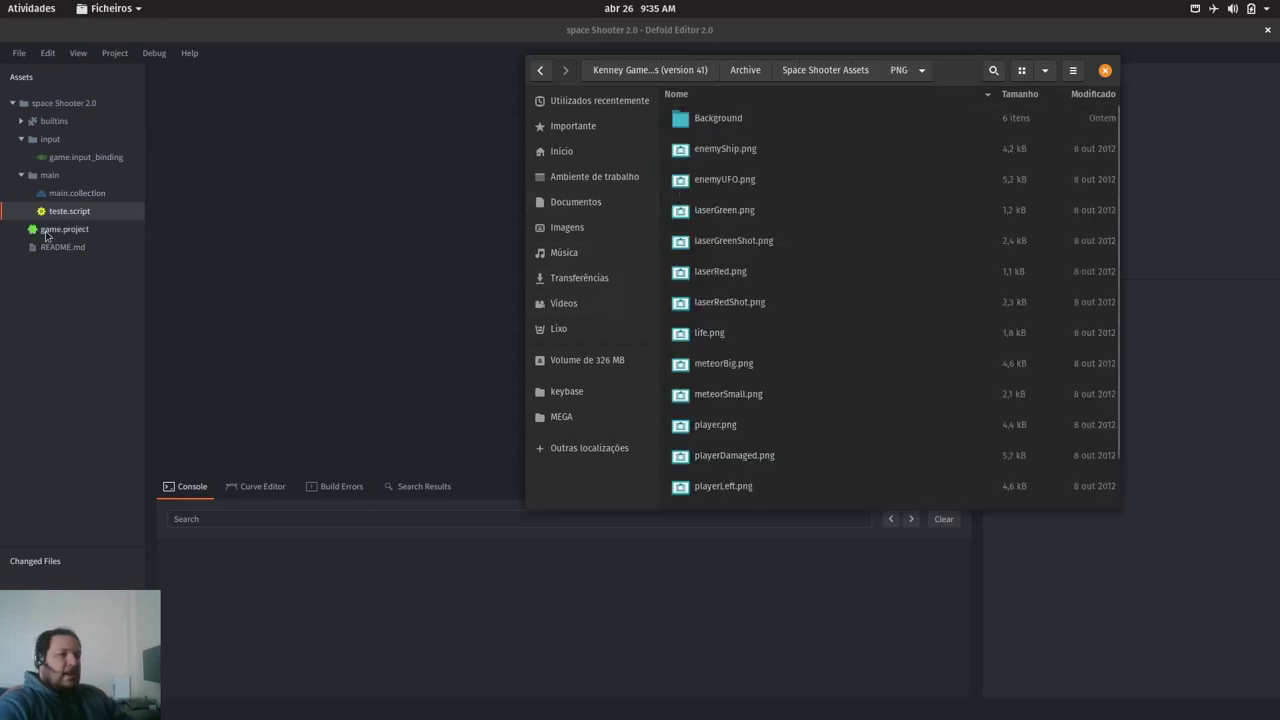
Step: Switch to the Defold editor and delete teste.script from the main folder, confirming the deletion
click(70, 212)
right_click(70, 211)
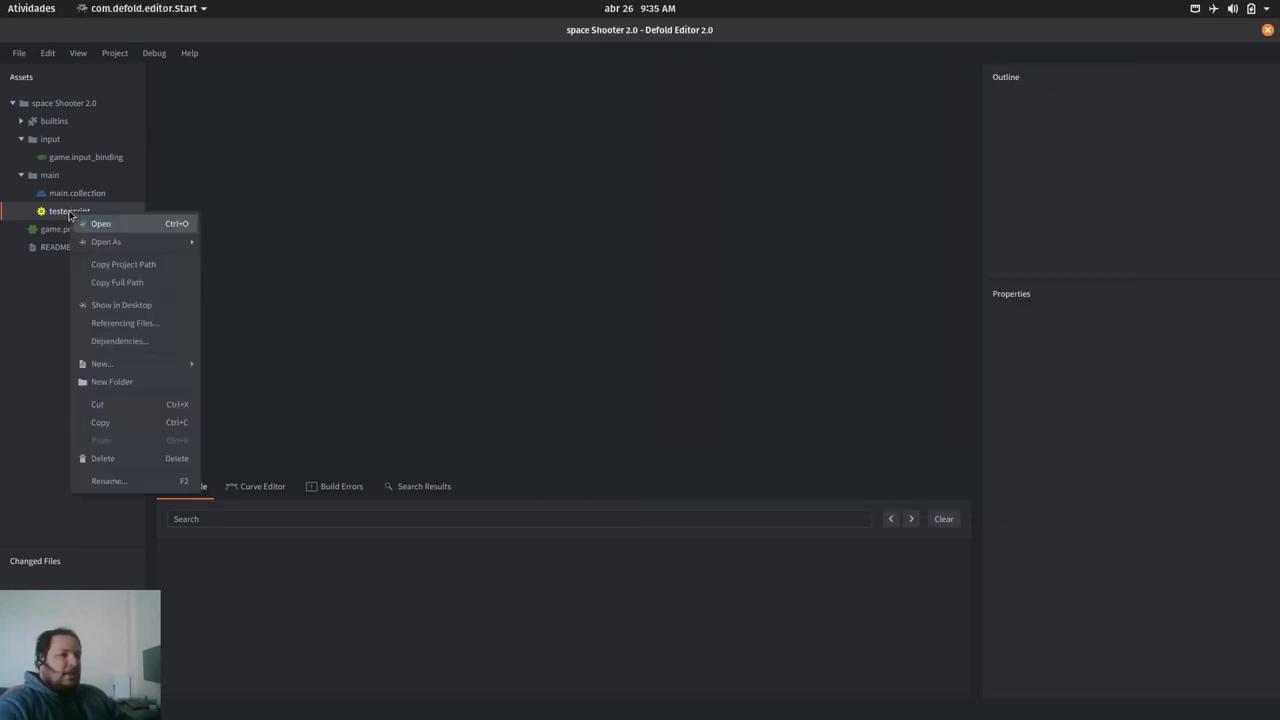
click(118, 458)
click(780, 310)
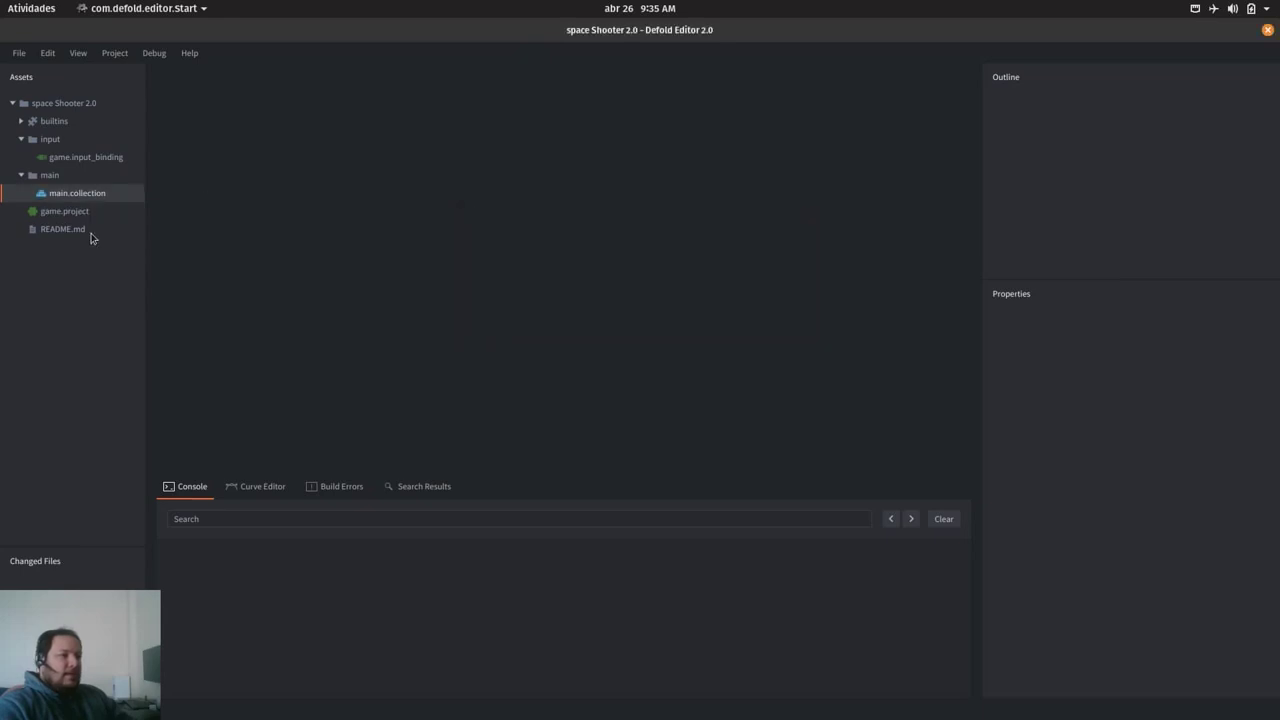
Step: Collapse the input folder and create a new folder named "ship" at the root of the space Shooter 2.0 project
click(21, 139)
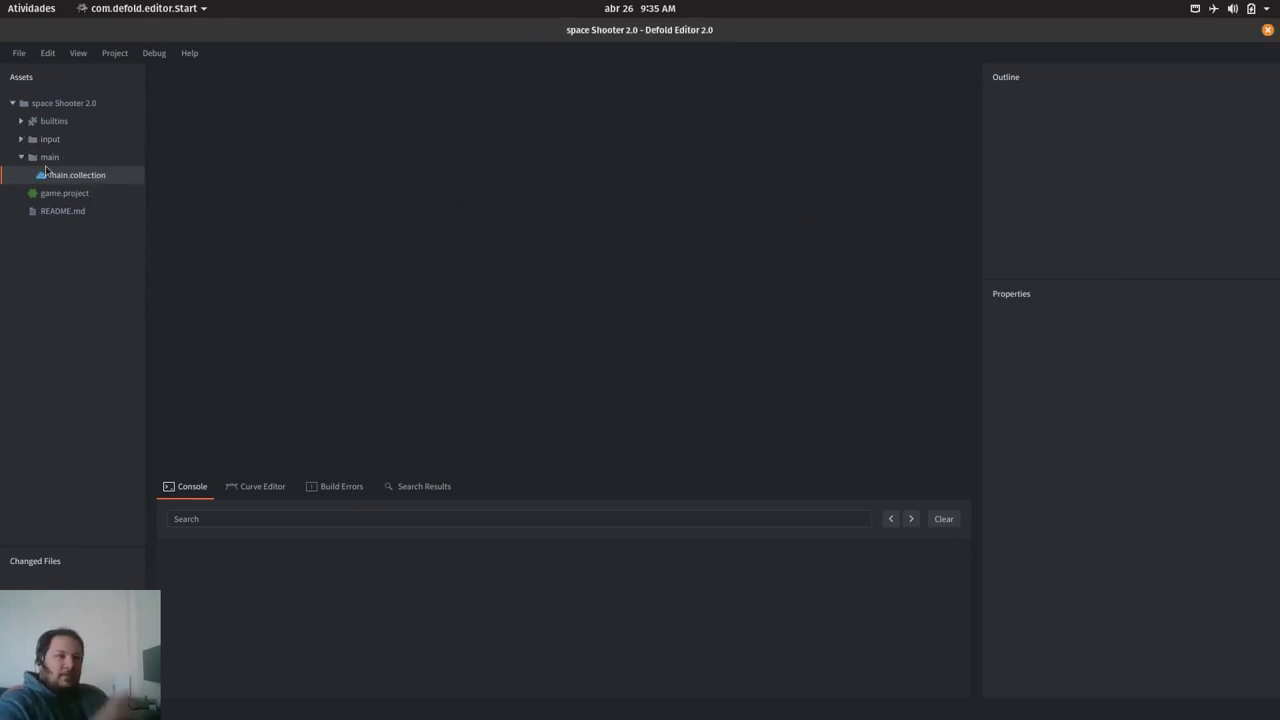
right_click(45, 109)
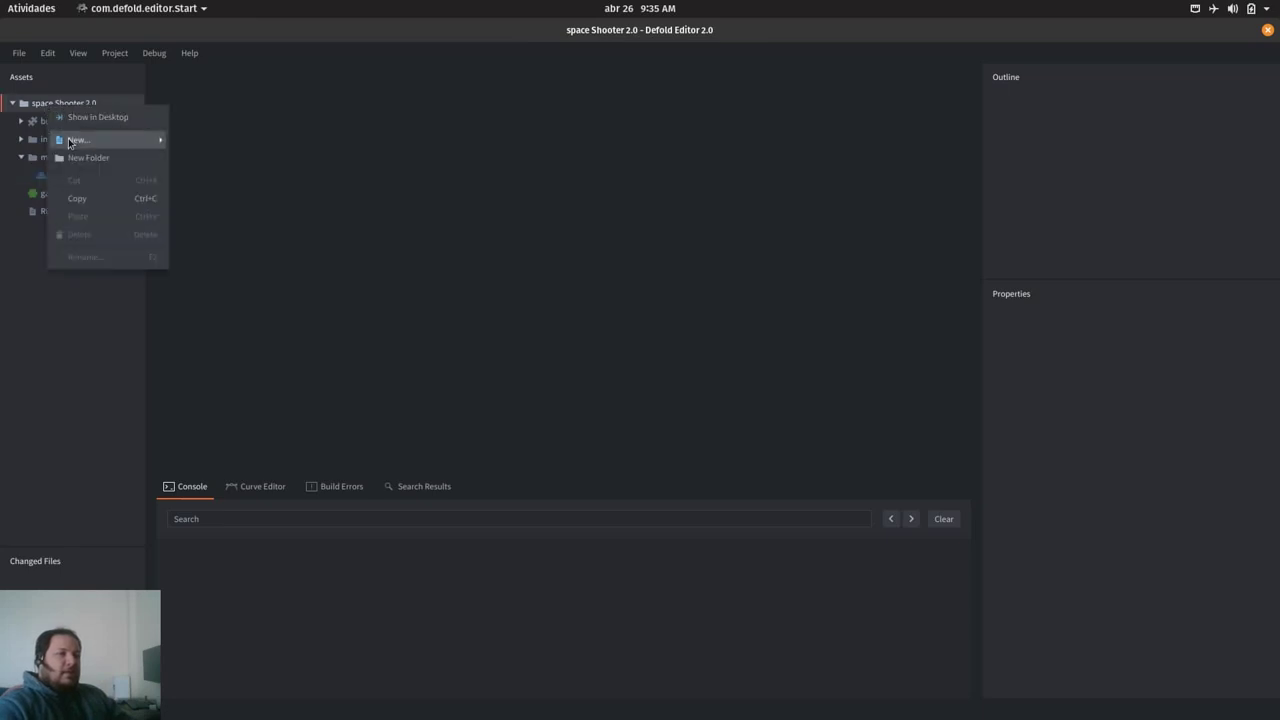
click(68, 155)
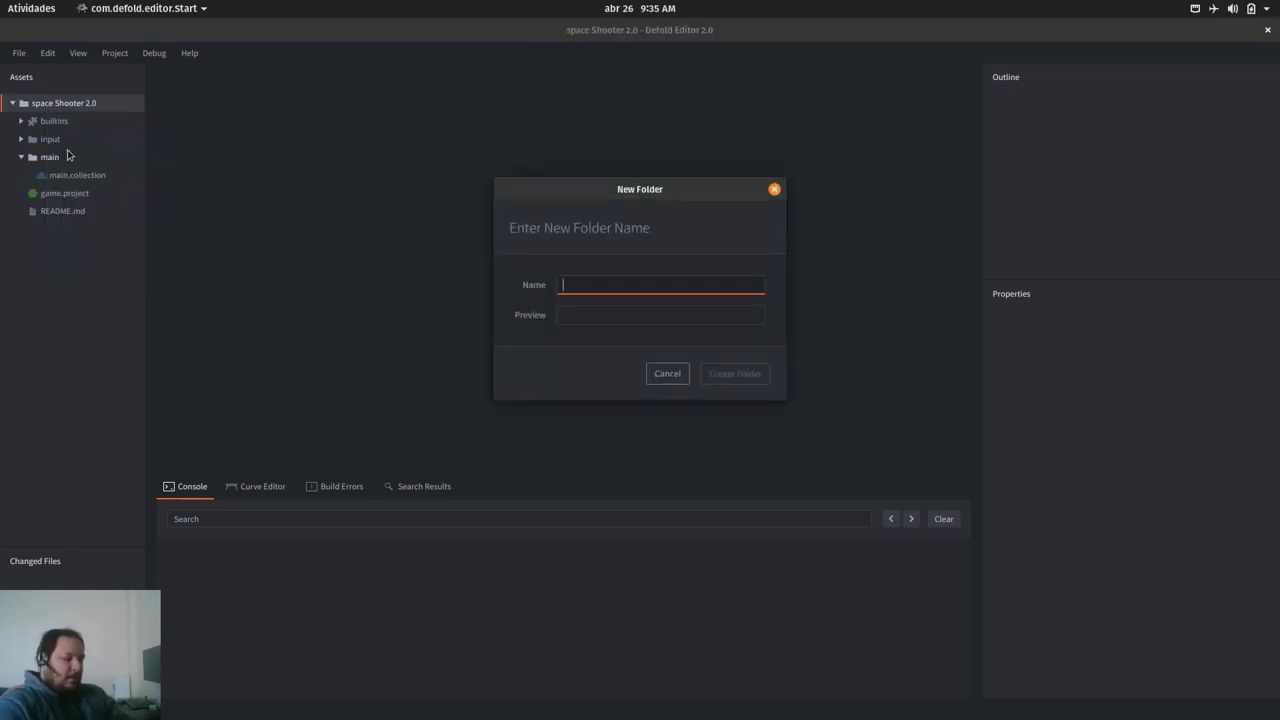
text(ship)
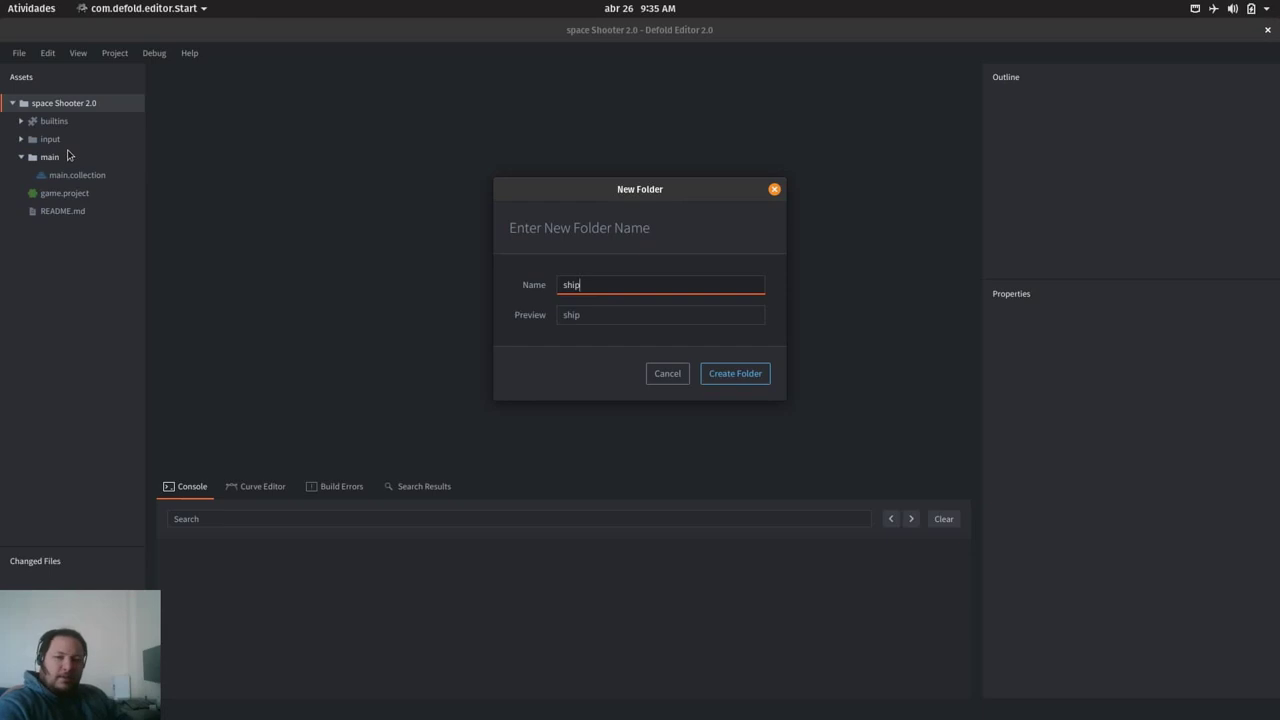
click(734, 378)
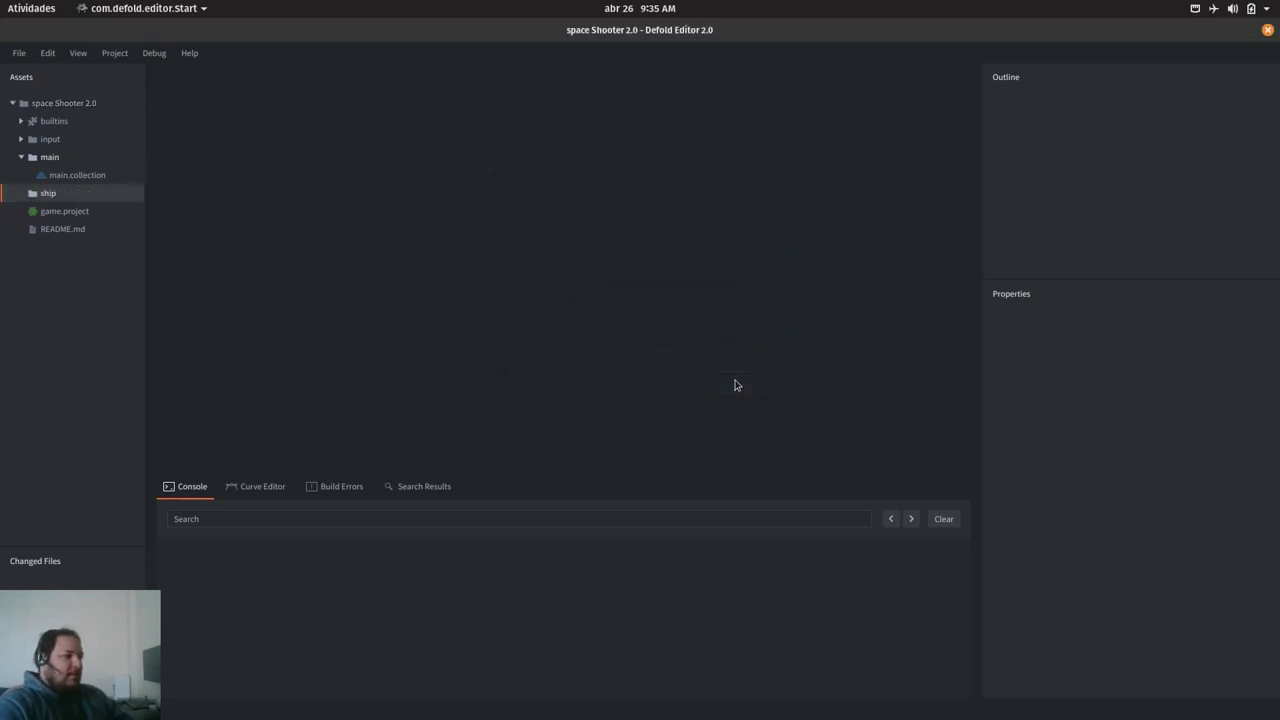
Step: Create a new Atlas file named "ship" inside the ship folder
right_click(45, 195)
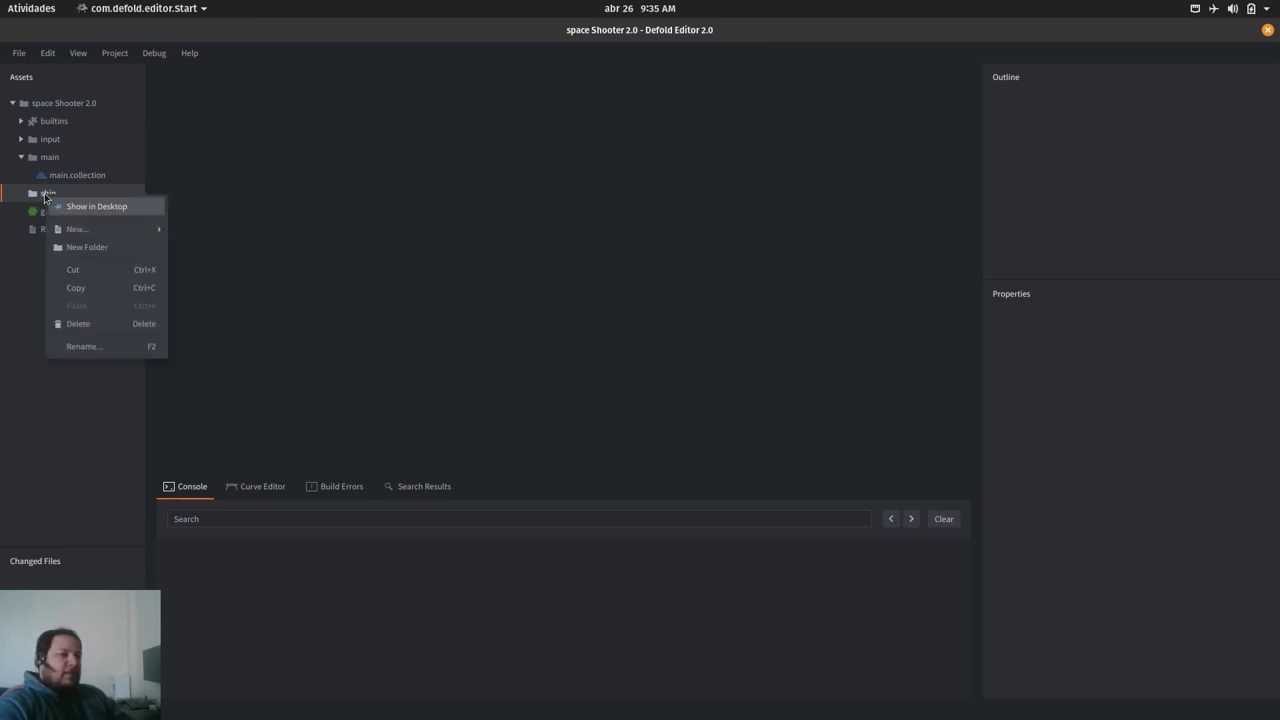
mouse_move(82, 228)
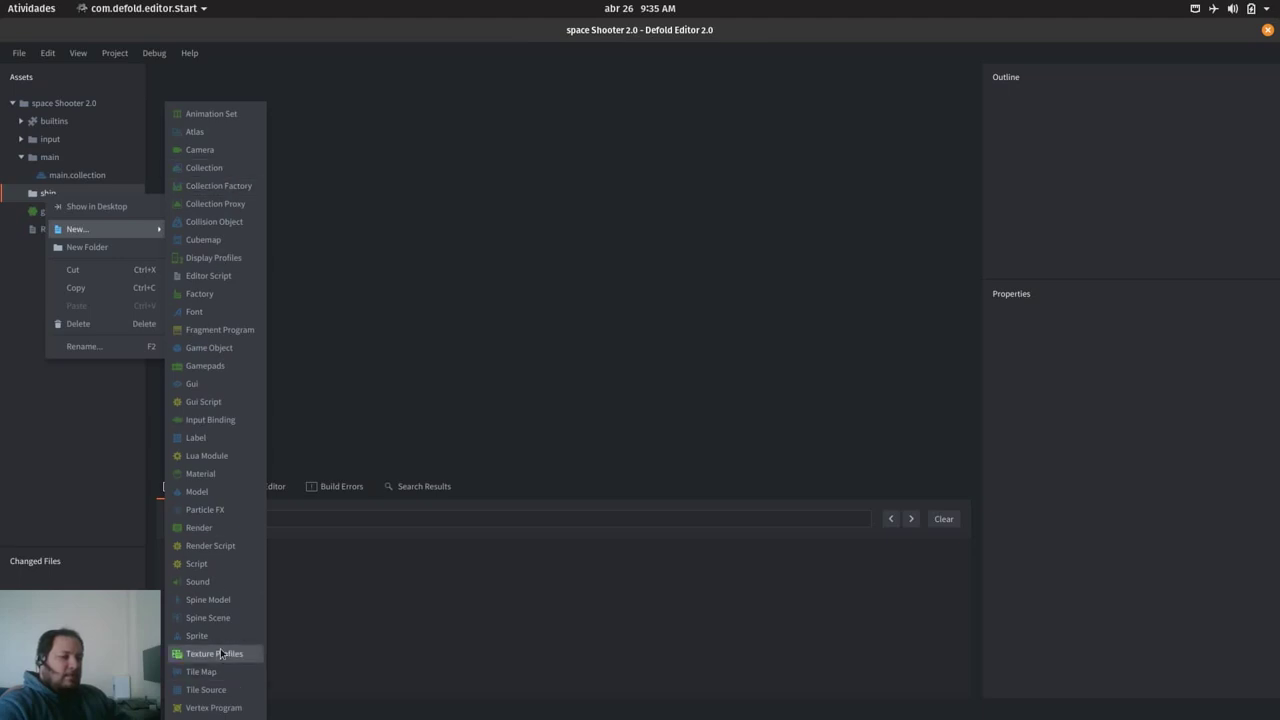
click(196, 132)
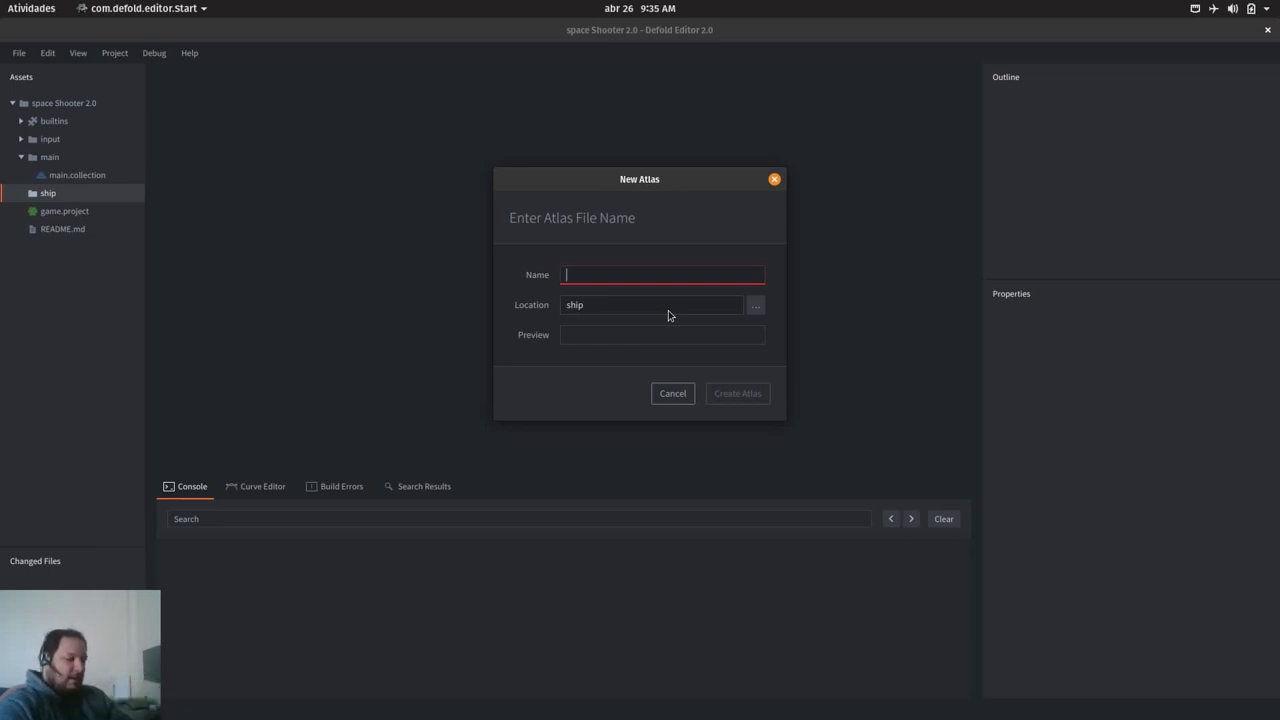
text(ship)
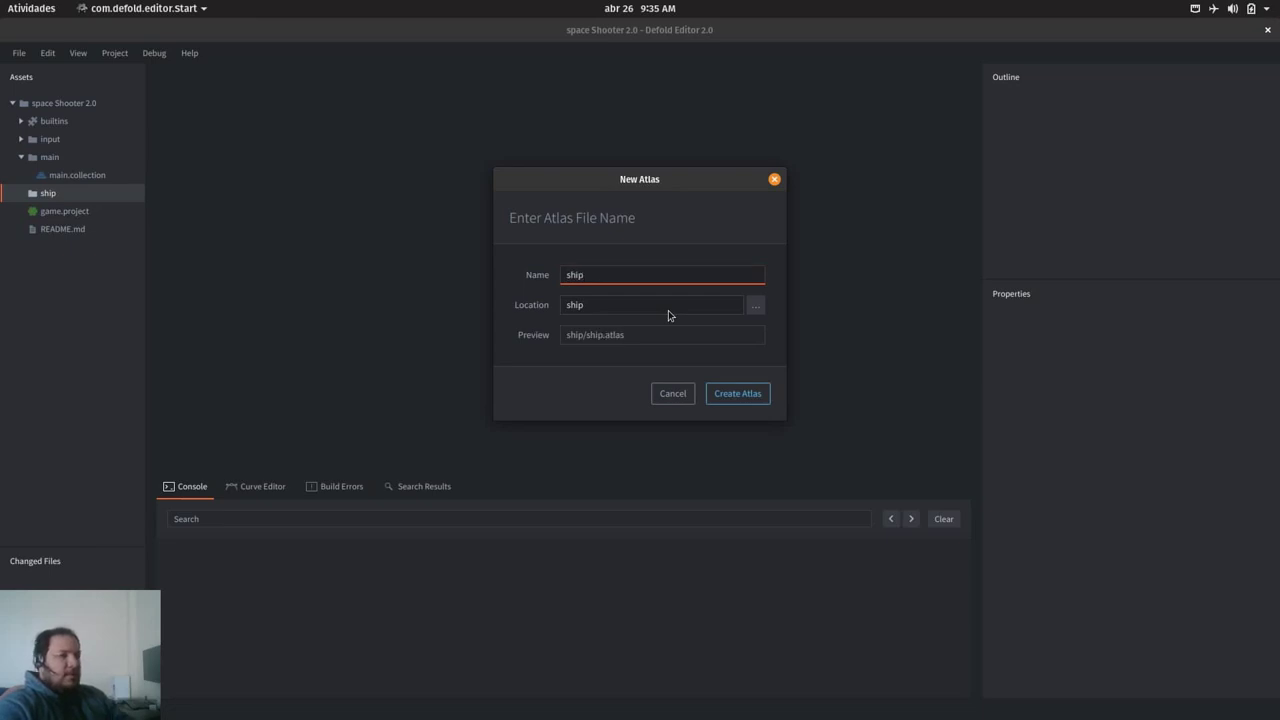
click(726, 396)
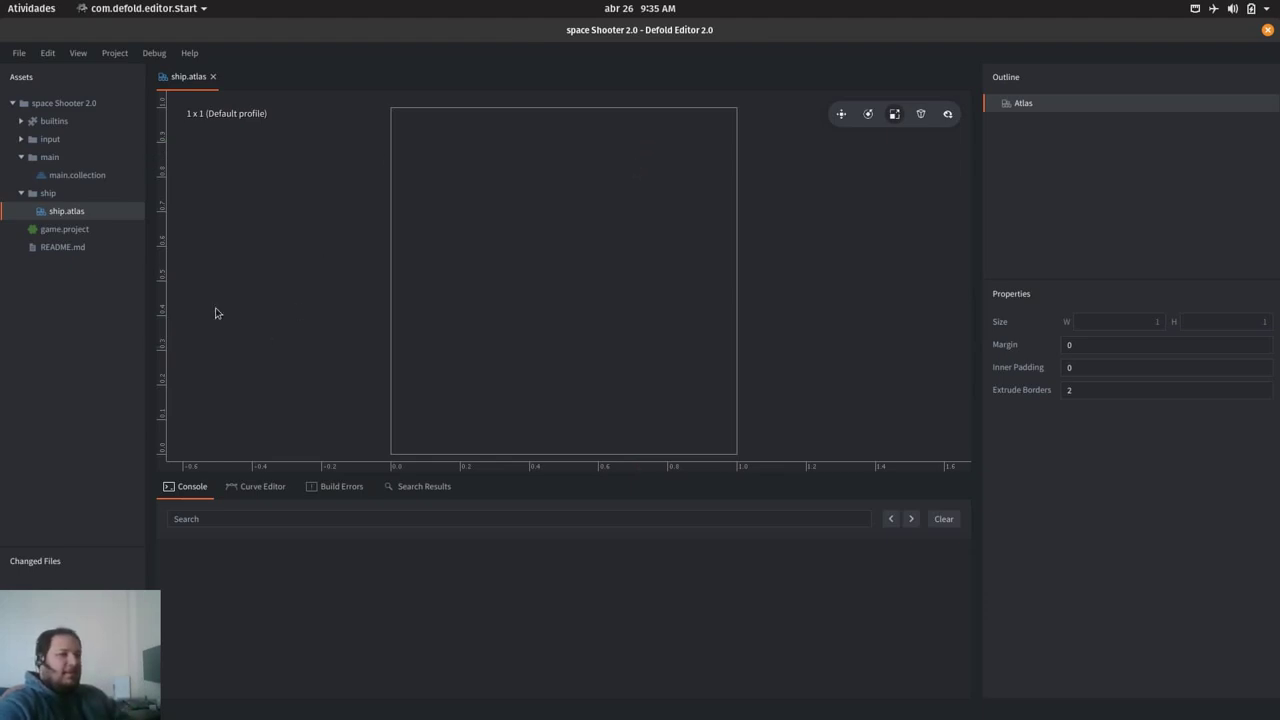
Step: Create a subfolder named "images" inside the ship folder
right_click(47, 196)
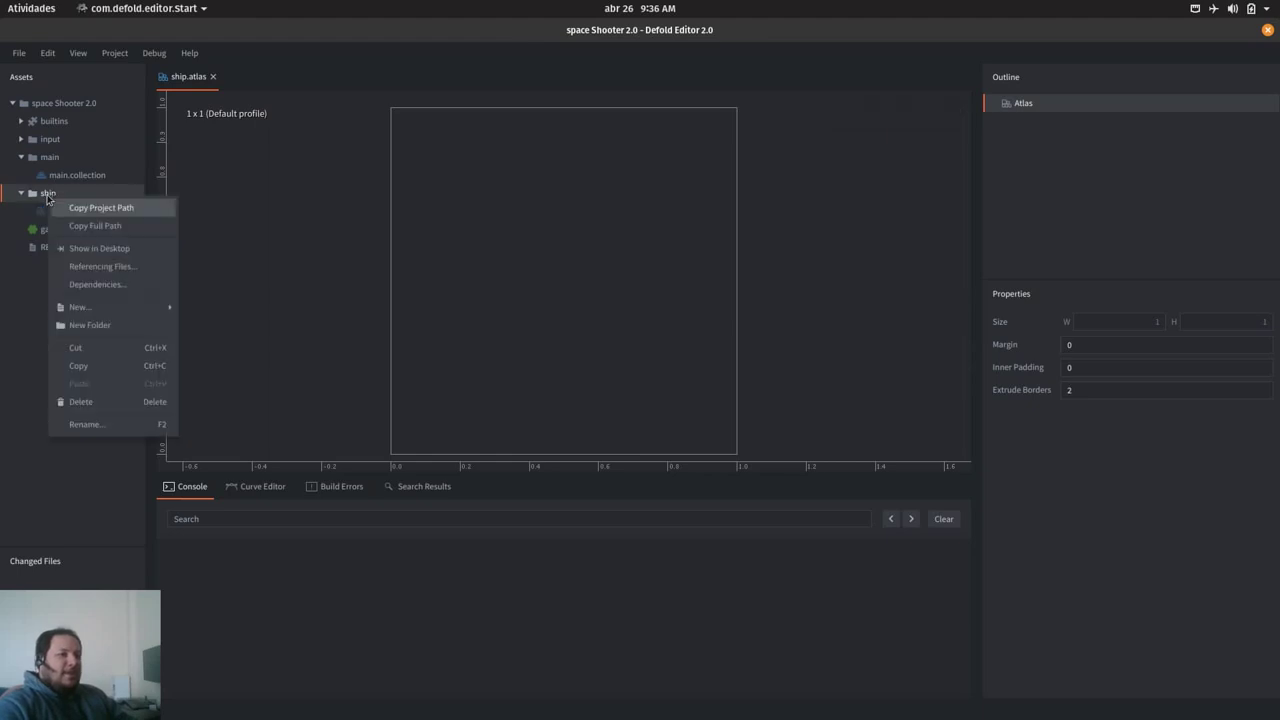
click(113, 328)
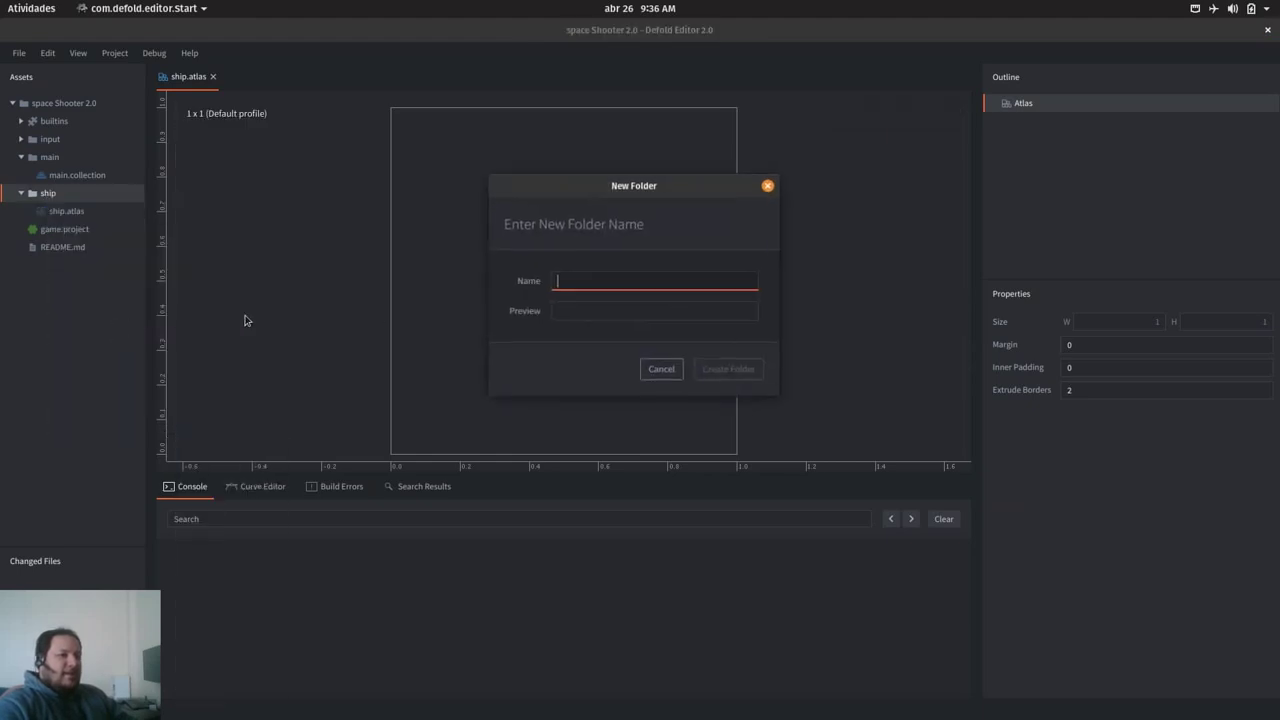
text(images)
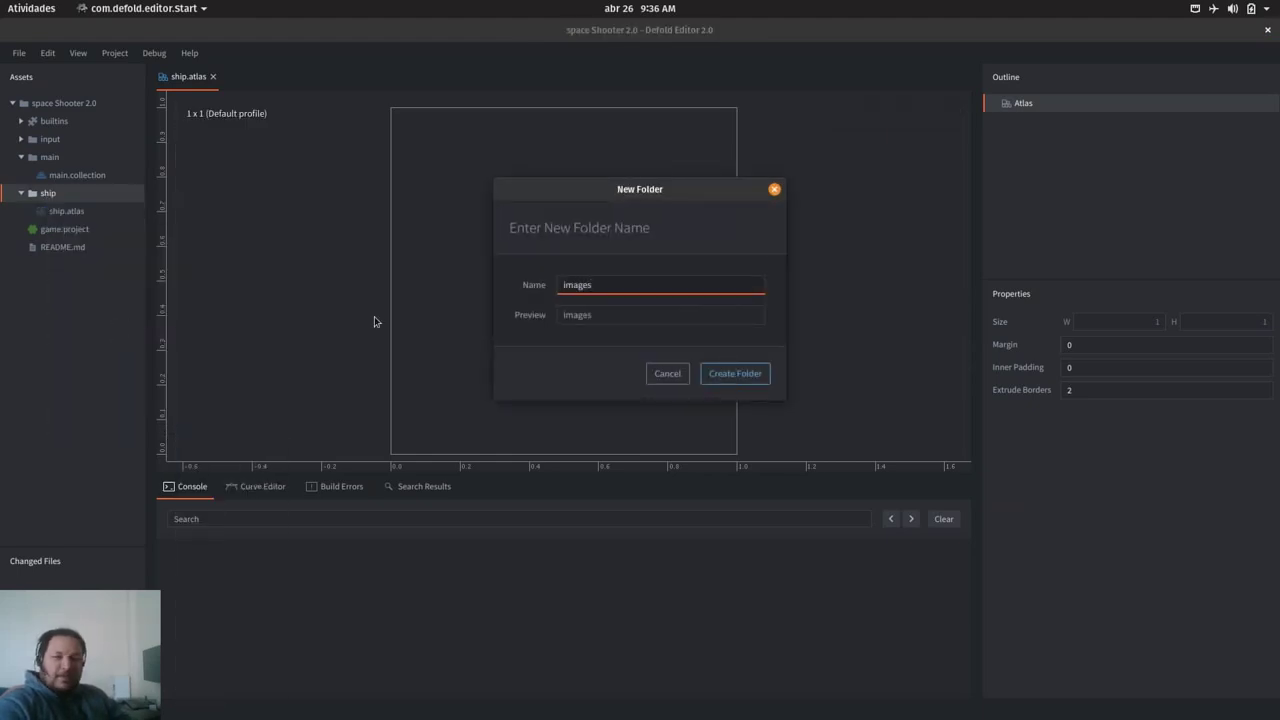
click(749, 379)
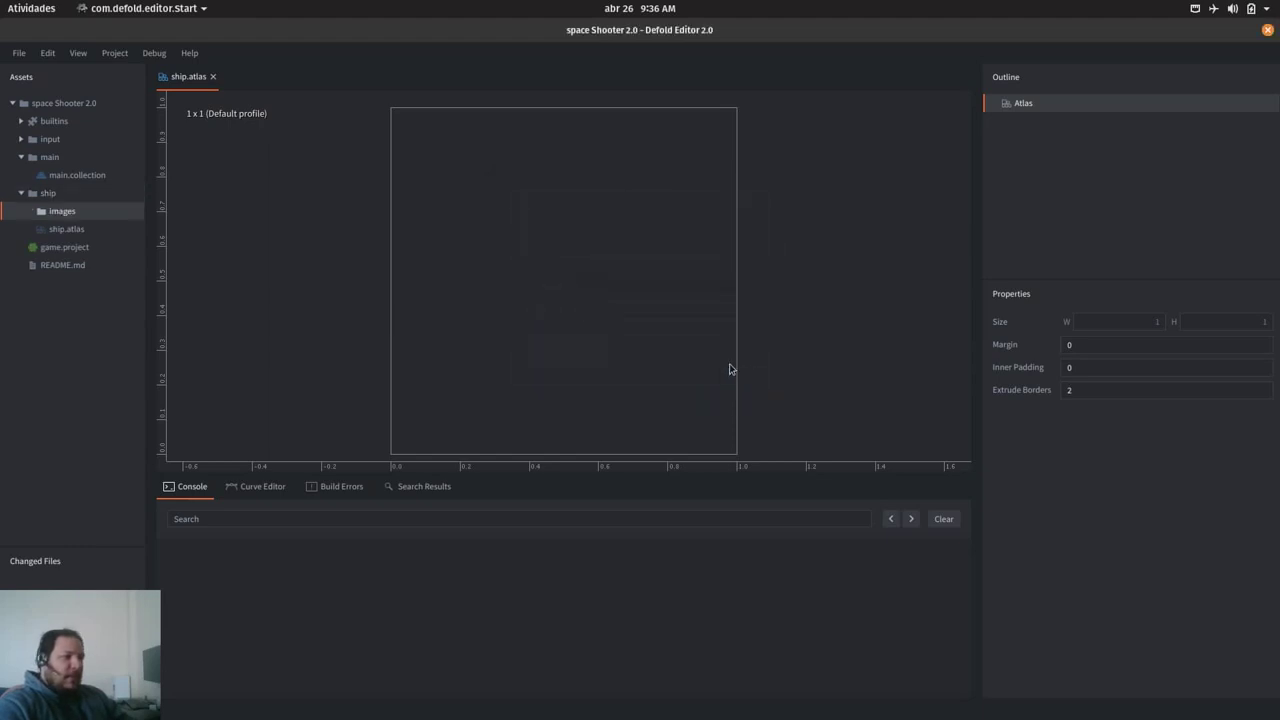
Step: Switch to the file manager and preview player.png, playerLeft.png and playerRight.png, closing each image after viewing it
key(alt+Tab)
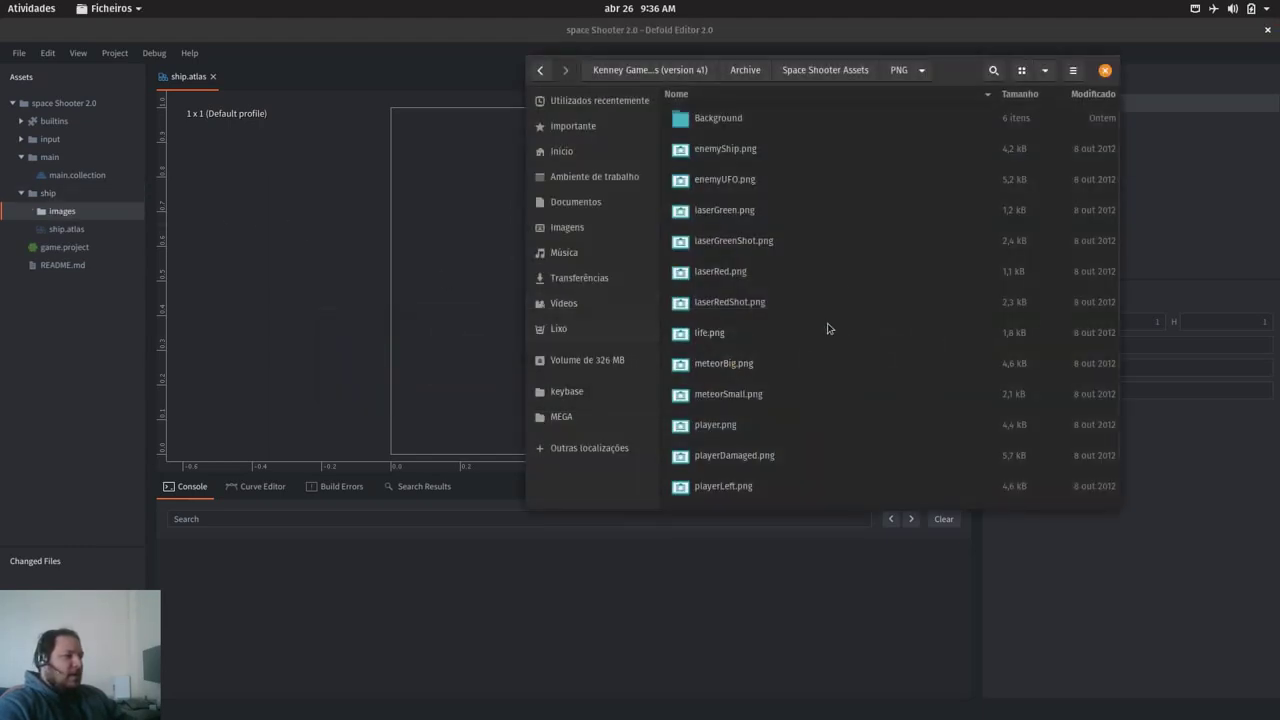
scroll(838, 322, down, 4)
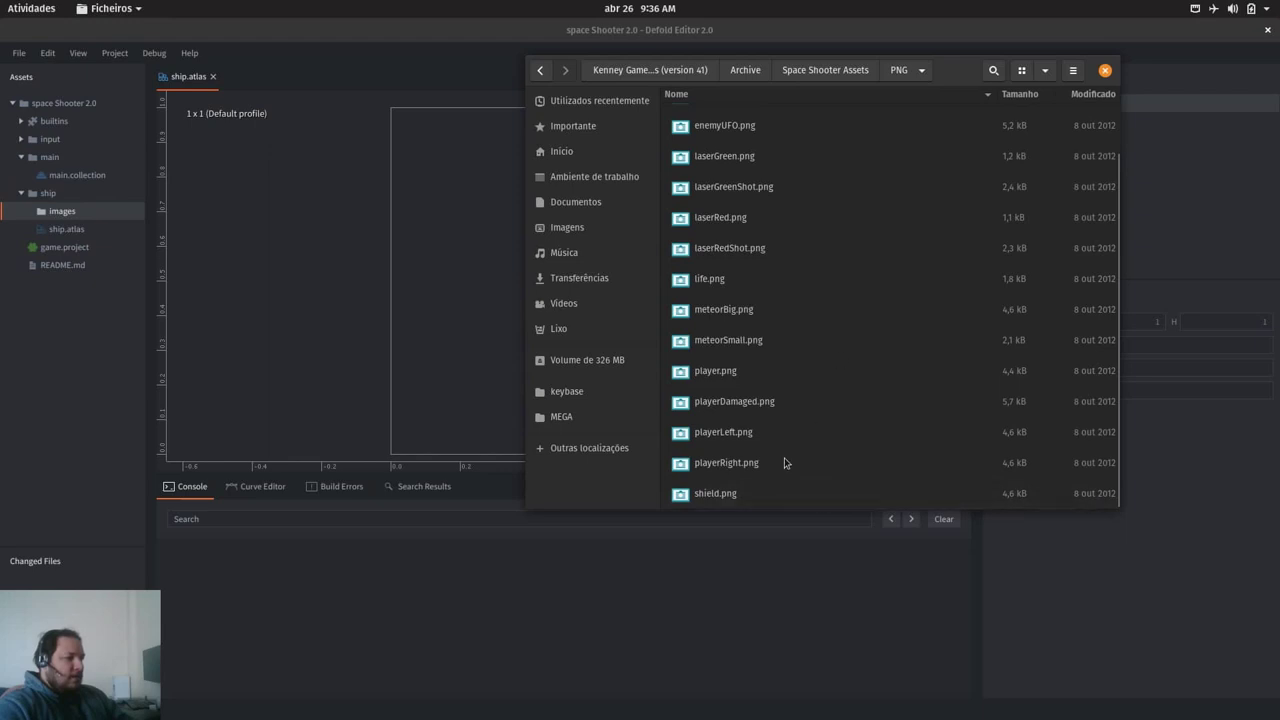
double_click(726, 373)
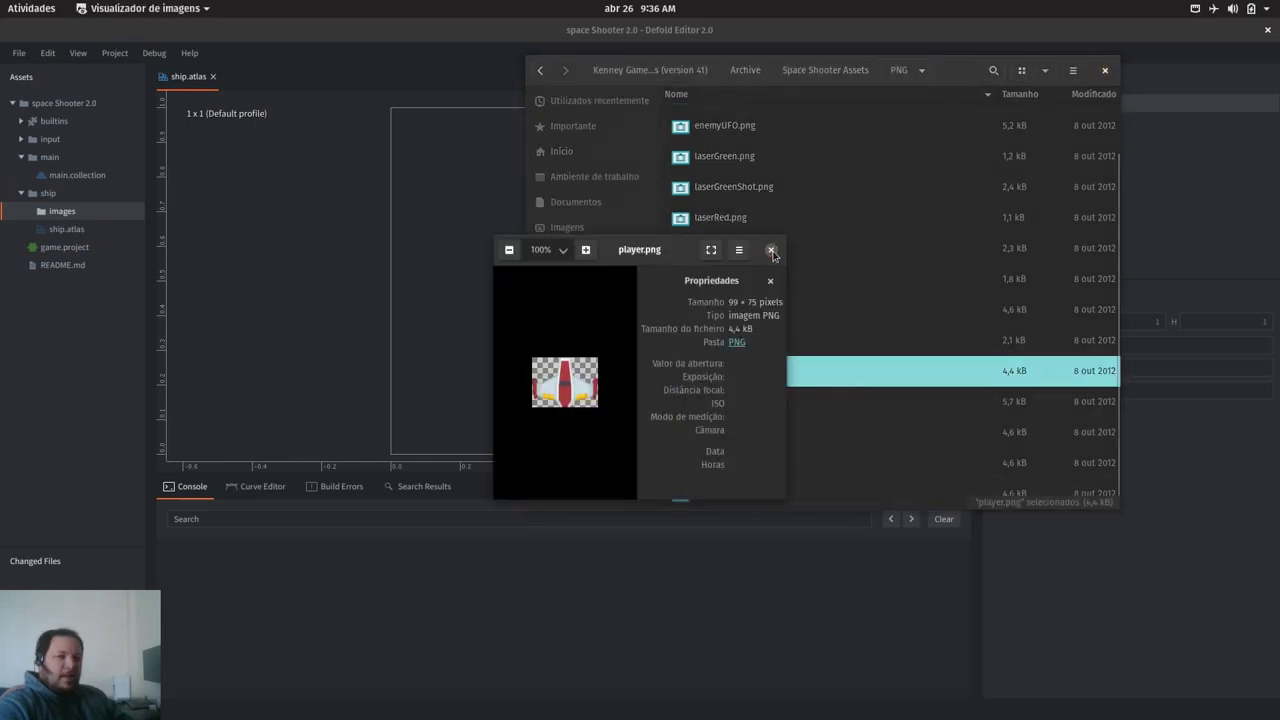
click(771, 250)
double_click(742, 431)
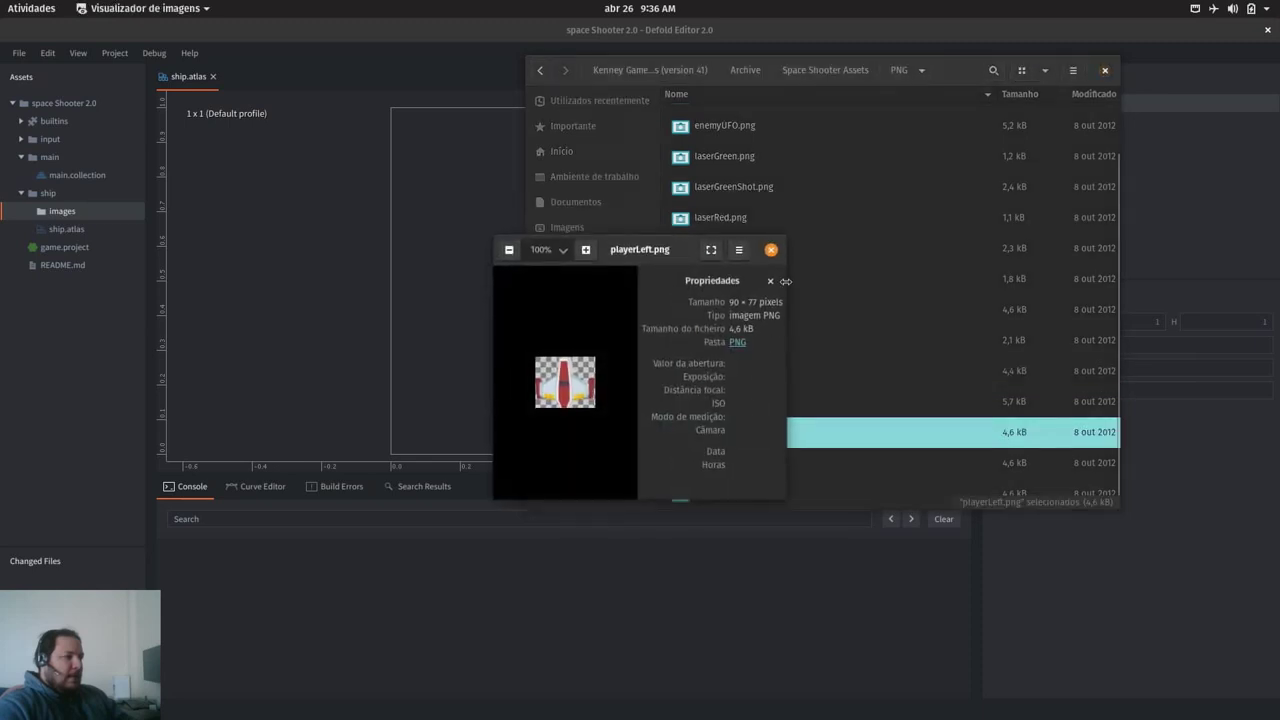
click(771, 250)
double_click(729, 463)
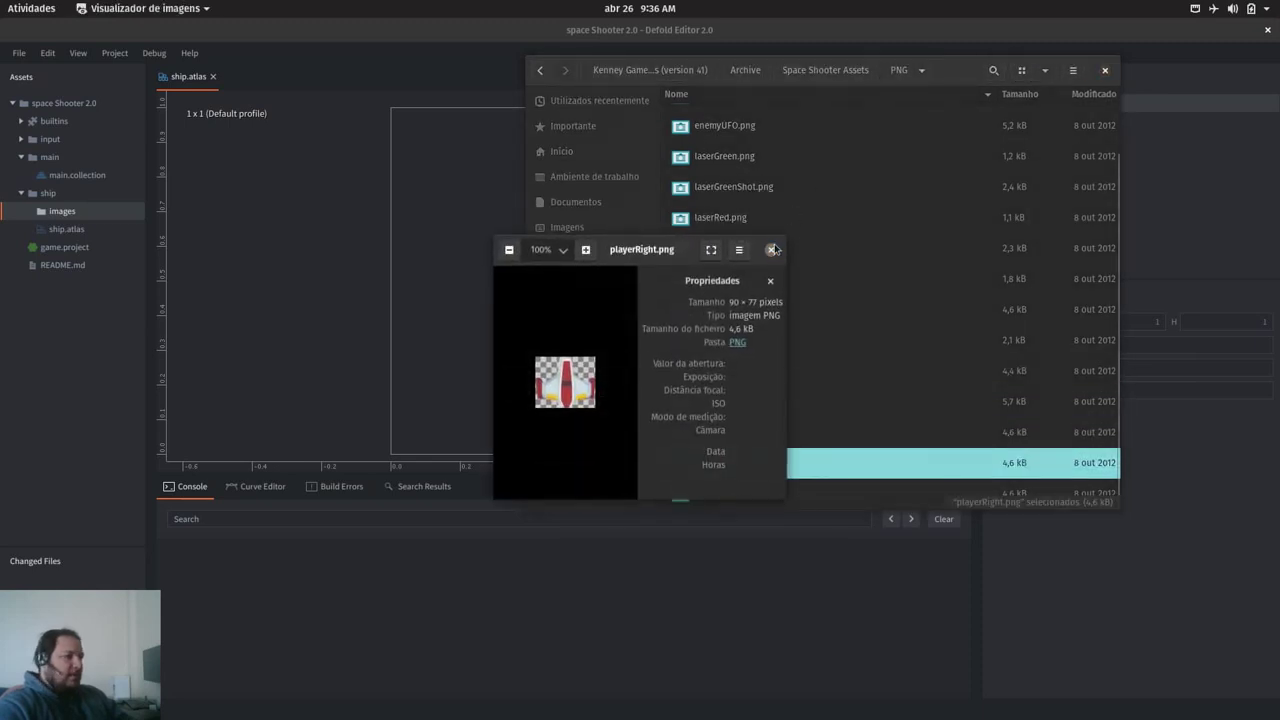
click(771, 250)
Step: Copy player.png, playerLeft.png and playerRight.png from the PNG folder into Defold's ship/images folder, and select ship.atlas
click(733, 372)
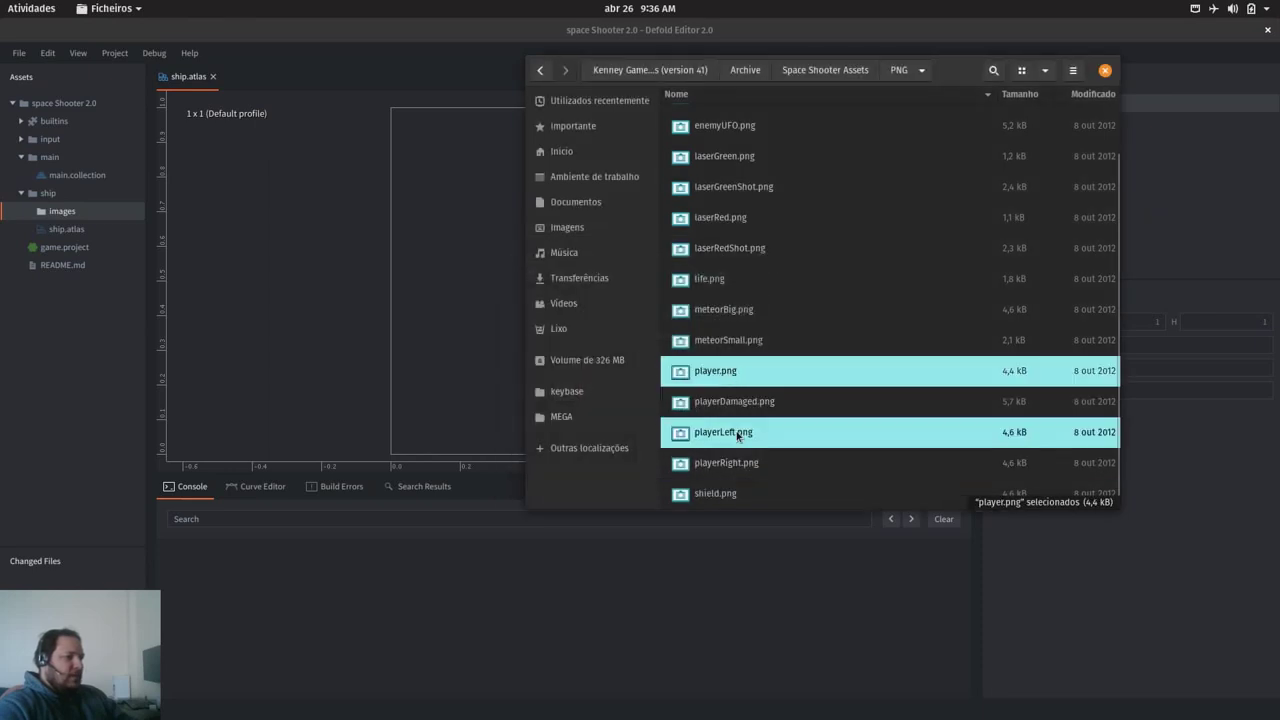
ctrl+click(728, 432)
key(ctrl+shift+Down)
drag(725, 378, 56, 216)
click(56, 216)
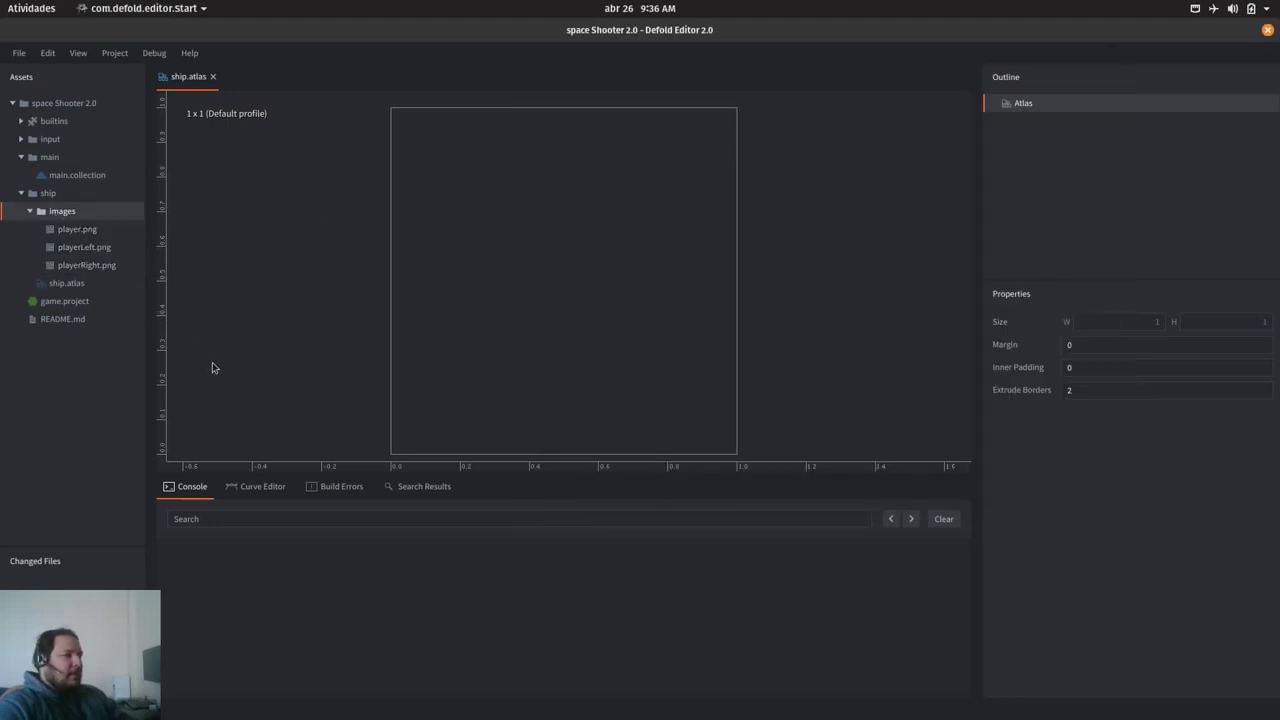
click(67, 286)
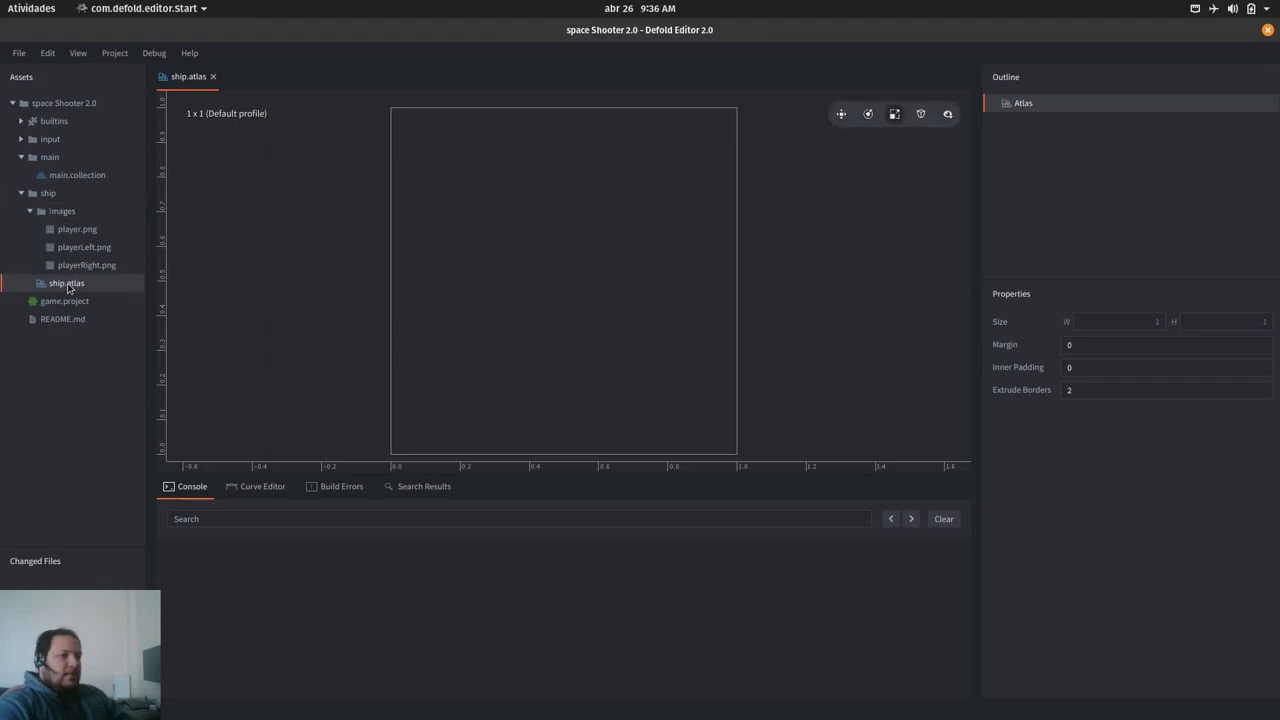
Step: Add an animation group to the ship atlas and set its id to "idle"
right_click(1019, 110)
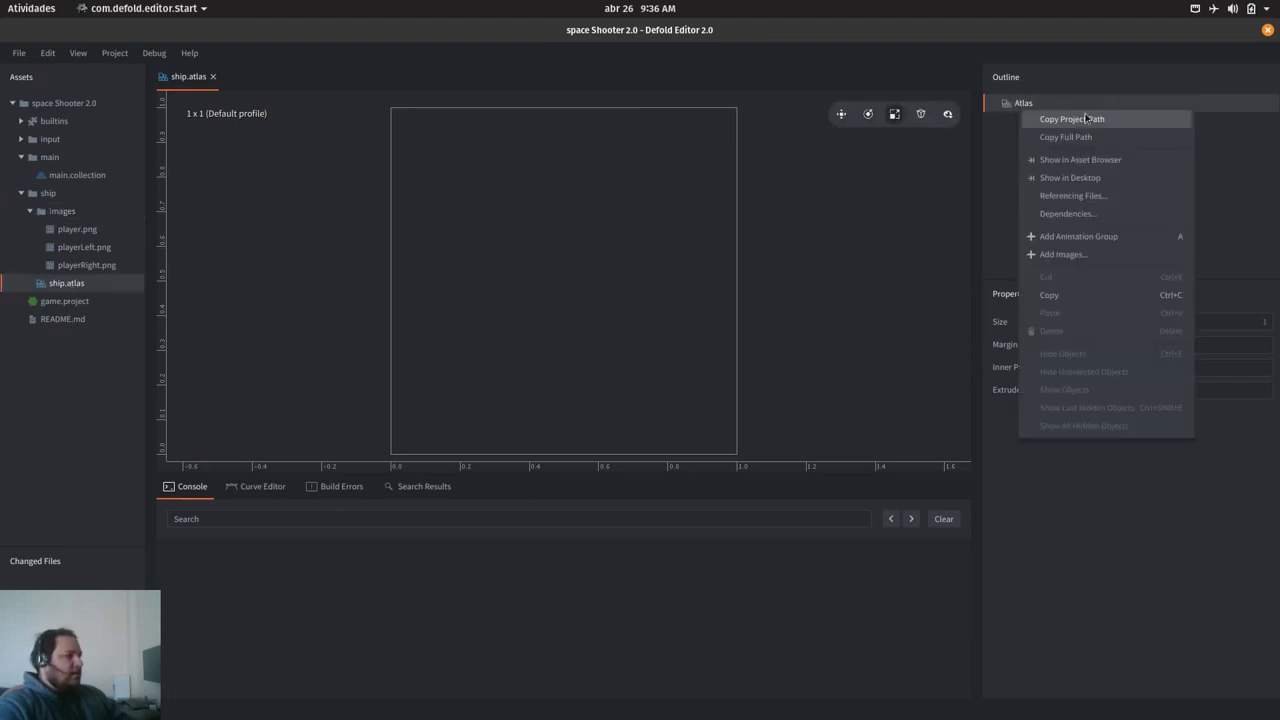
click(1121, 239)
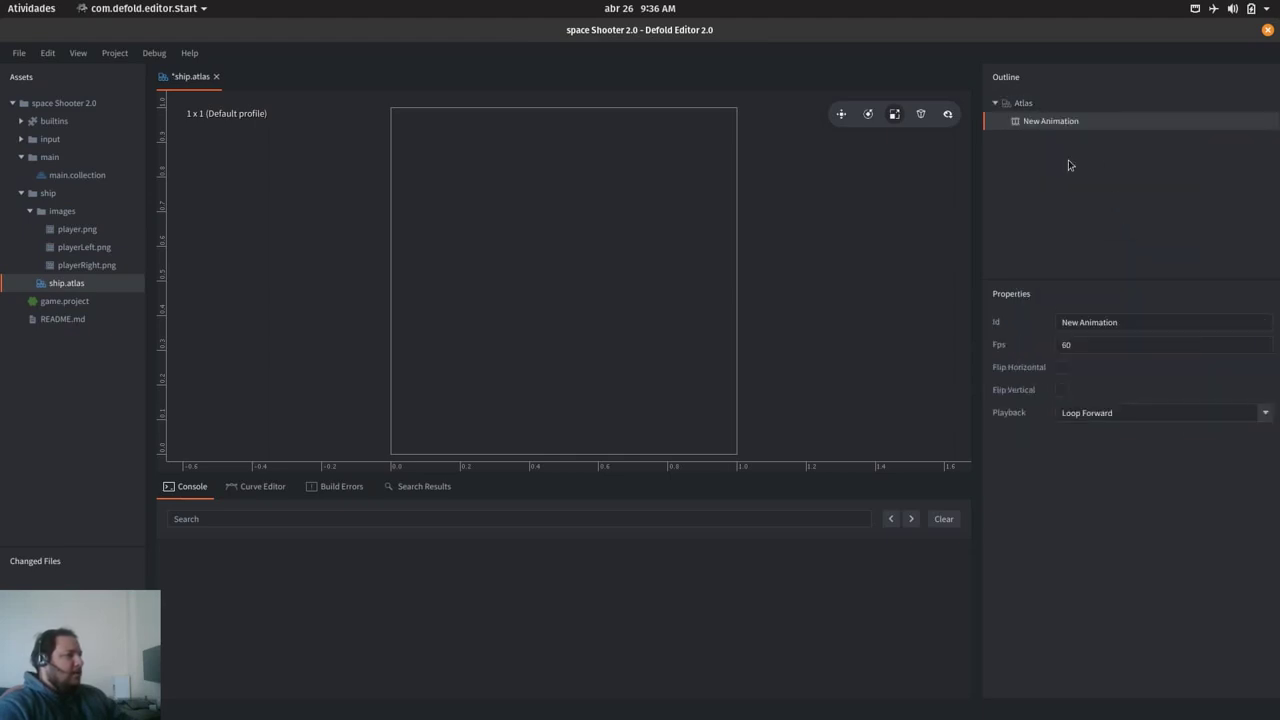
drag(1155, 324, 1036, 320)
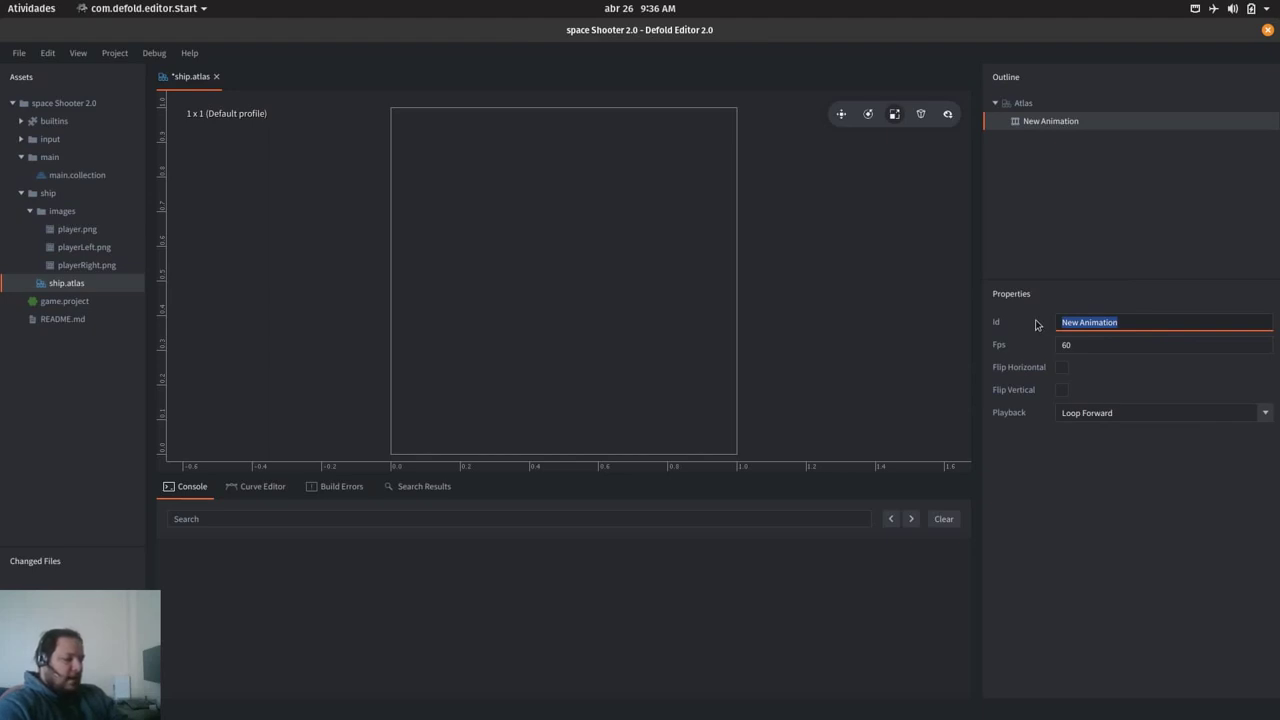
text(idle)
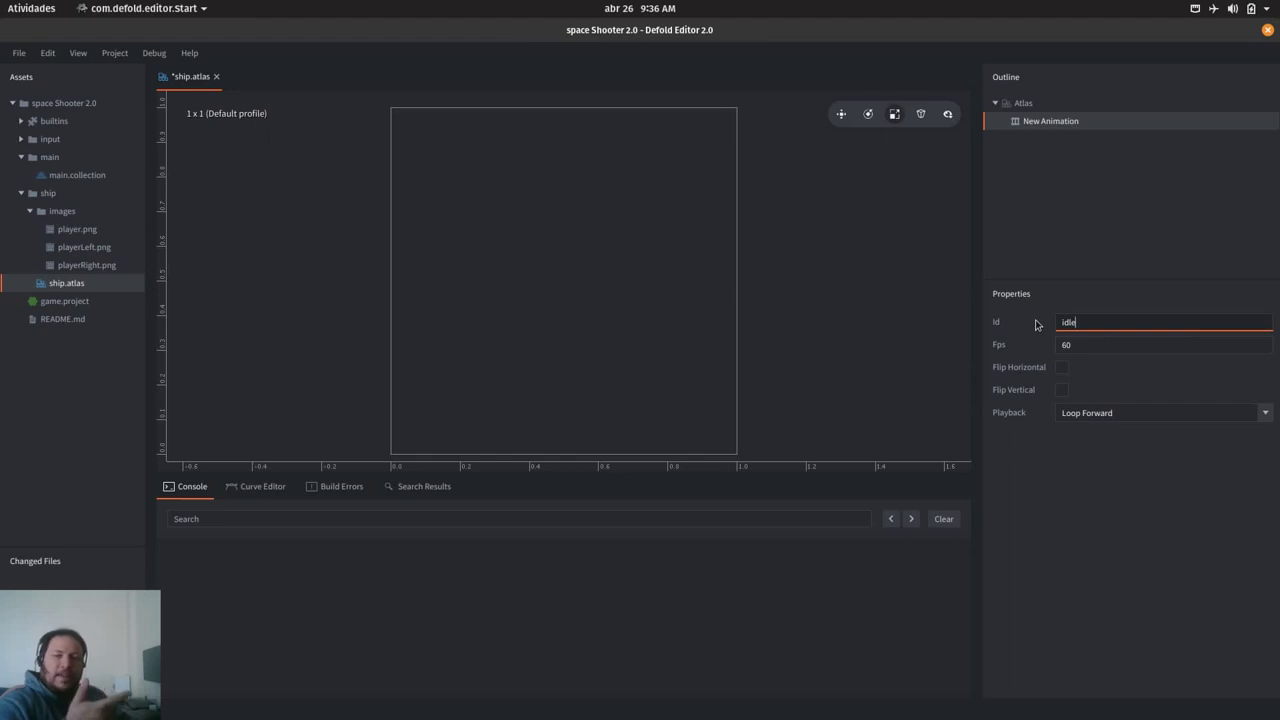
key(Return)
Step: Add two more animation groups to the ship atlas below the idle group
right_click(1019, 108)
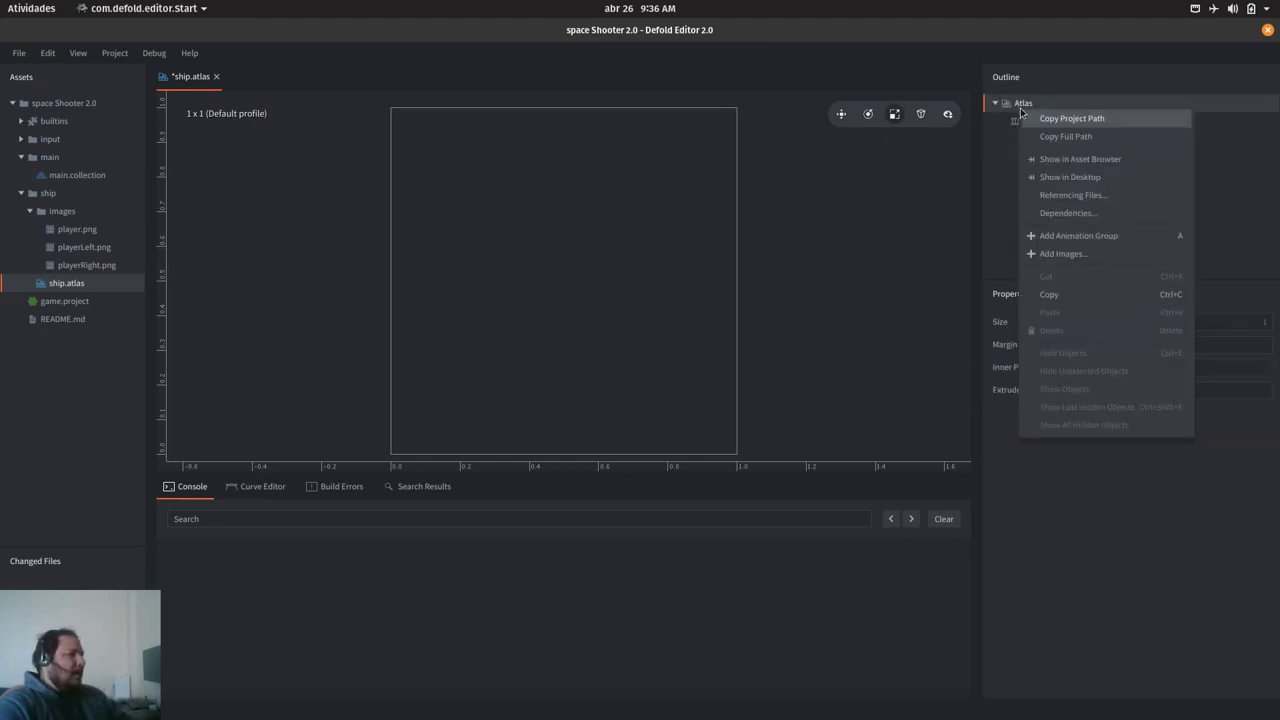
click(1093, 236)
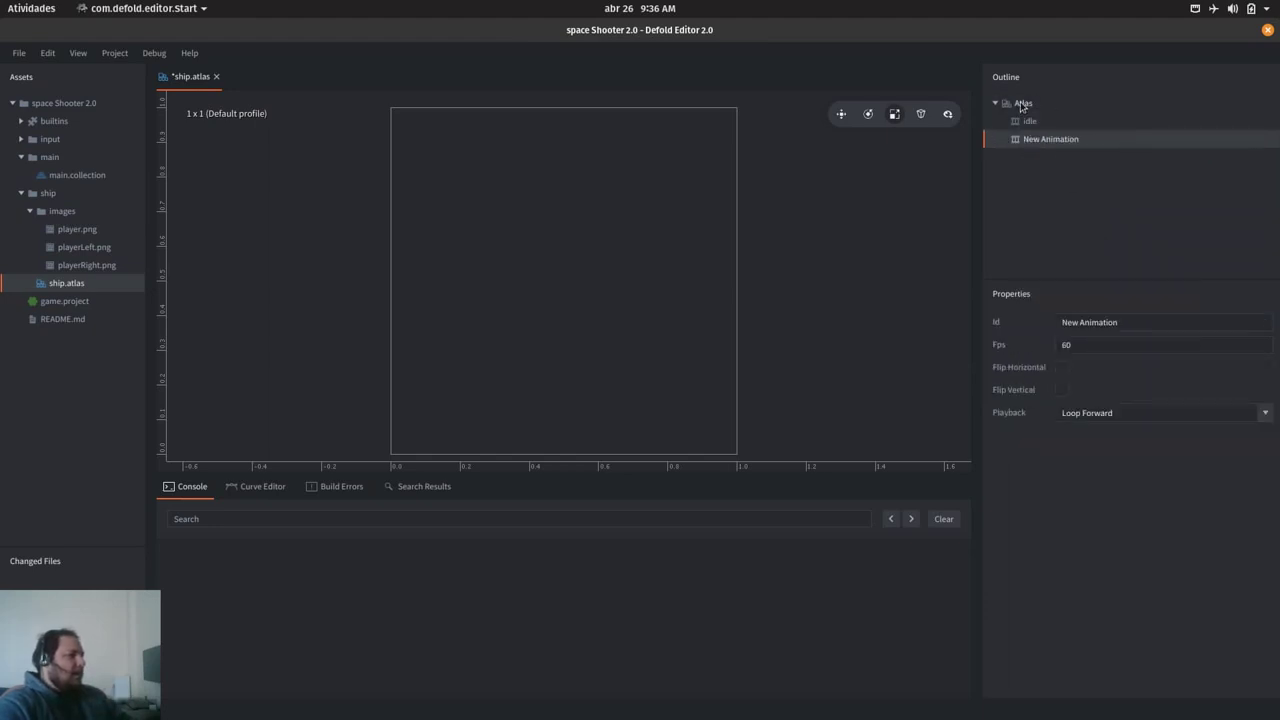
right_click(1019, 108)
click(1093, 233)
Step: Set the id of the first unnamed animation group below idle to "flight_left"
click(1044, 143)
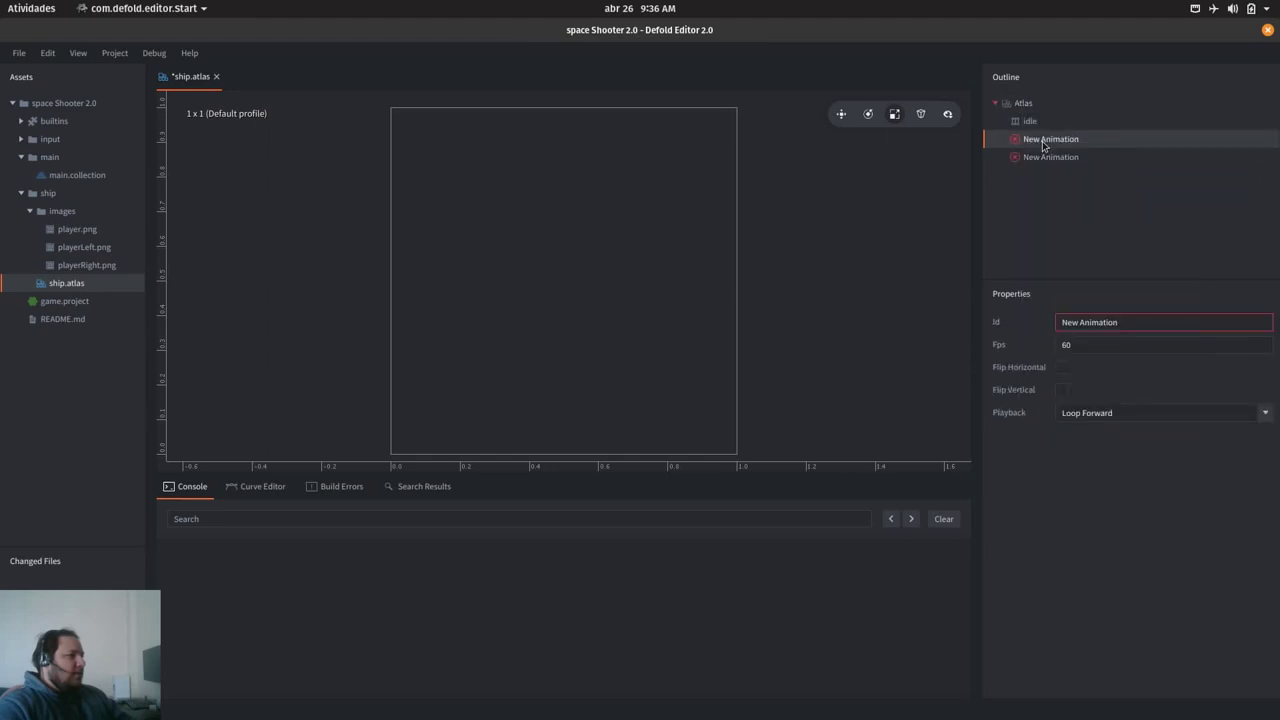
triple_click(1154, 322)
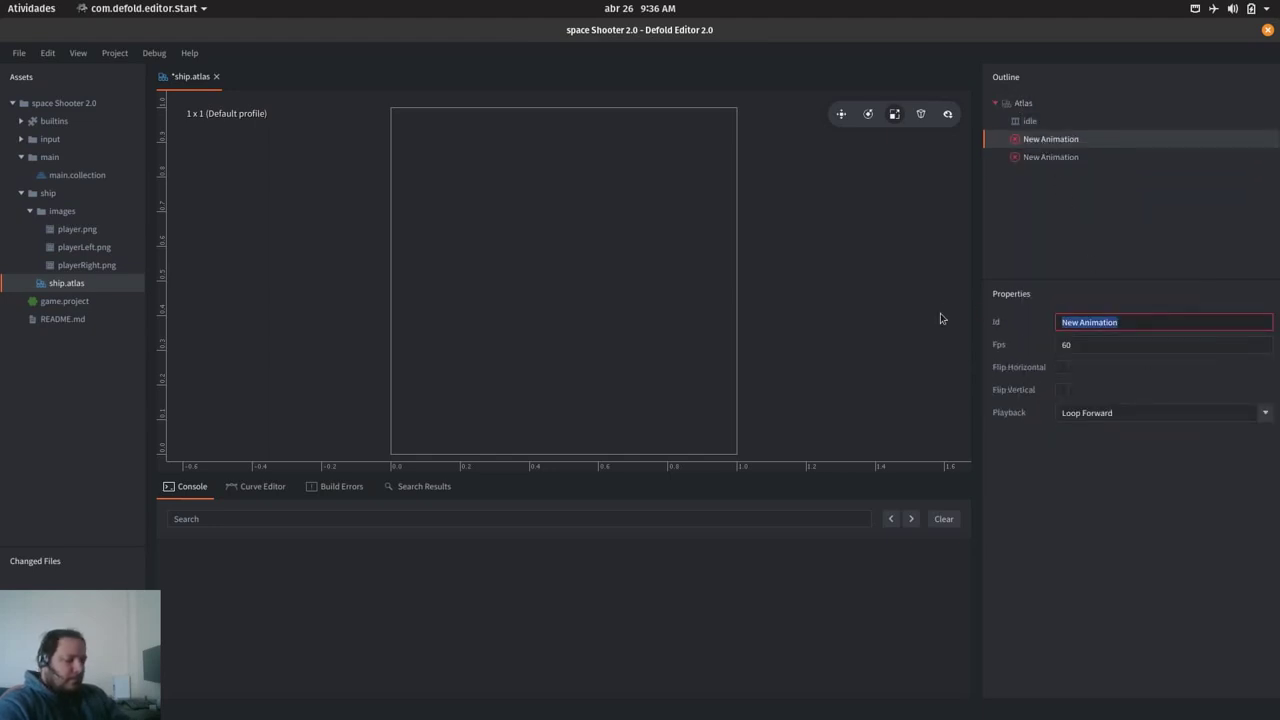
text(flight)
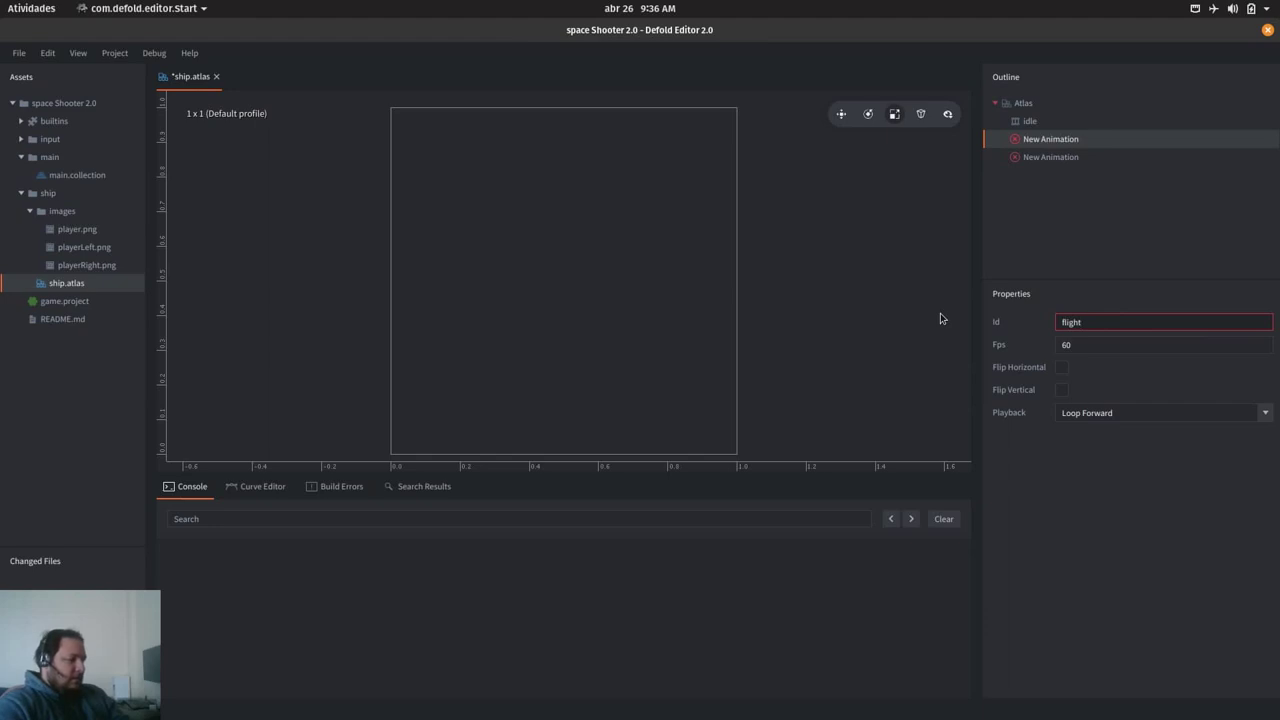
text(_left)
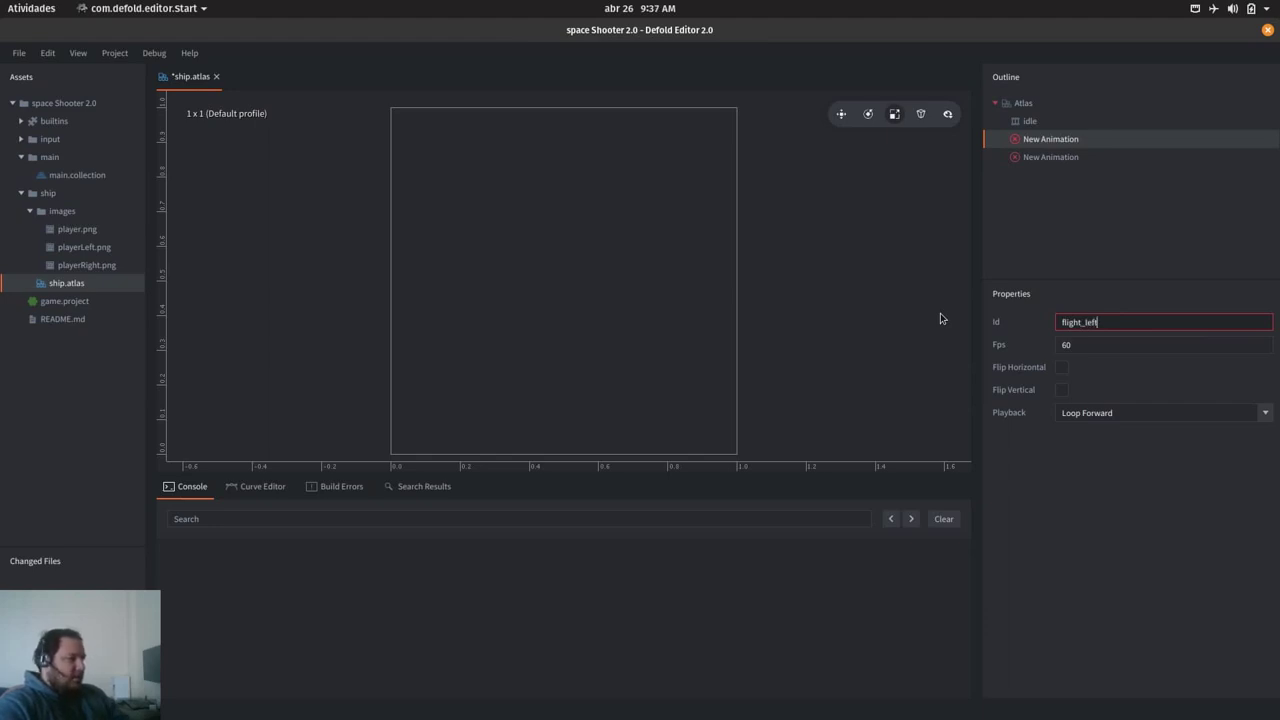
key(Return)
Step: Set the id of the remaining unnamed animation group to "flight_right", reusing the "flight_" prefix
key(ctrl+c)
click(1068, 158)
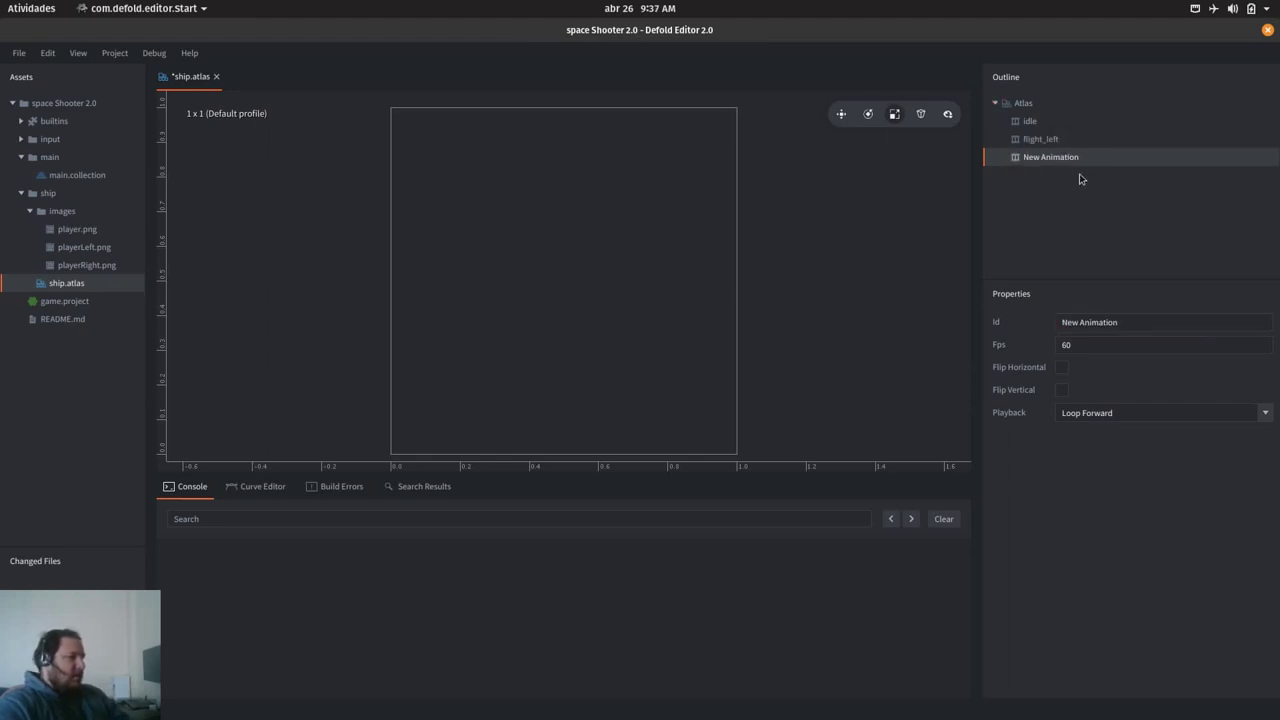
triple_click(1170, 321)
key(ctrl+v)
key(BackSpace)
key(BackSpace)
key(BackSpace)
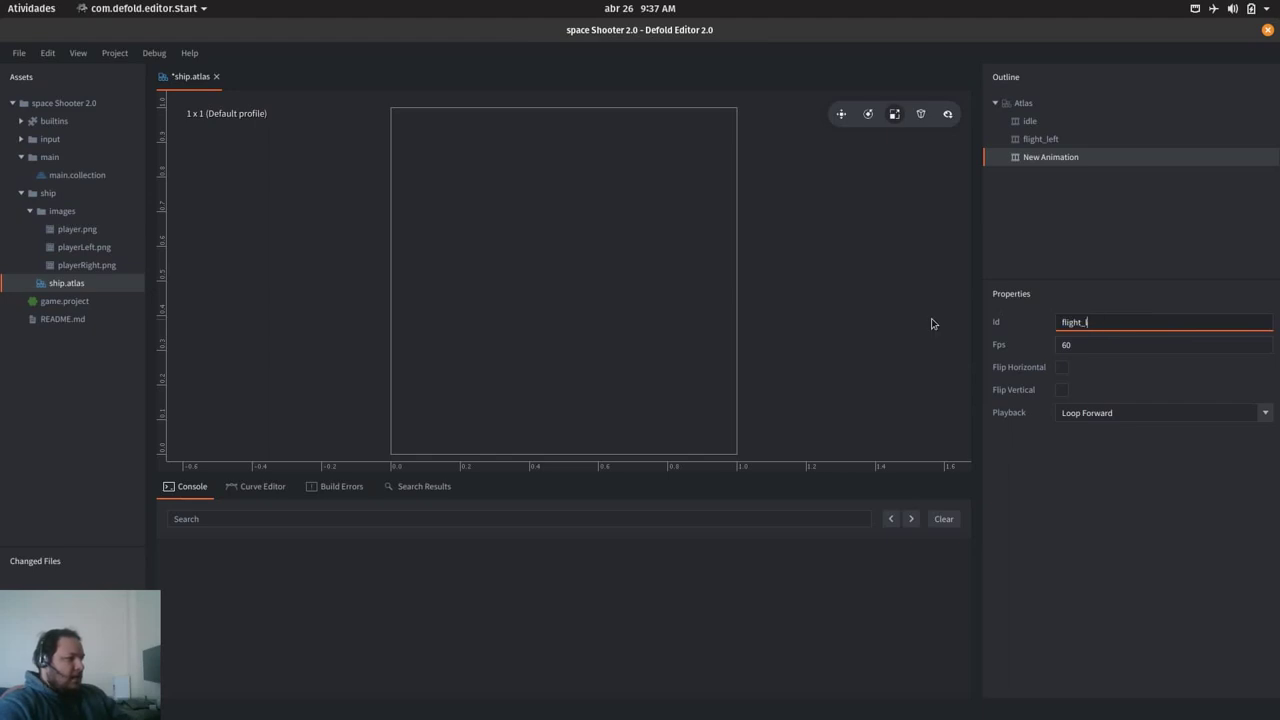
text(right)
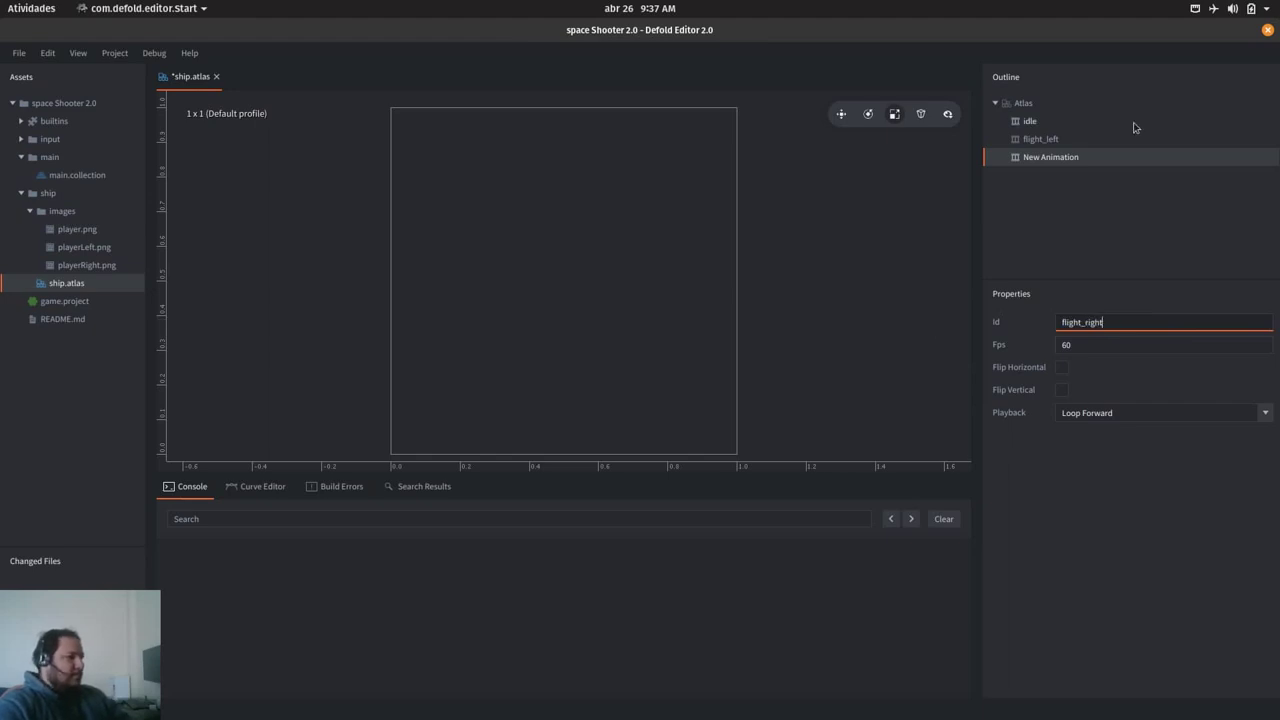
Step: Set the playback of the idle, flight_left and flight_right animation groups to None
click(1035, 120)
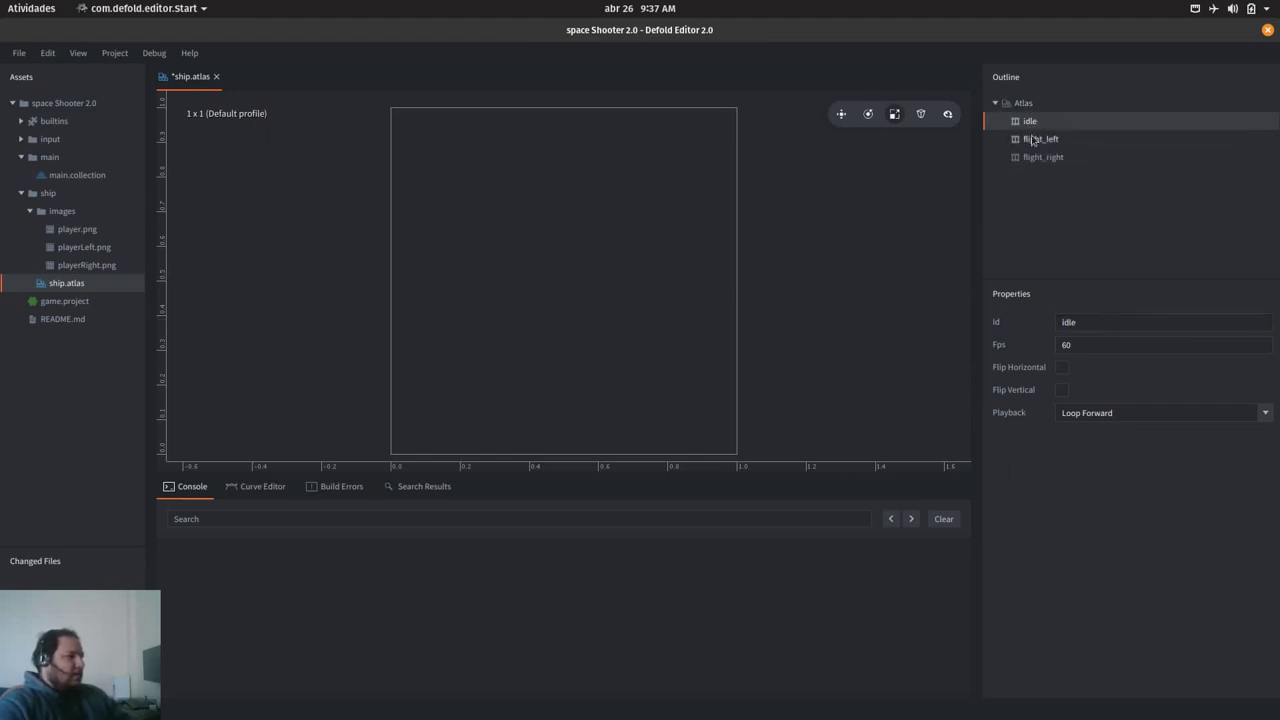
click(1265, 413)
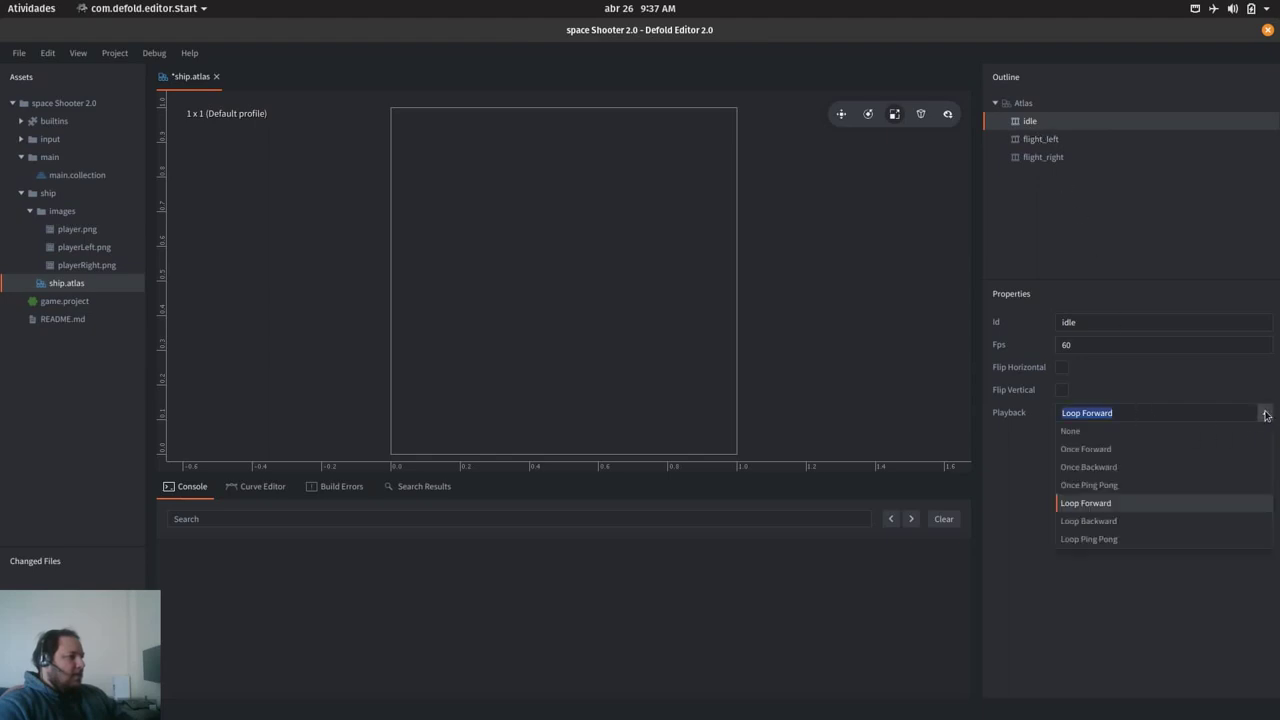
click(1144, 432)
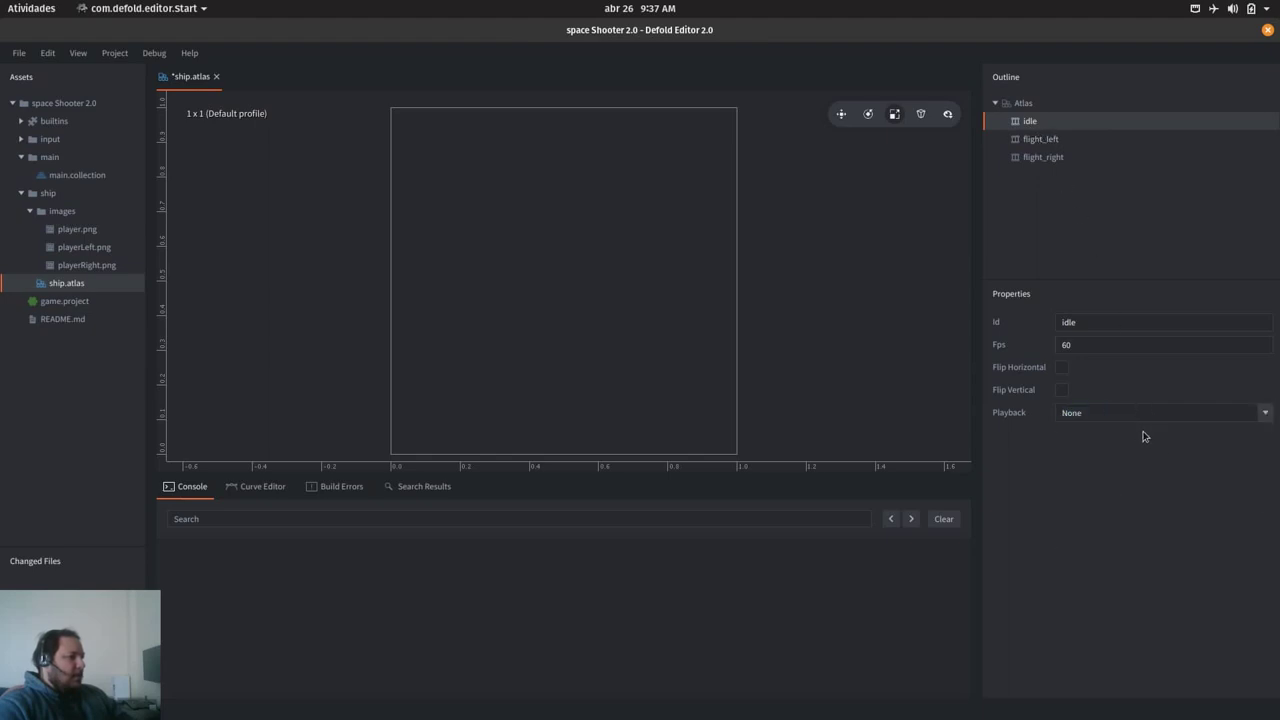
click(1045, 139)
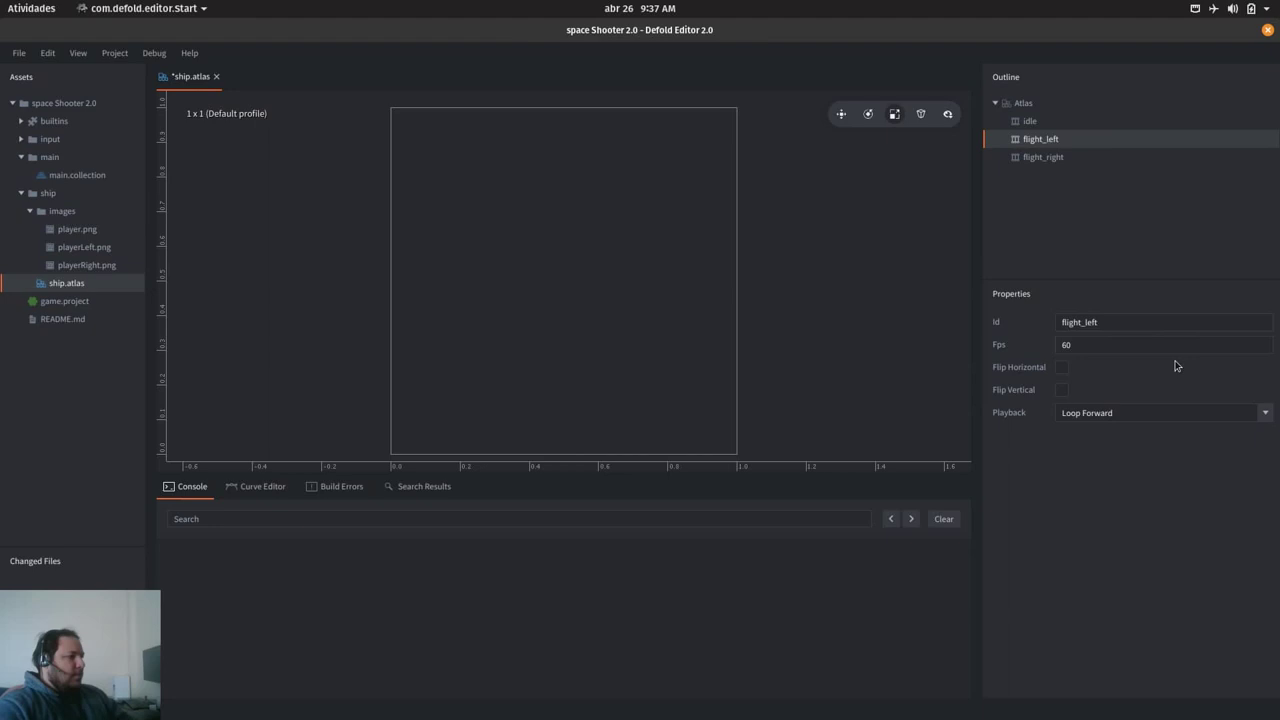
click(1265, 413)
click(1070, 431)
click(1045, 162)
click(1265, 412)
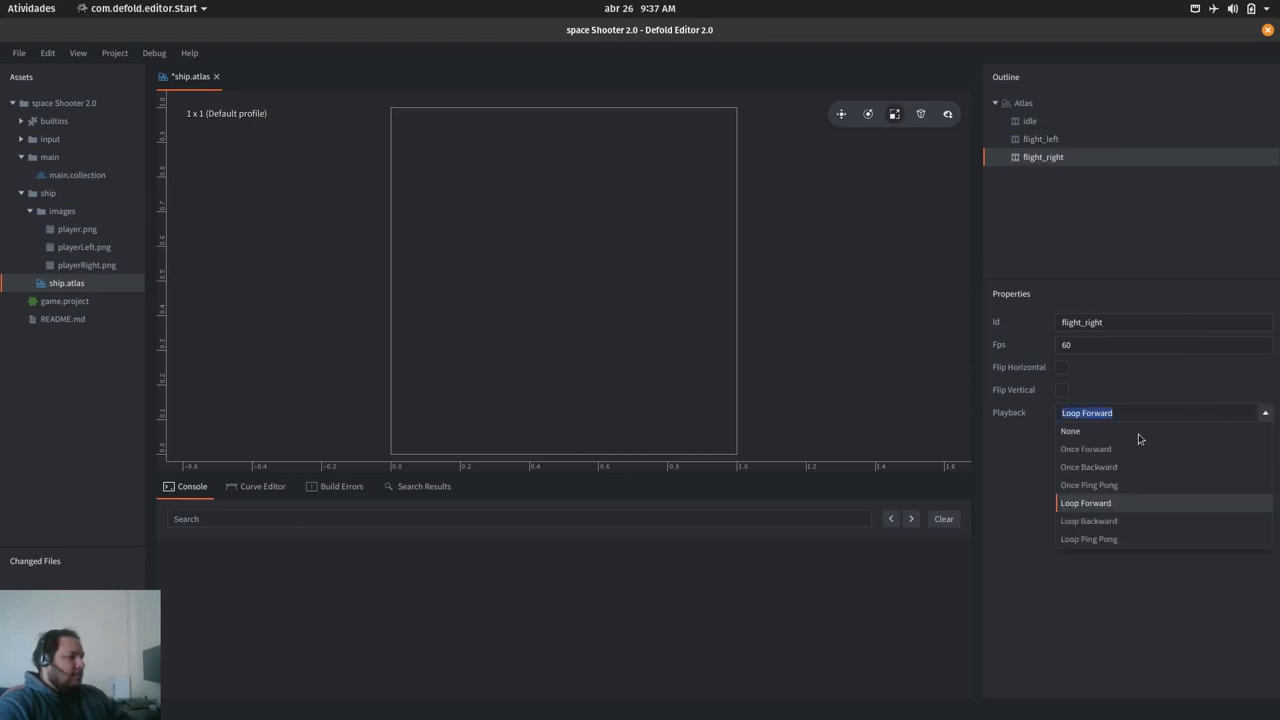
click(1140, 430)
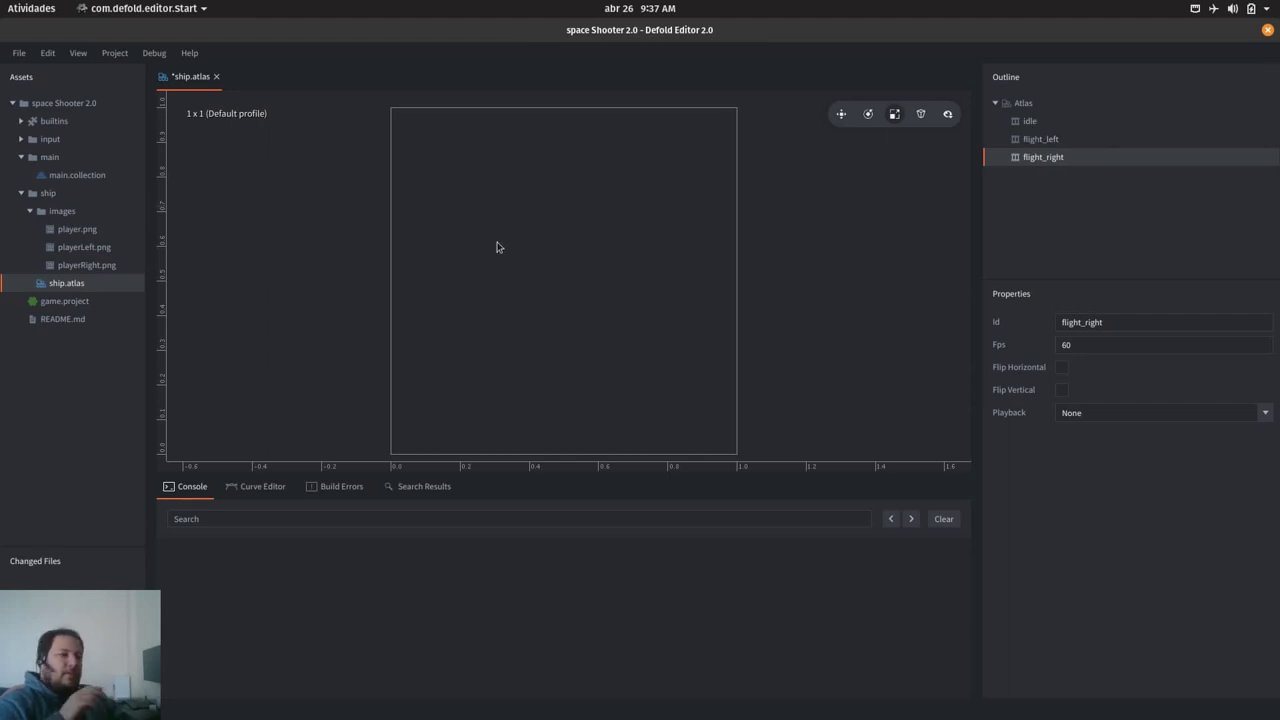
Step: Add /ship/images/player.png to the idle animation group, filtering the image list by "player"
right_click(1028, 126)
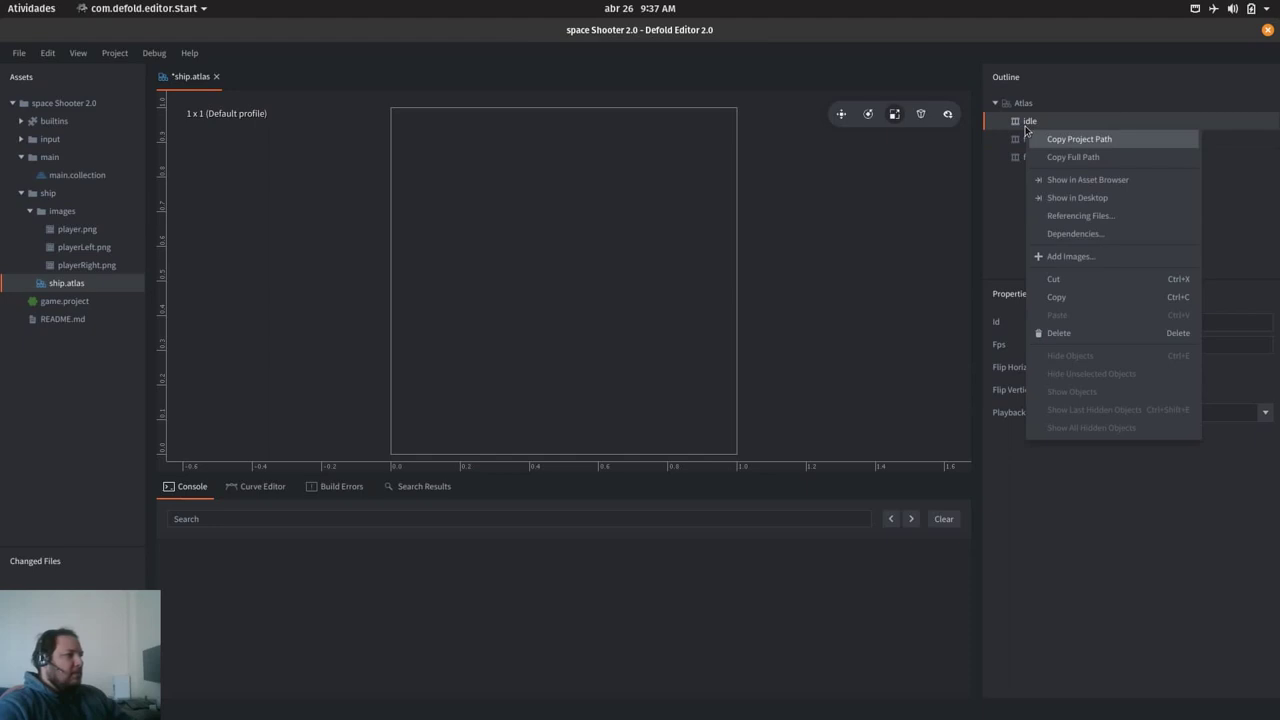
click(1110, 257)
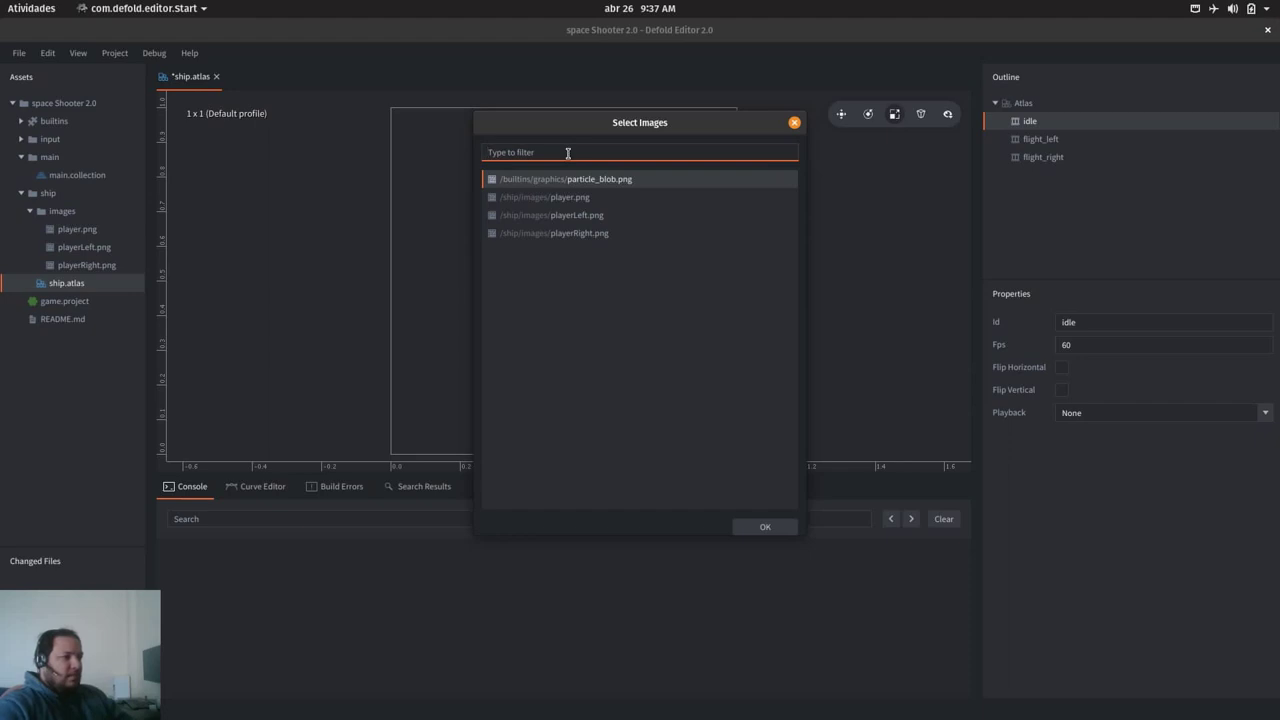
text(png)
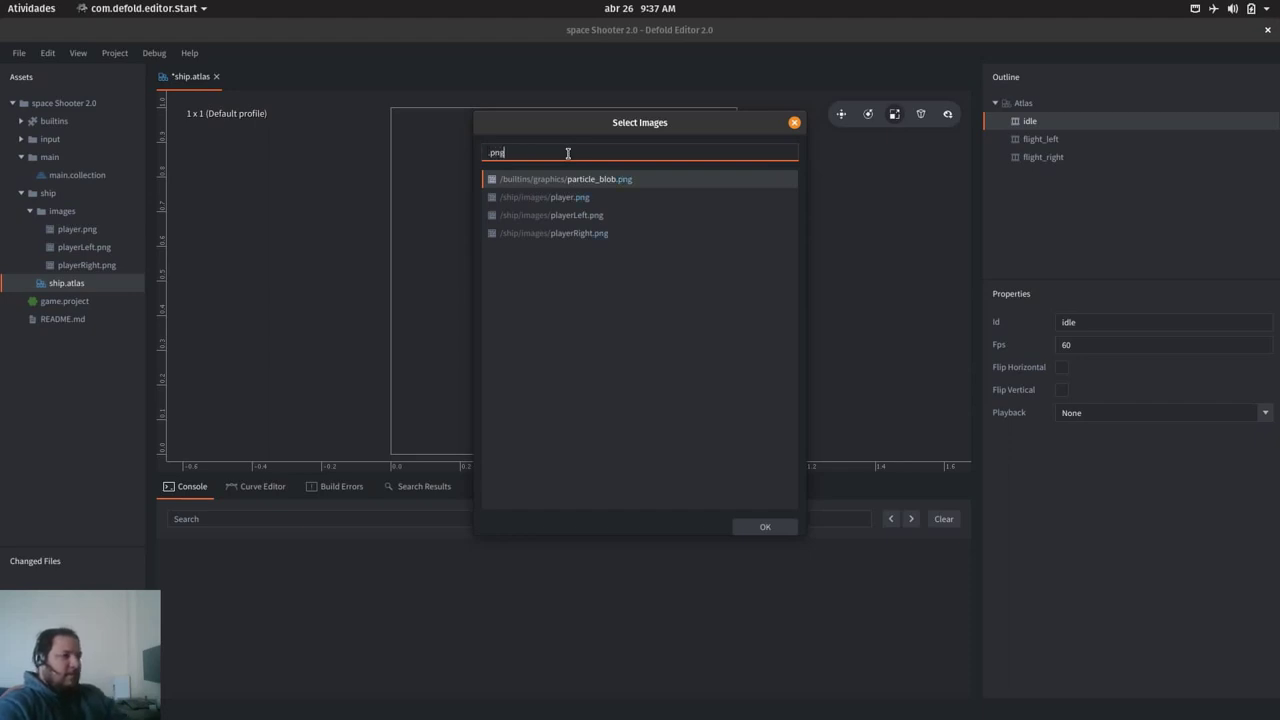
key(BackSpace)
key(BackSpace)
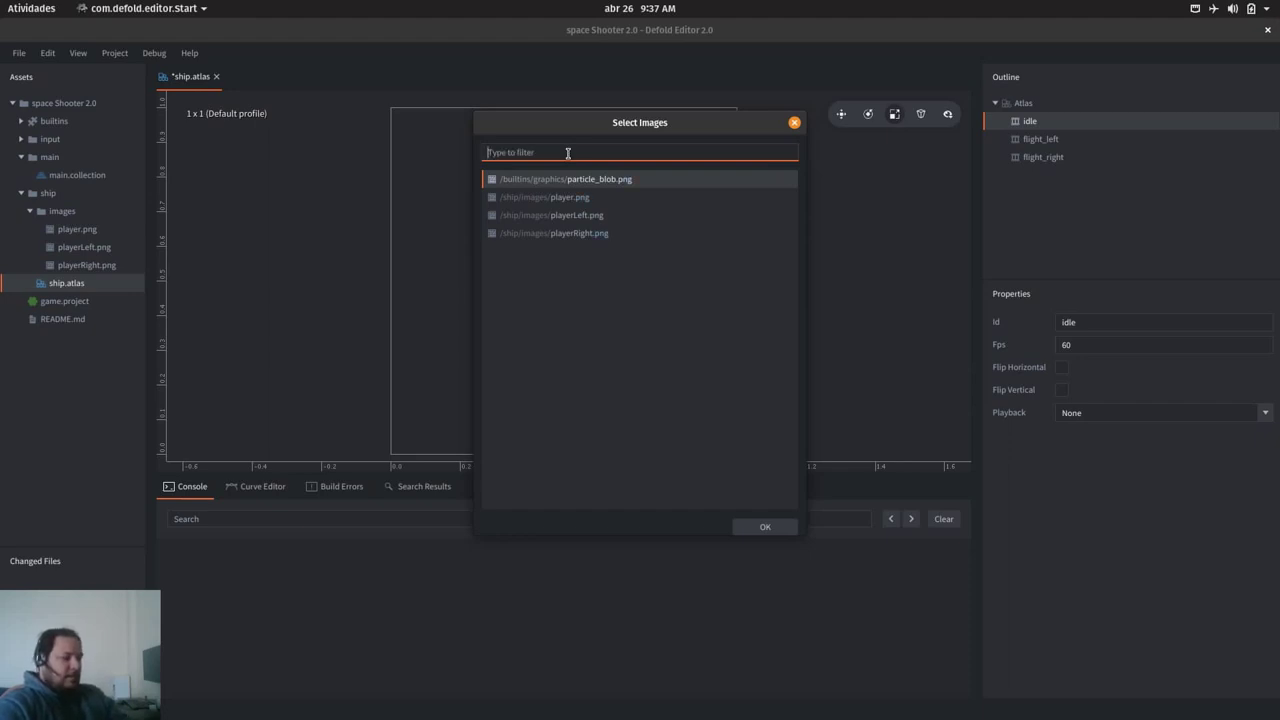
text(player)
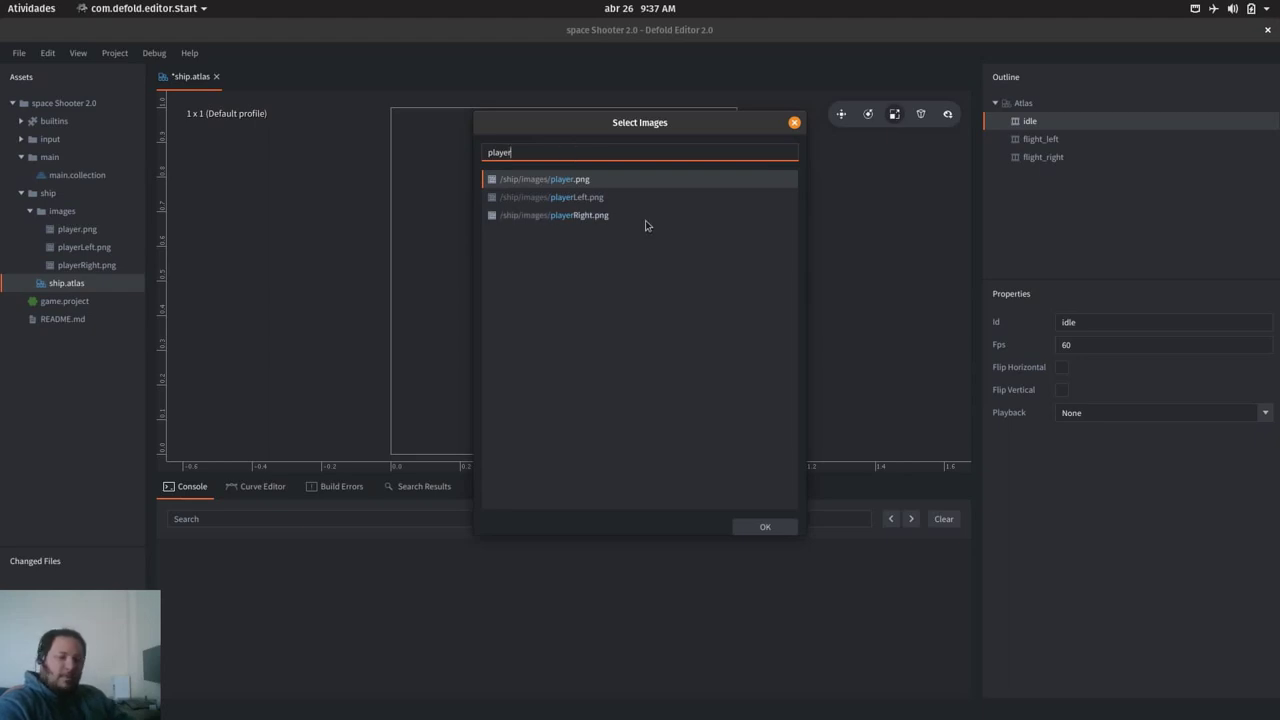
double_click(553, 186)
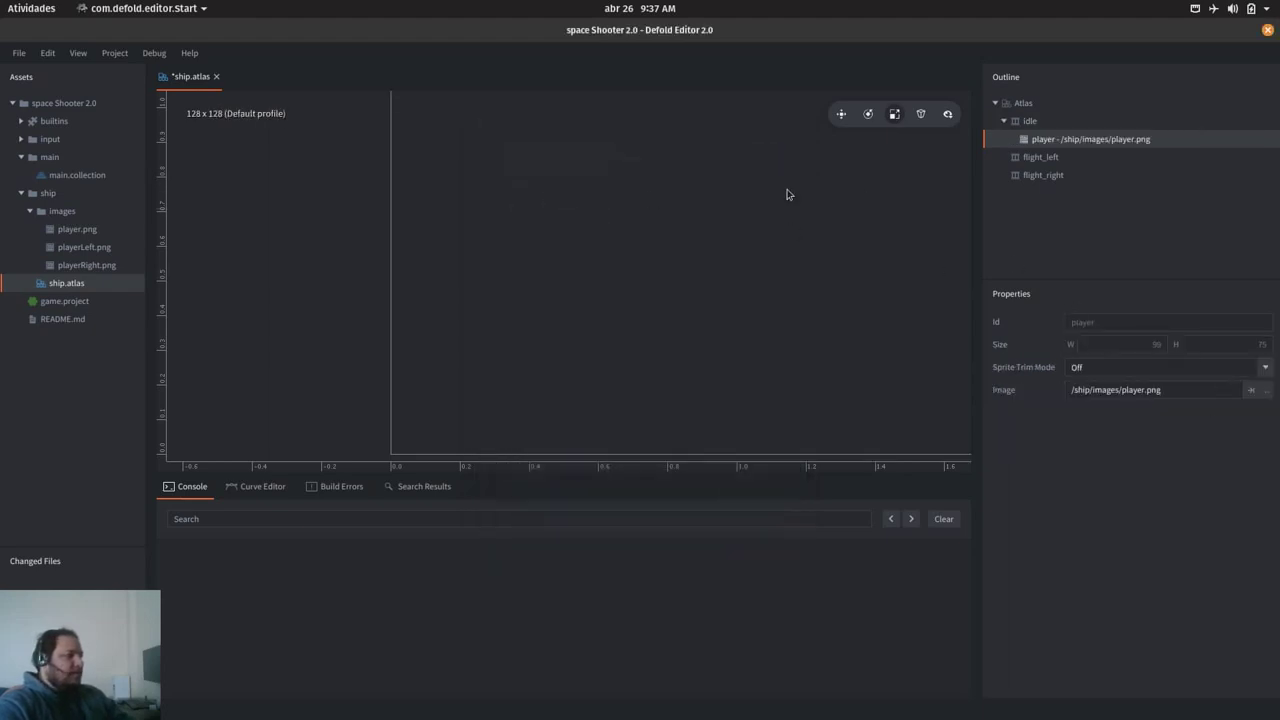
scroll(668, 300, down, 2)
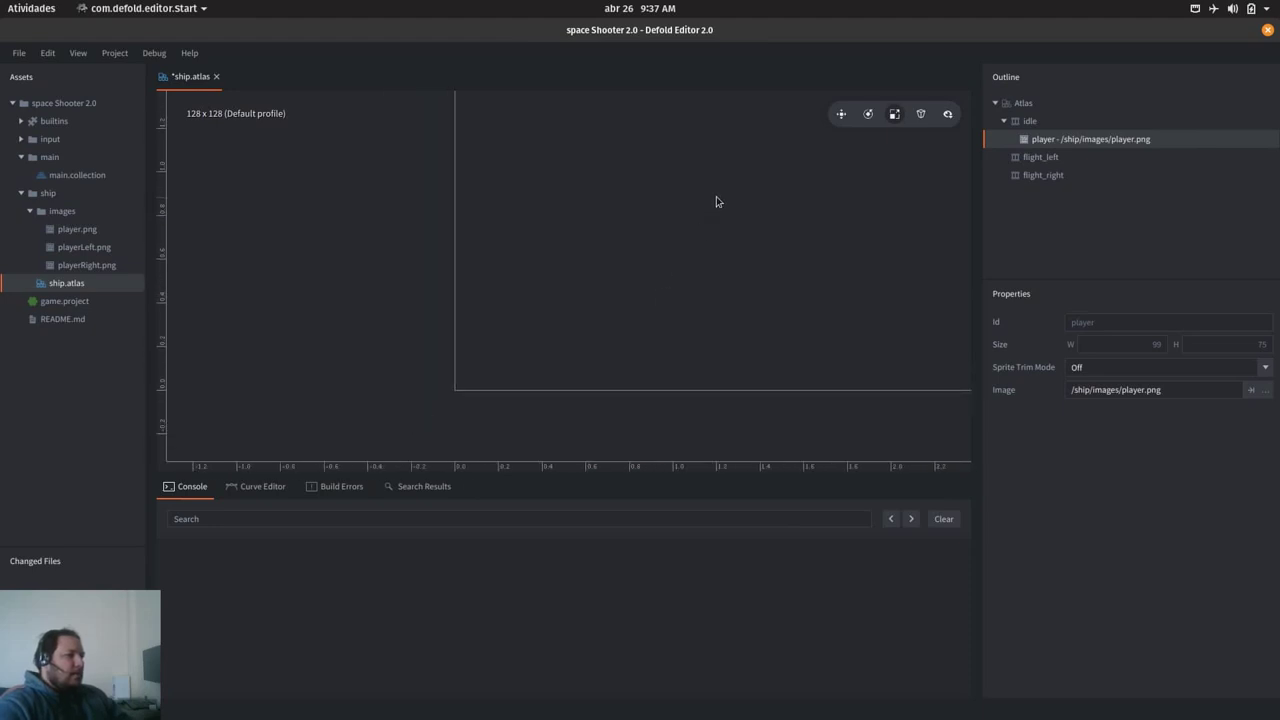
scroll(716, 202, up, 3)
scroll(526, 206, down, 2)
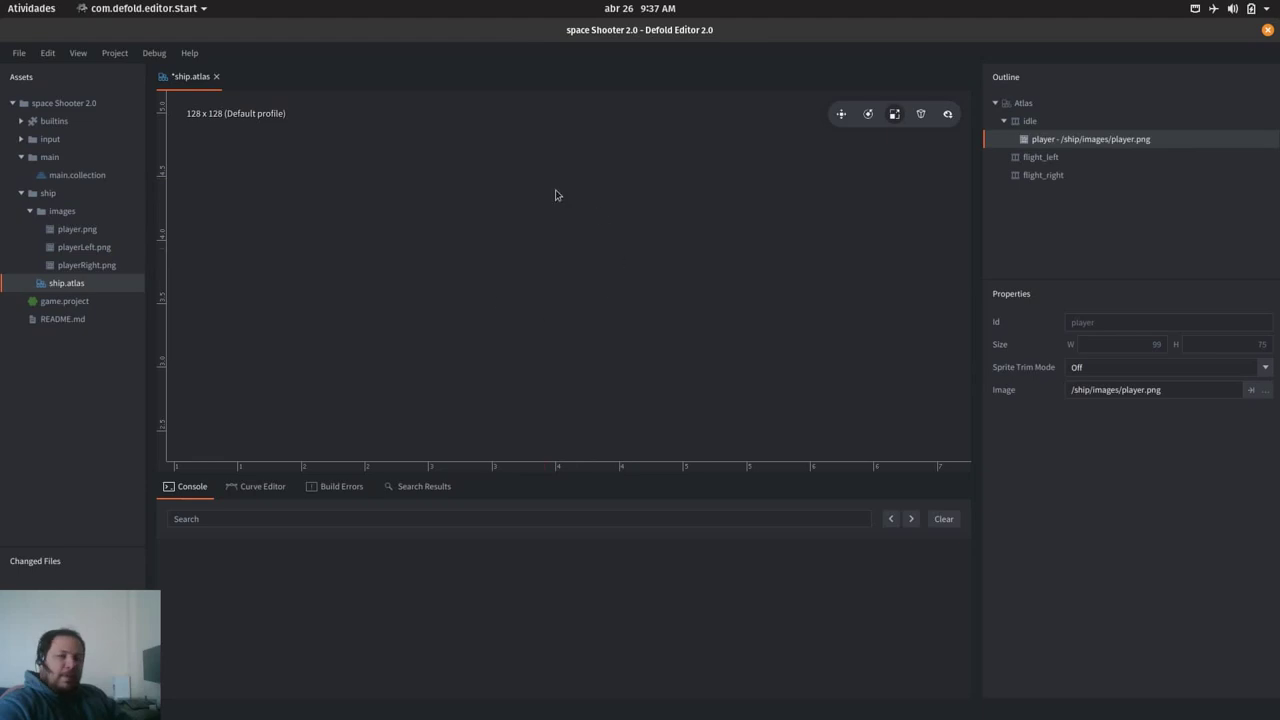
key(f)
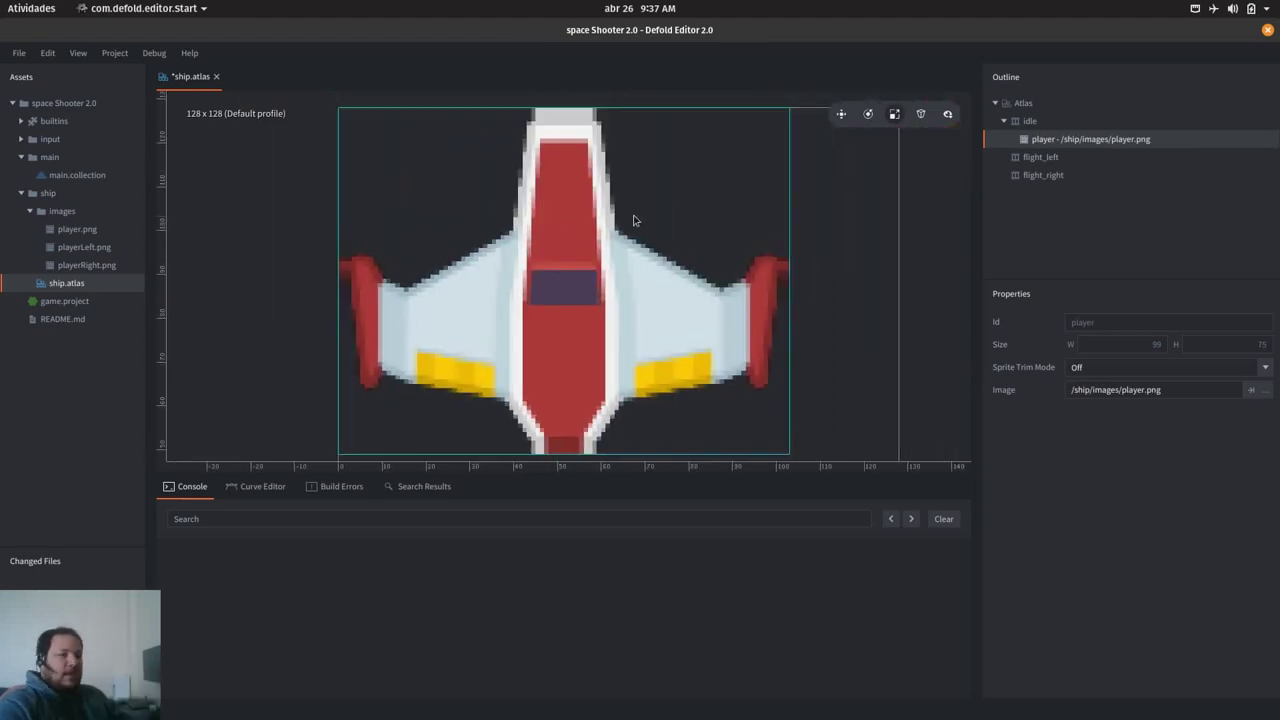
Step: Add /ship/images/playerLeft.png to the flight_left animation group
right_click(1048, 165)
click(1094, 292)
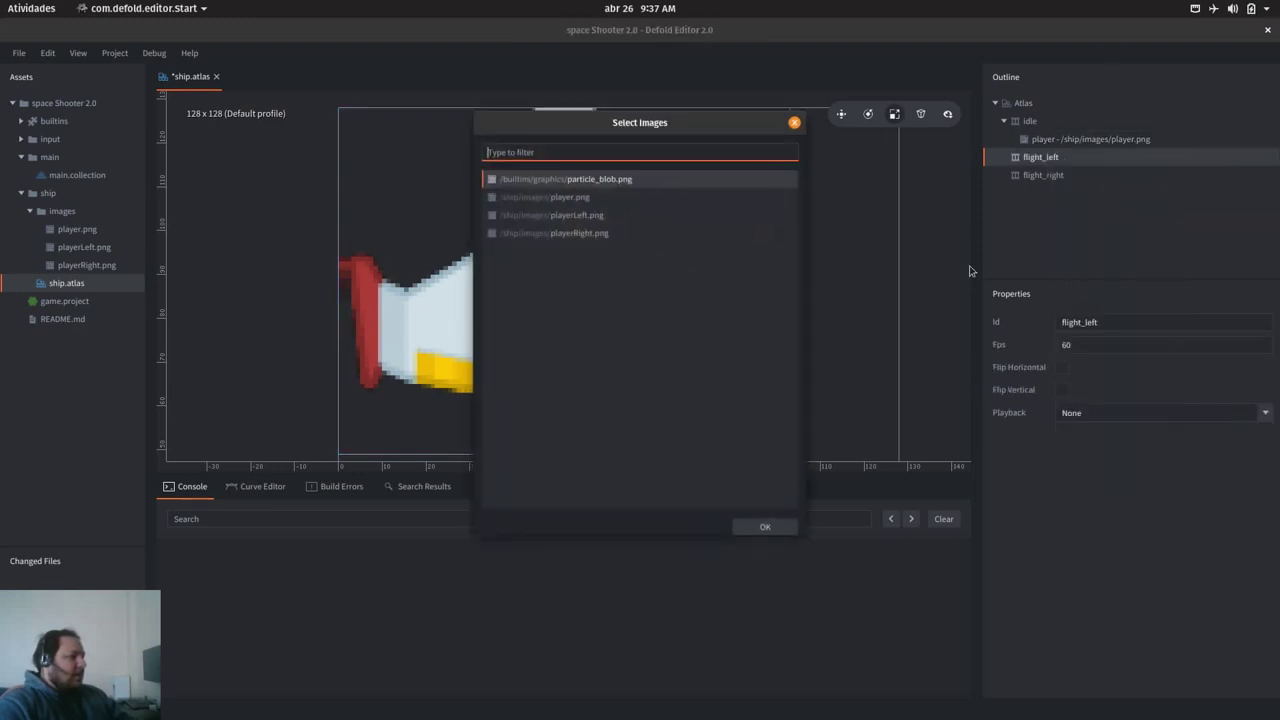
click(560, 216)
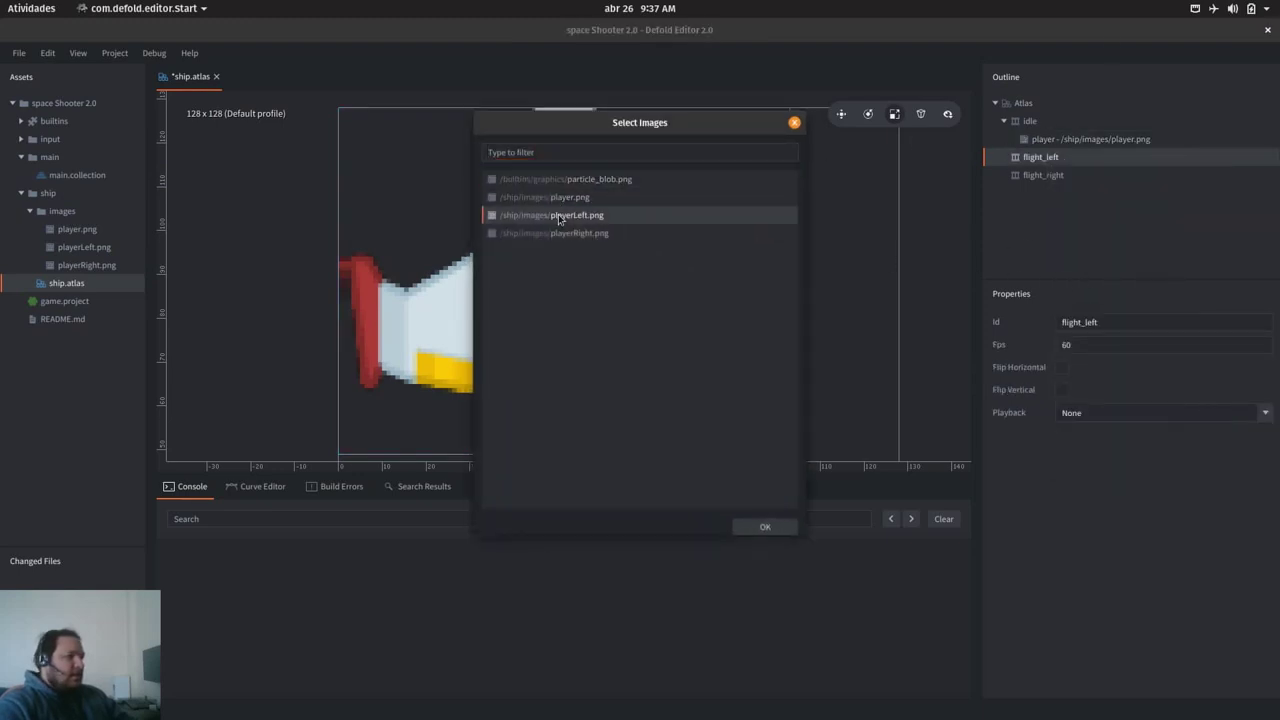
click(760, 526)
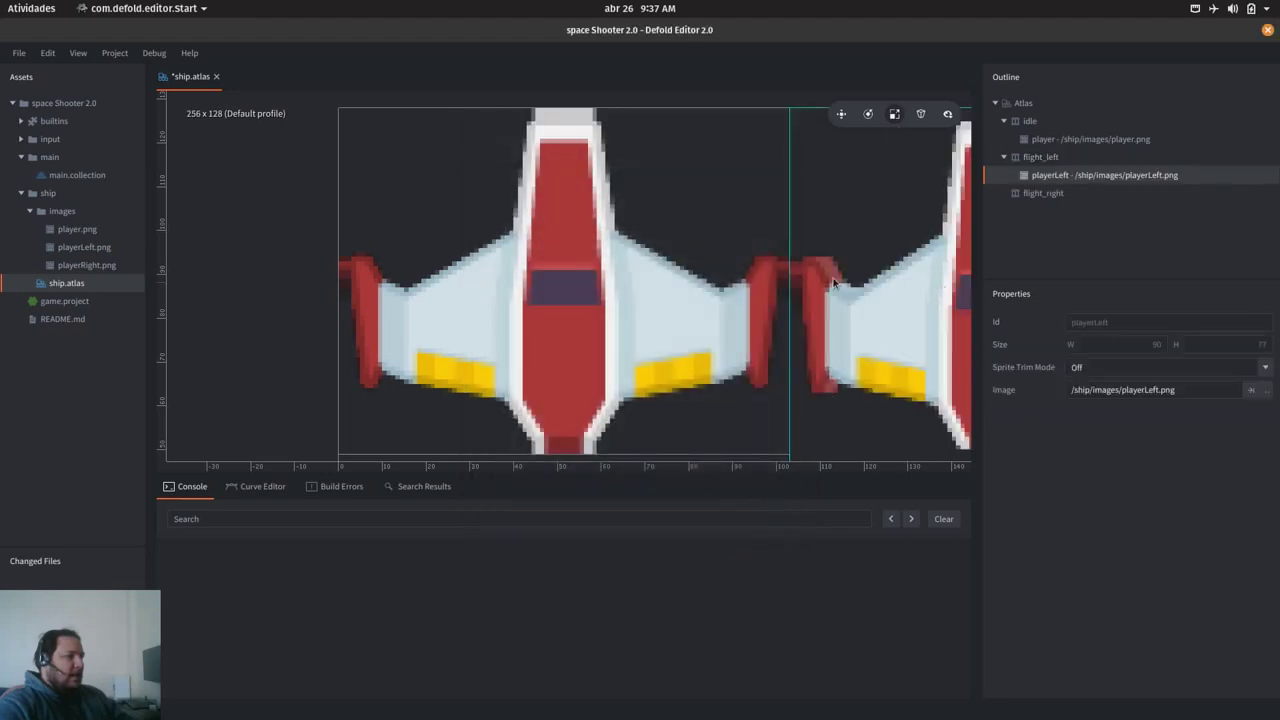
key(f)
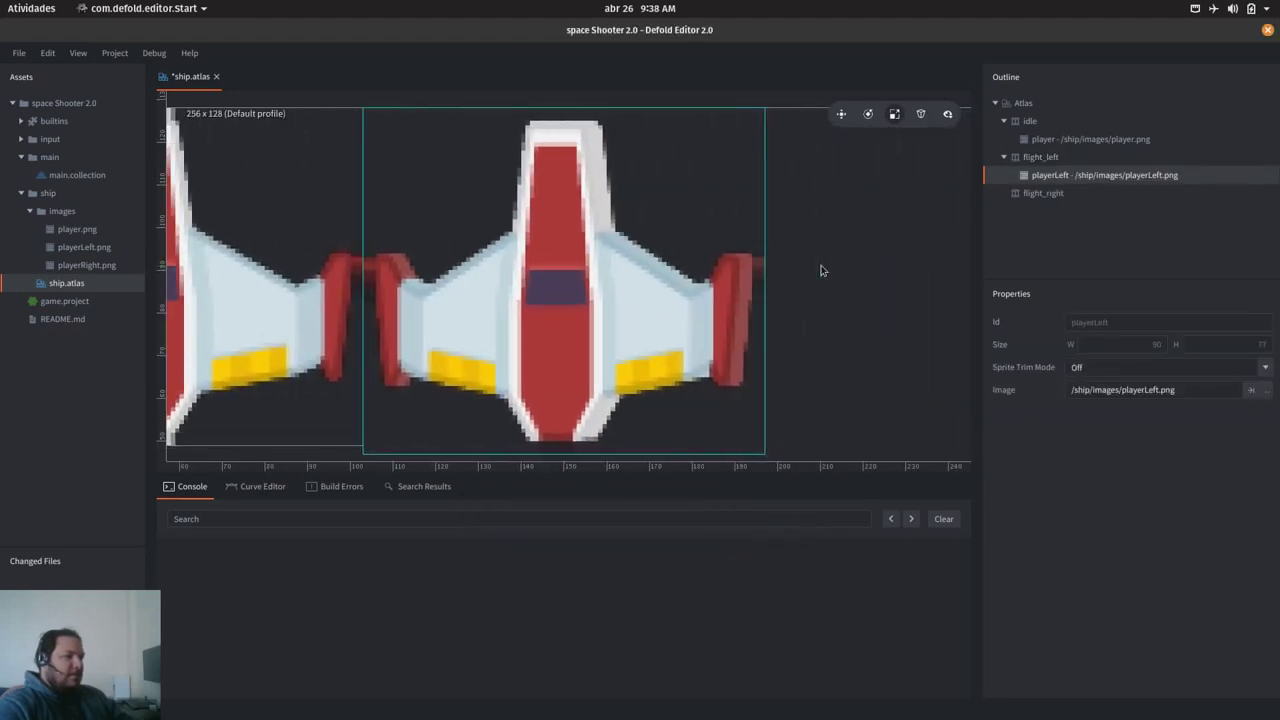
click(840, 265)
key(f)
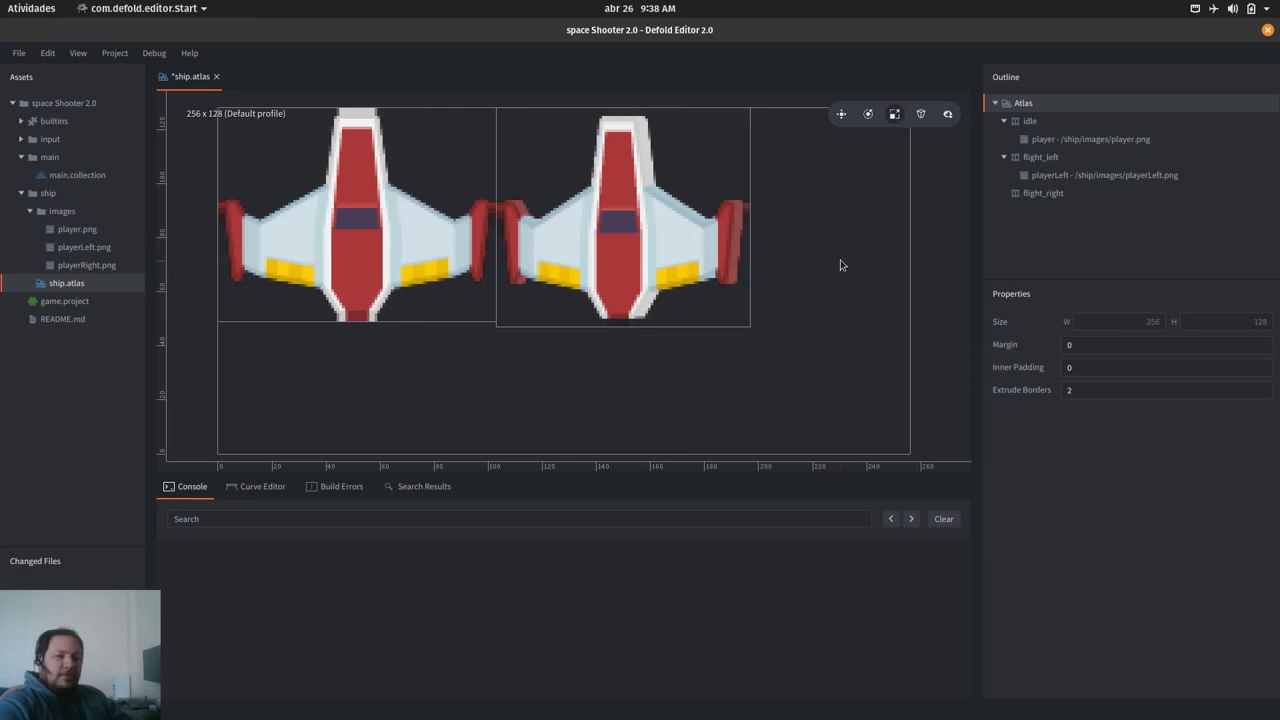
Step: Add /ship/images/playerRight.png to the flight_right animation group
click(1043, 193)
right_click(1047, 192)
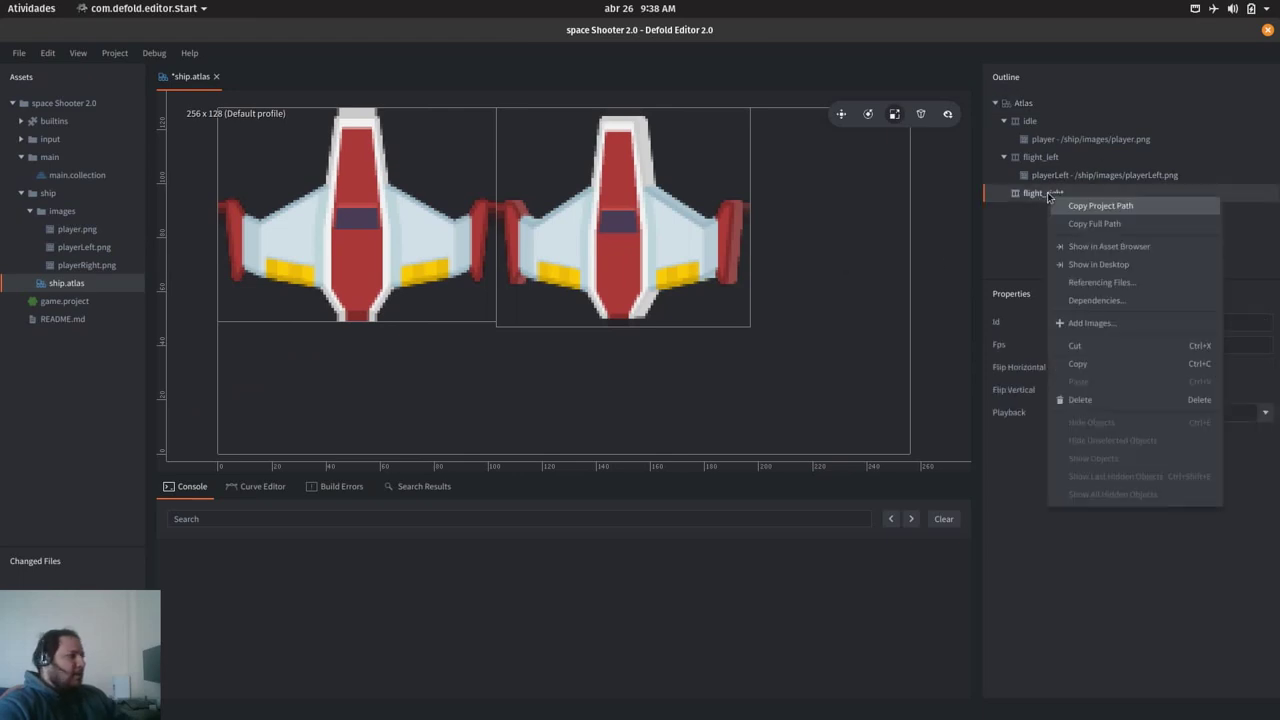
click(1090, 322)
click(579, 232)
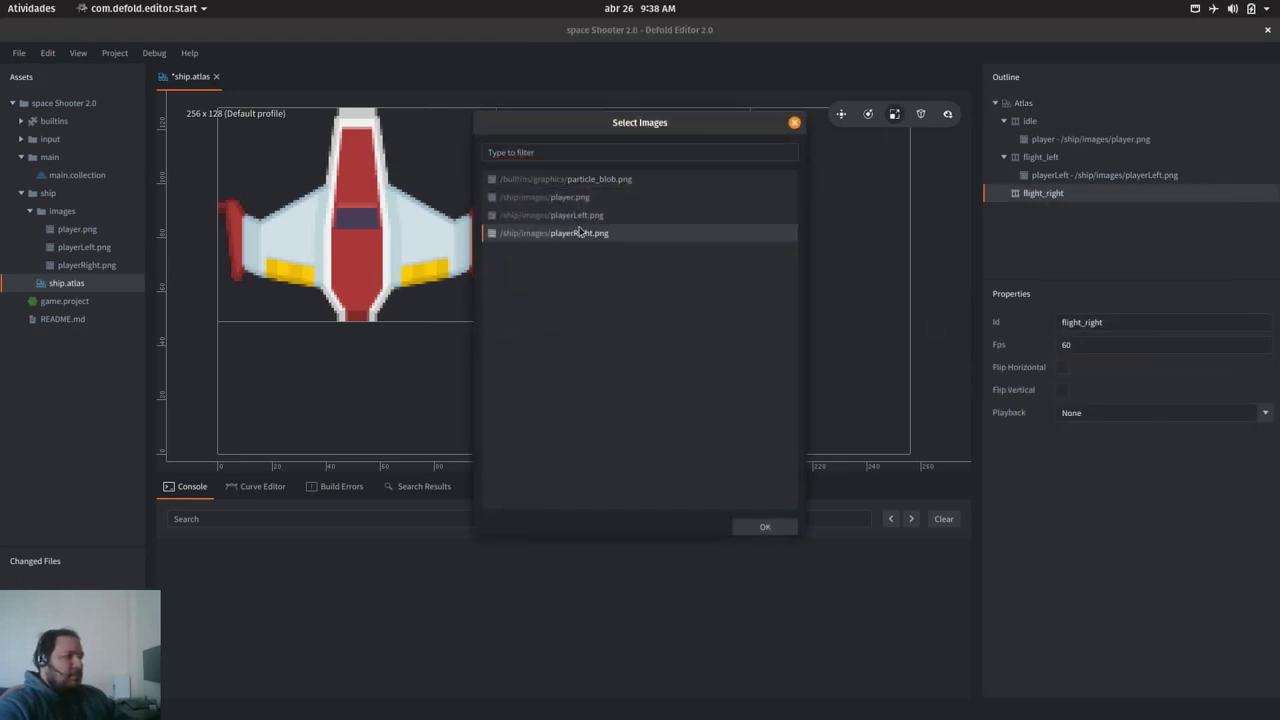
click(766, 527)
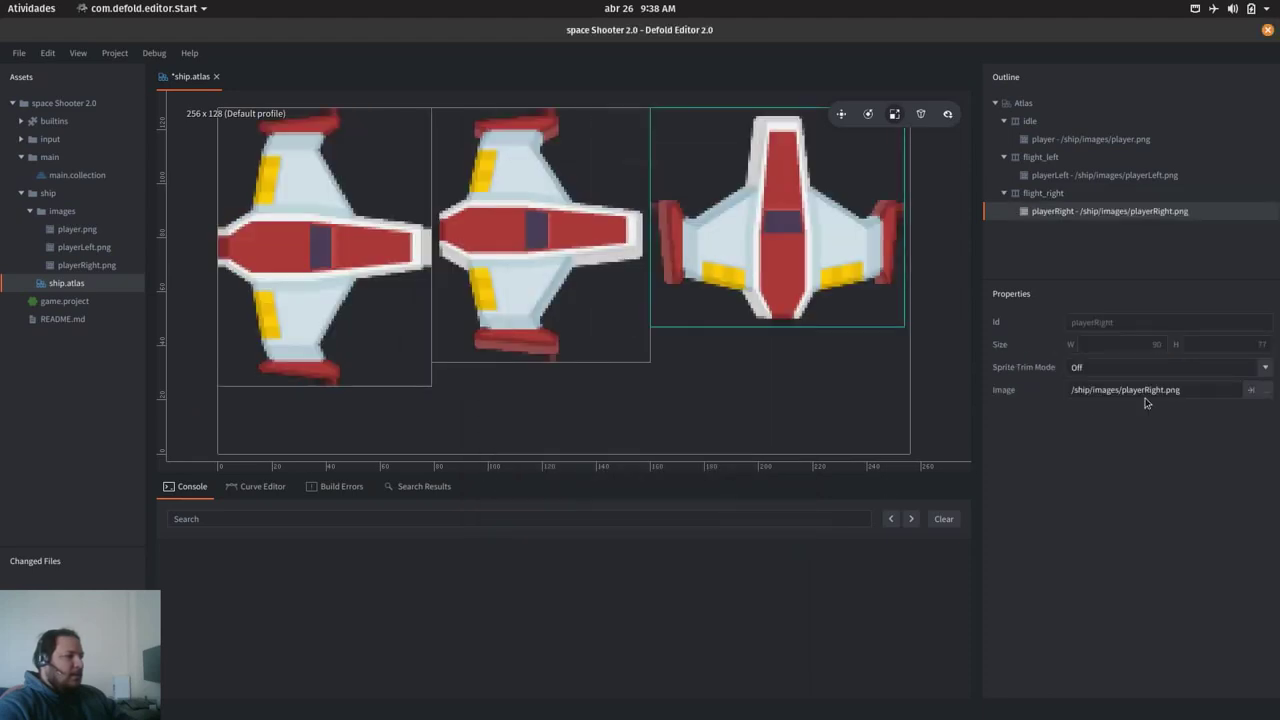
click(710, 370)
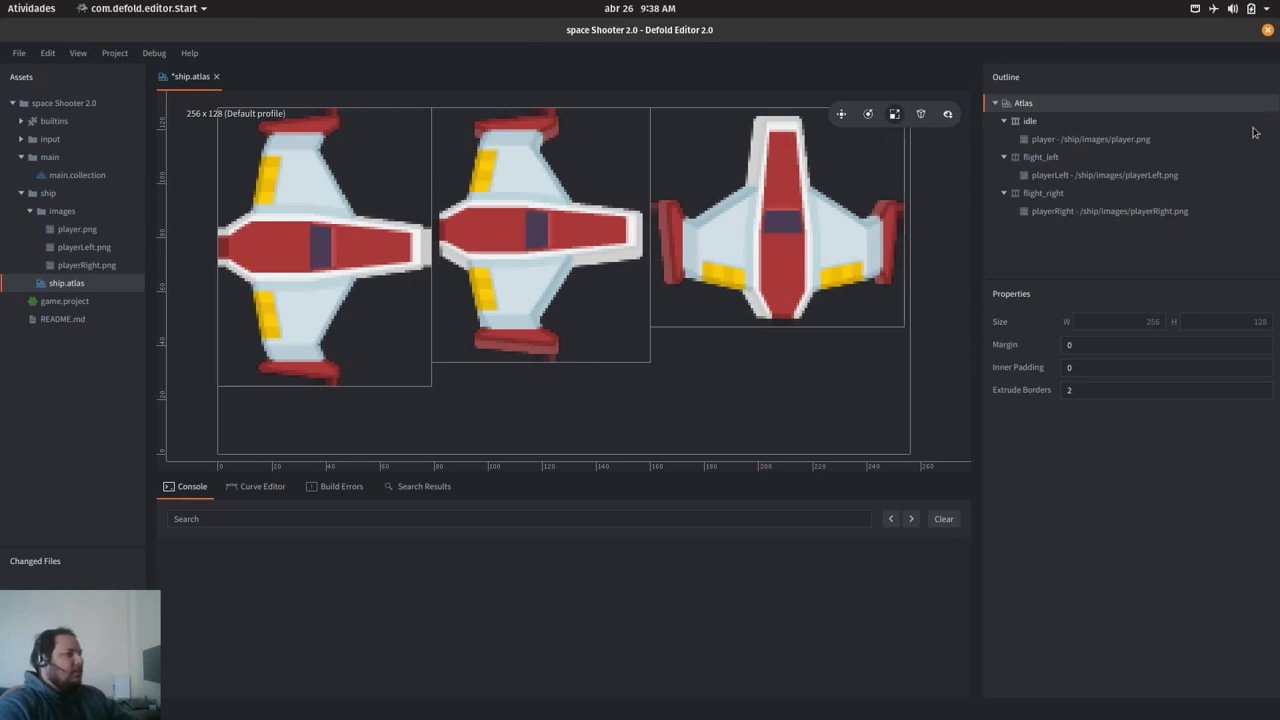
Step: Preview the flight_right animation in the atlas view and check its Fps property
click(1045, 195)
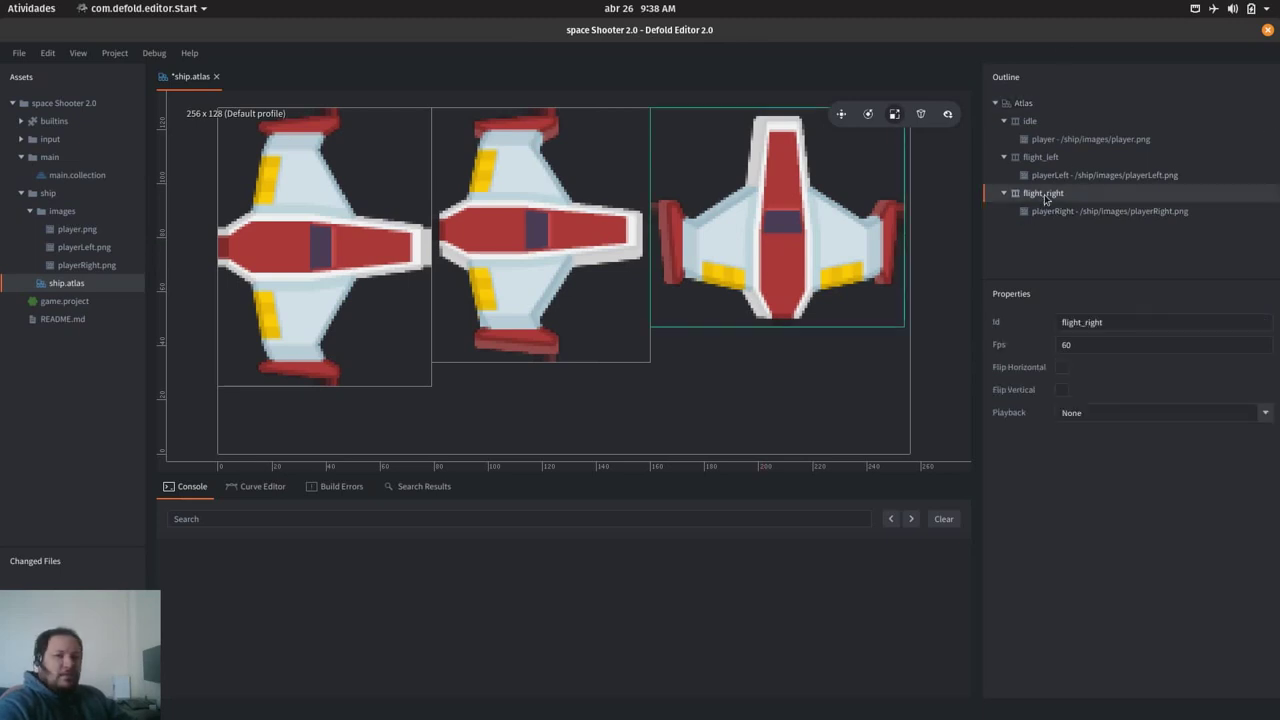
key(space)
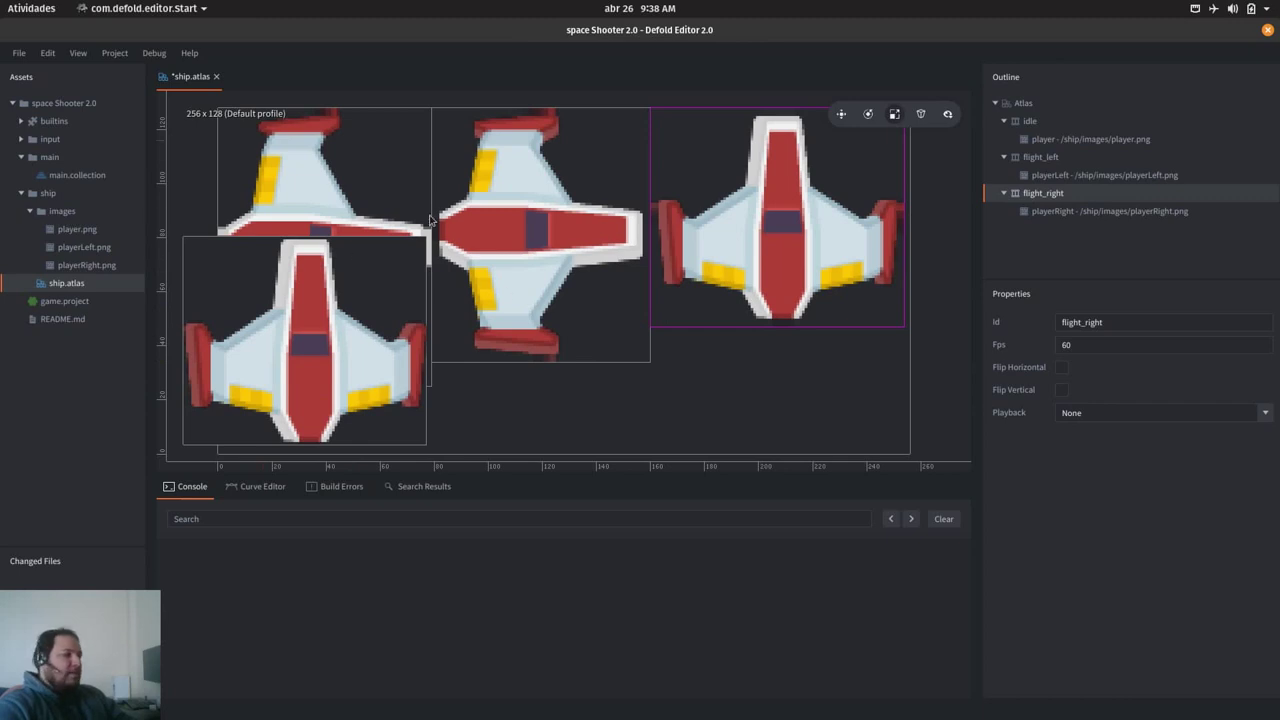
double_click(1066, 346)
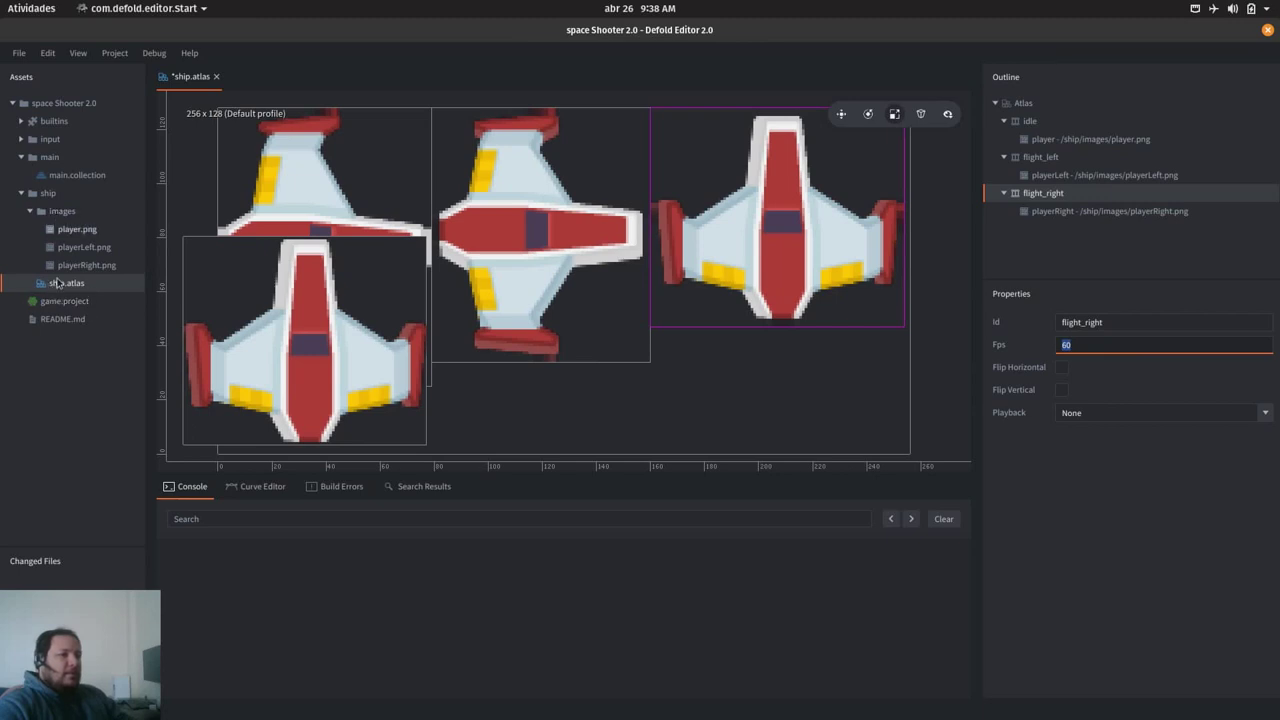
Step: Create a new game object file named "ship" in the ship folder
click(44, 194)
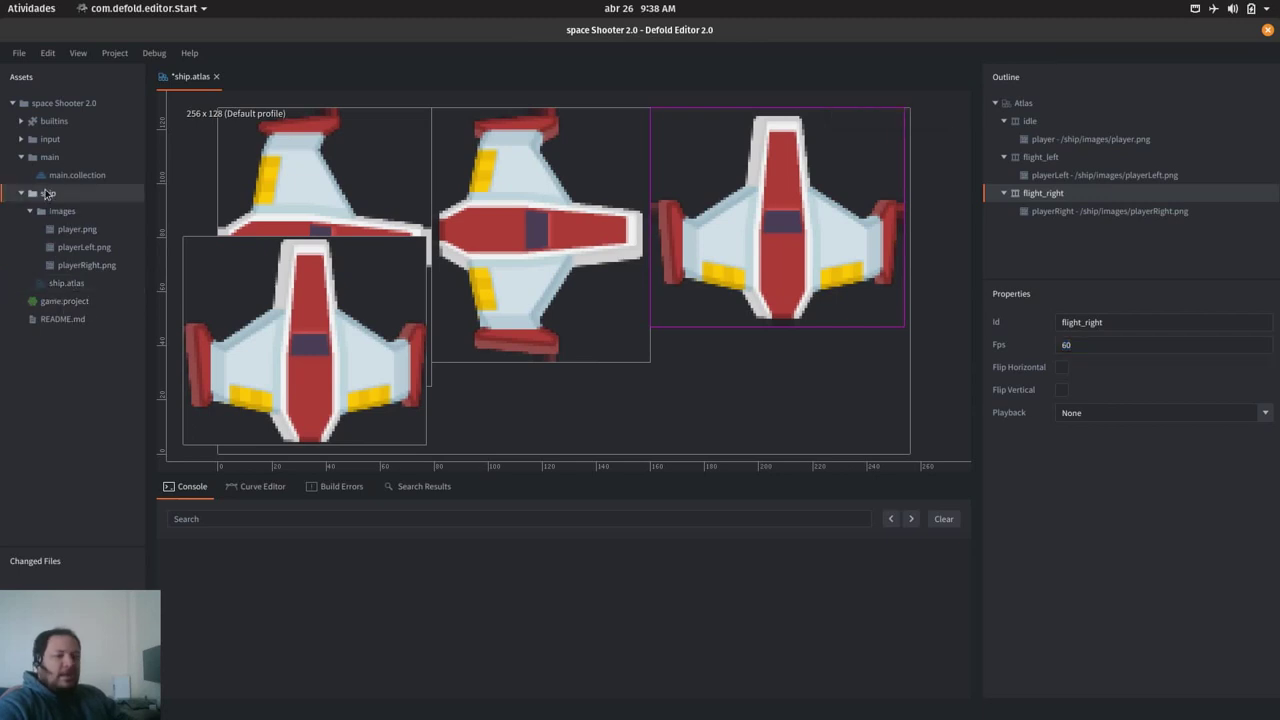
right_click(44, 196)
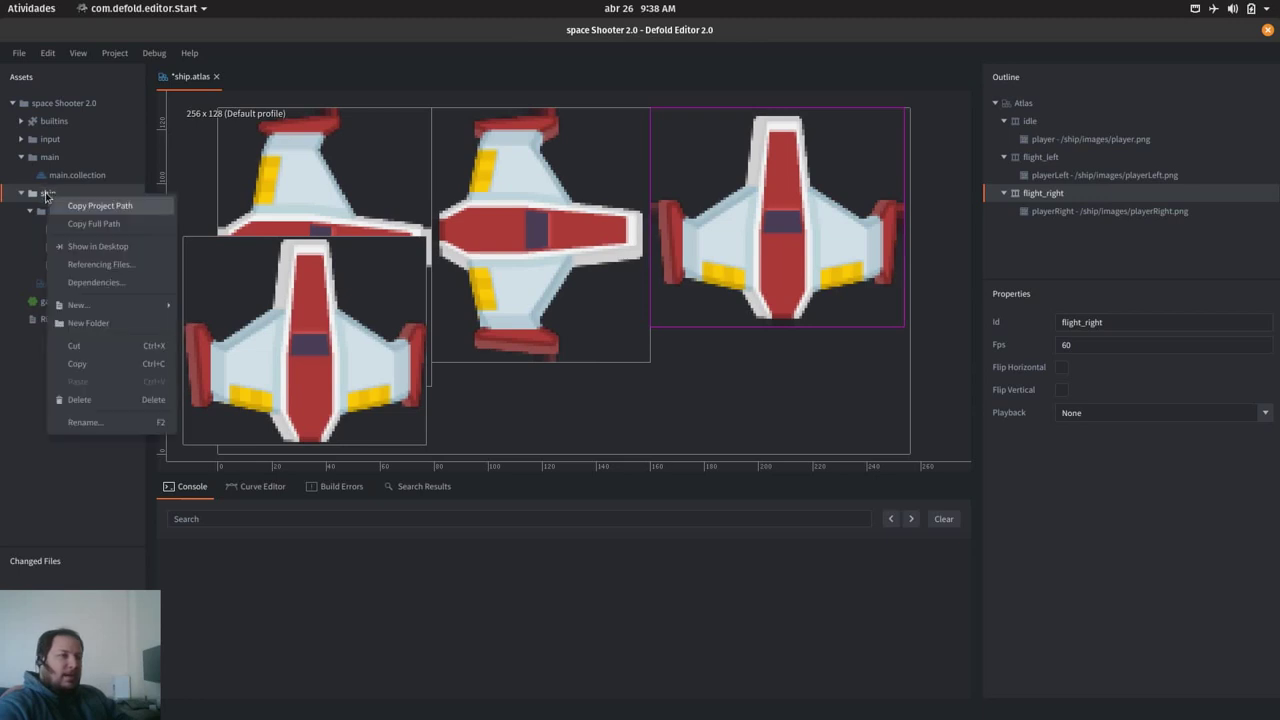
mouse_move(140, 312)
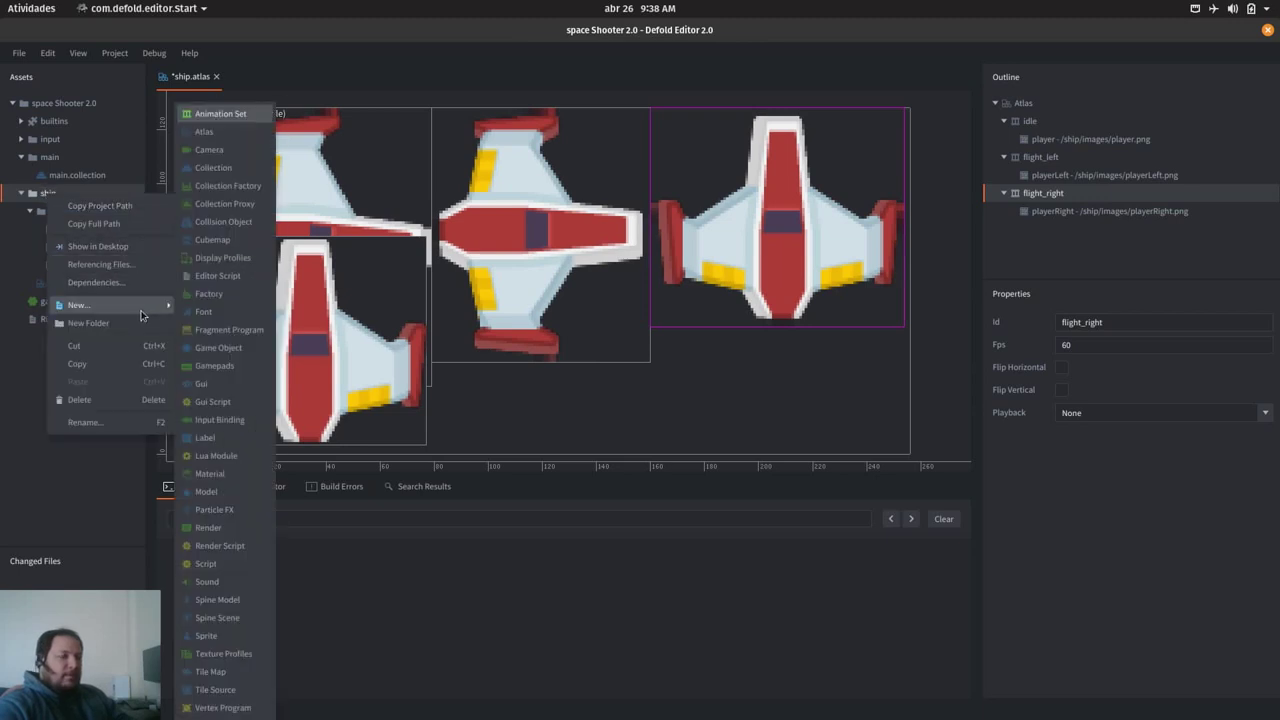
click(232, 354)
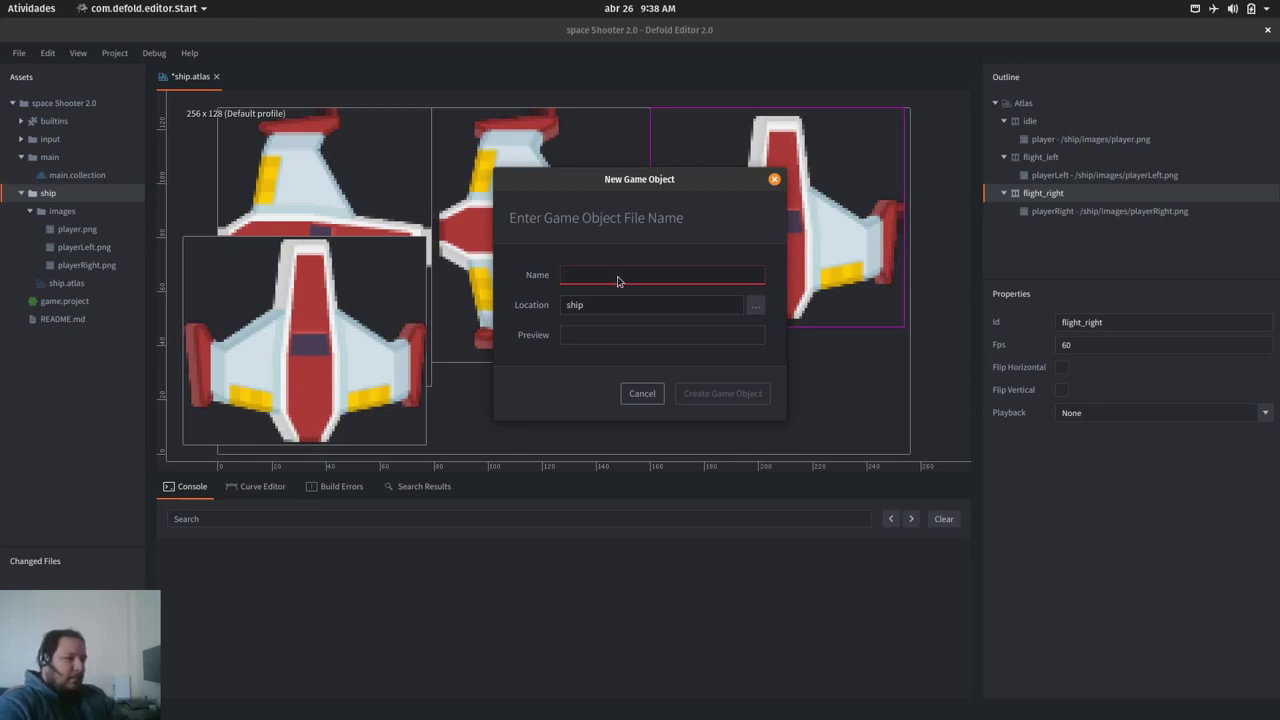
text(s)
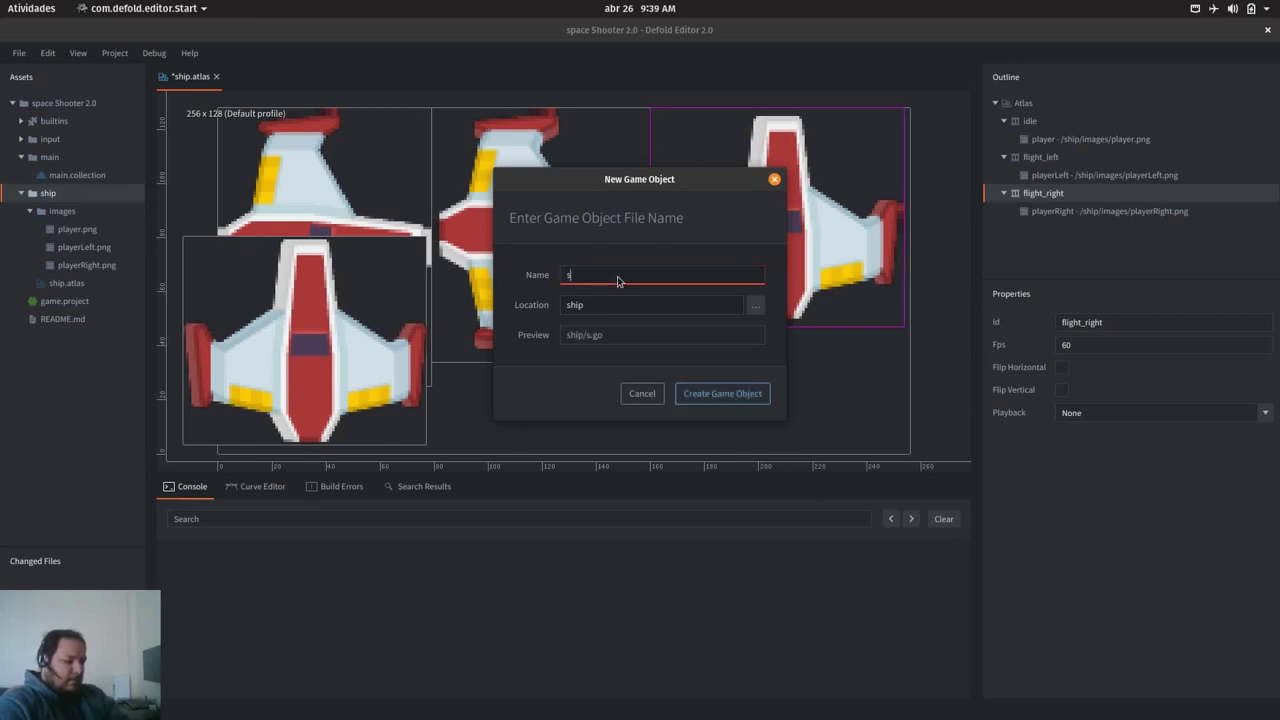
text(hip)
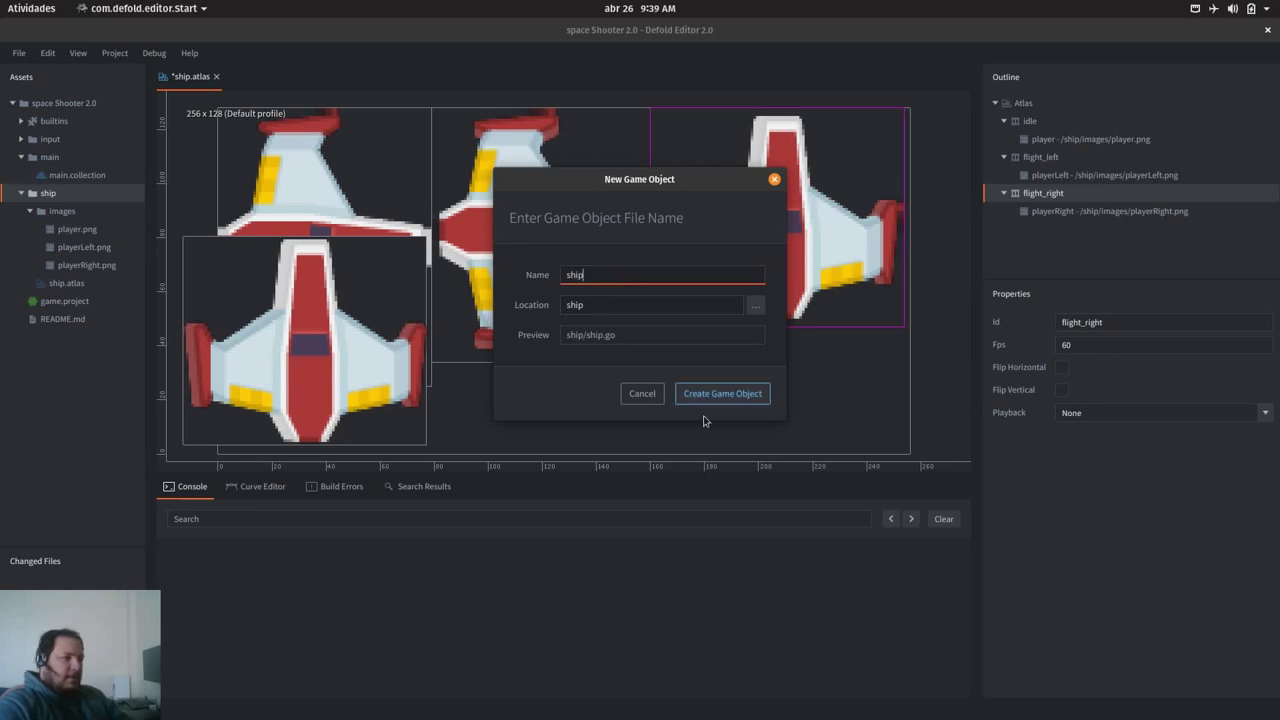
click(736, 395)
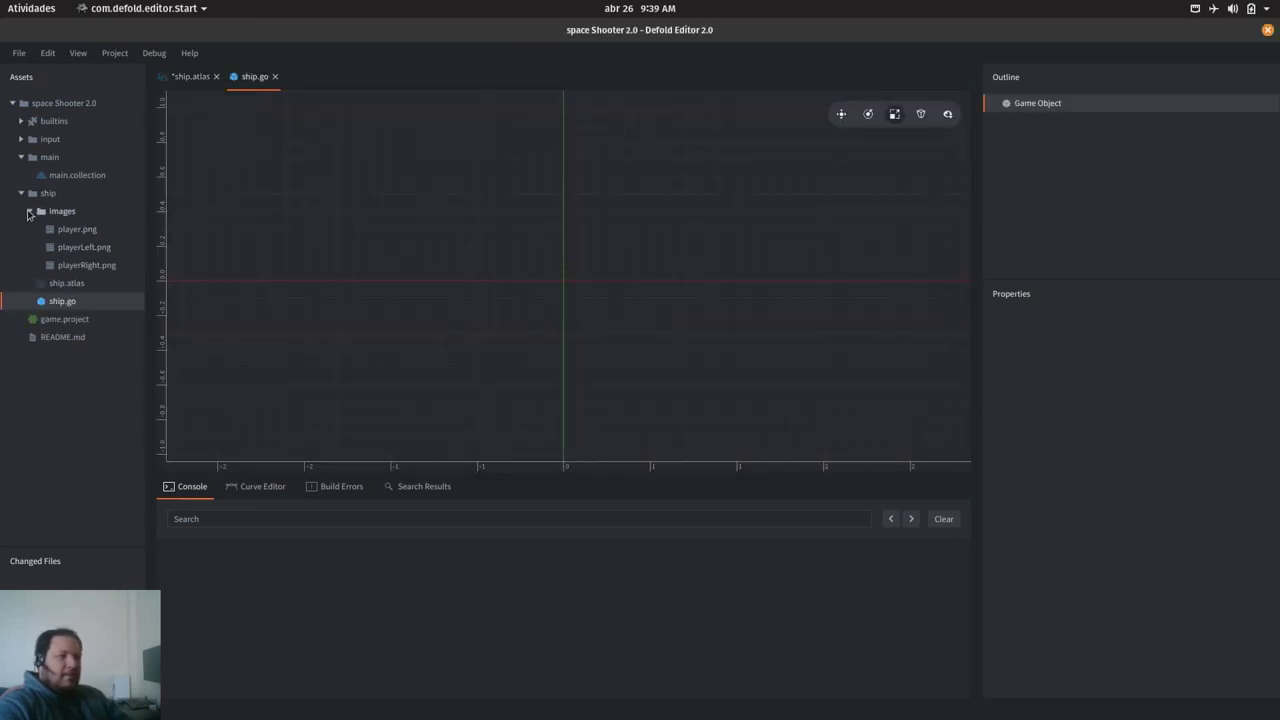
Step: Collapse the images folder inside the ship folder and select ship.go
click(29, 211)
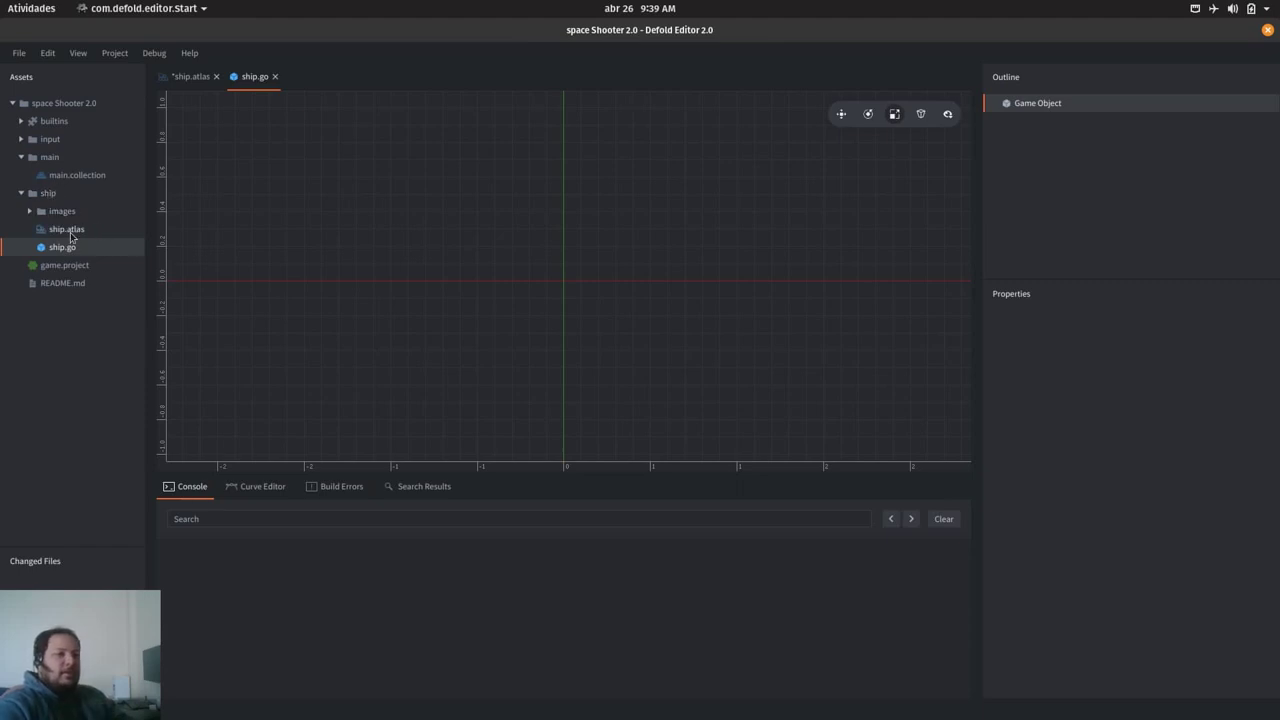
click(70, 232)
click(30, 211)
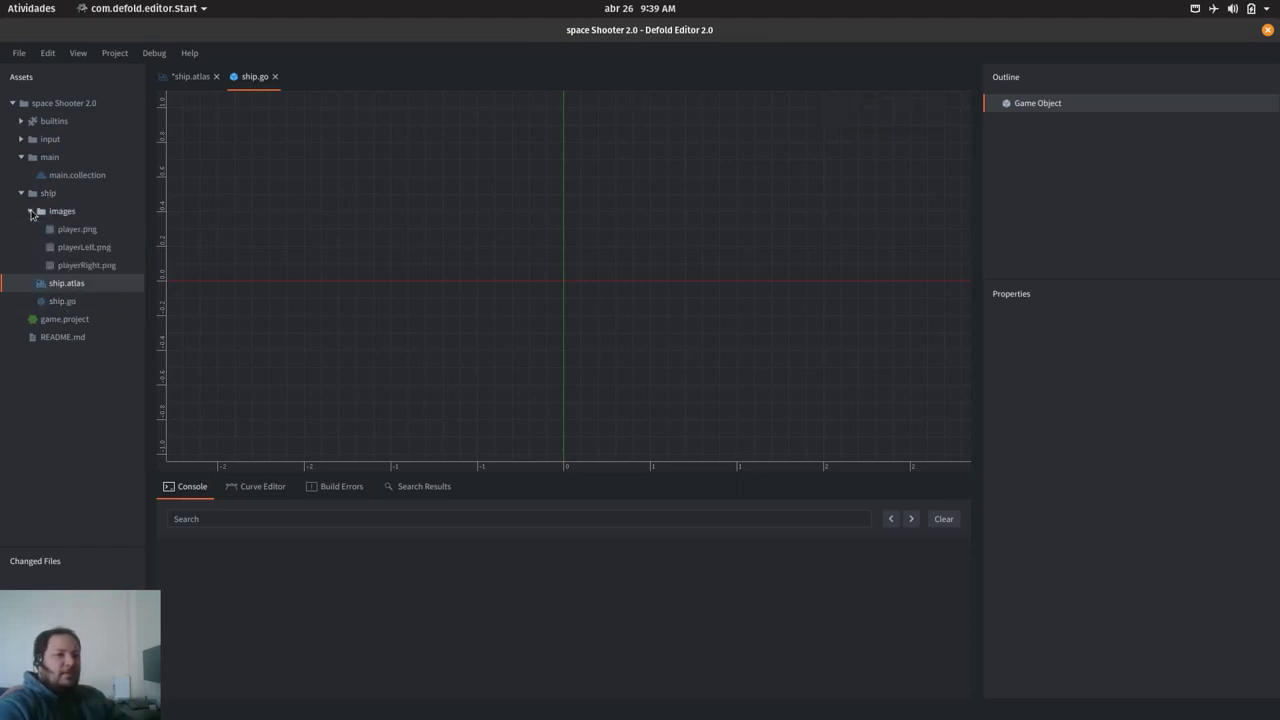
click(30, 211)
click(62, 247)
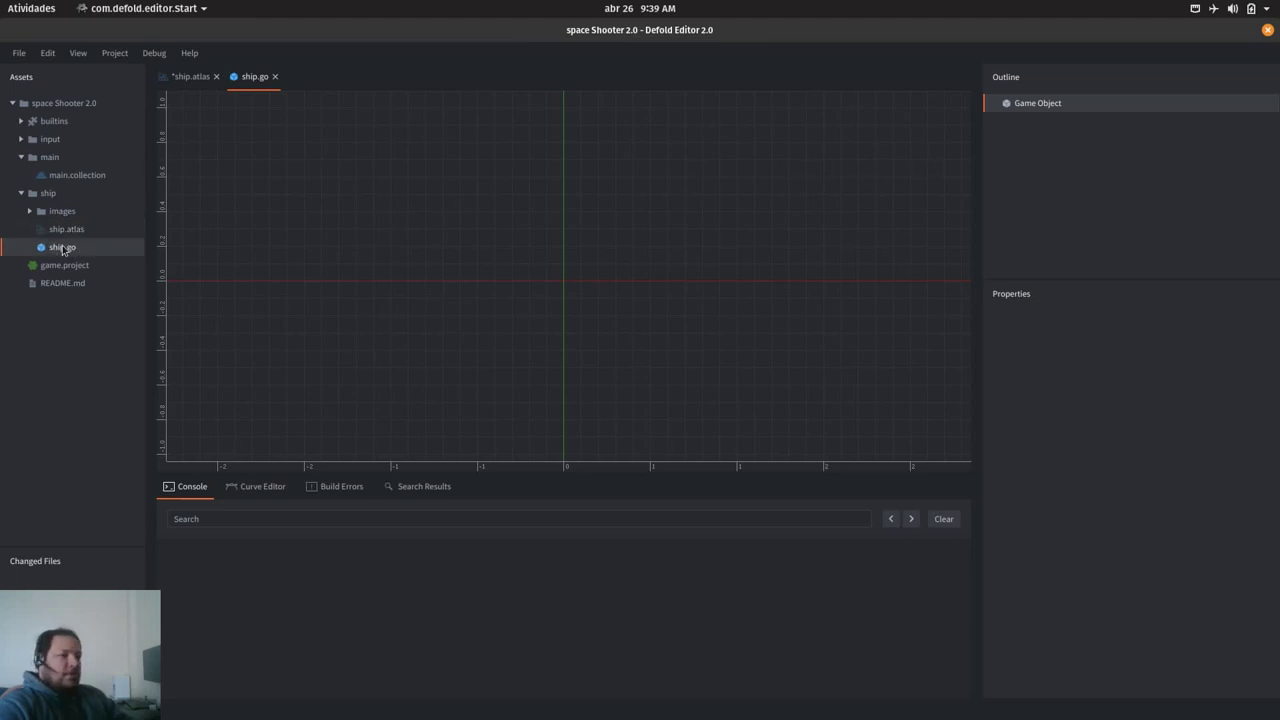
Step: Add a Sprite component to the ship.go game object and set its id to "ship"
right_click(1023, 110)
mouse_move(1080, 238)
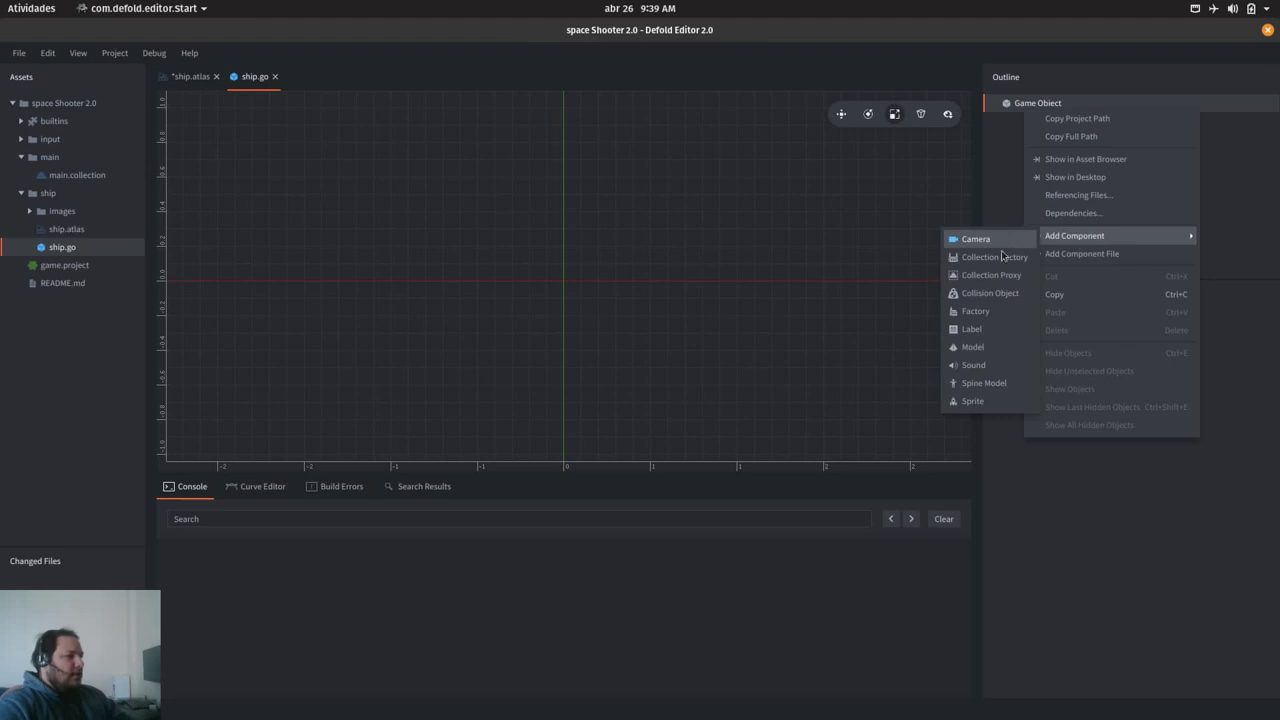
click(974, 401)
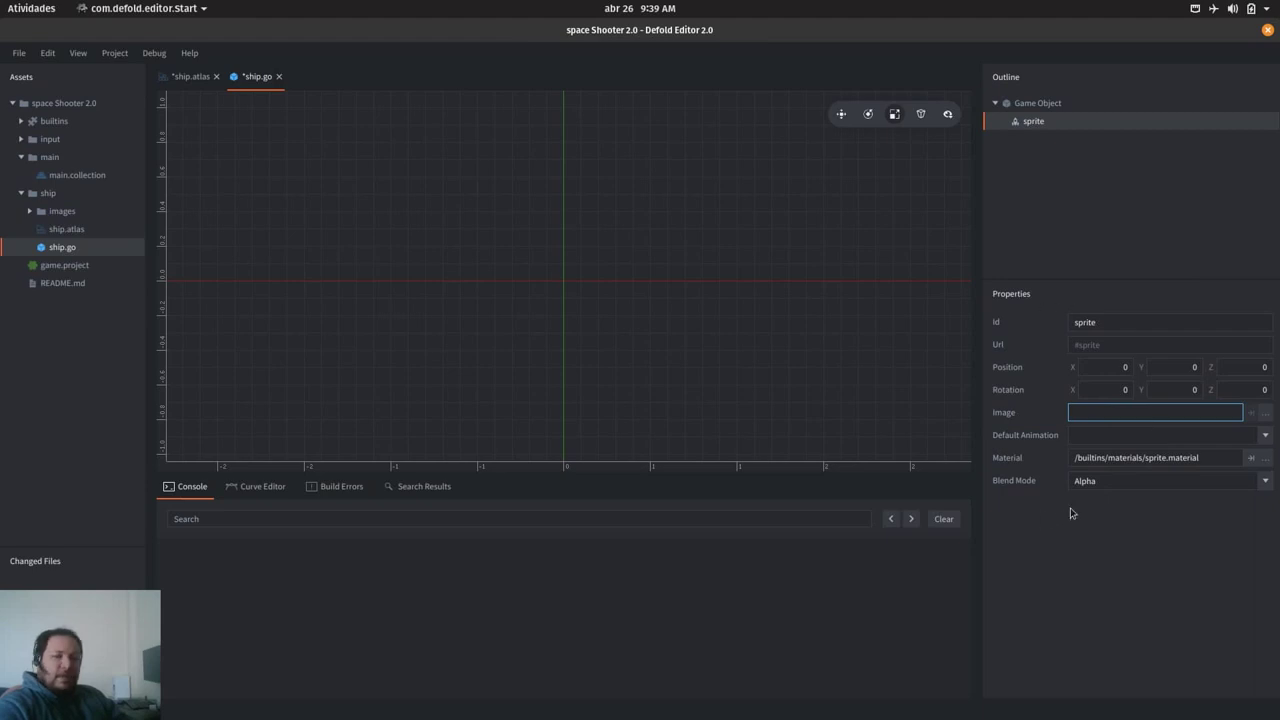
click(1129, 320)
drag(1129, 320, 1062, 324)
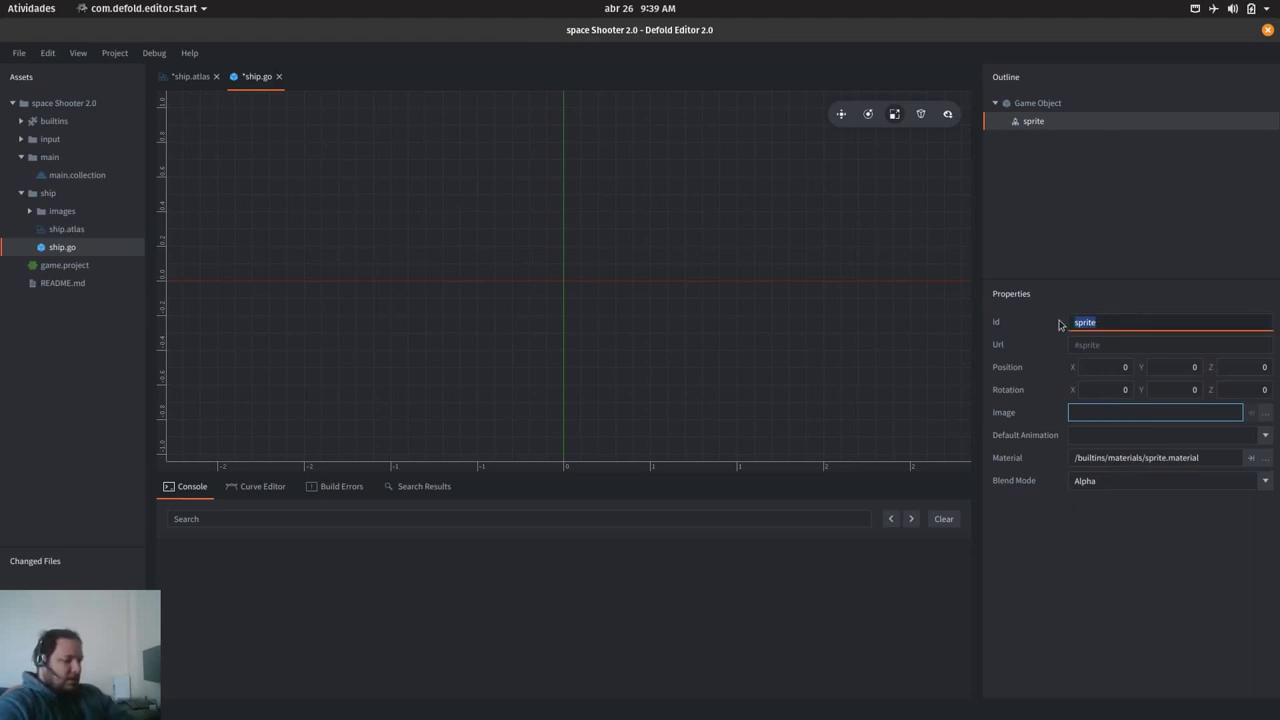
text(ship)
key(Return)
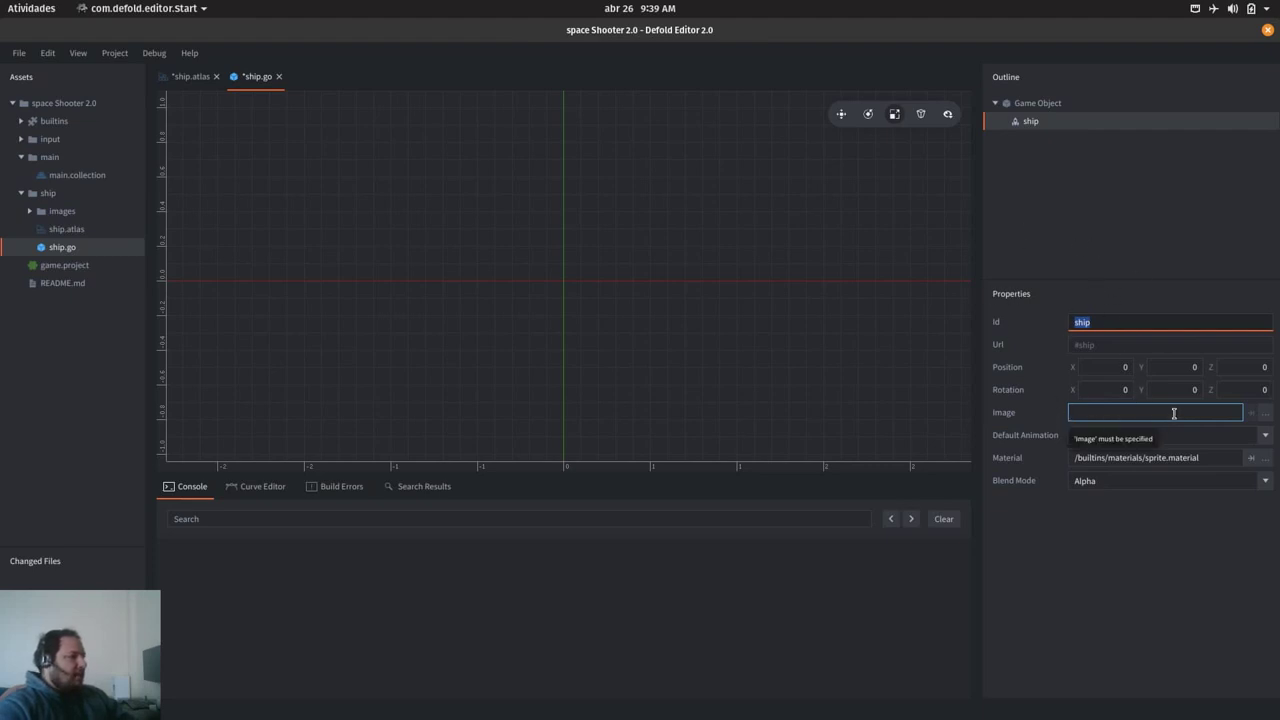
Step: Set the ship sprite's image to /ship/ship.atlas and its default animation to idle
click(1265, 412)
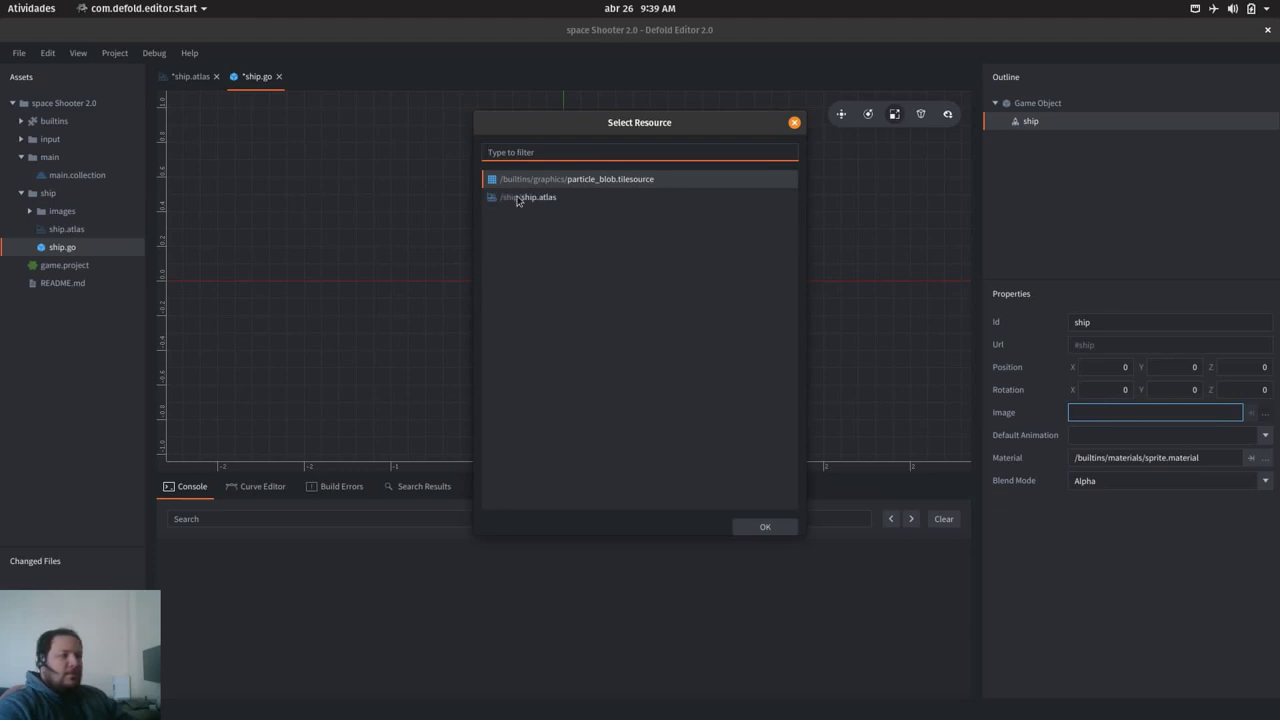
double_click(518, 198)
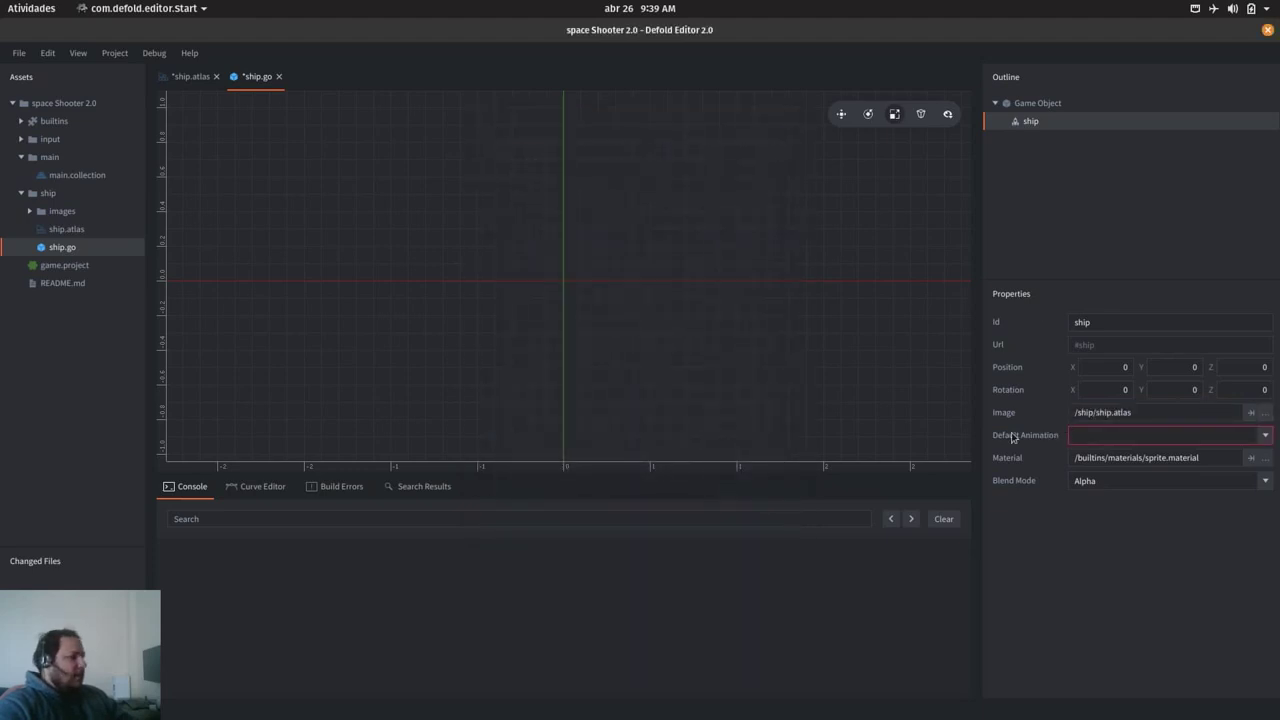
click(1267, 438)
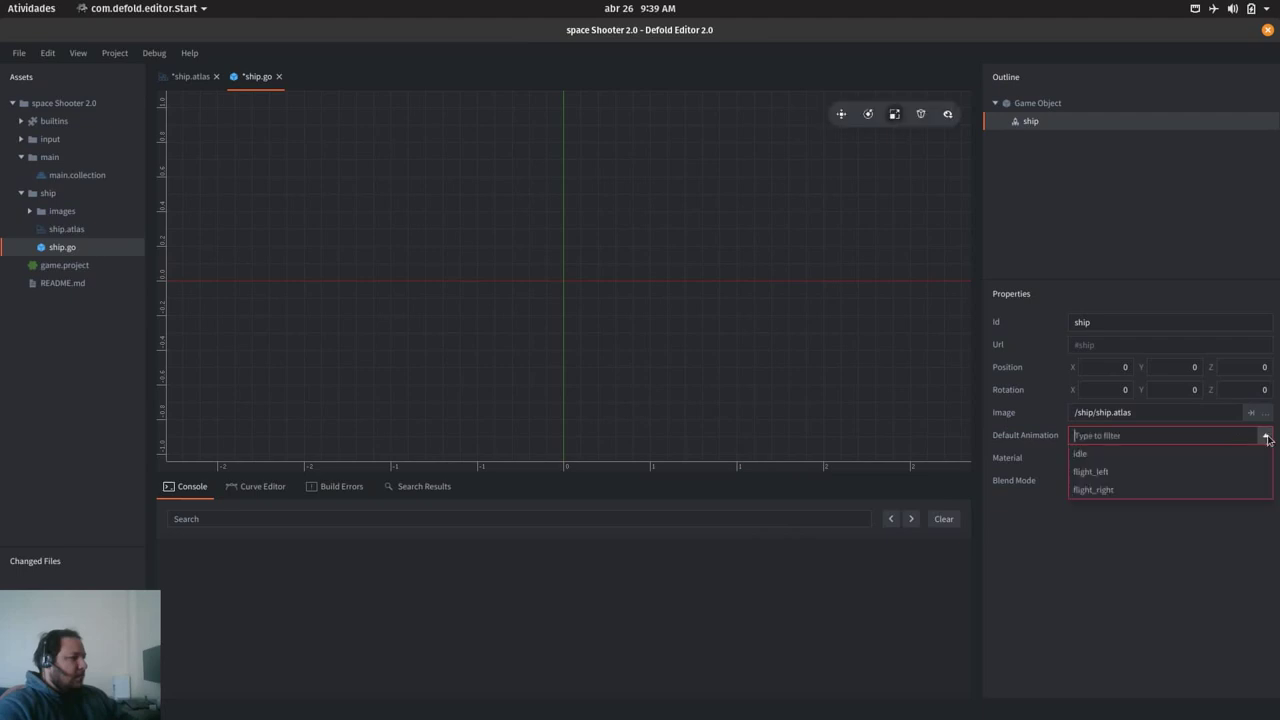
click(1070, 450)
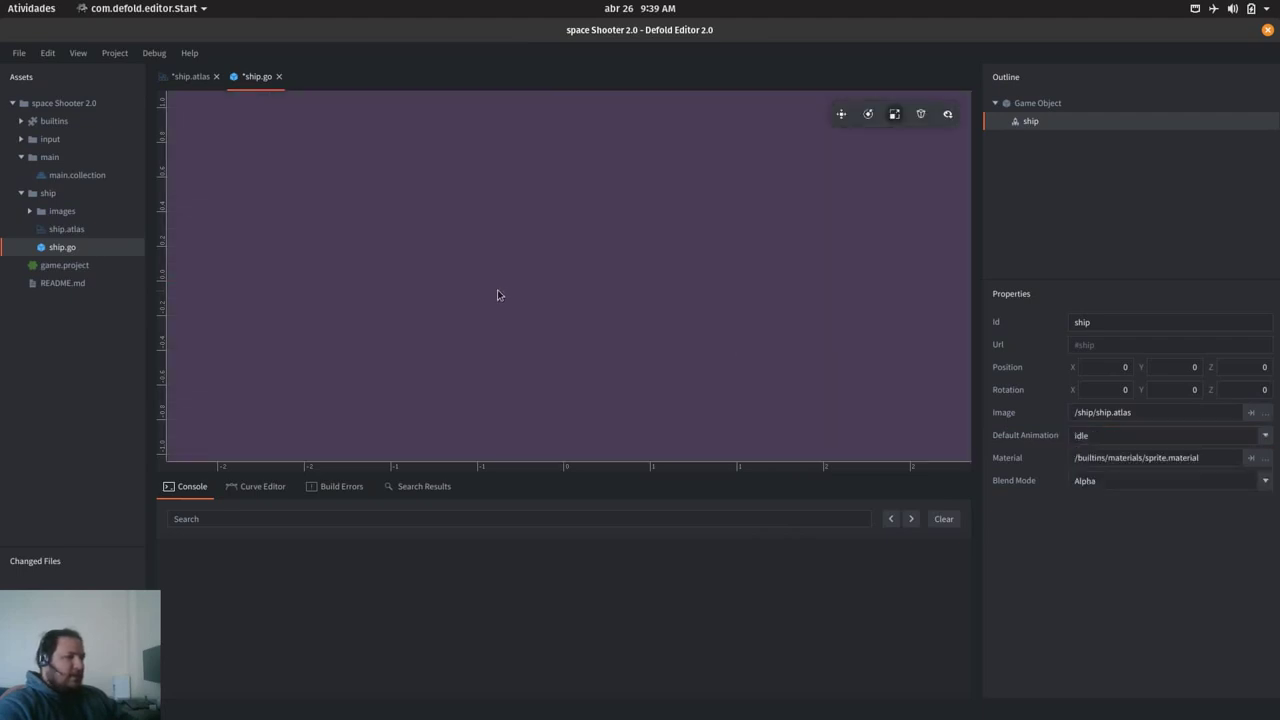
key(f)
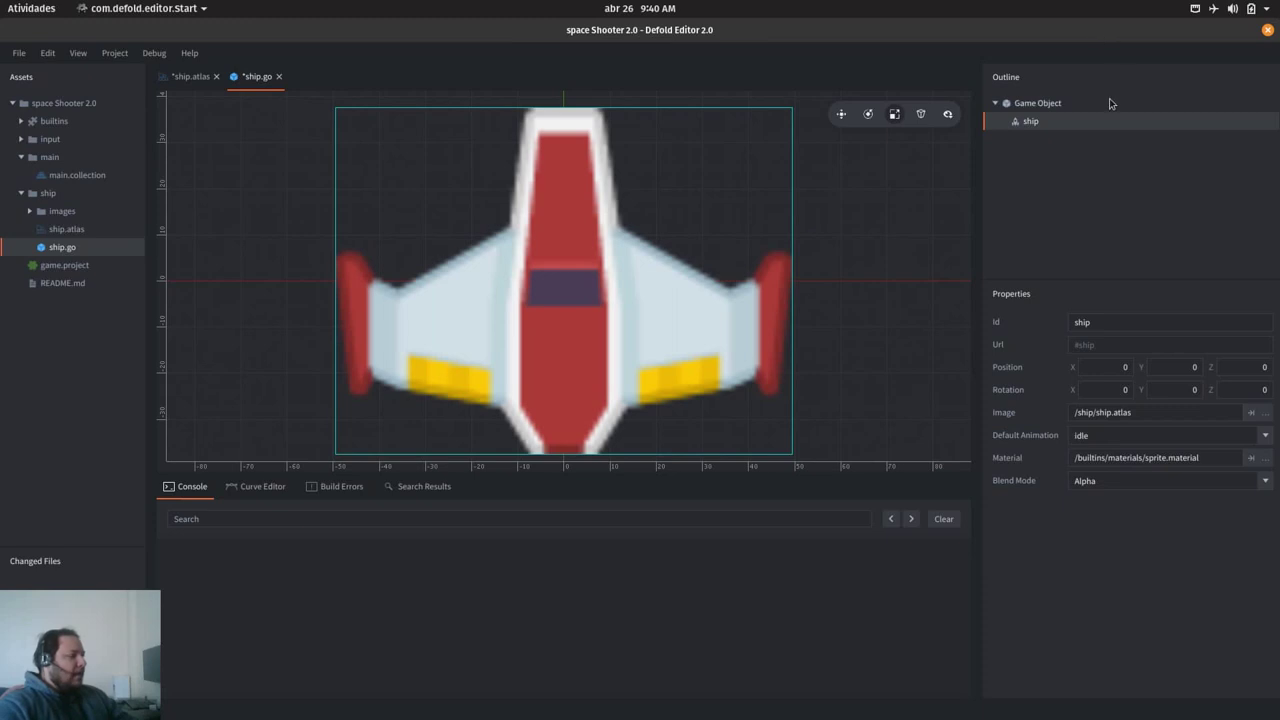
Step: Add a Collision Object component to the ship.go game object and set its type to Kinematic
right_click(1046, 106)
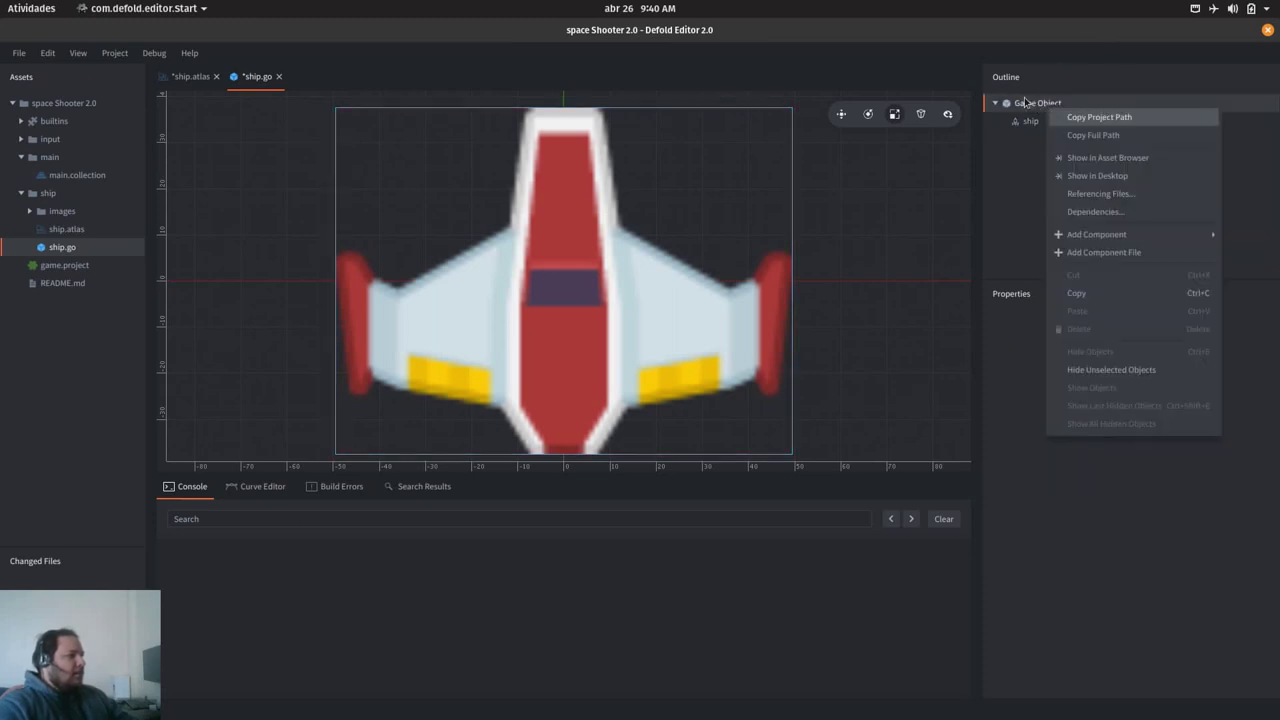
mouse_move(1109, 235)
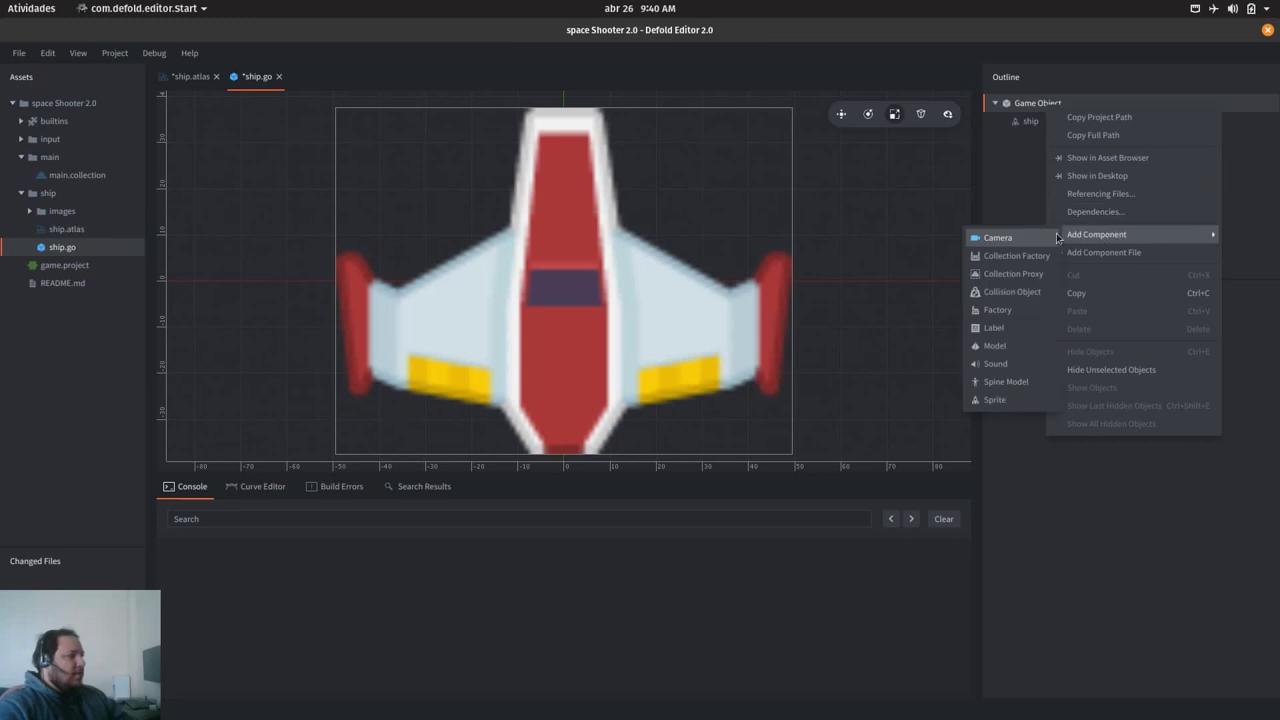
click(1013, 292)
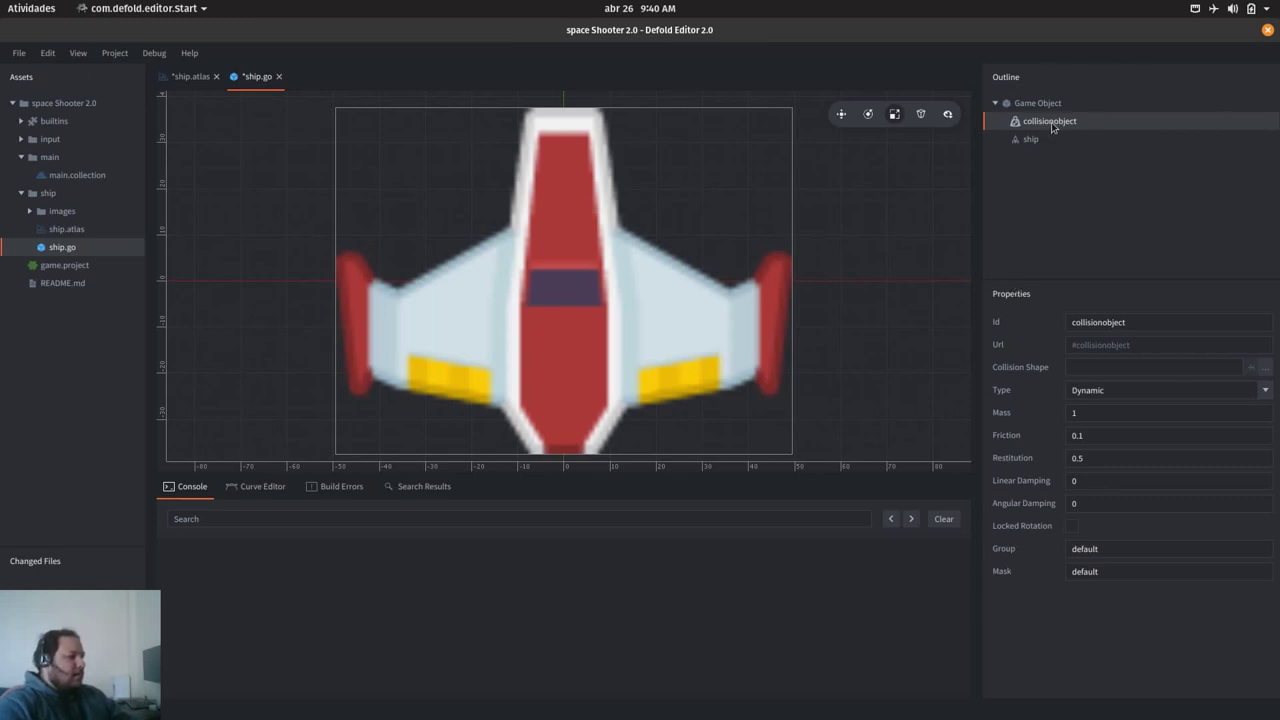
click(1265, 392)
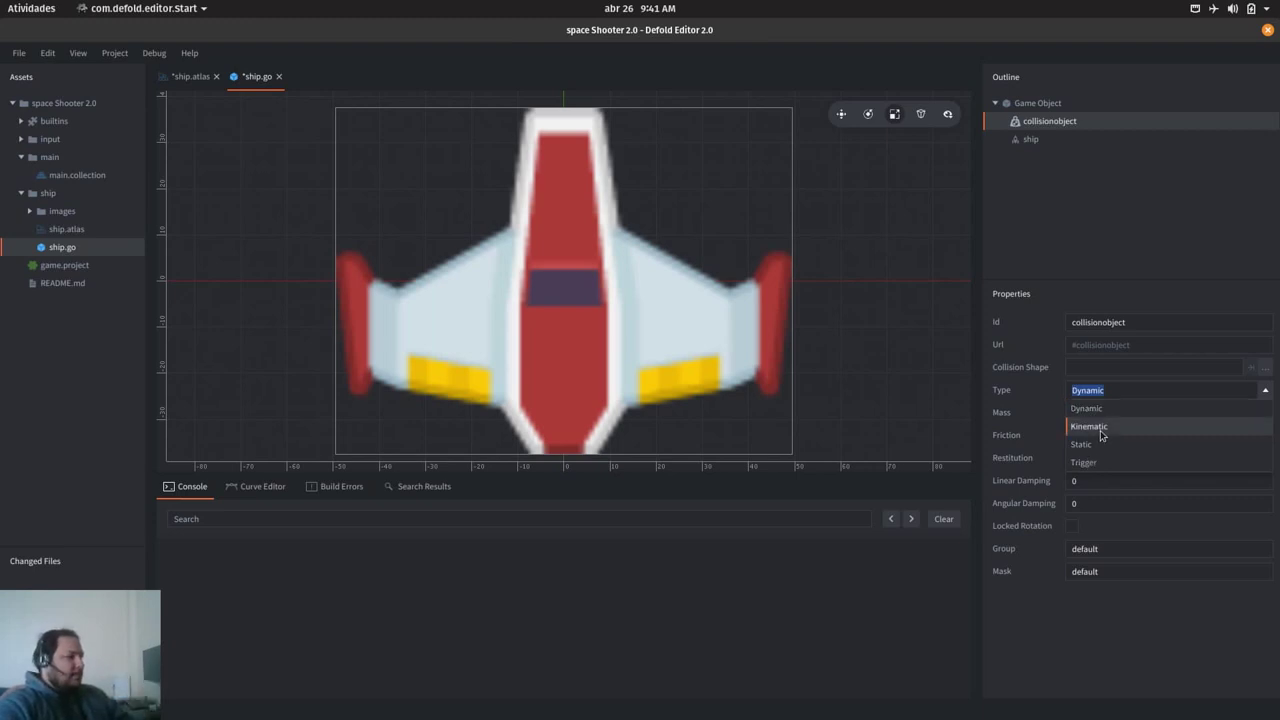
click(1100, 428)
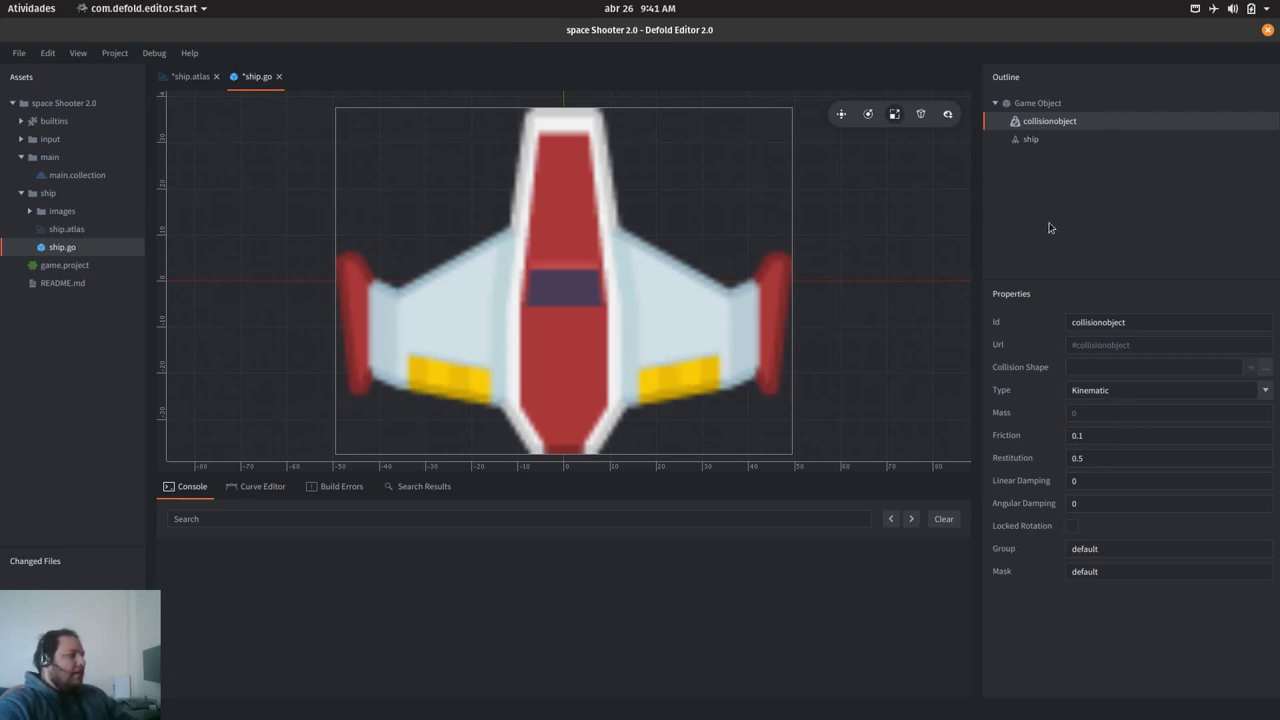
Step: Add a Capsule shape to the ship's collision object
right_click(1043, 127)
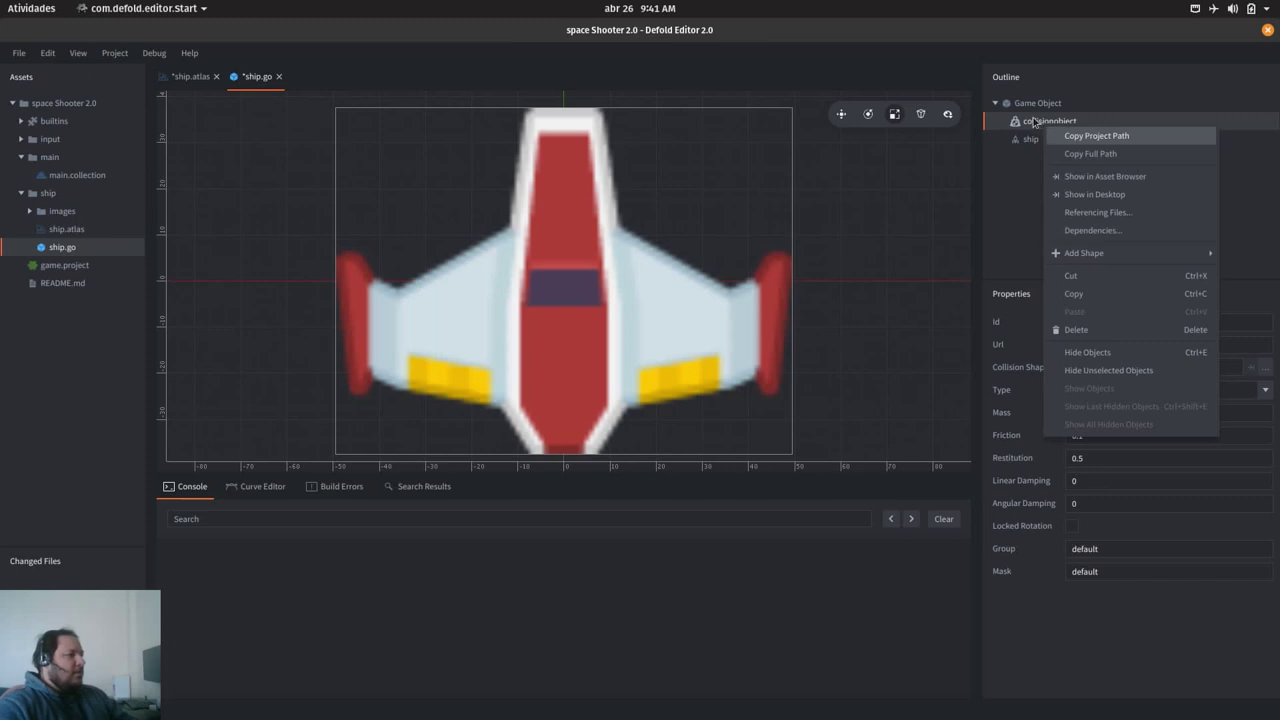
click(1038, 124)
double_click(1154, 325)
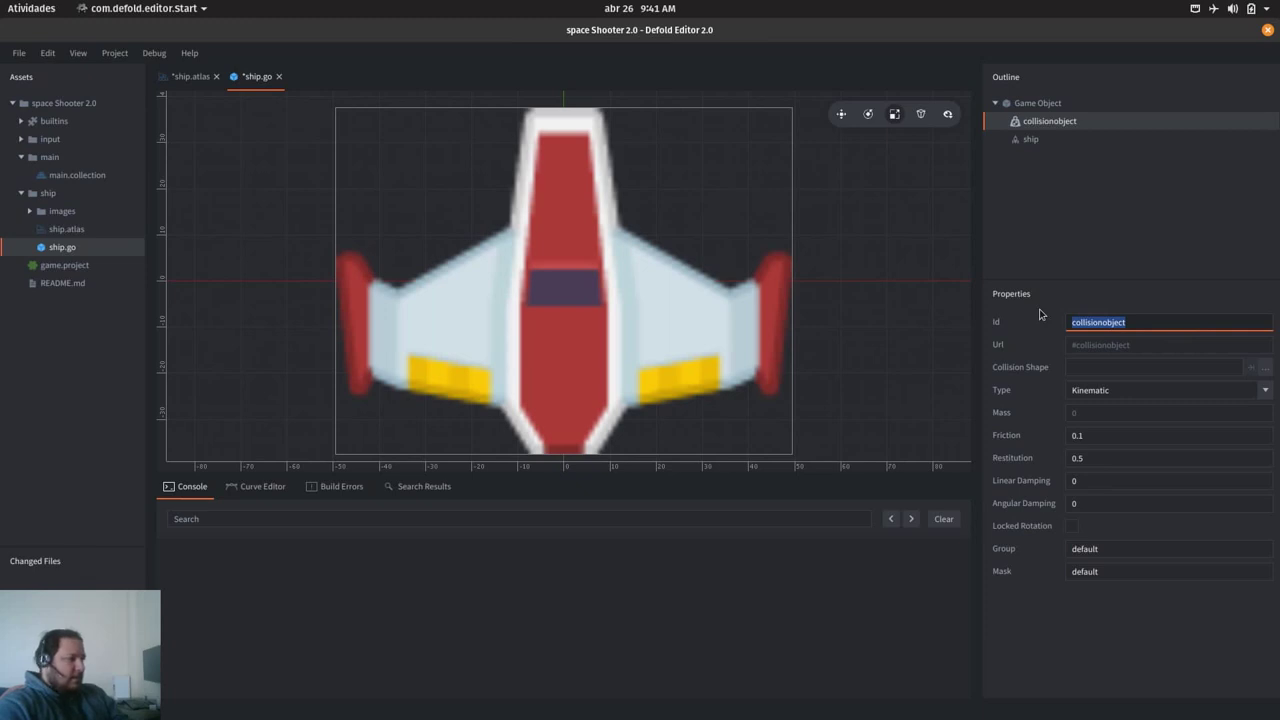
right_click(1037, 128)
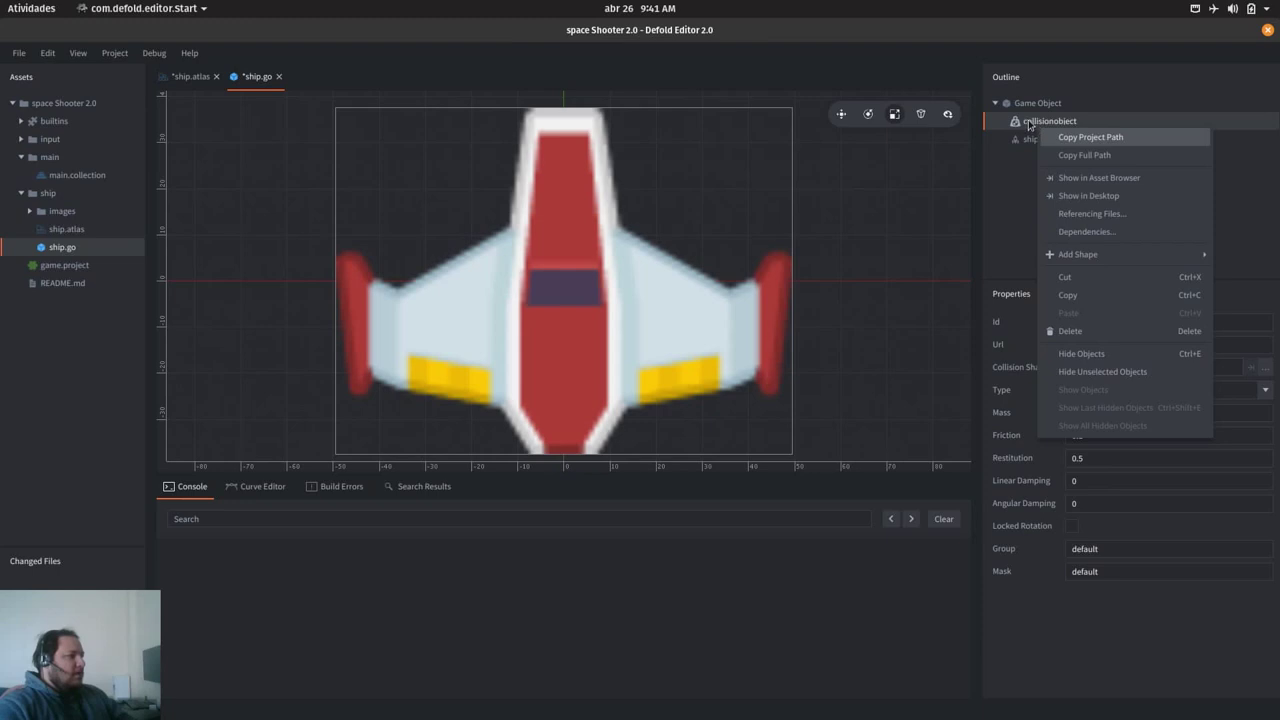
mouse_move(1120, 256)
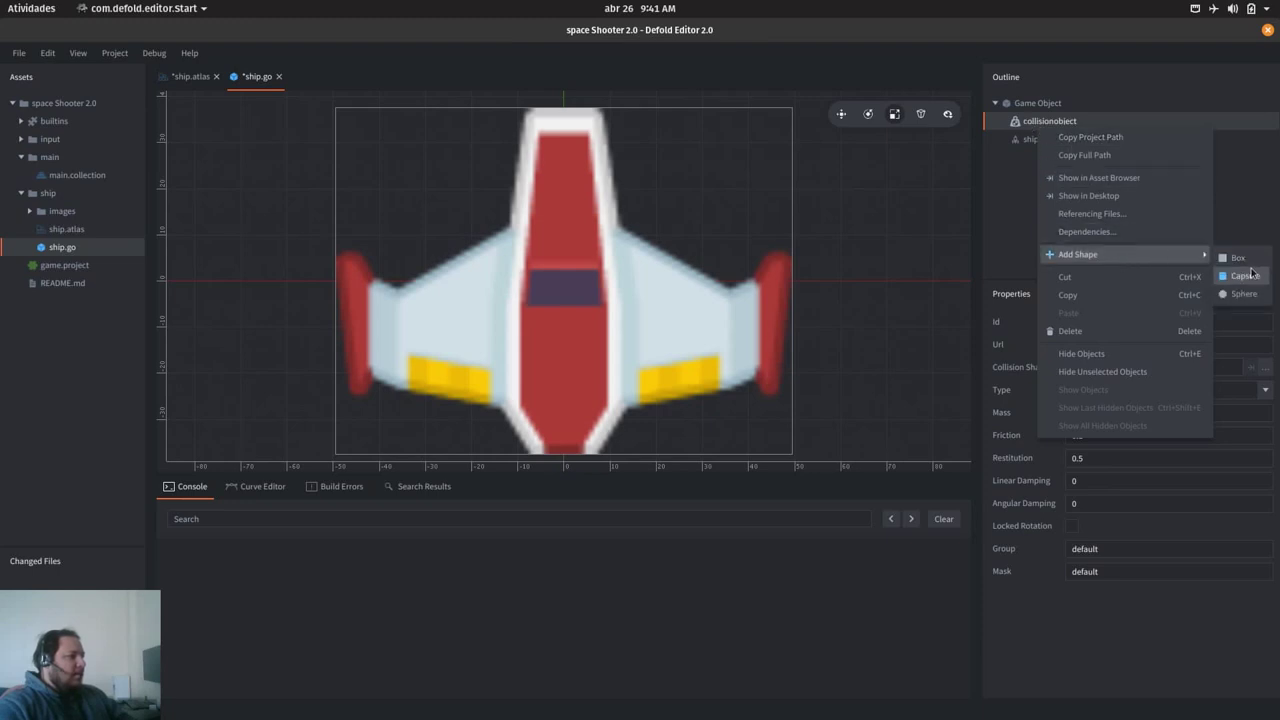
click(1252, 276)
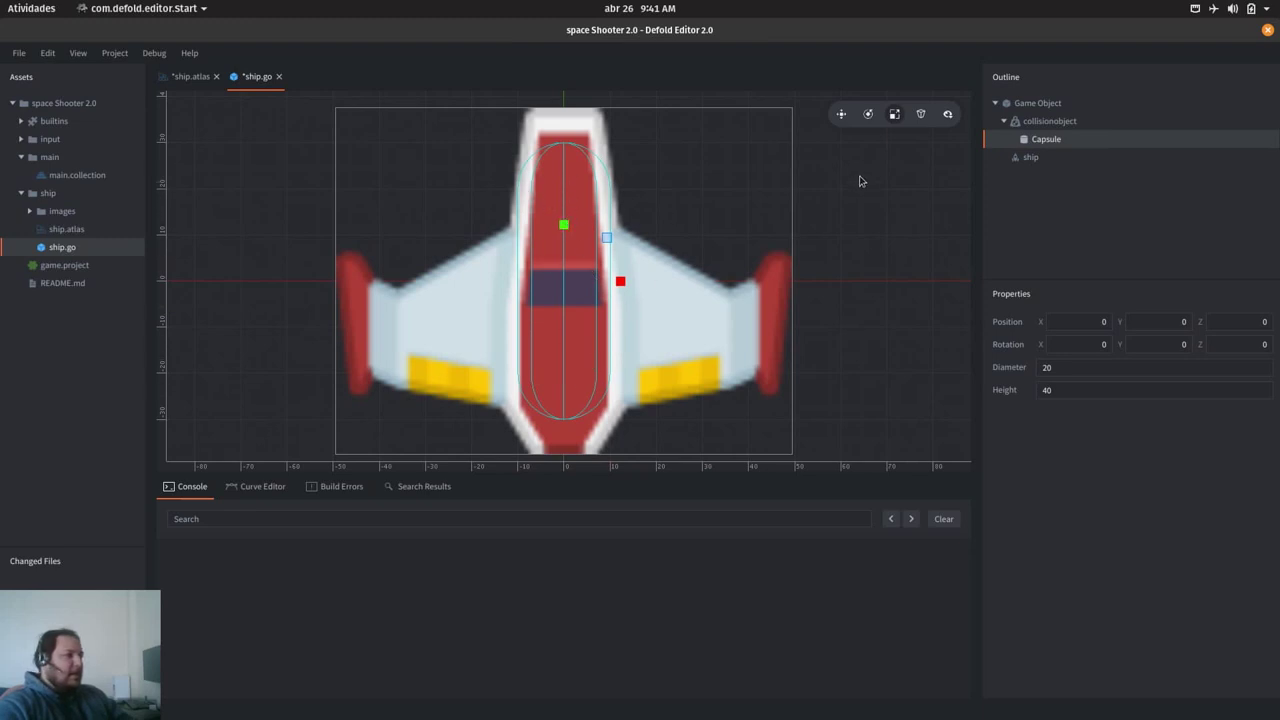
Step: Stretch the capsule with the Scale tool to a height of about 55 so it spans the ship's fuselage
click(842, 116)
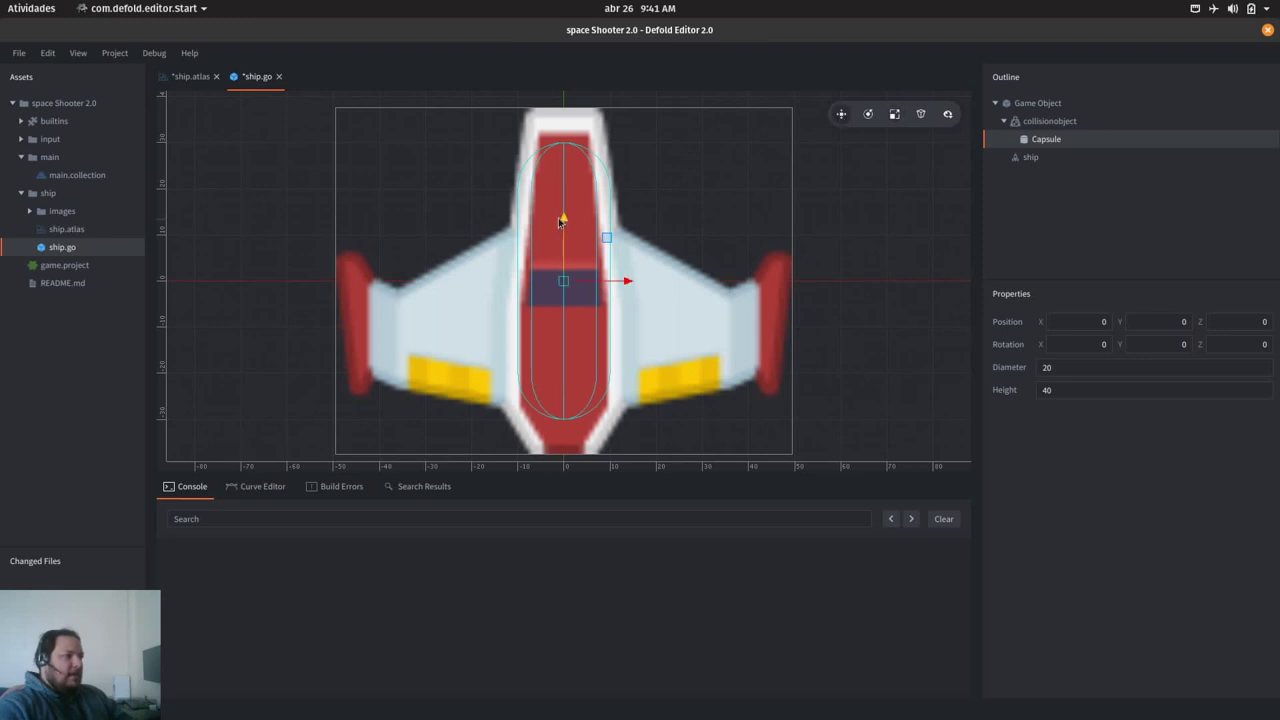
click(894, 114)
drag(564, 227, 562, 203)
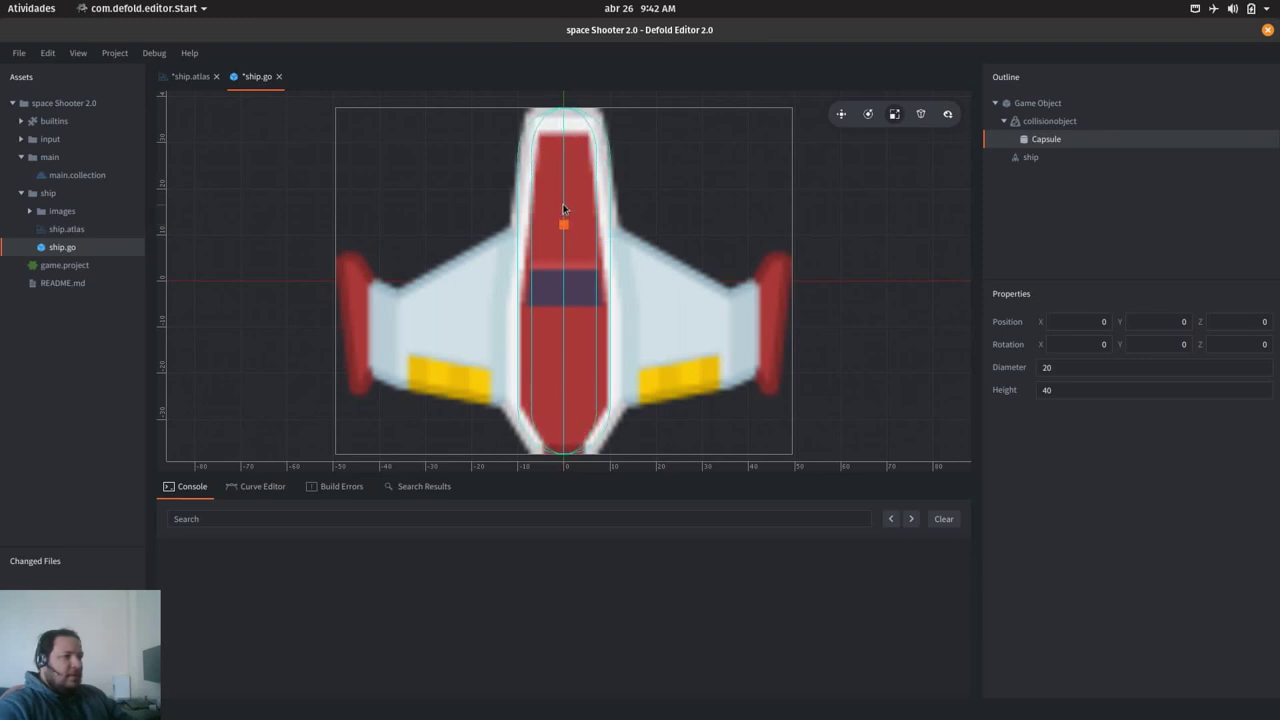
drag(563, 208, 563, 208)
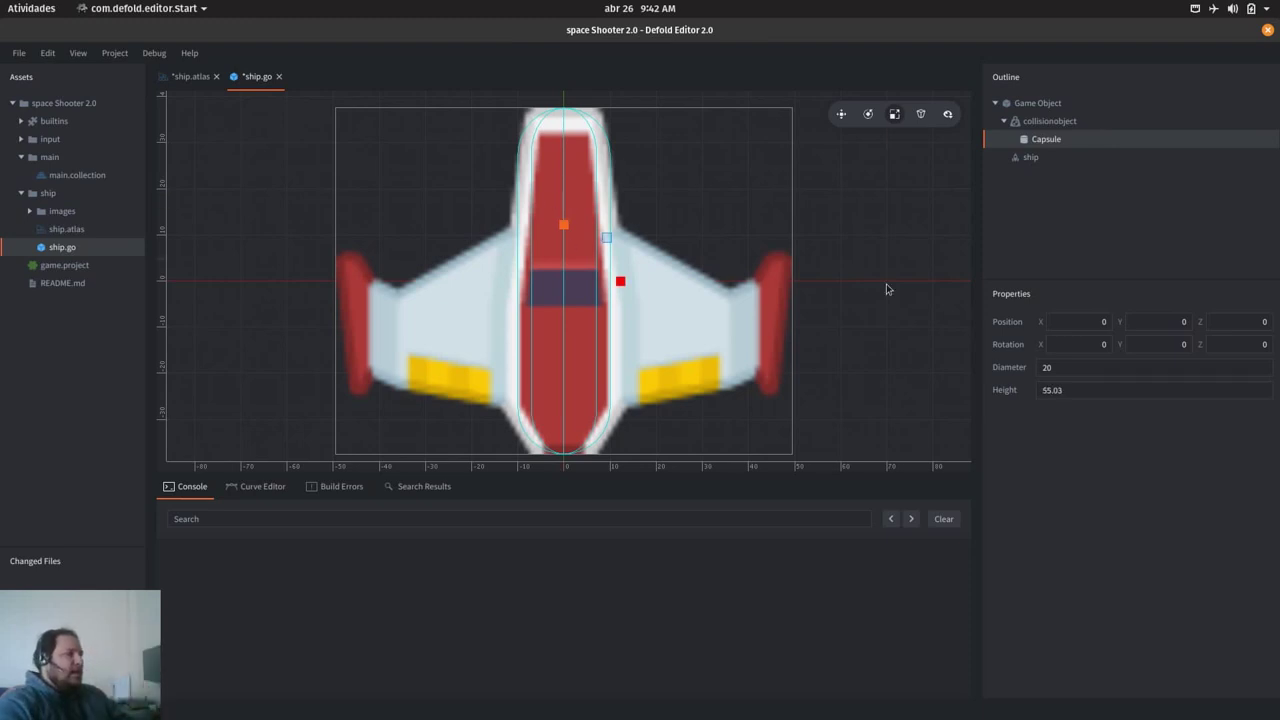
Step: Add a Sphere shape to the collision object and move it to X 35, Y -12 on the outer right wing
right_click(1061, 121)
mouse_move(1110, 250)
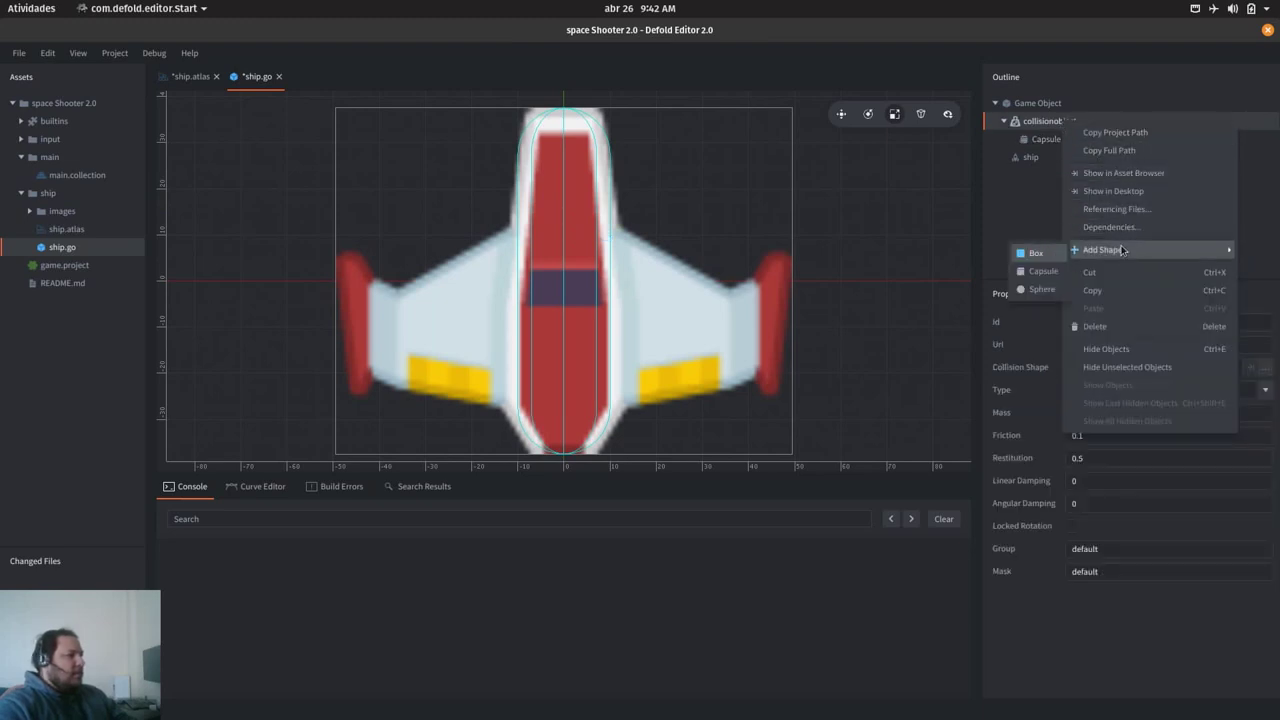
click(1043, 289)
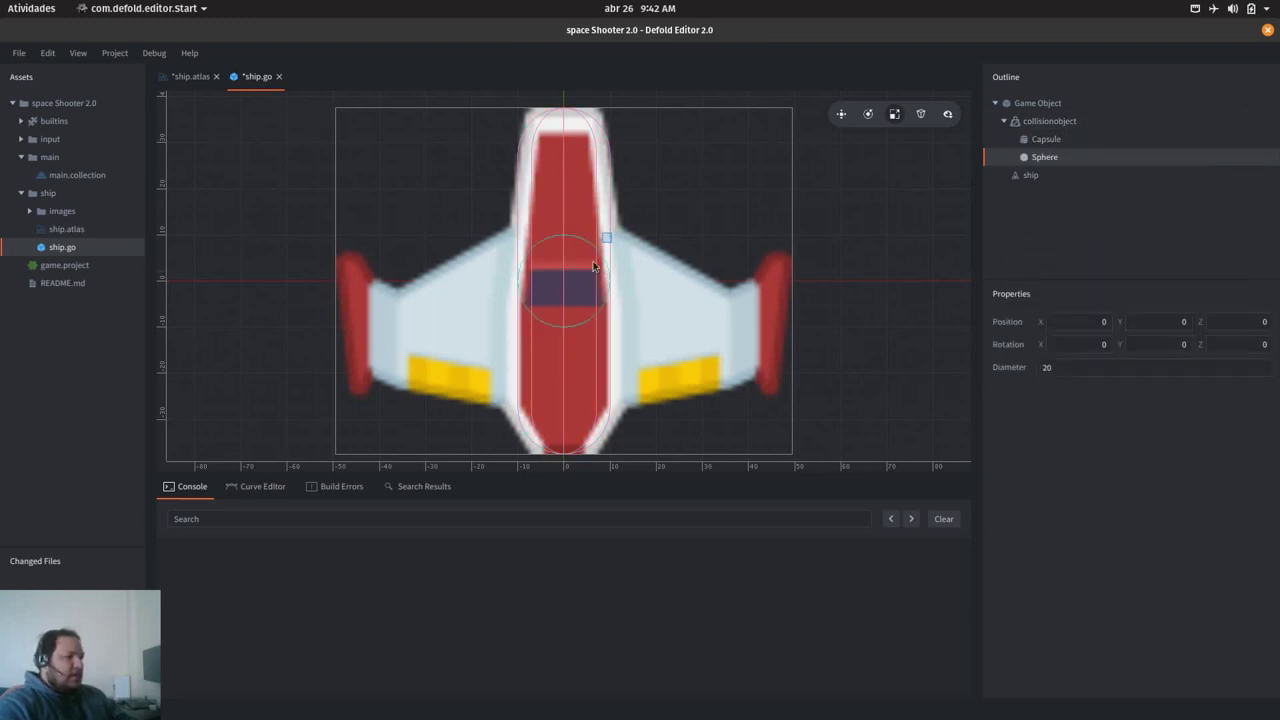
click(842, 114)
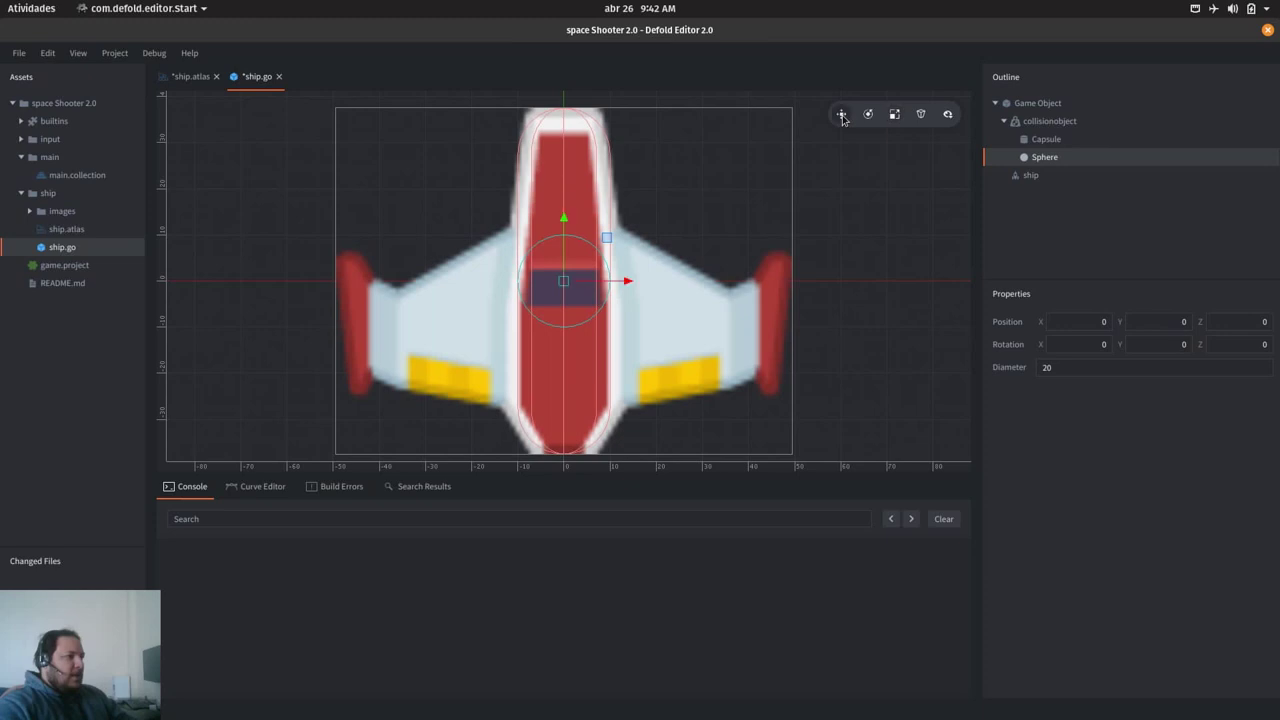
drag(563, 285, 725, 338)
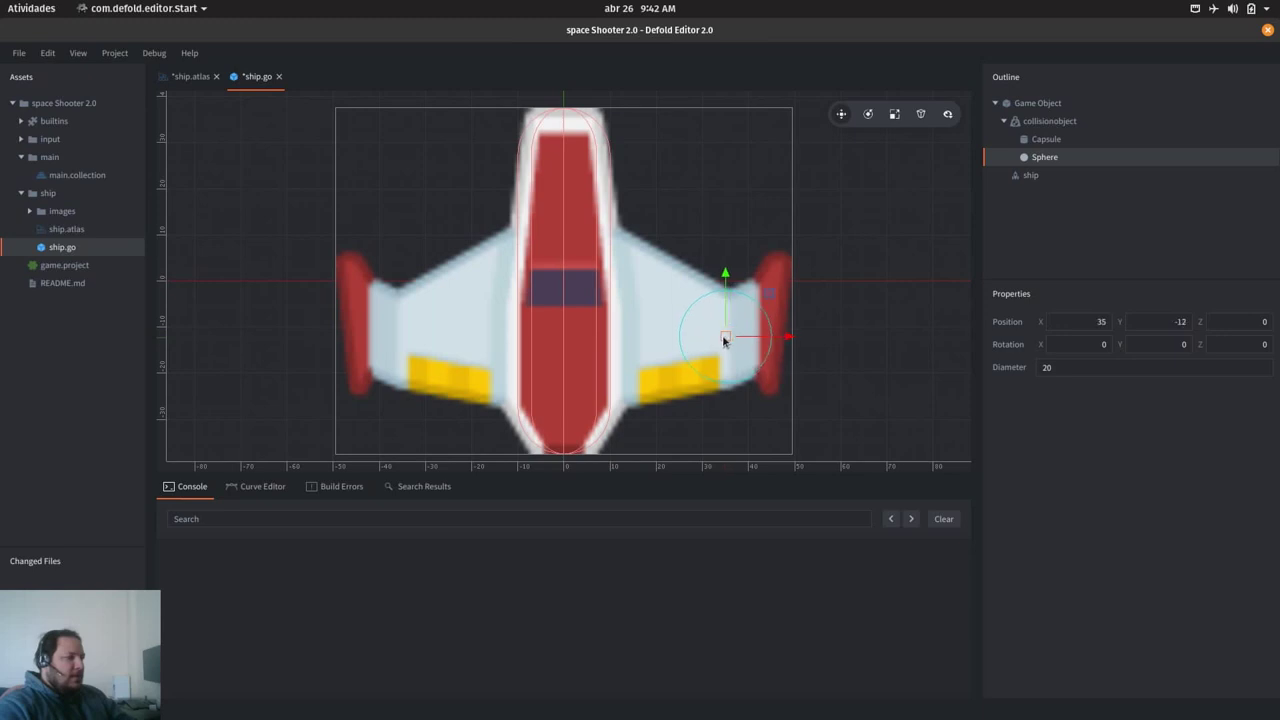
Step: Add a second Sphere shape to the collision object and move it to X -35, Y -13 on the outer left wing
right_click(1035, 125)
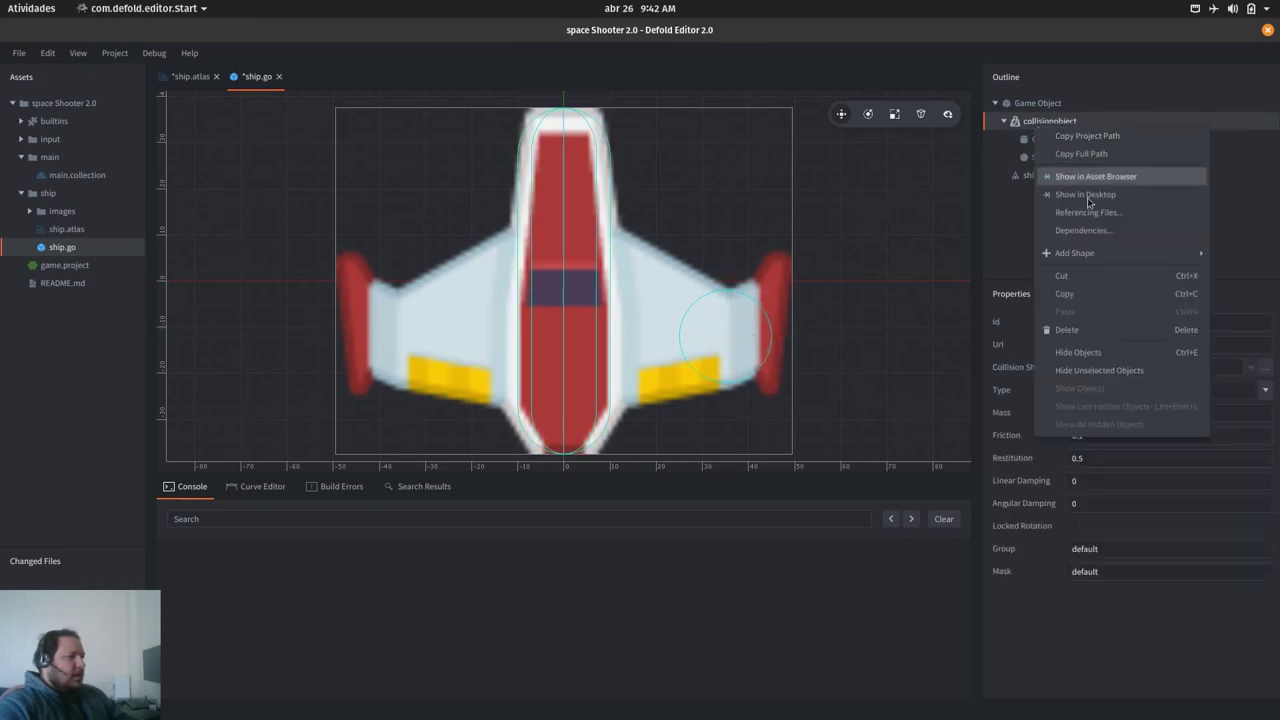
mouse_move(1125, 253)
click(1238, 290)
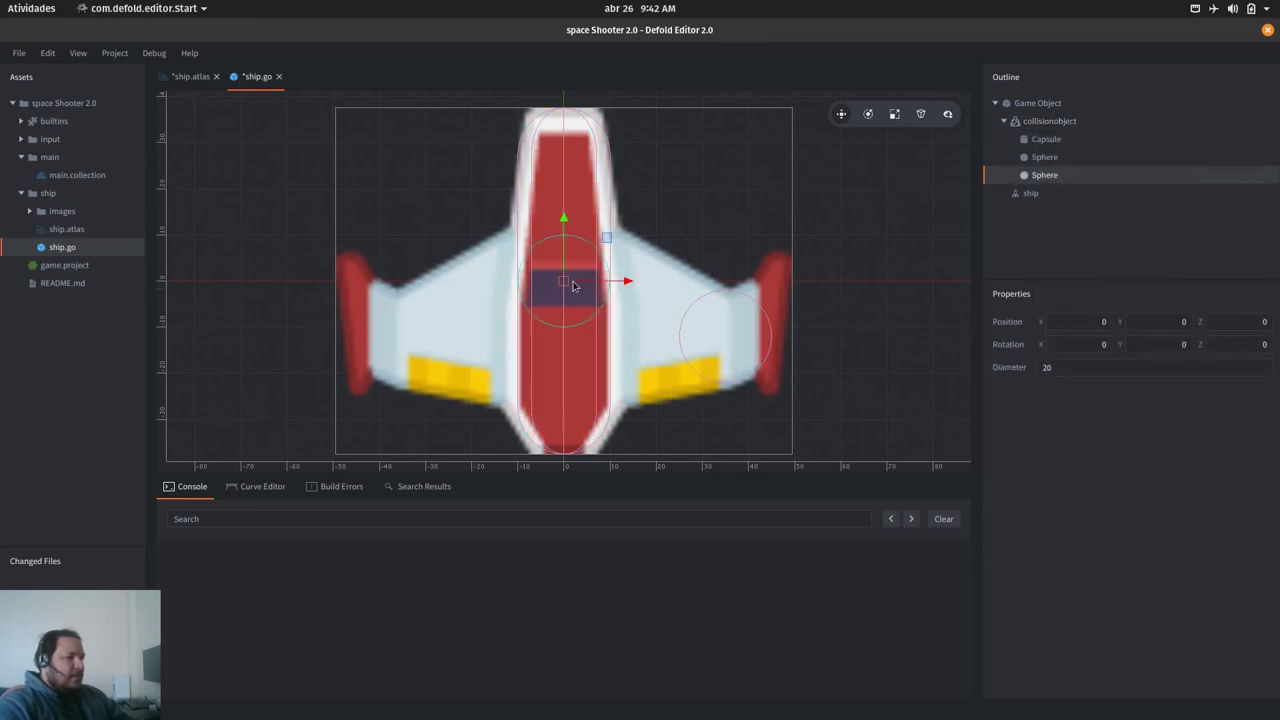
drag(573, 286, 404, 341)
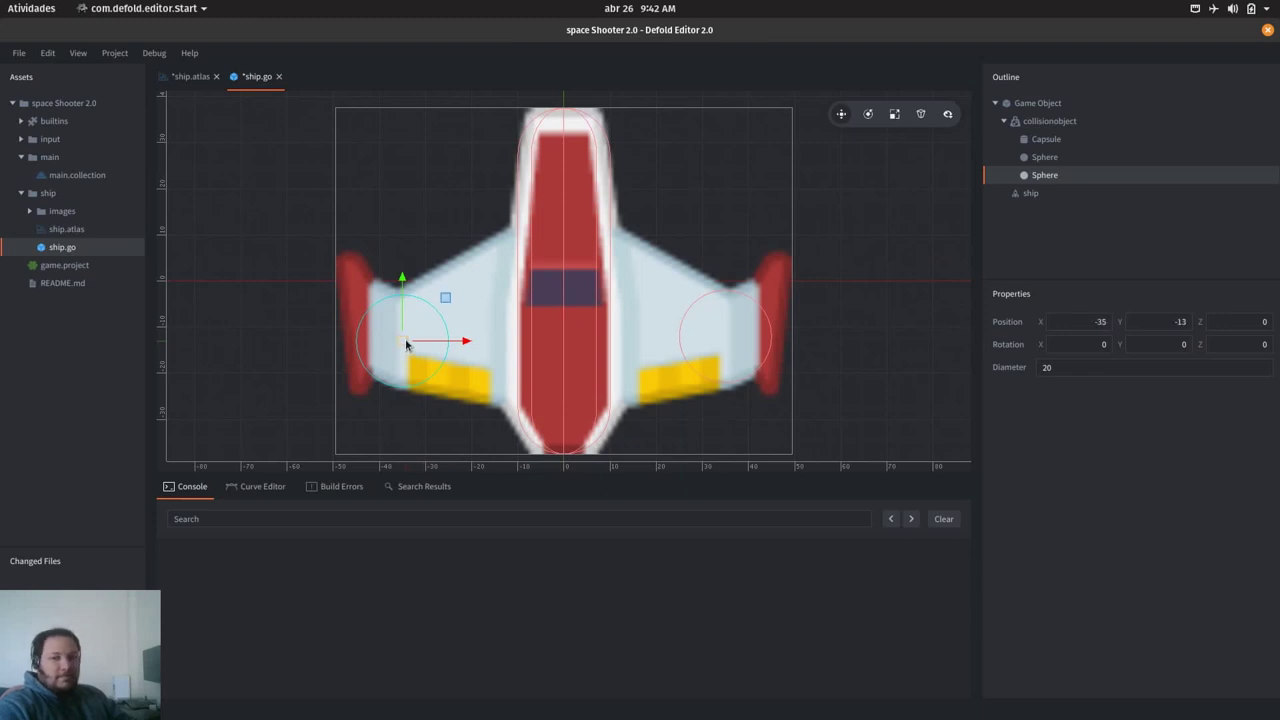
Step: Add a third Sphere shape to the collision object and move it to X -20, Y -13 on the inner left wing
right_click(1045, 121)
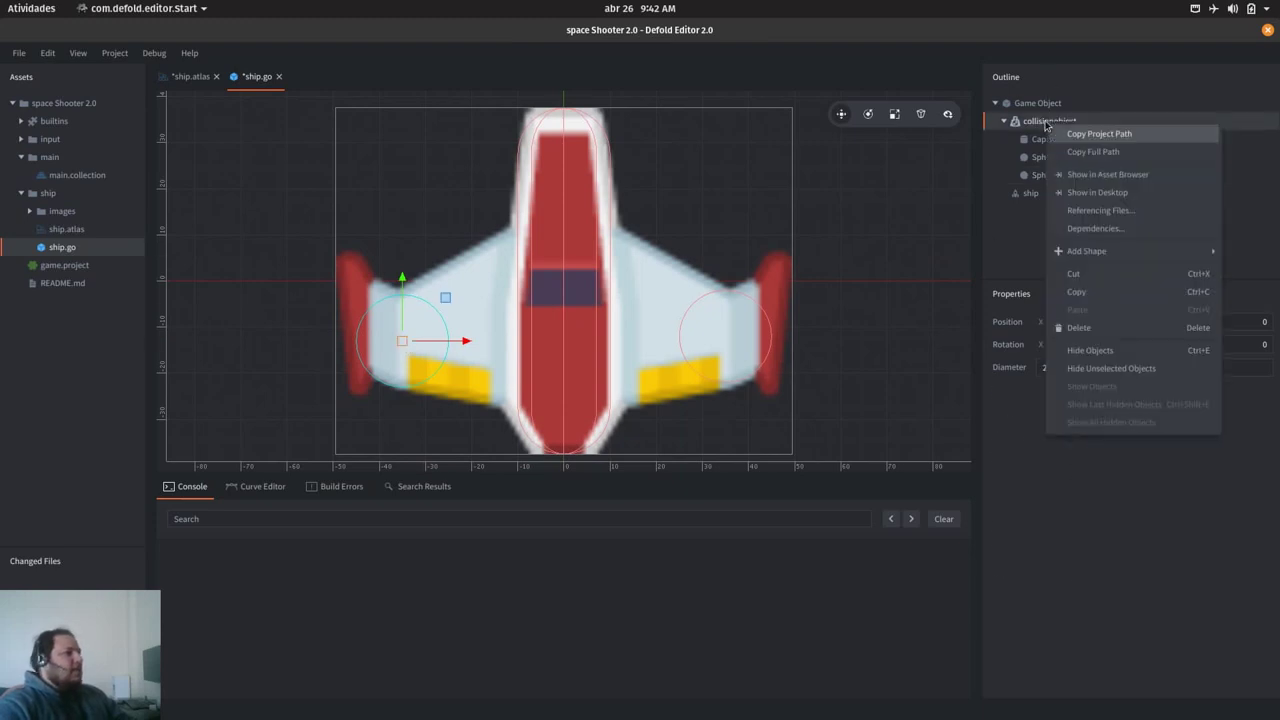
mouse_move(1105, 253)
click(1026, 290)
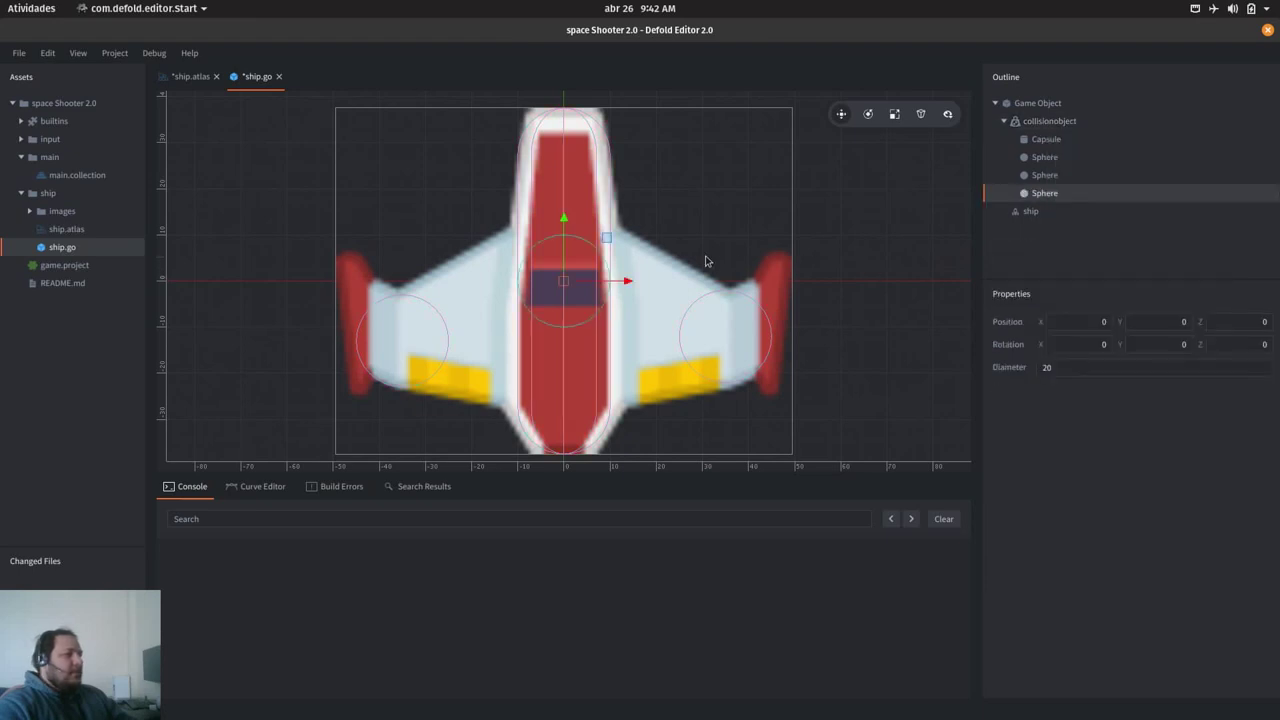
drag(564, 285, 471, 343)
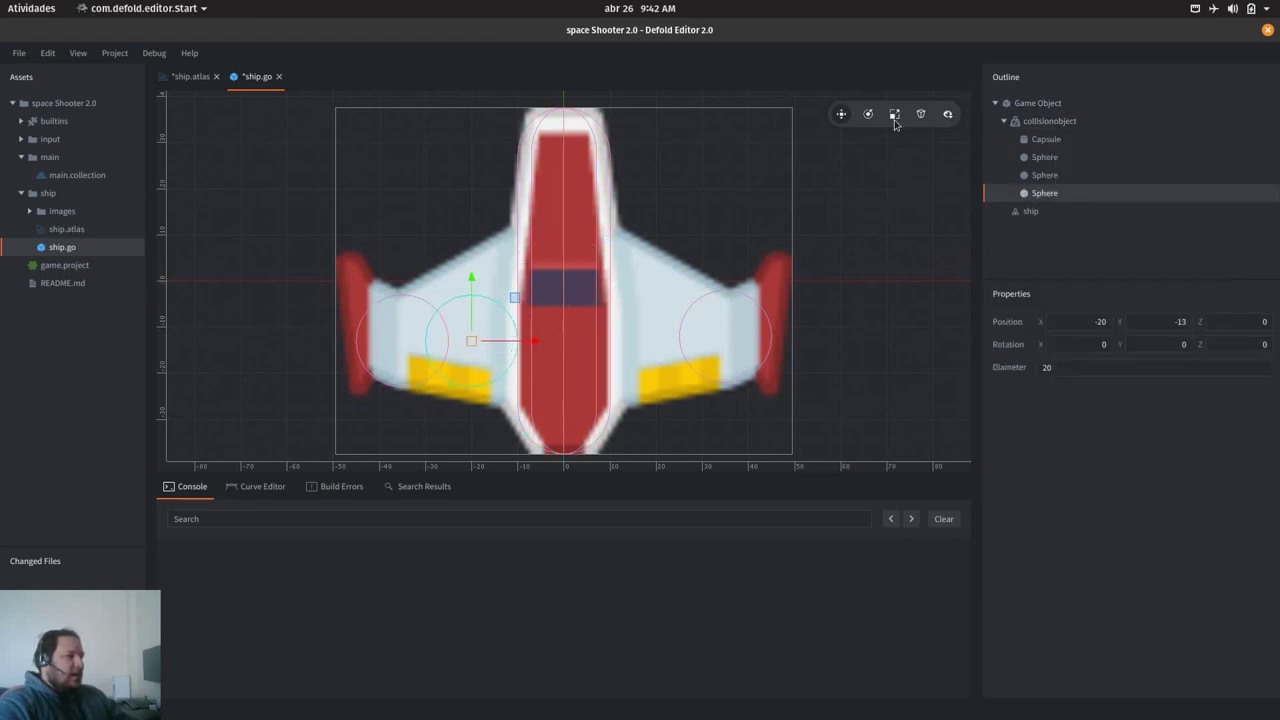
Step: Enlarge the inner left wing sphere to a diameter of about 29.8 and raise it to Y -11
click(894, 115)
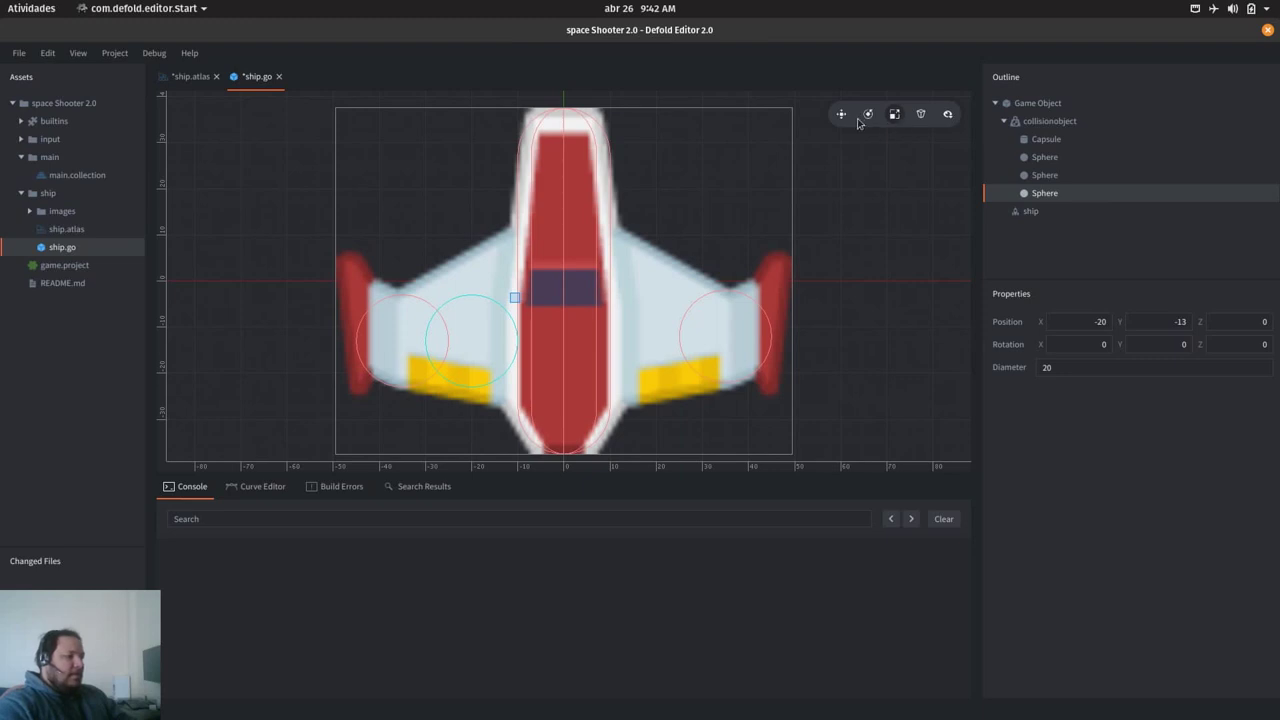
click(866, 118)
click(881, 122)
click(894, 114)
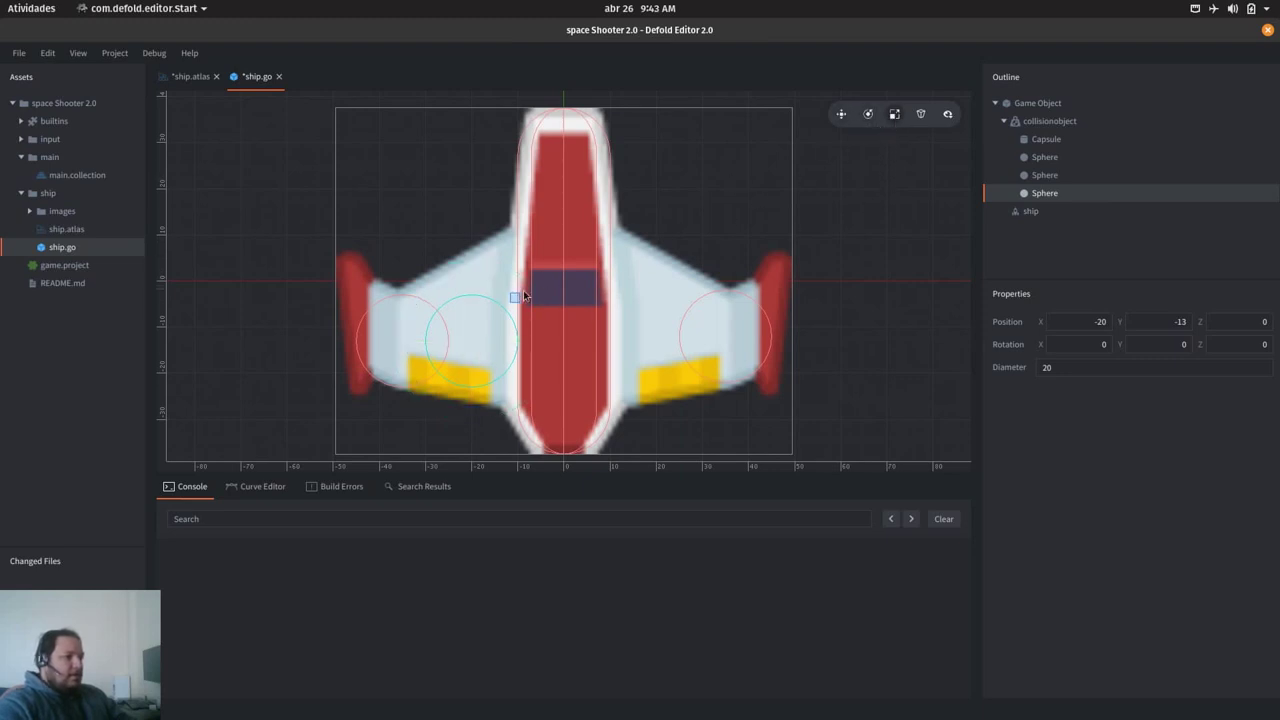
drag(516, 298, 537, 282)
key(w)
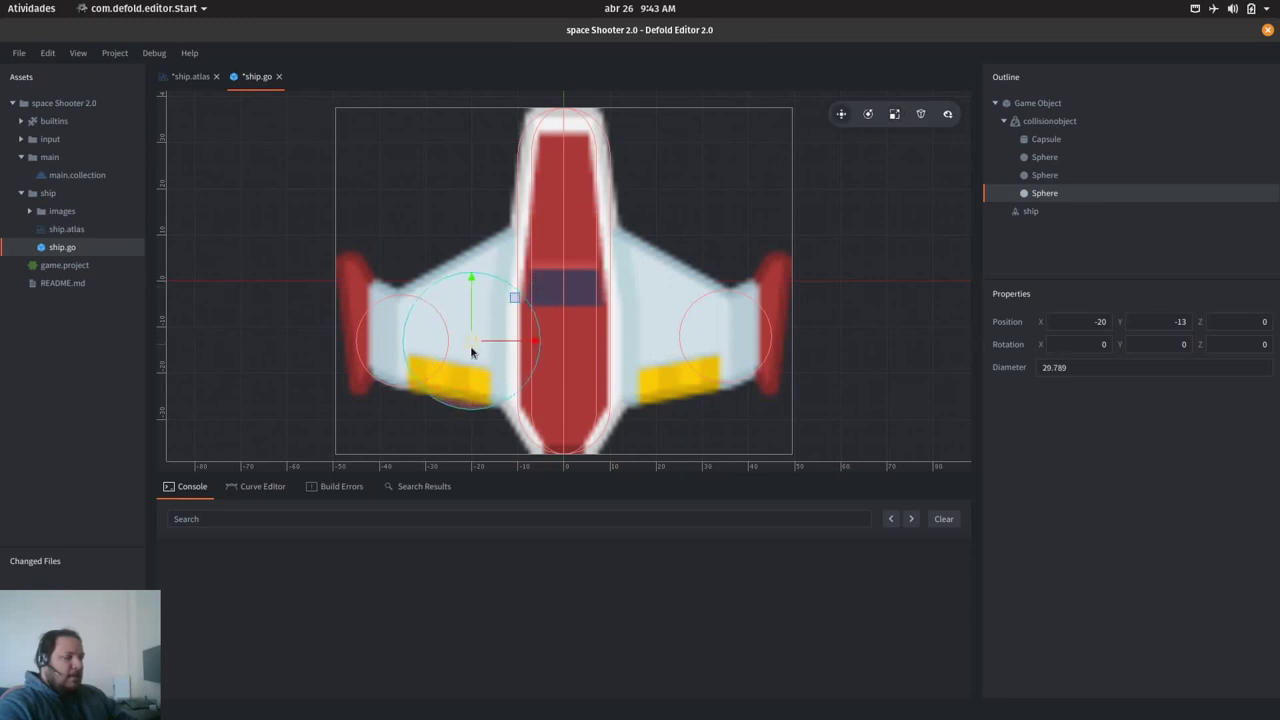
drag(474, 345, 476, 336)
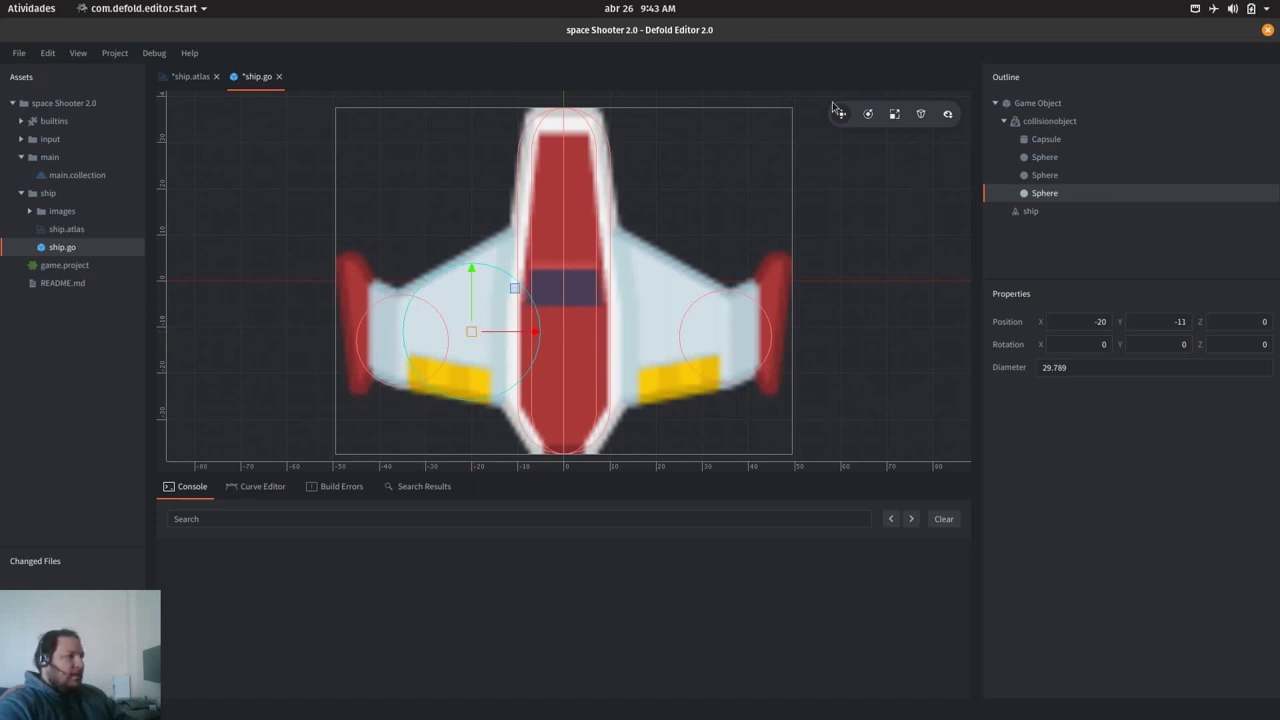
Step: Add a fourth Sphere shape to the collision object and move it to X 20, Y -12 on the inner right wing
click(1058, 121)
right_click(1062, 122)
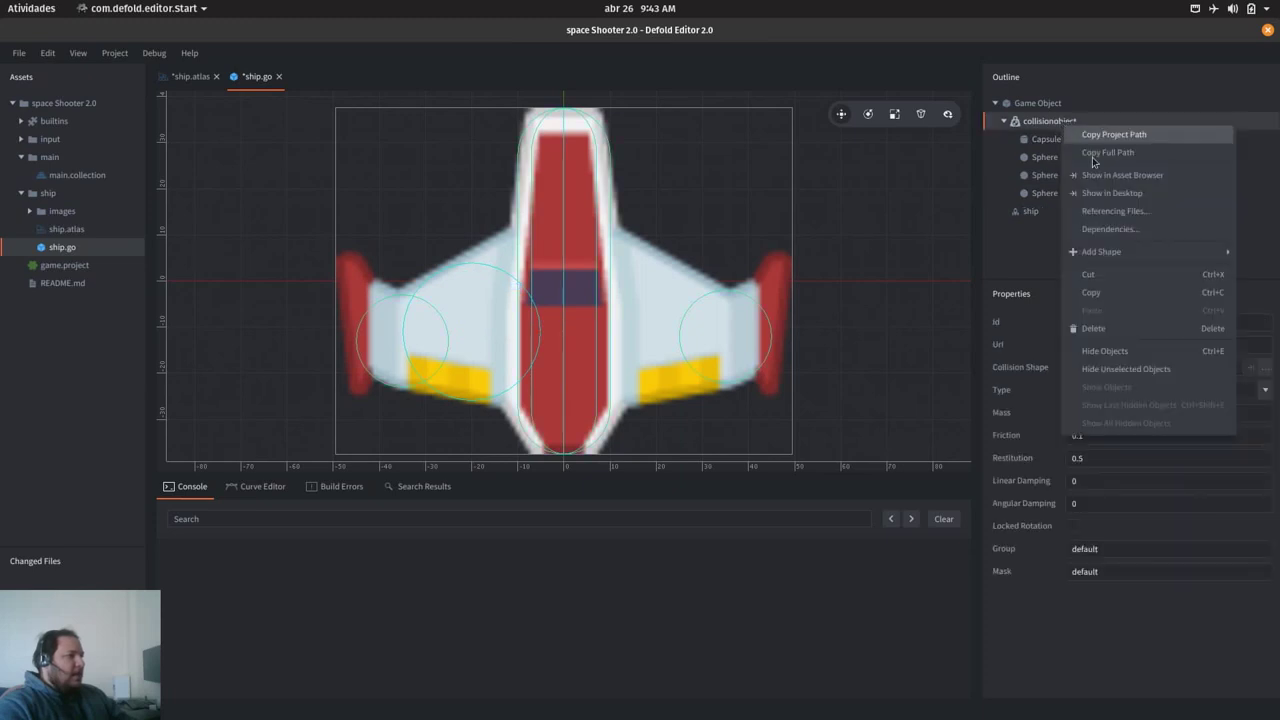
mouse_move(1140, 254)
click(1038, 288)
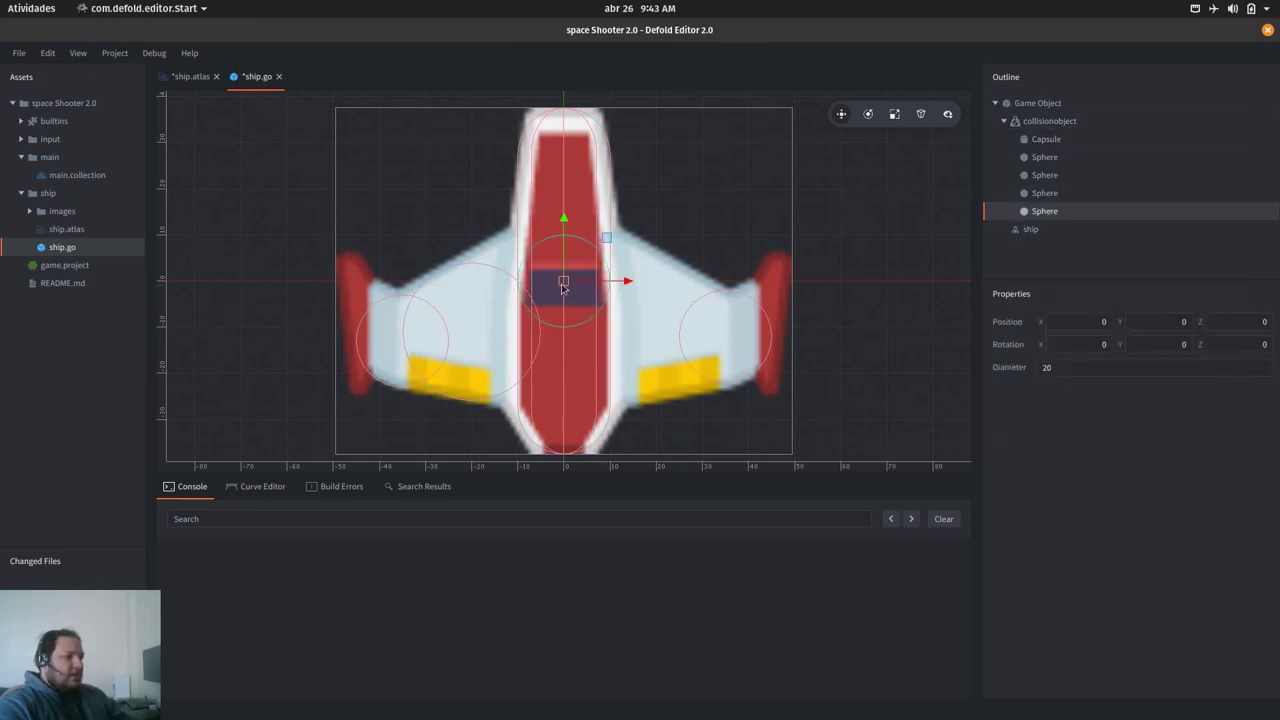
drag(563, 287, 655, 346)
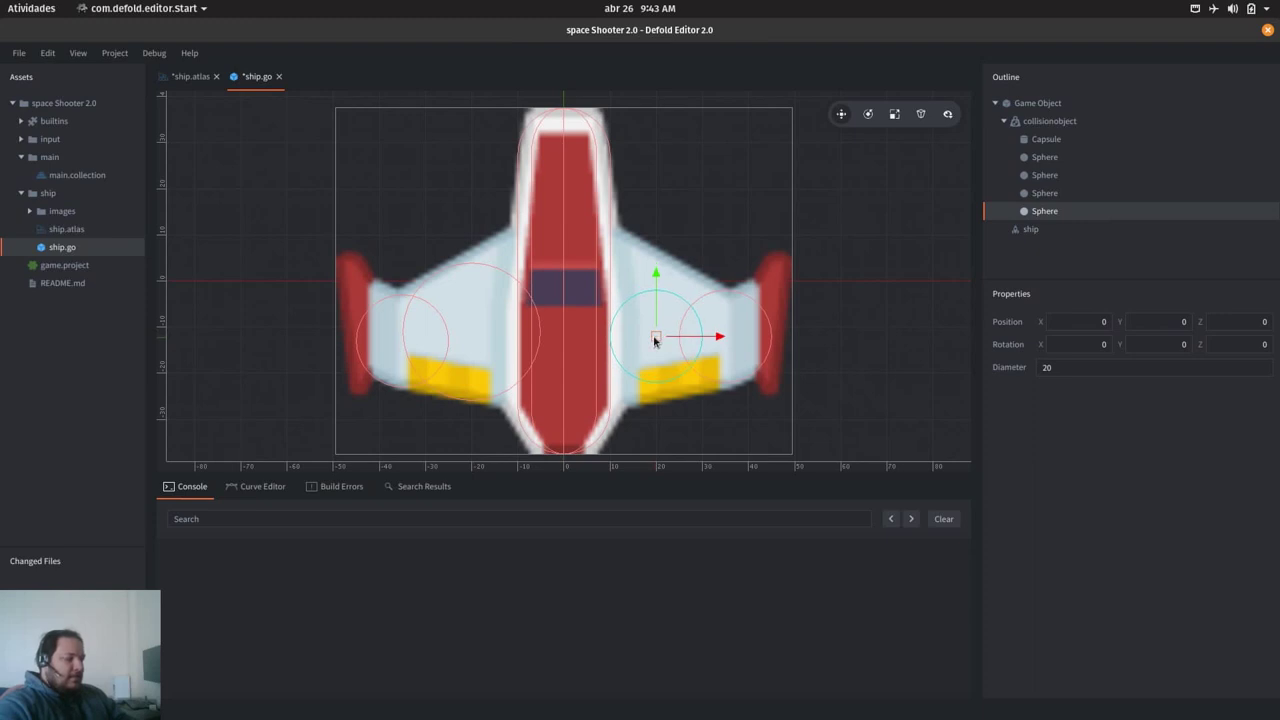
Step: Enlarge the inner right wing sphere to a diameter of about 30.7 and place it at X 20, Y -11
click(896, 115)
drag(700, 292, 722, 285)
drag(722, 285, 727, 287)
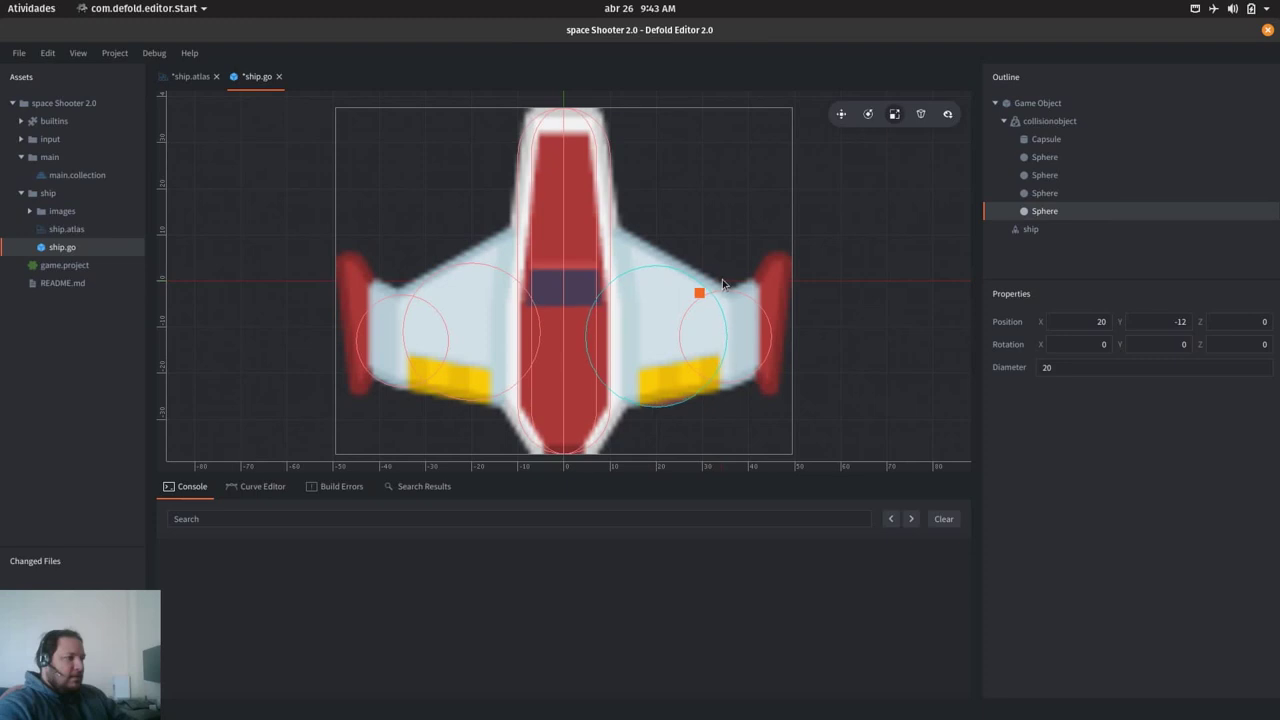
click(840, 115)
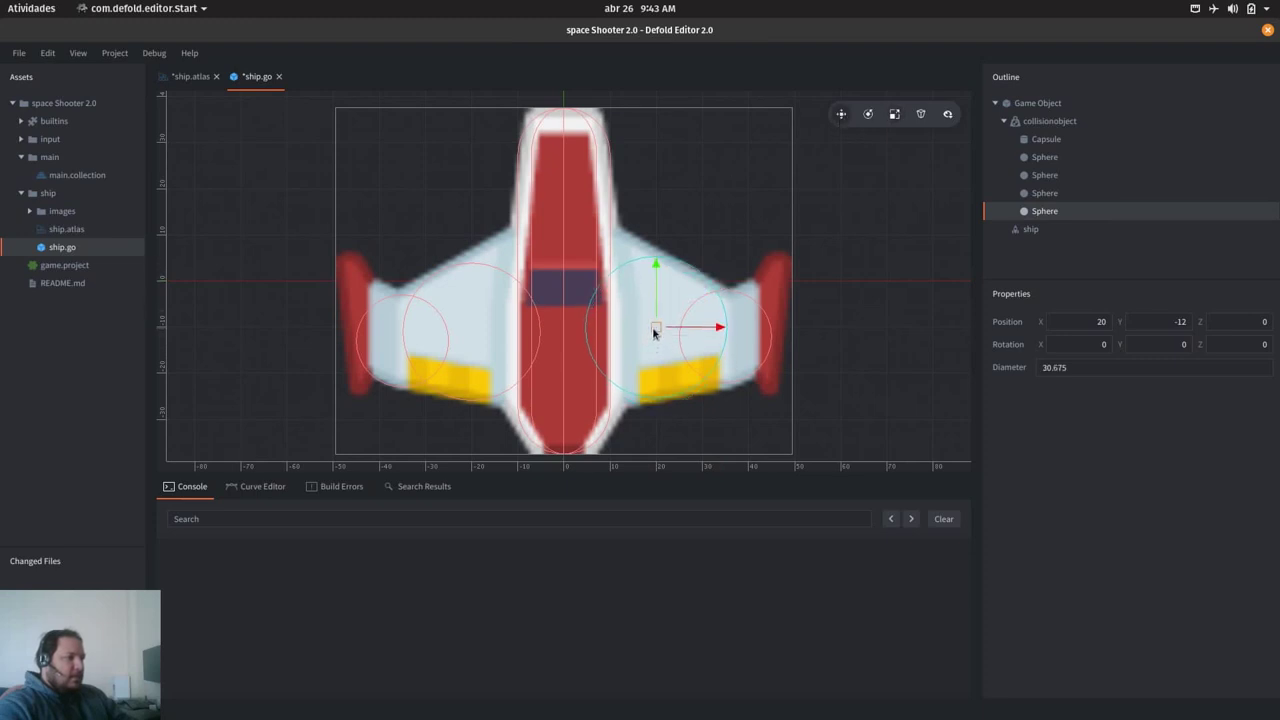
drag(653, 327, 653, 331)
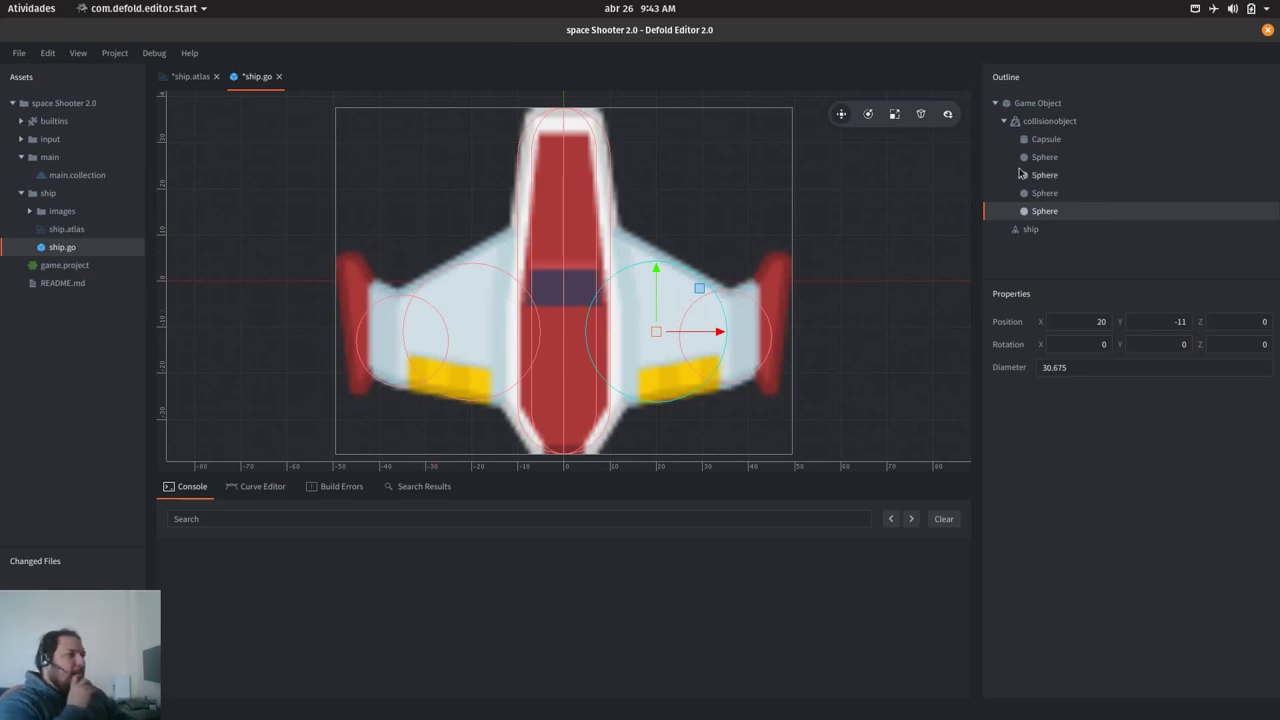
click(1050, 193)
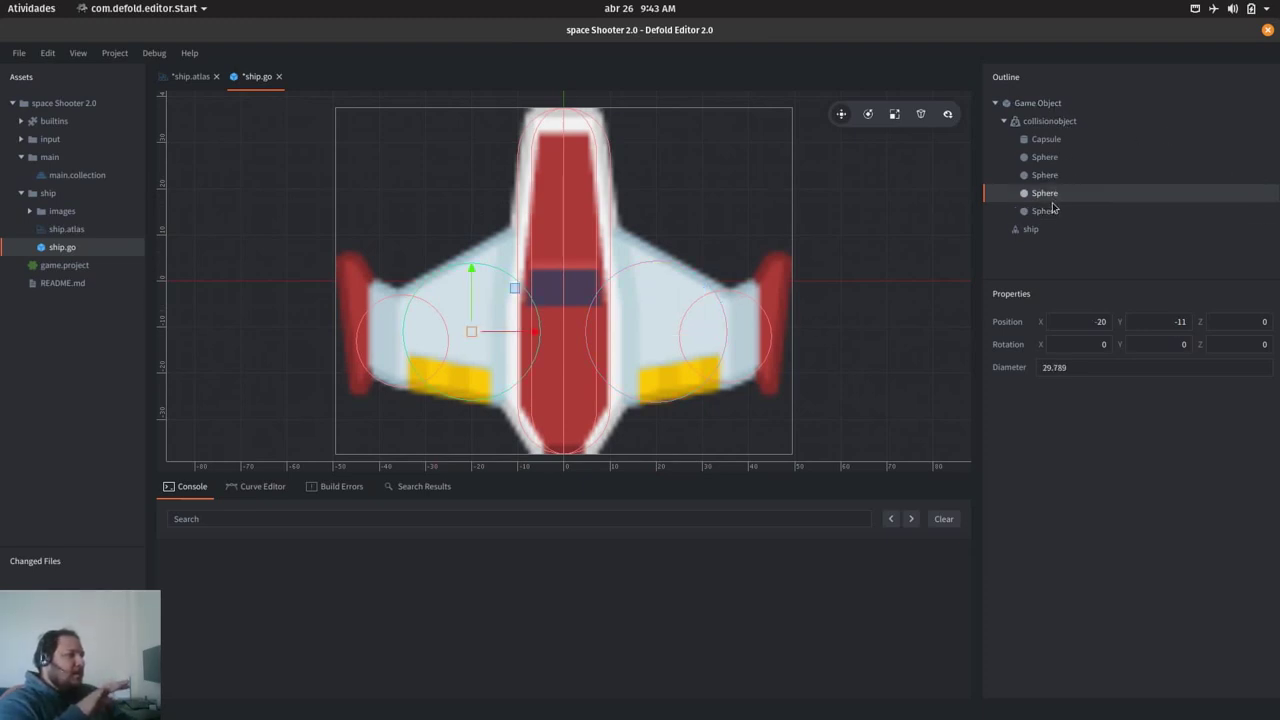
click(1052, 211)
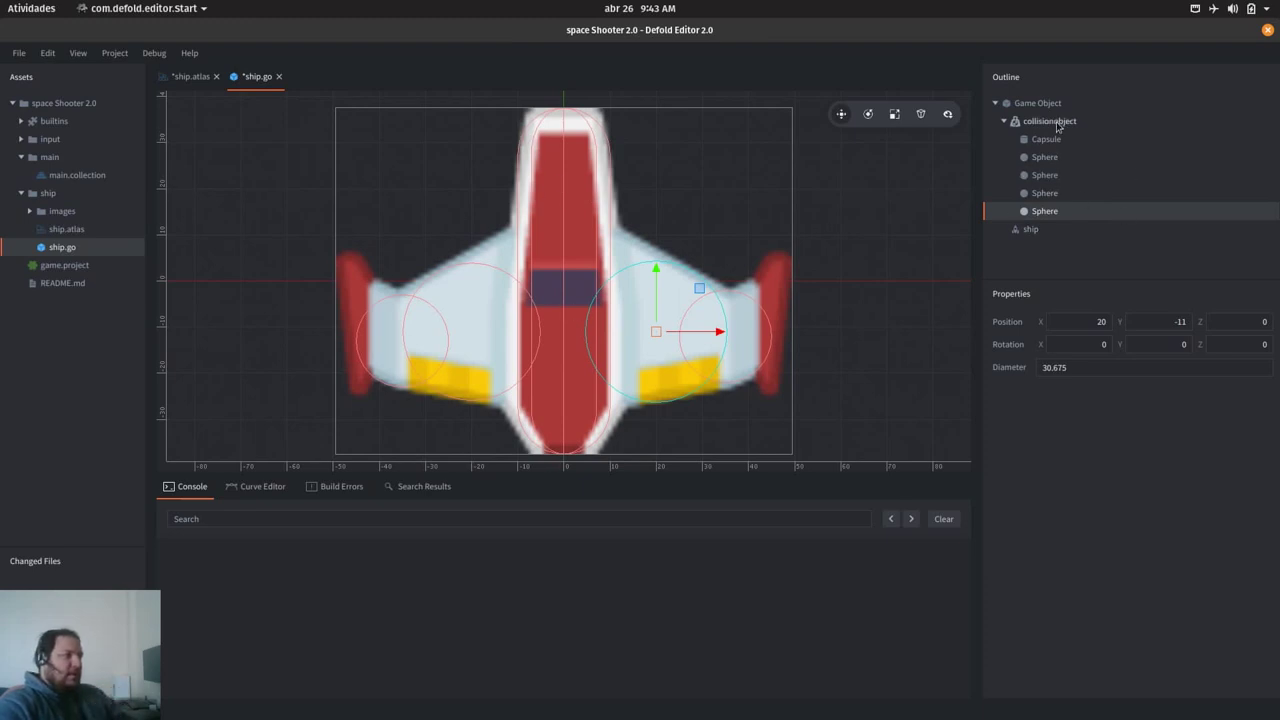
click(1003, 122)
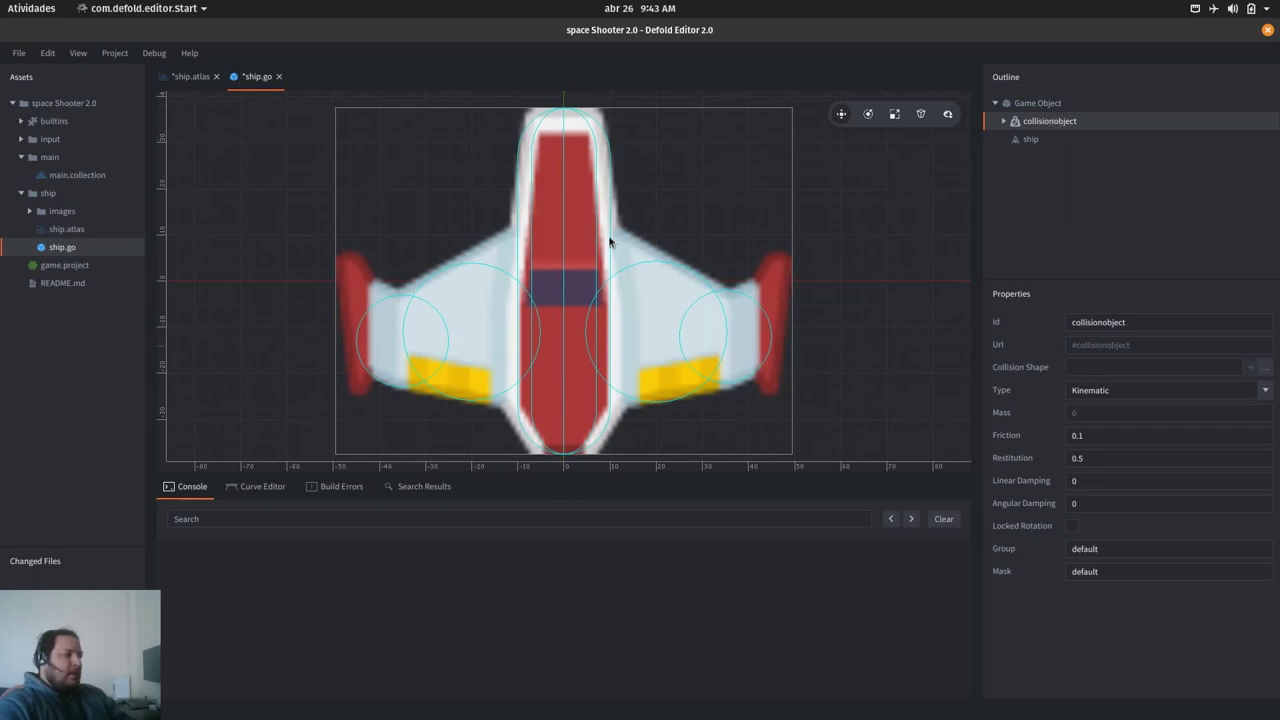
click(1004, 121)
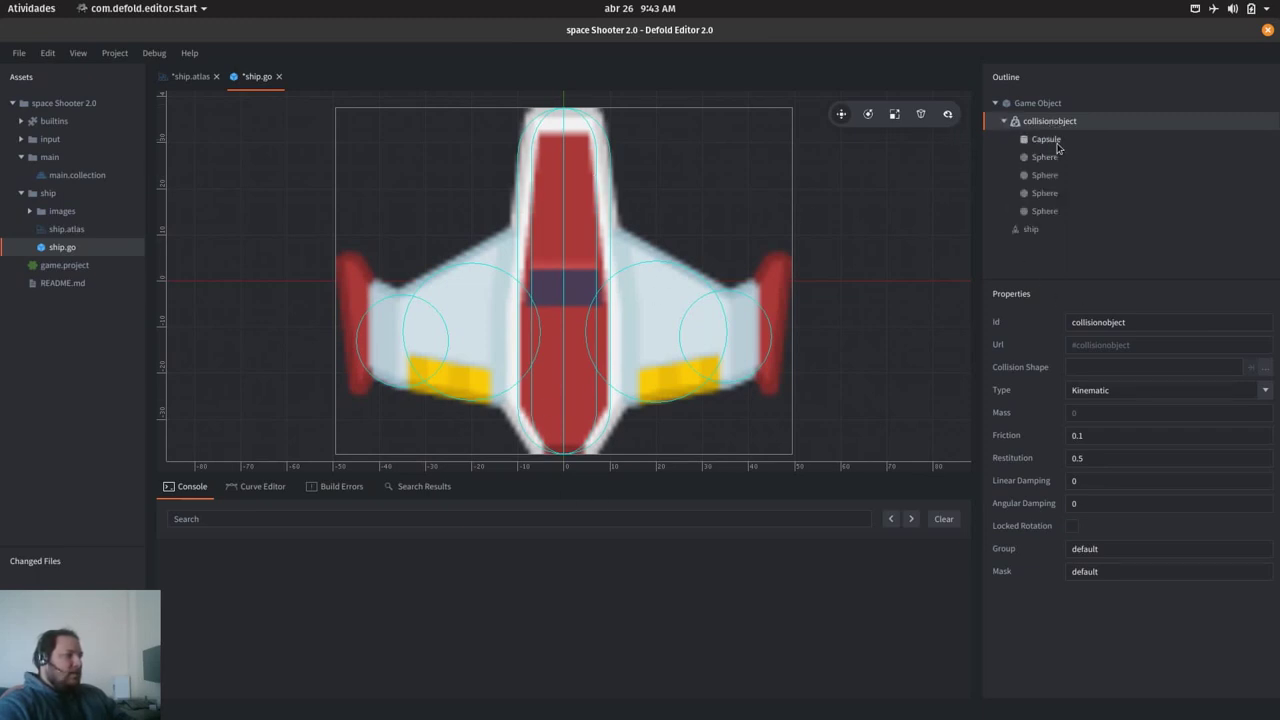
Step: Delete the Capsule shape from the collision object
click(1028, 139)
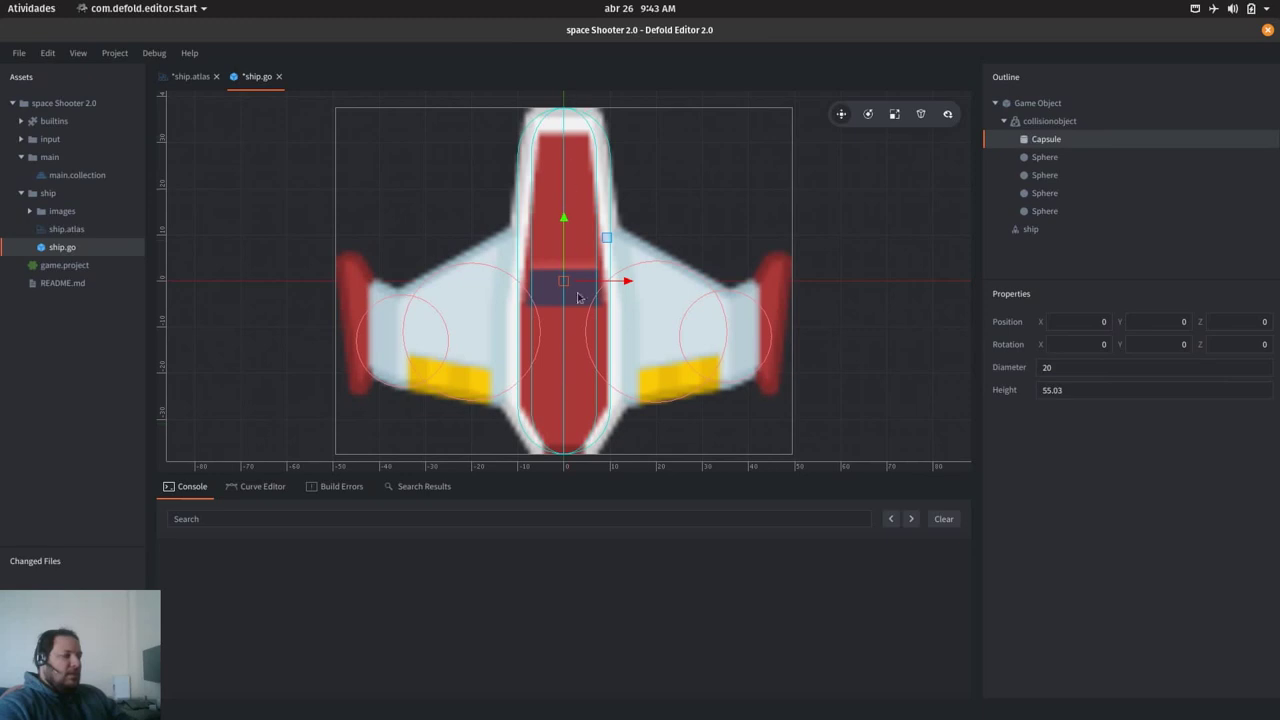
right_click(1044, 146)
click(1030, 140)
right_click(1032, 136)
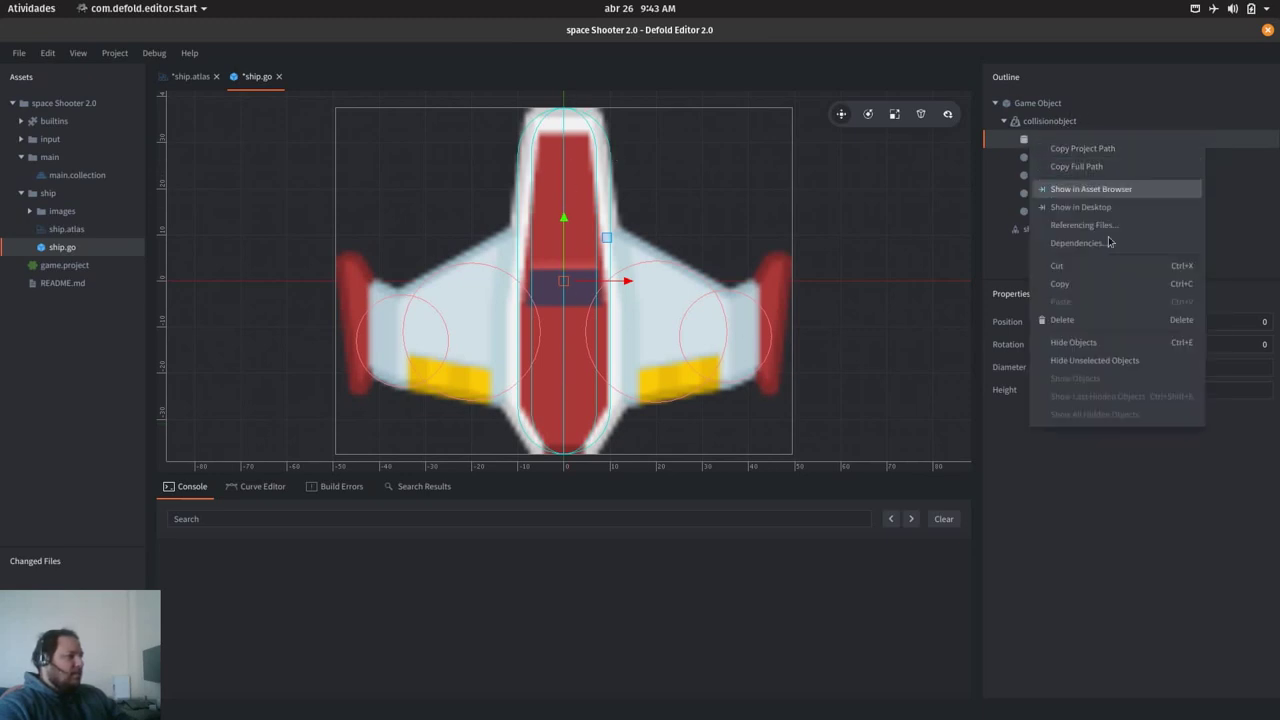
click(1090, 314)
Step: Add a fifth Sphere shape to the collision object and move it to X 0, Y 28 over the ship's nose
right_click(1064, 125)
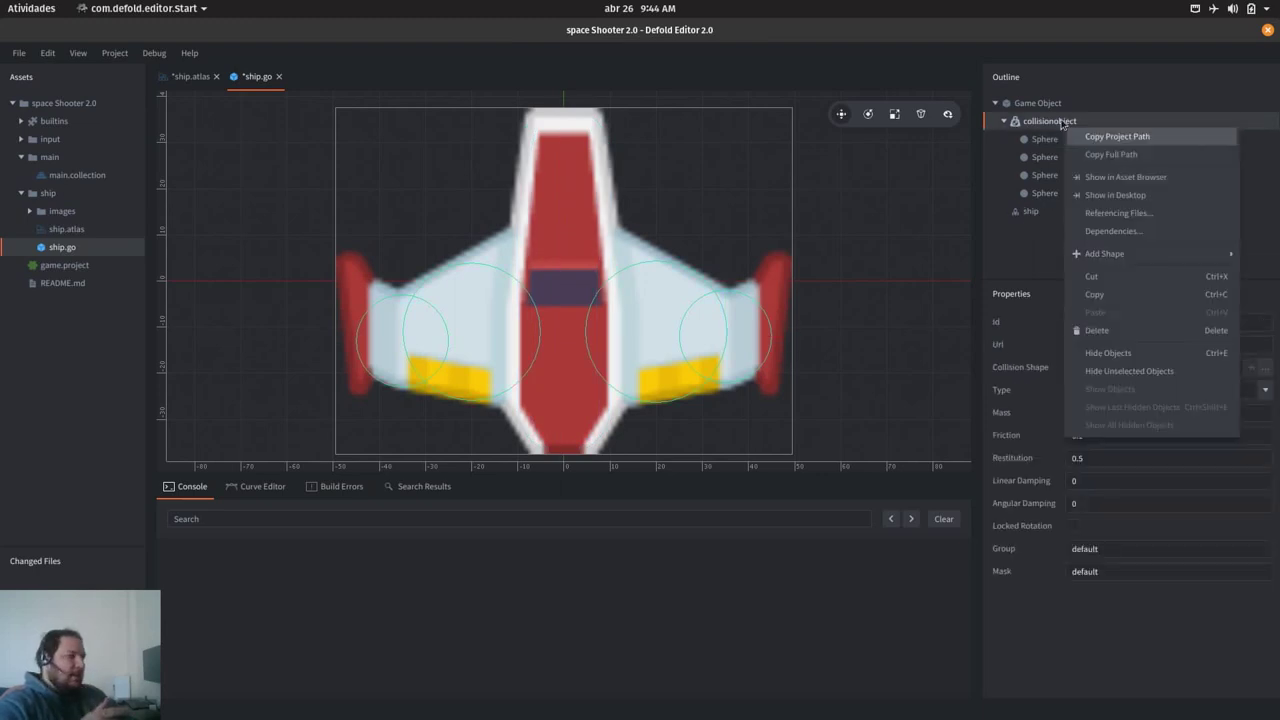
mouse_move(1156, 259)
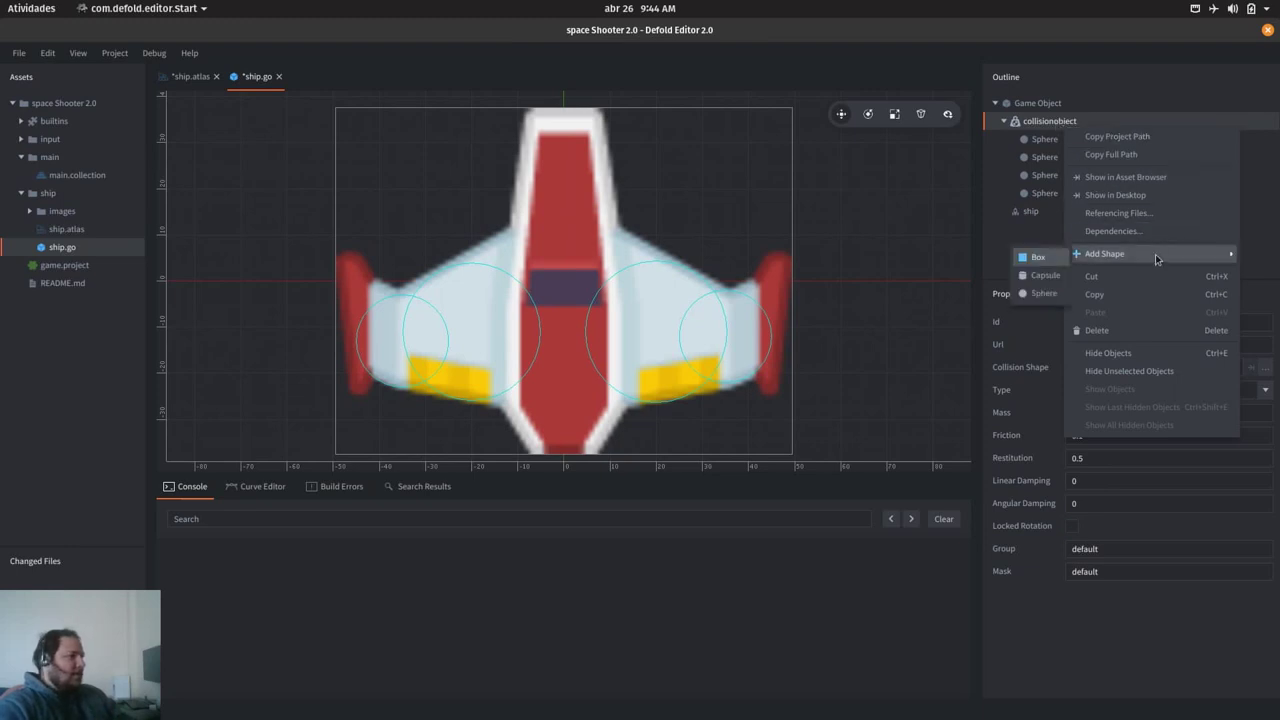
click(1040, 294)
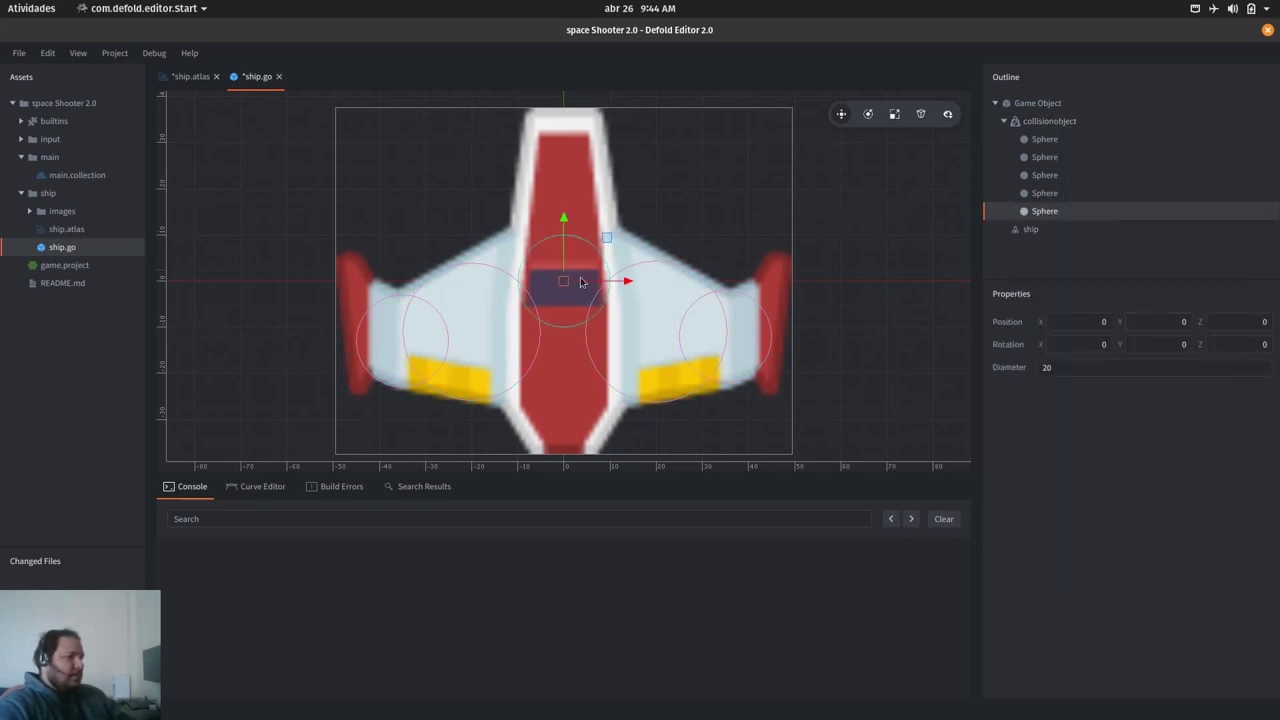
drag(564, 289, 563, 158)
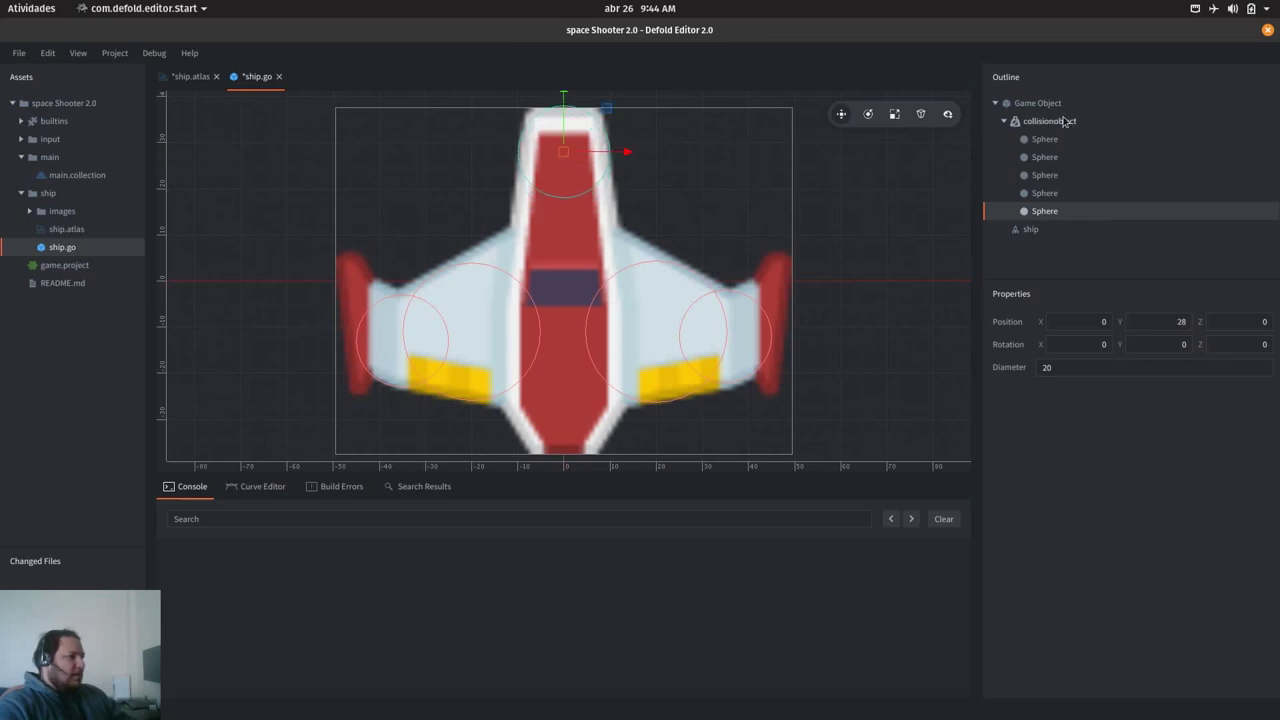
Step: Add a sixth Sphere shape to the collision object and move it to X 0, Y -28 over the ship's tail
right_click(1064, 121)
mouse_move(1112, 249)
click(1041, 288)
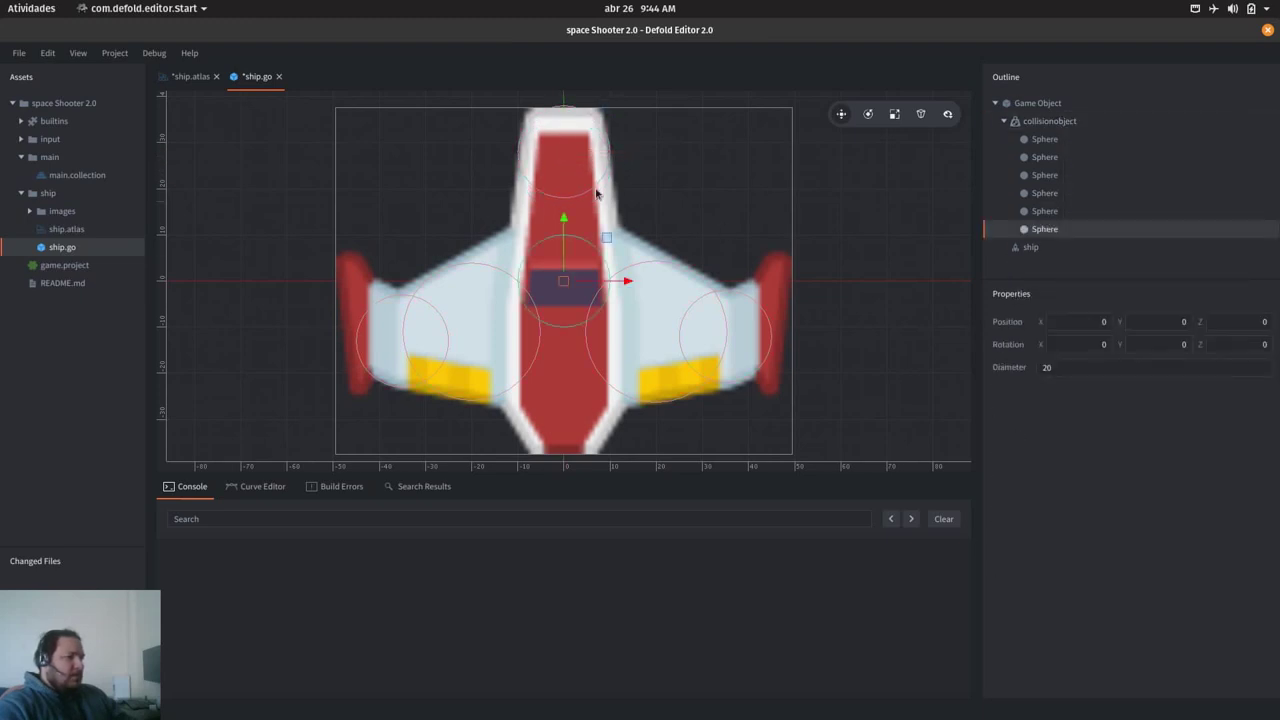
drag(563, 281, 563, 410)
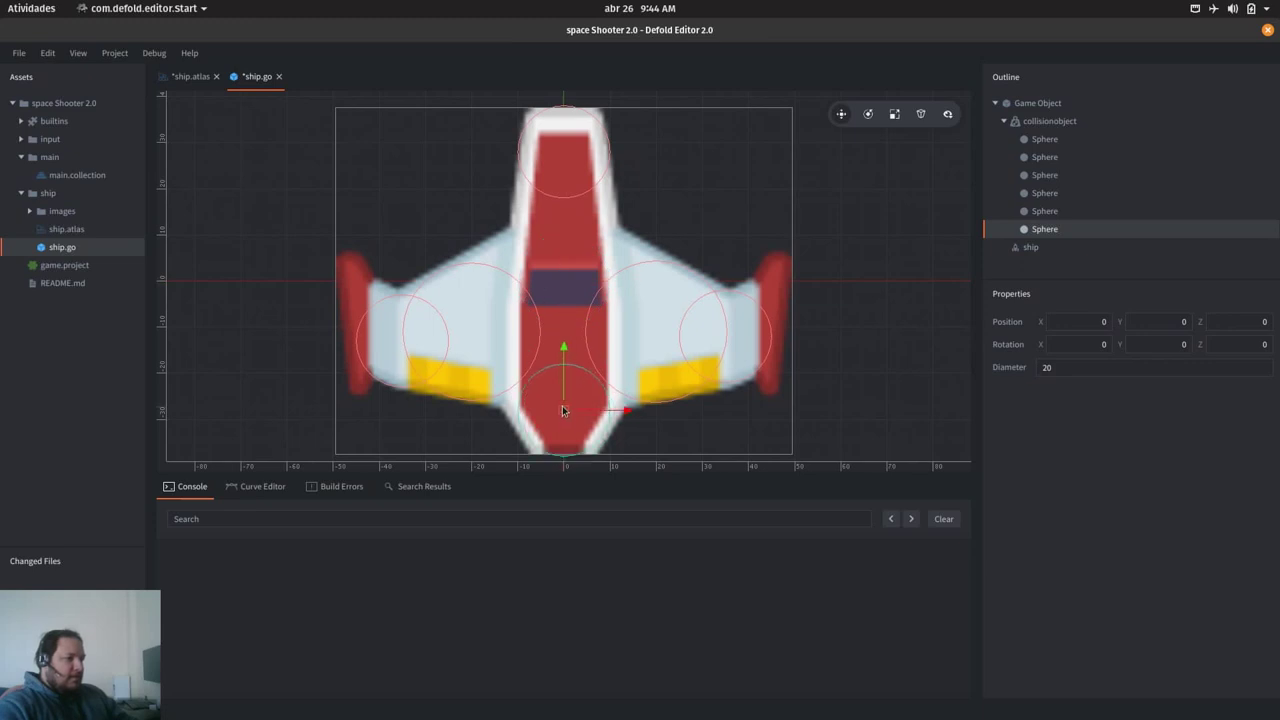
Step: Enlarge the tail sphere to a diameter of about 24.1 and raise it to Y -26
click(894, 113)
drag(609, 366, 614, 360)
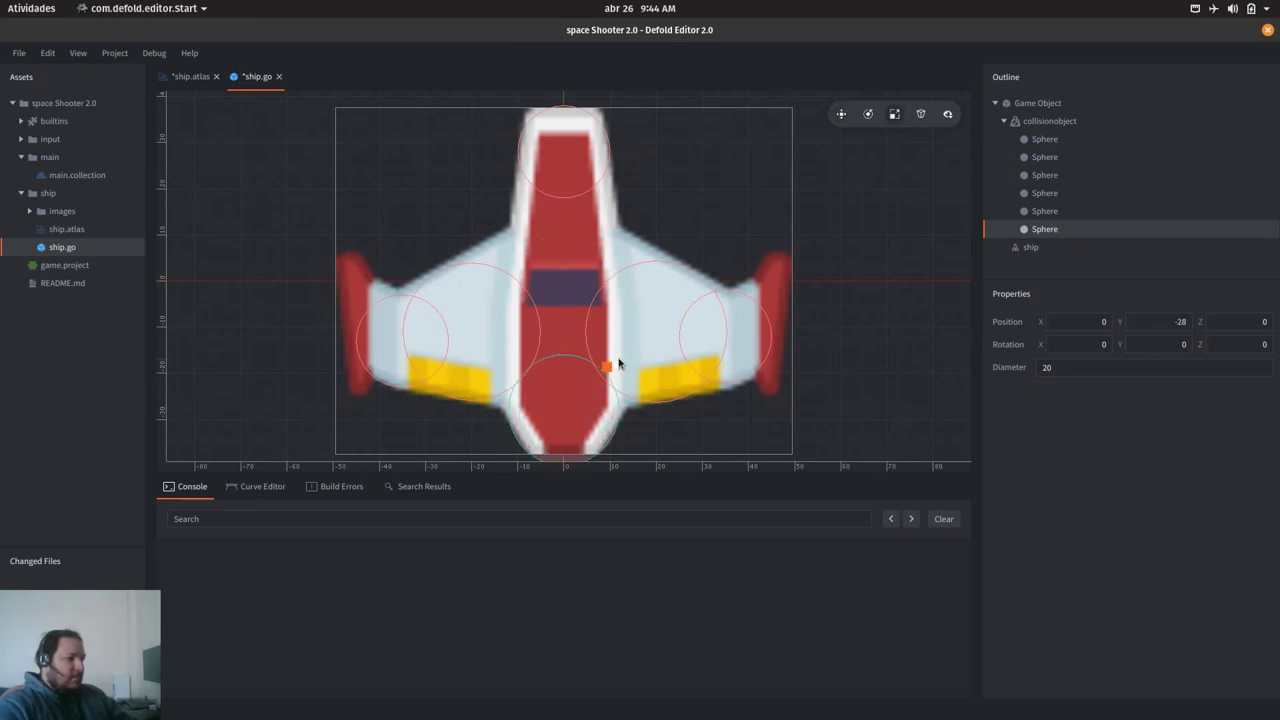
click(840, 114)
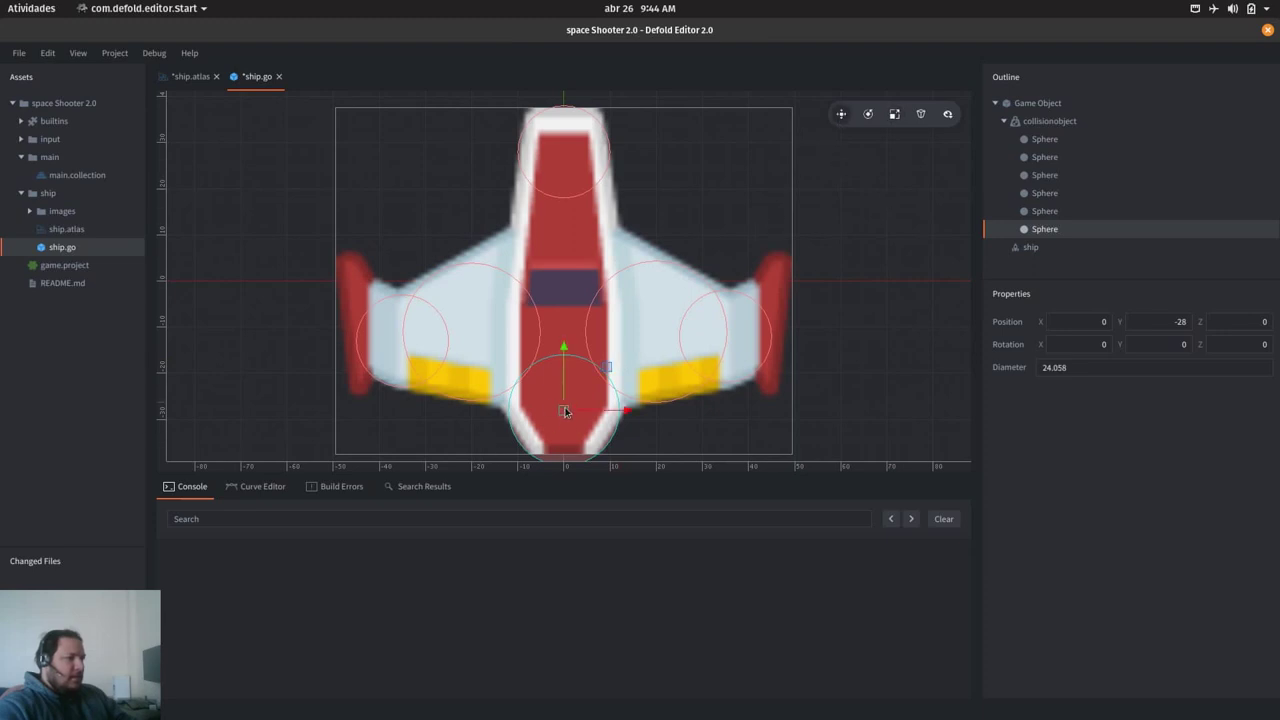
drag(565, 411, 564, 406)
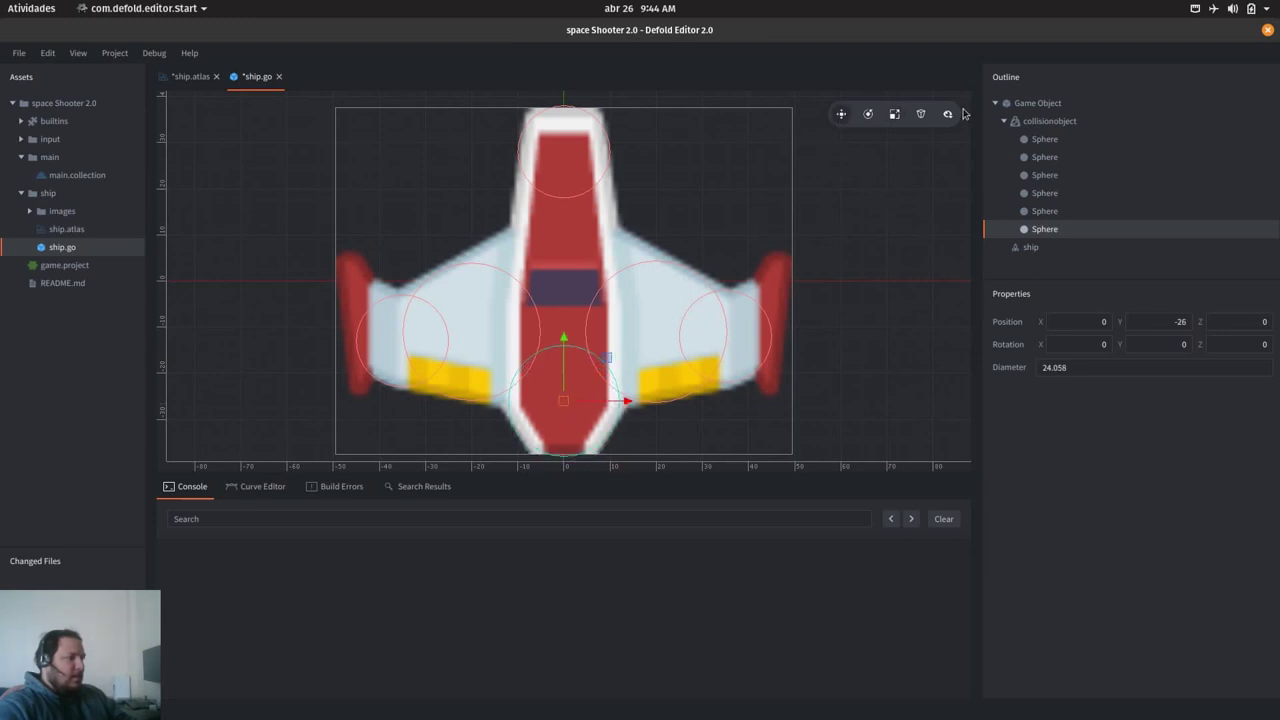
Step: Add a Box shape to the collision object and stretch its height to about 57.4 along the fuselage
right_click(1054, 125)
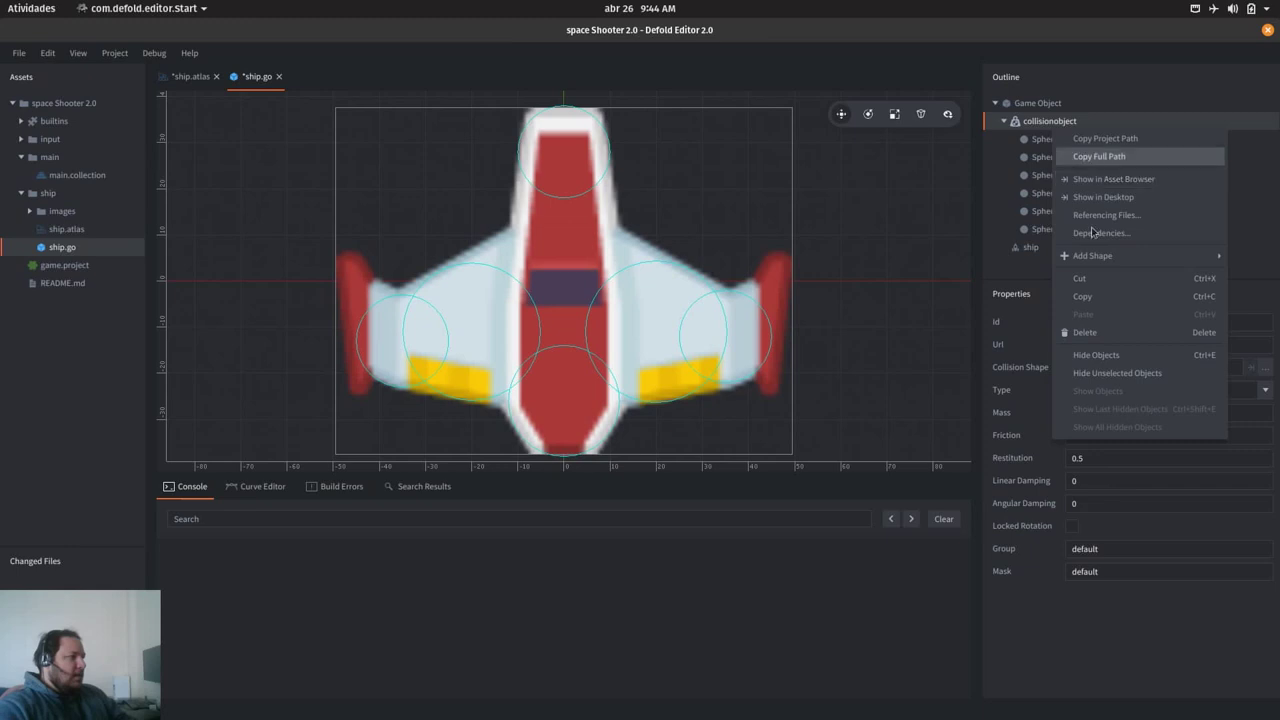
click(896, 236)
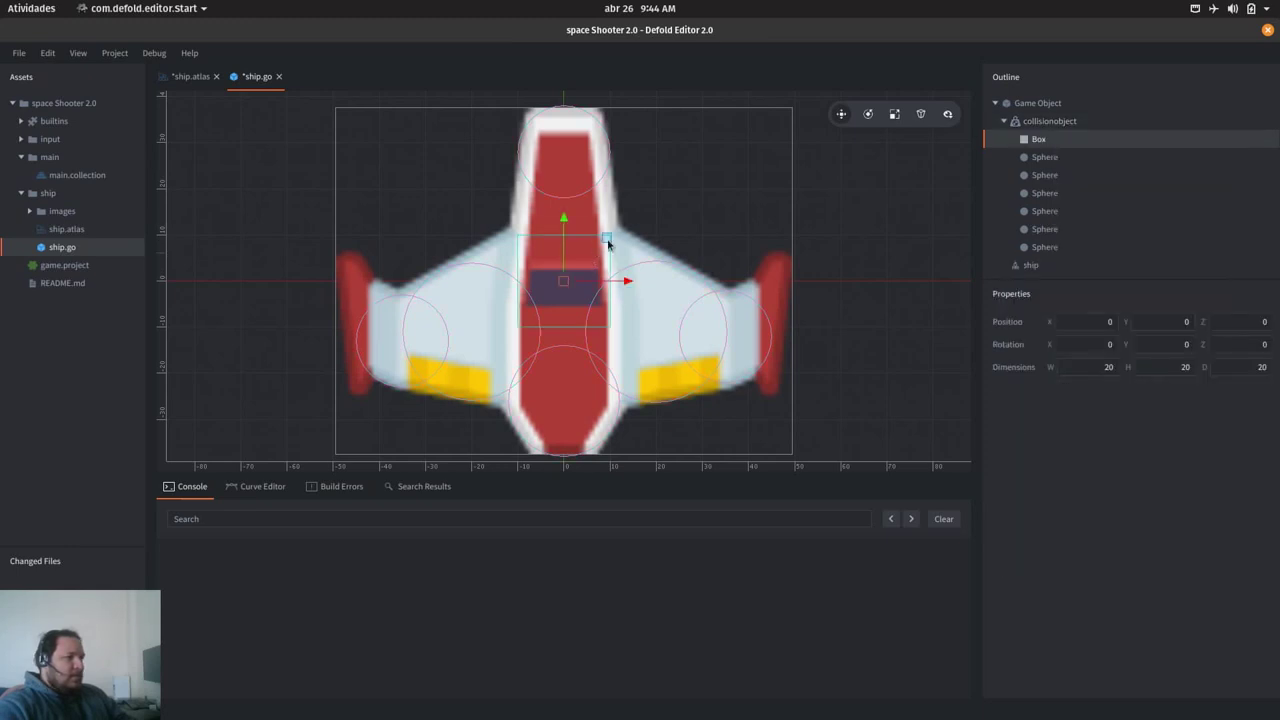
click(893, 117)
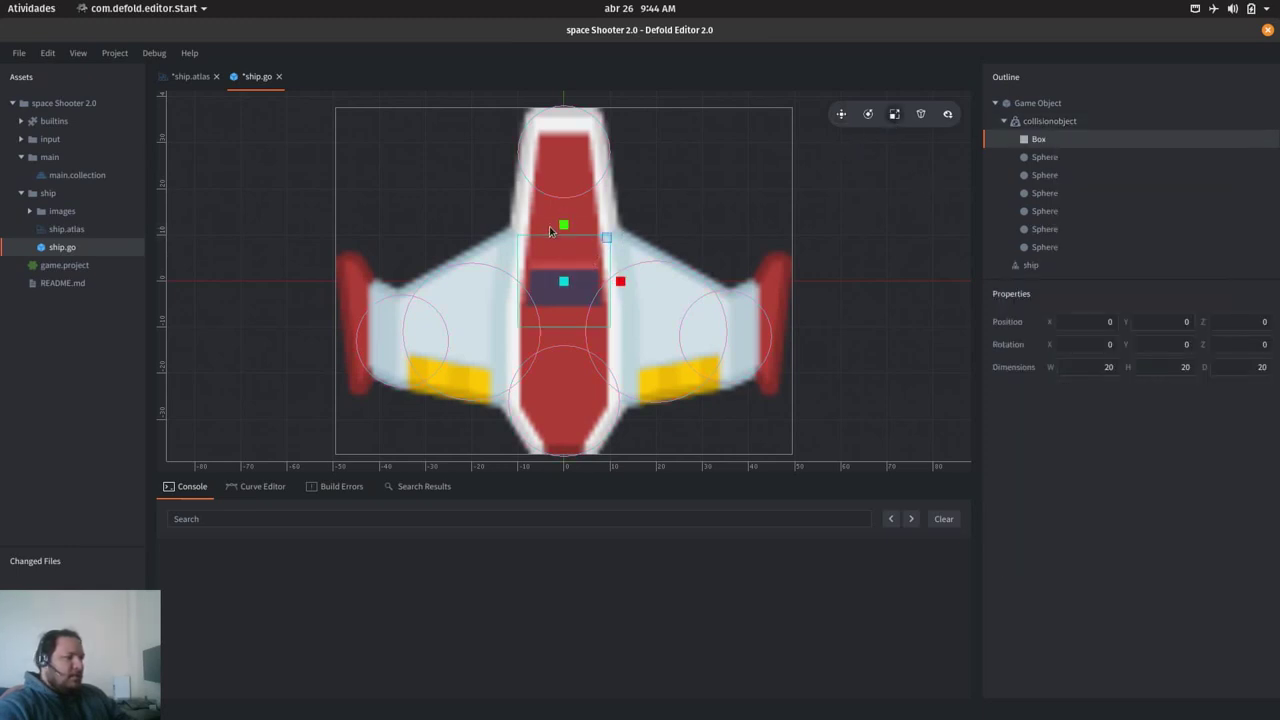
drag(565, 227, 574, 124)
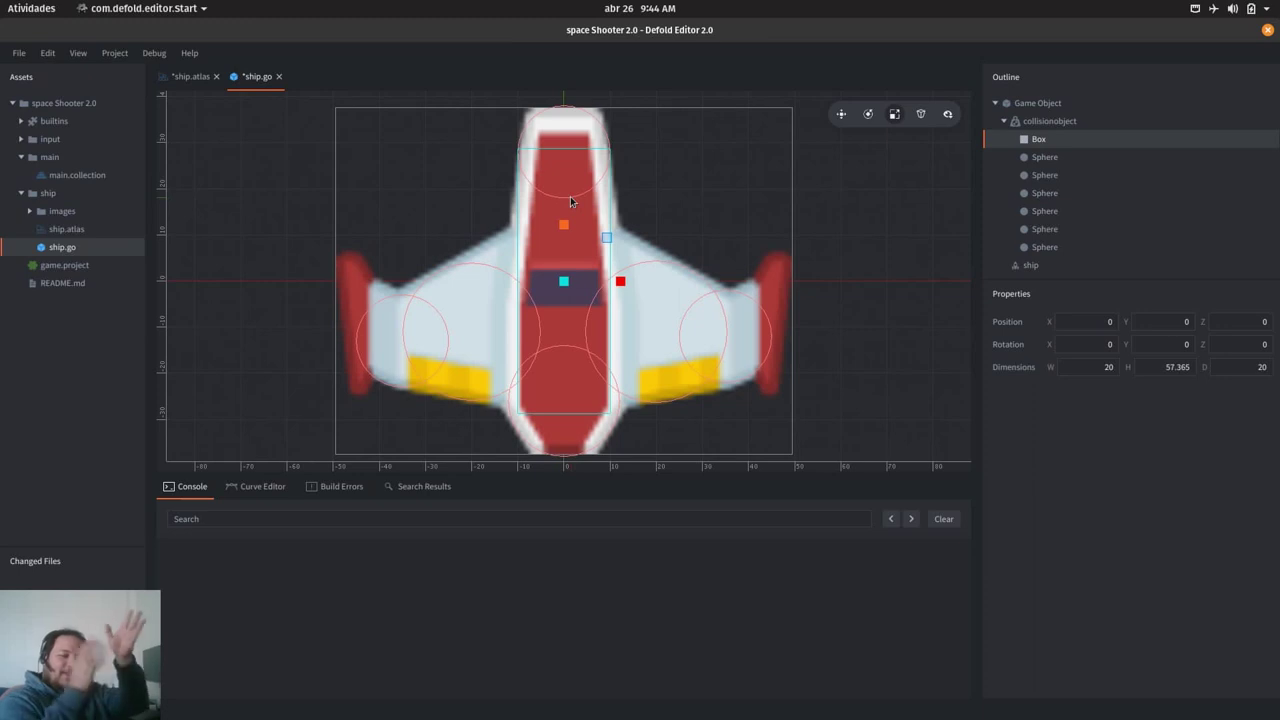
click(1003, 121)
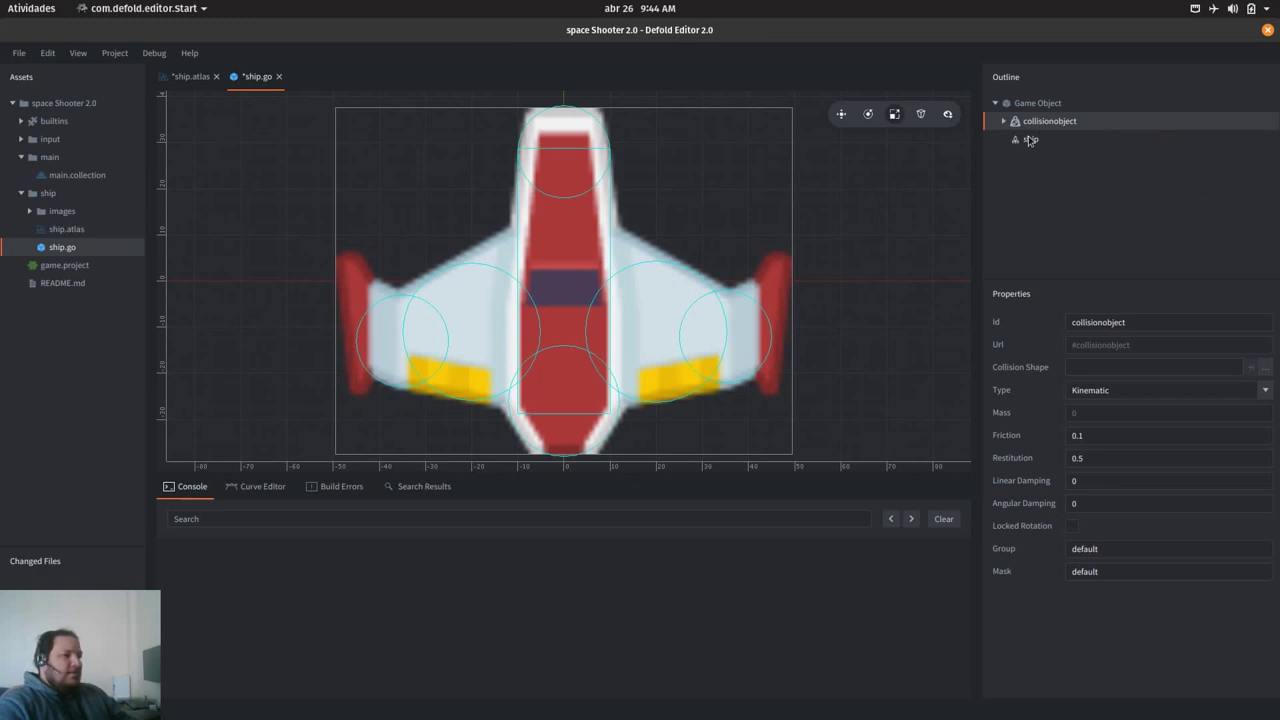
right_click(1043, 106)
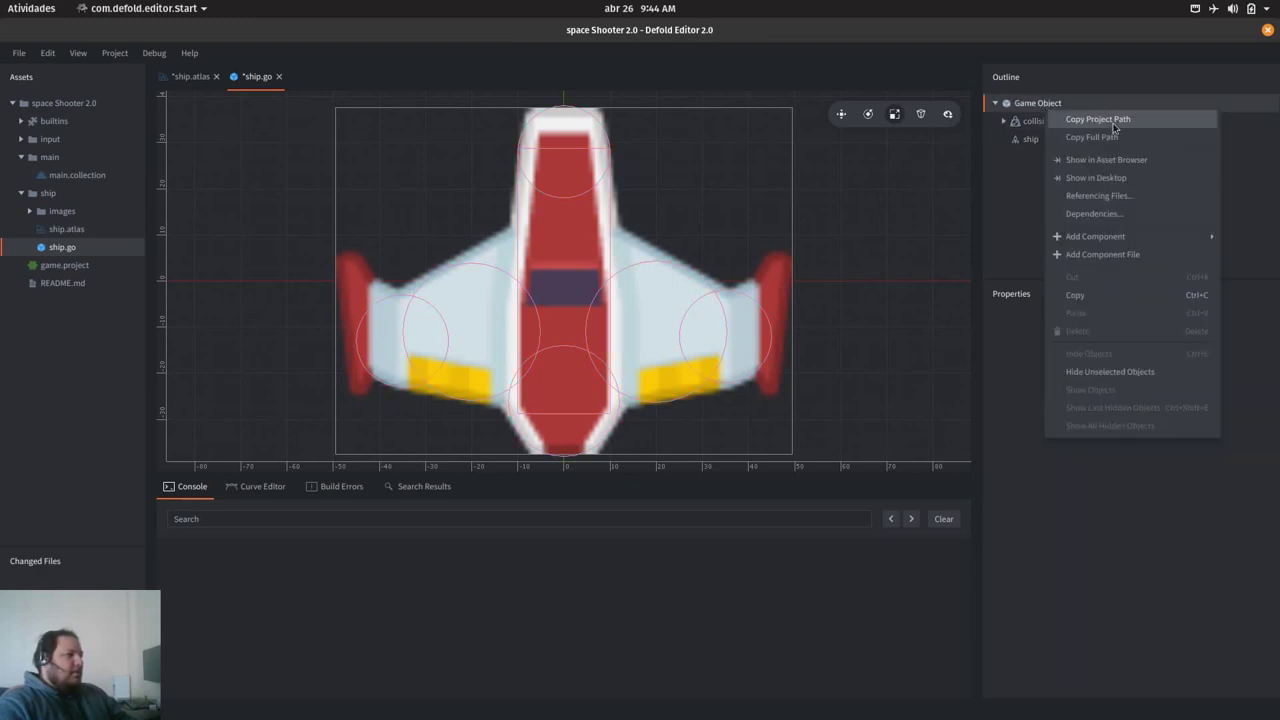
mouse_move(1139, 239)
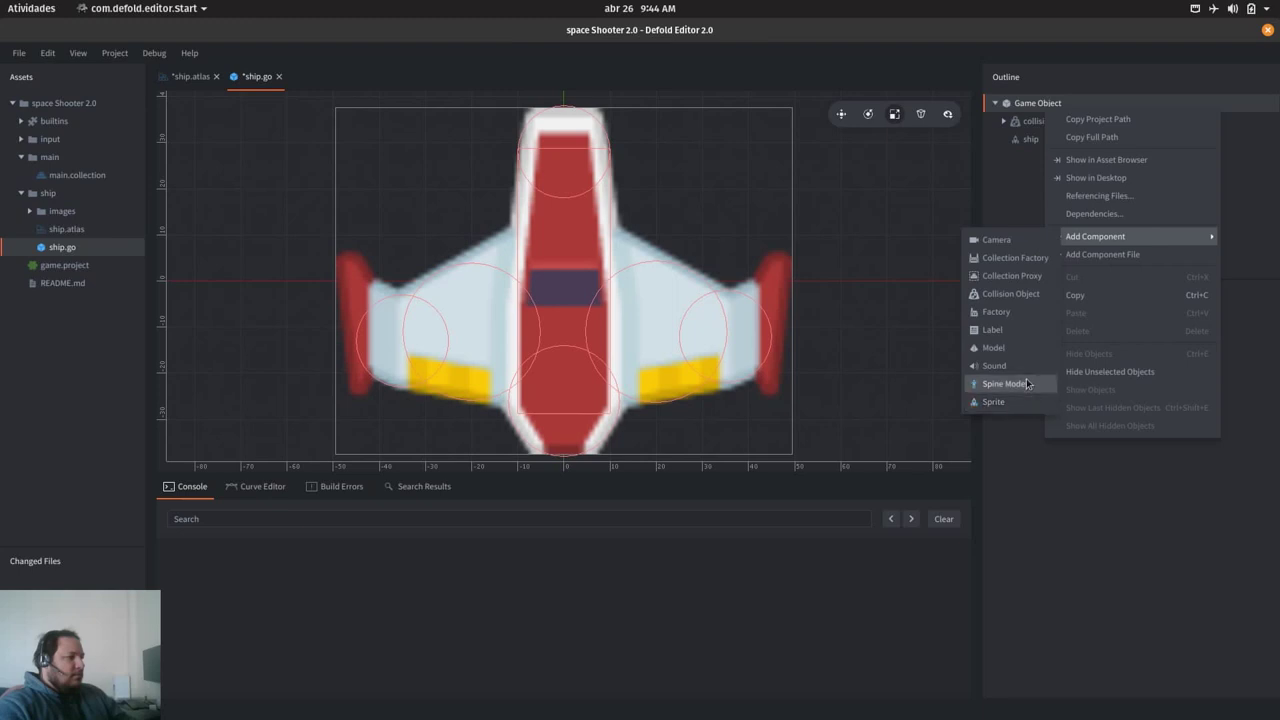
click(1012, 206)
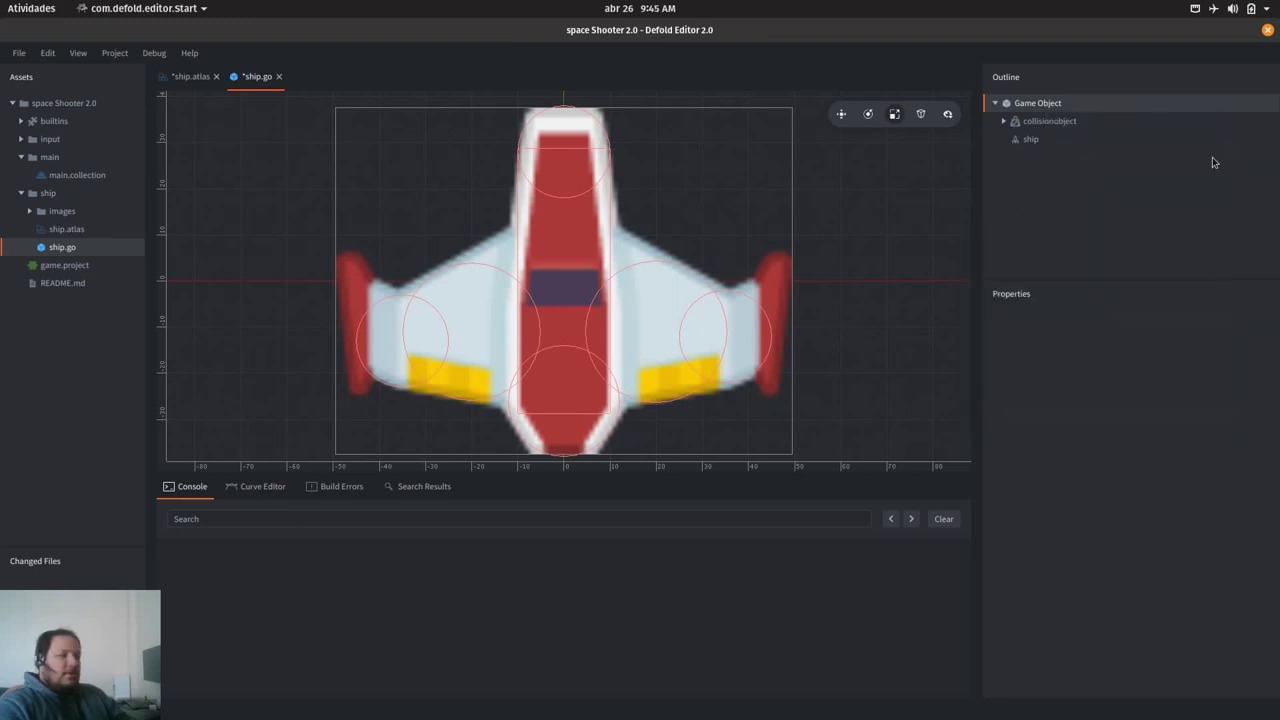
Step: Create a new Script file named ship in the ship folder and close the external code editor
right_click(43, 194)
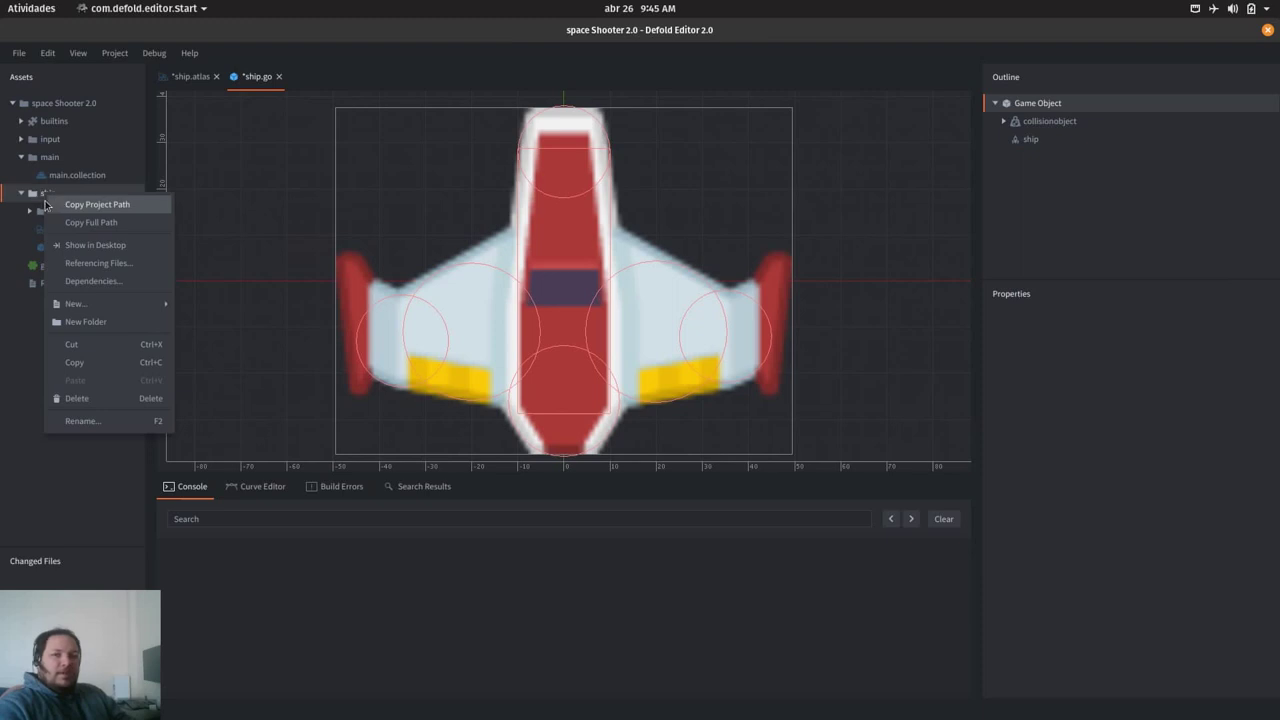
click(41, 195)
right_click(39, 195)
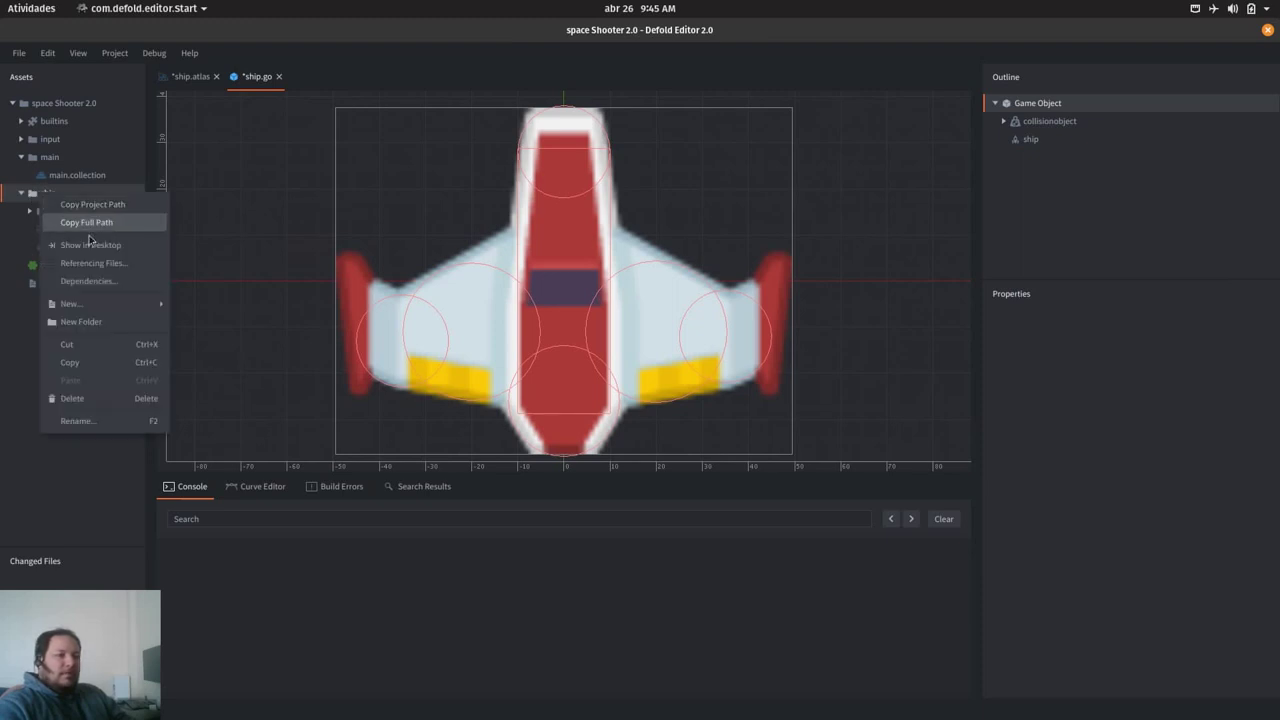
mouse_move(129, 302)
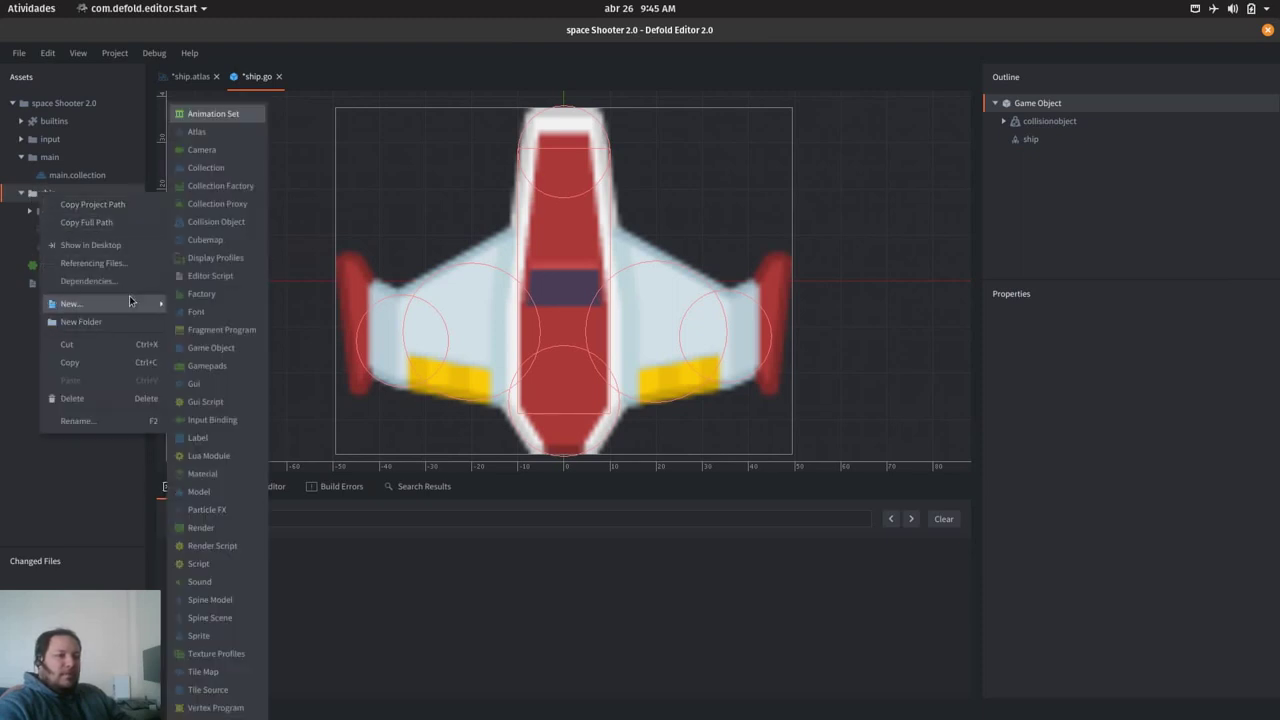
click(218, 566)
text(ship)
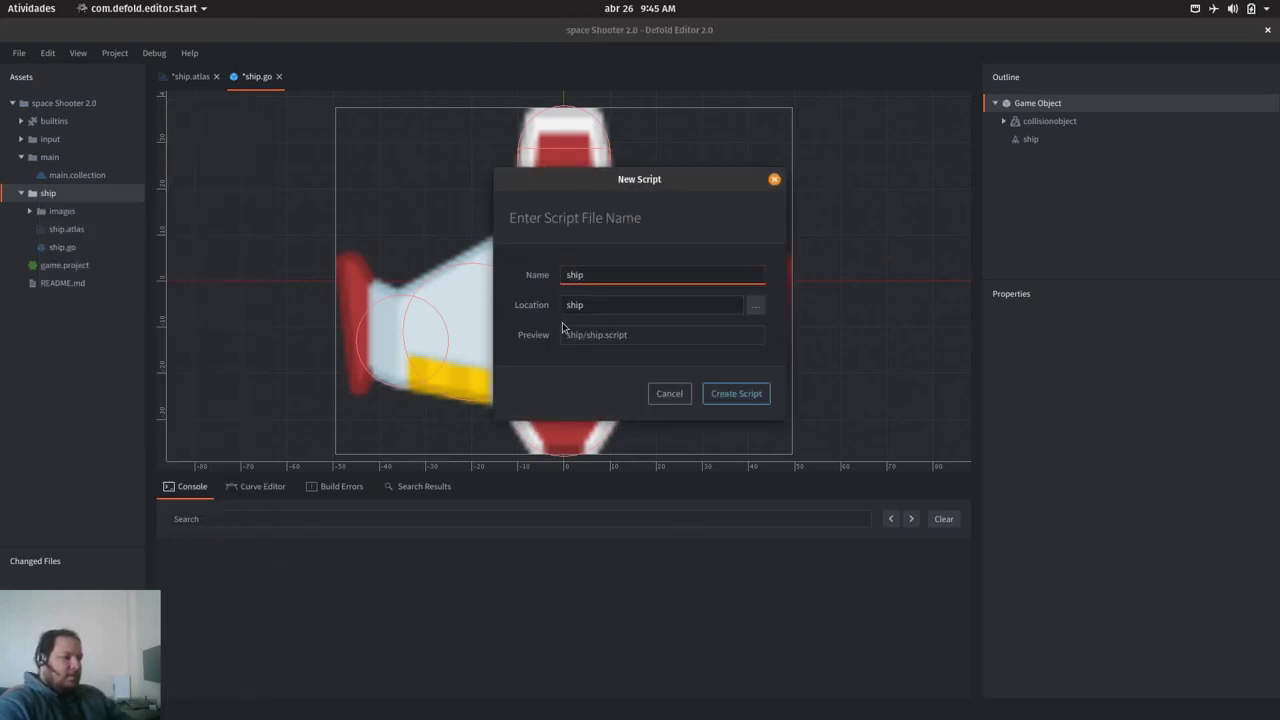
click(746, 394)
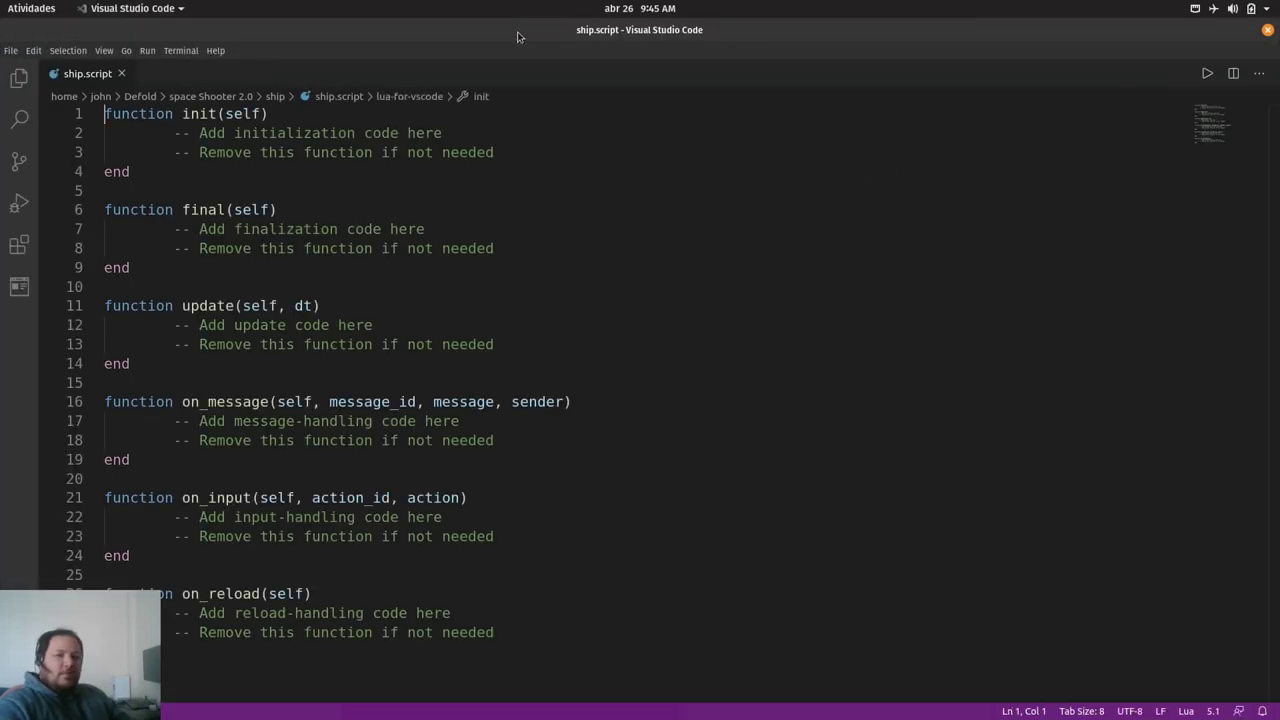
click(1267, 29)
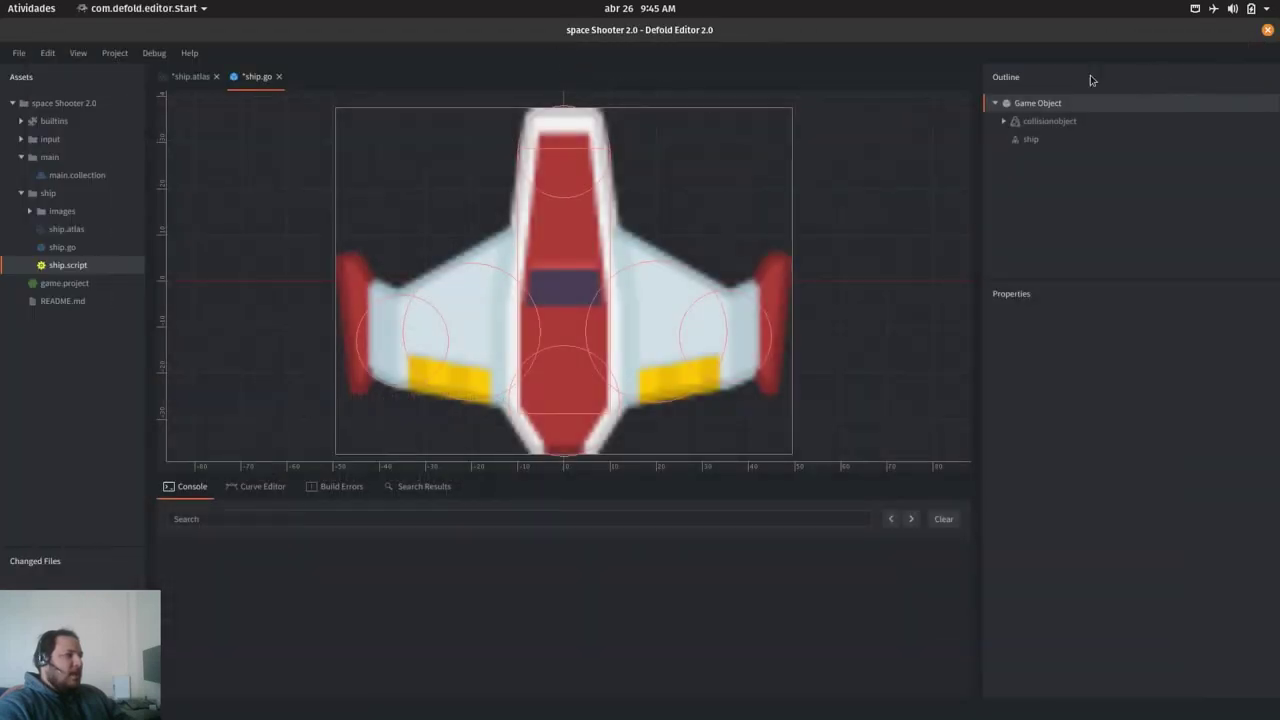
Step: Add /ship/ship.script to the game object as a component file
right_click(1052, 104)
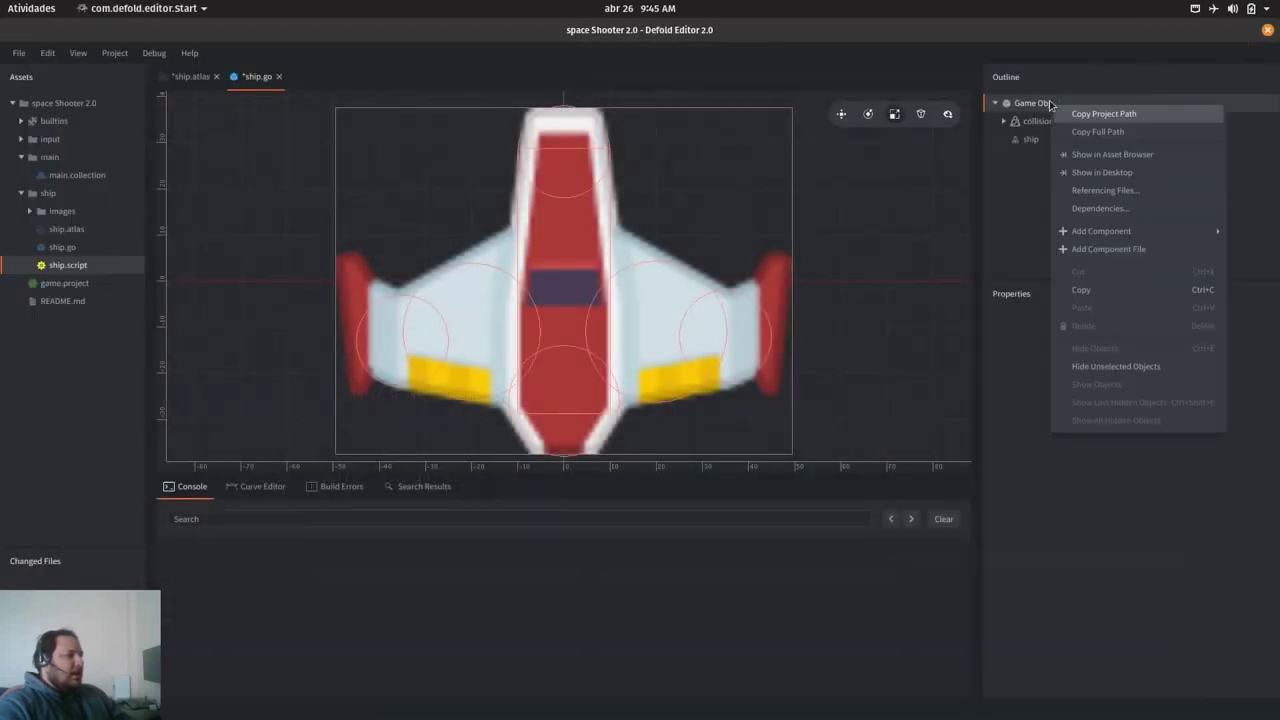
click(1110, 250)
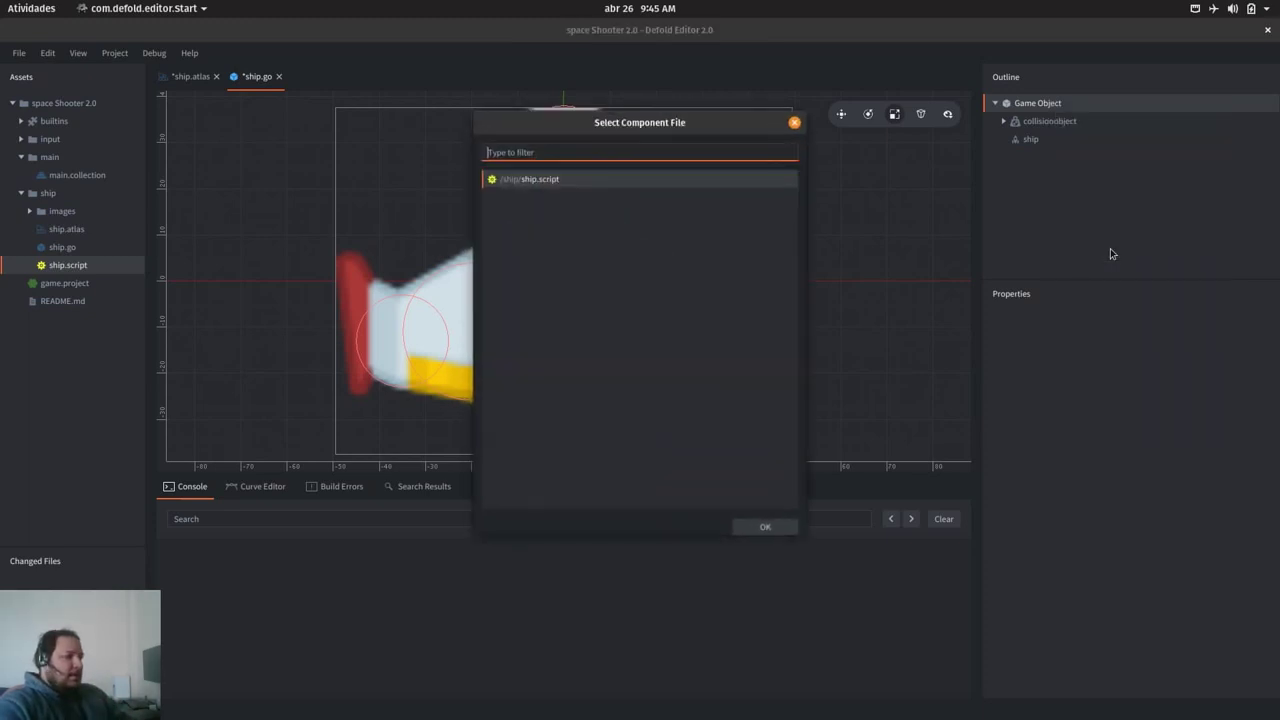
click(537, 183)
double_click(535, 180)
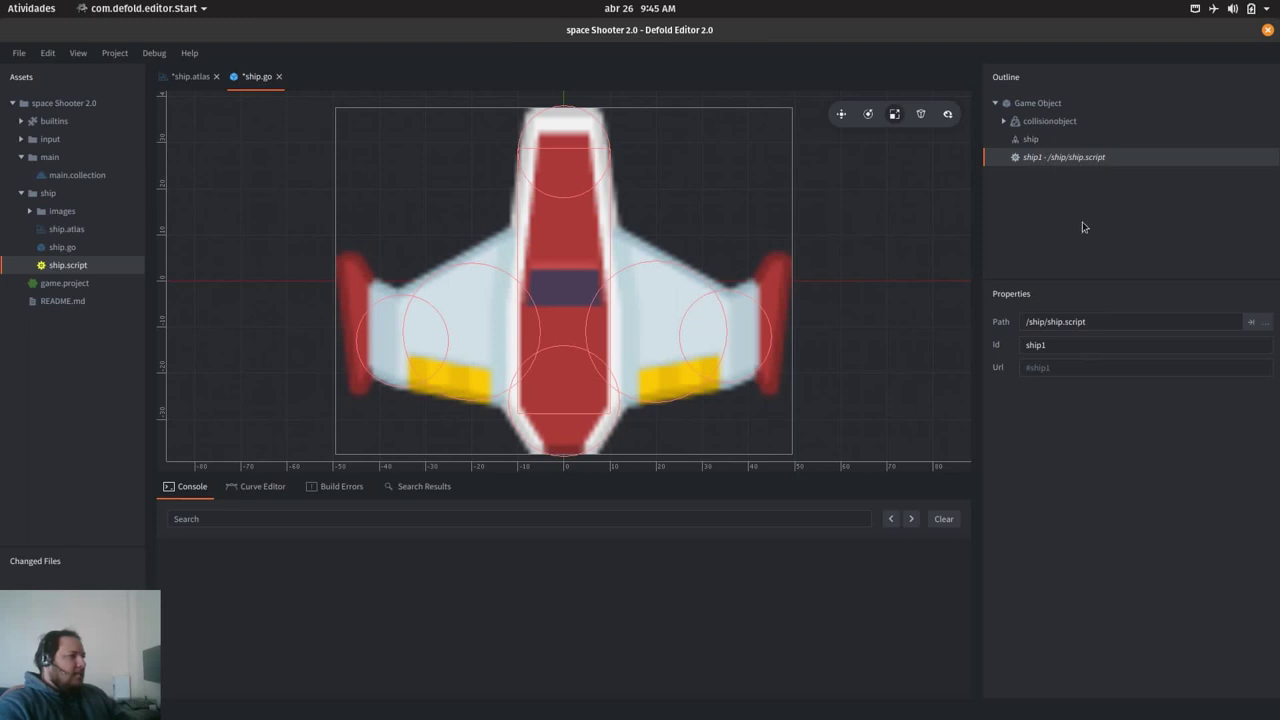
Step: Set the script component's Id to ship_script
click(1107, 348)
double_click(1106, 347)
click(1105, 346)
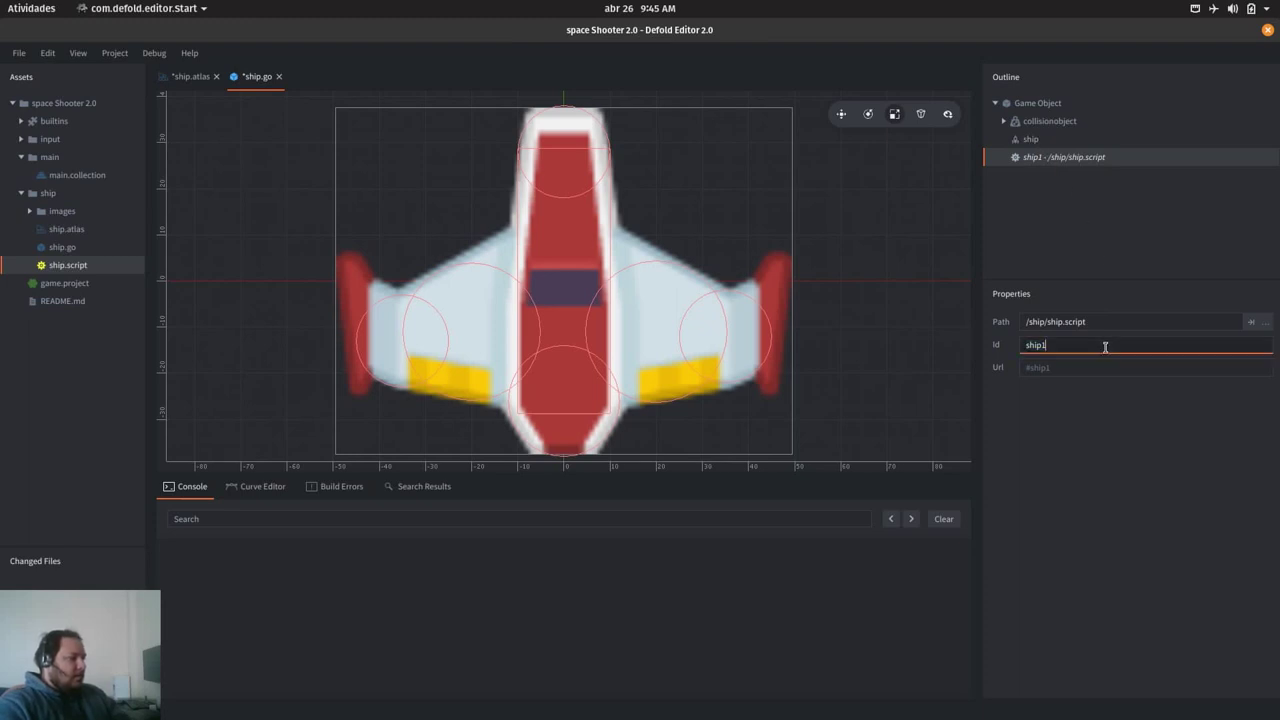
click(1116, 324)
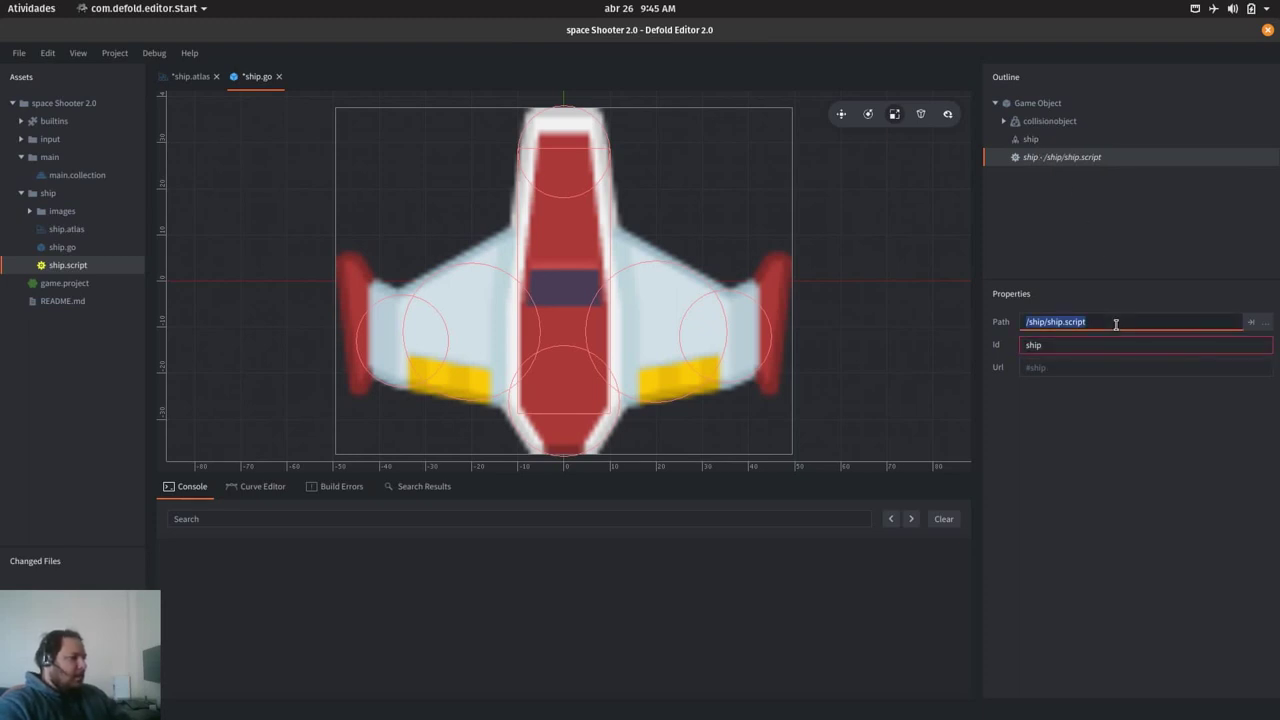
click(1103, 344)
click(1112, 344)
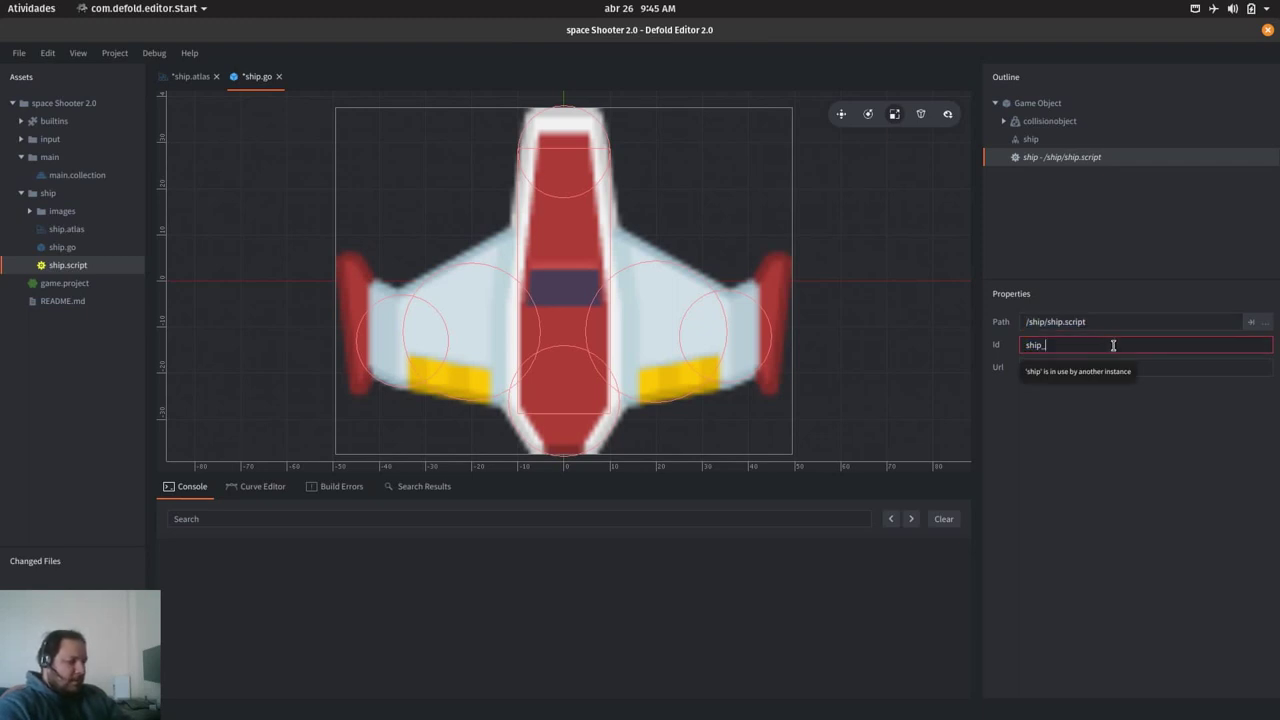
text(_script)
key(Return)
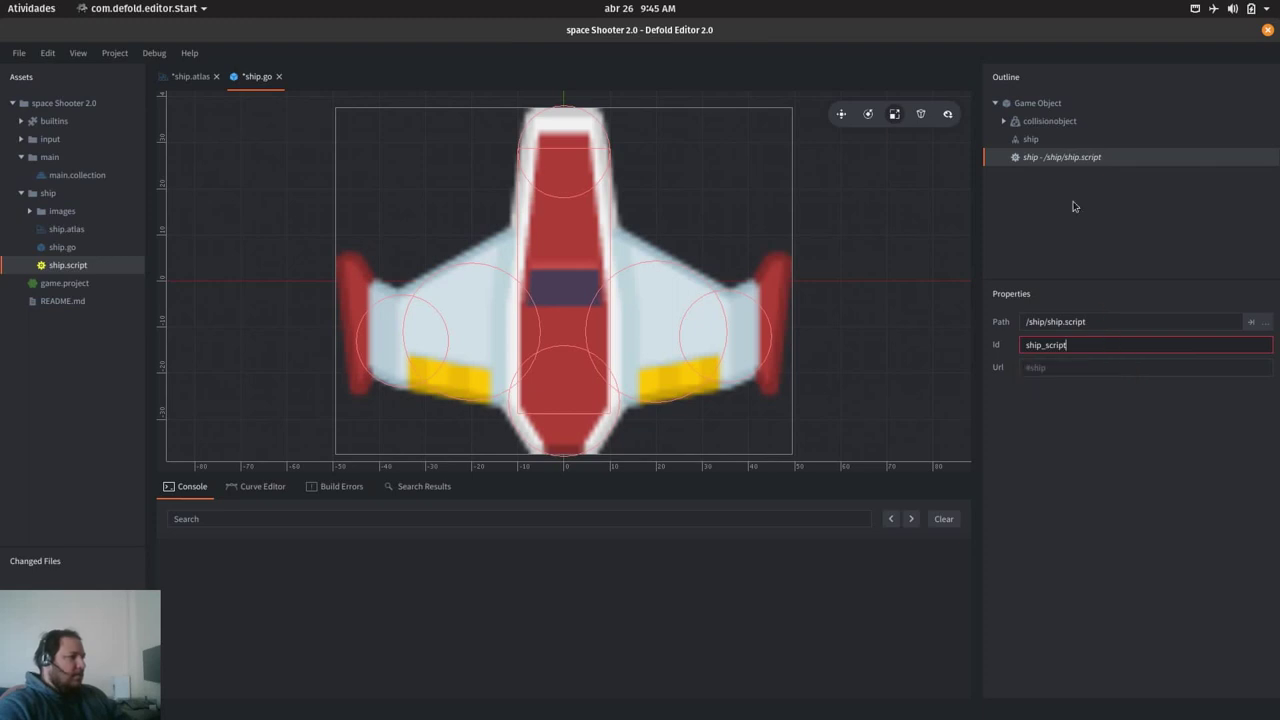
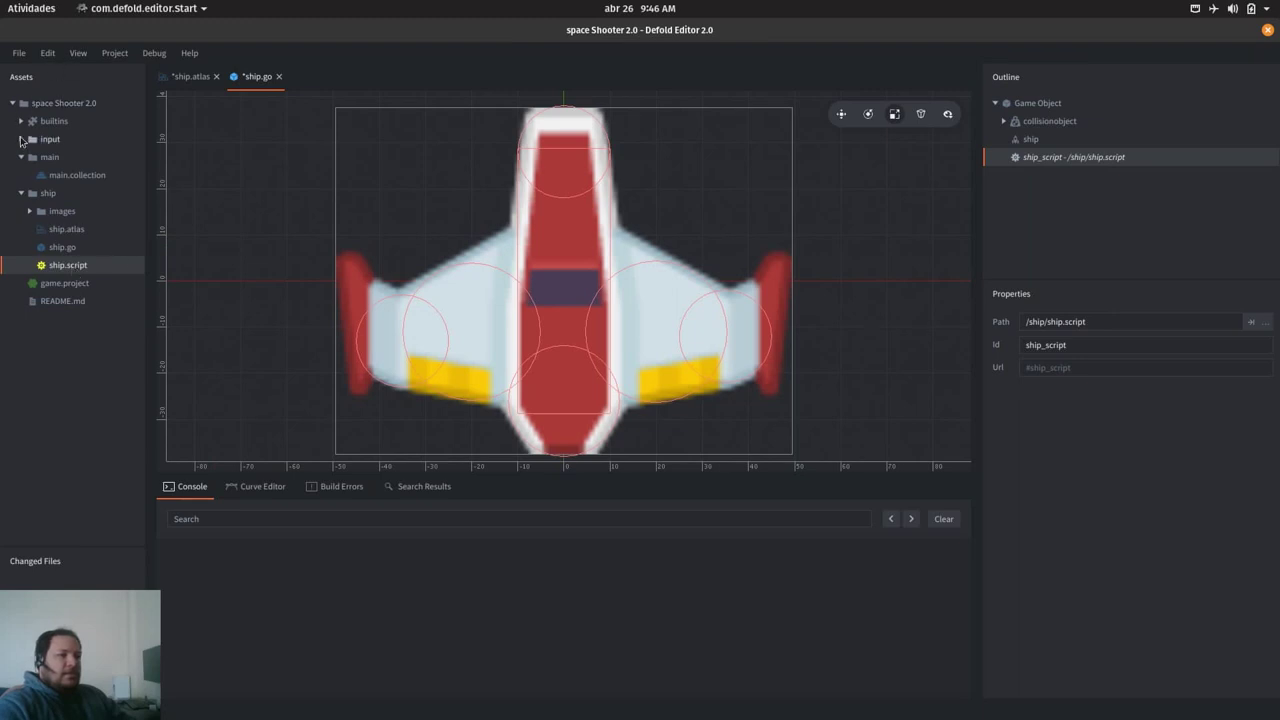
Step: Open game.input_binding from the input folder and add four key triggers
click(21, 141)
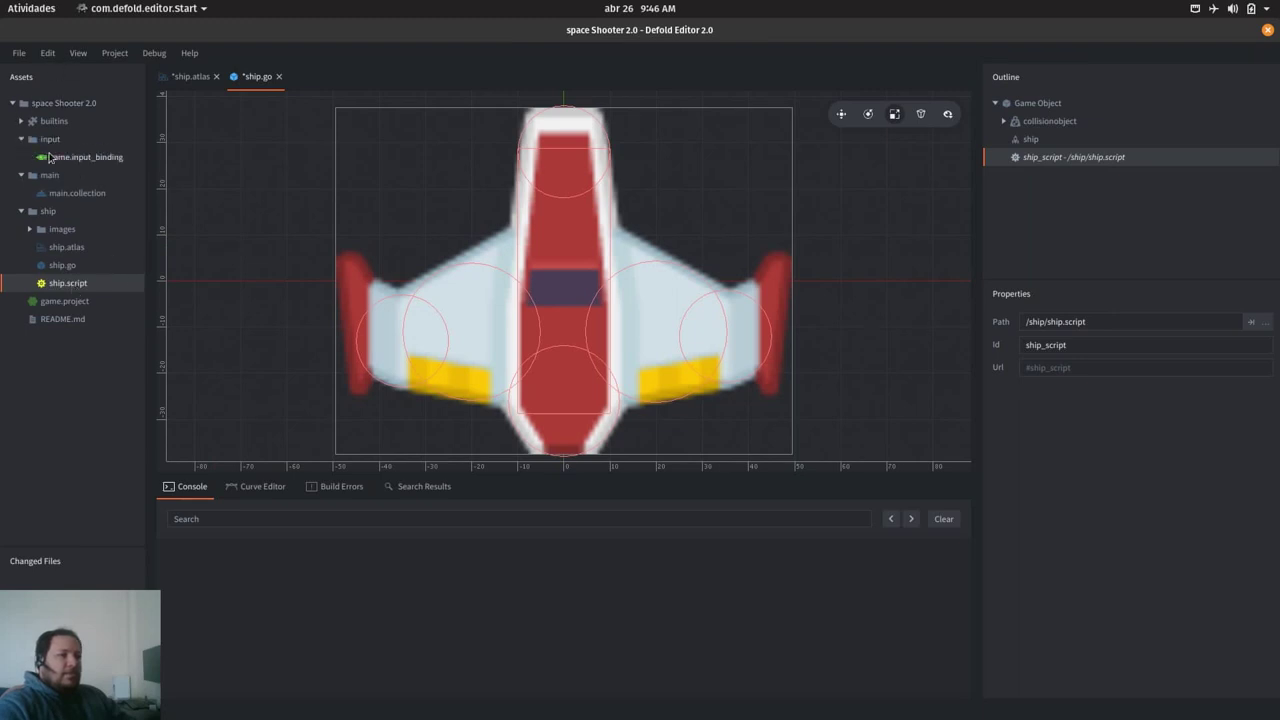
double_click(86, 157)
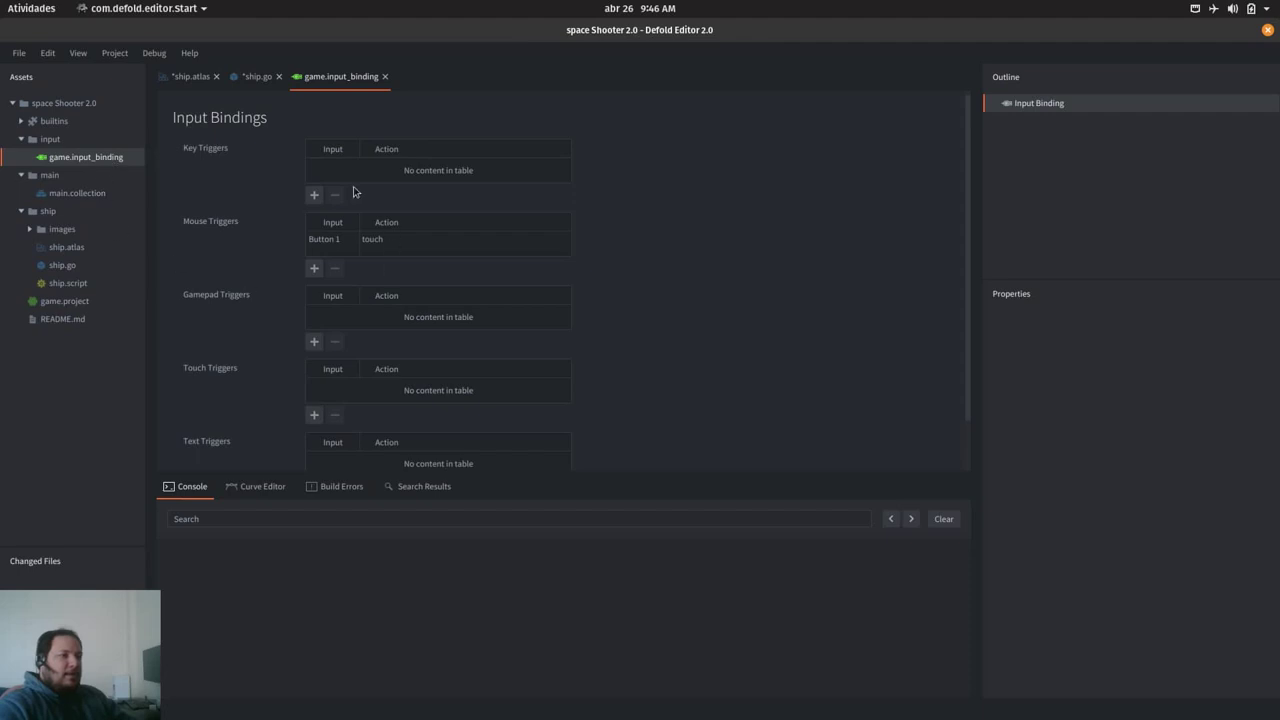
click(314, 195)
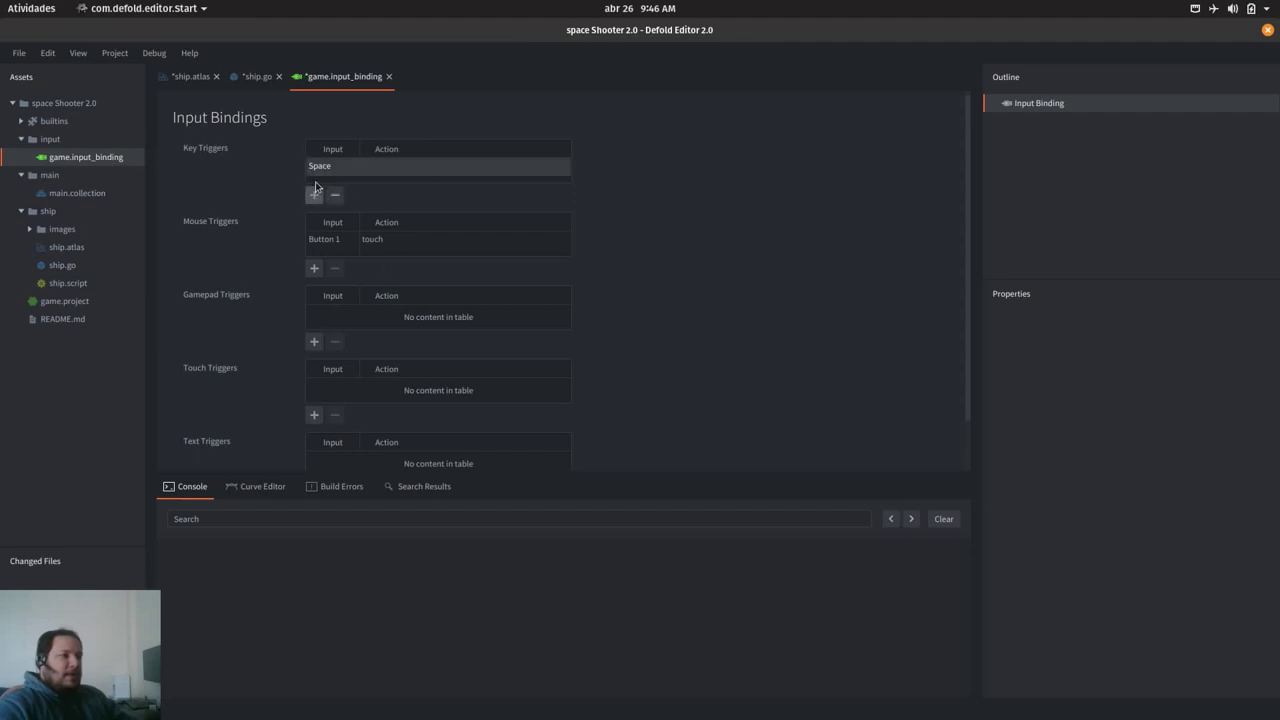
click(314, 195)
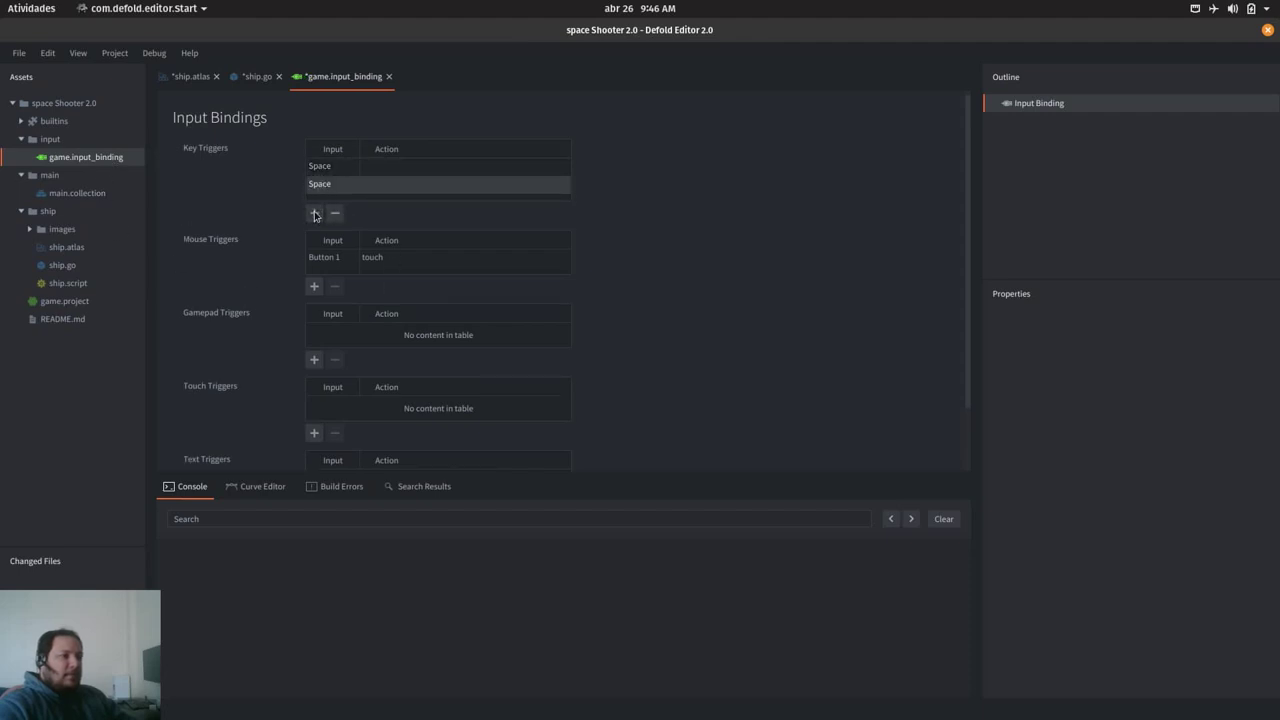
click(314, 212)
click(314, 230)
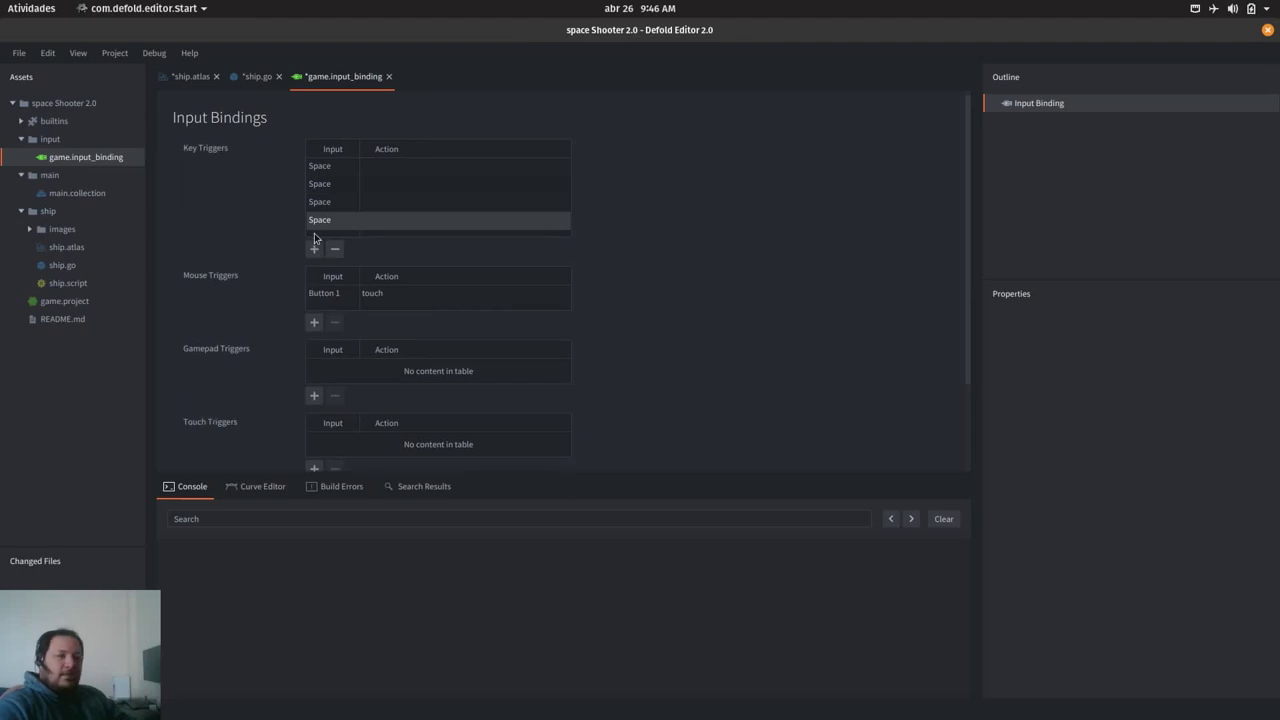
Step: Set the first key trigger's input to W
double_click(344, 168)
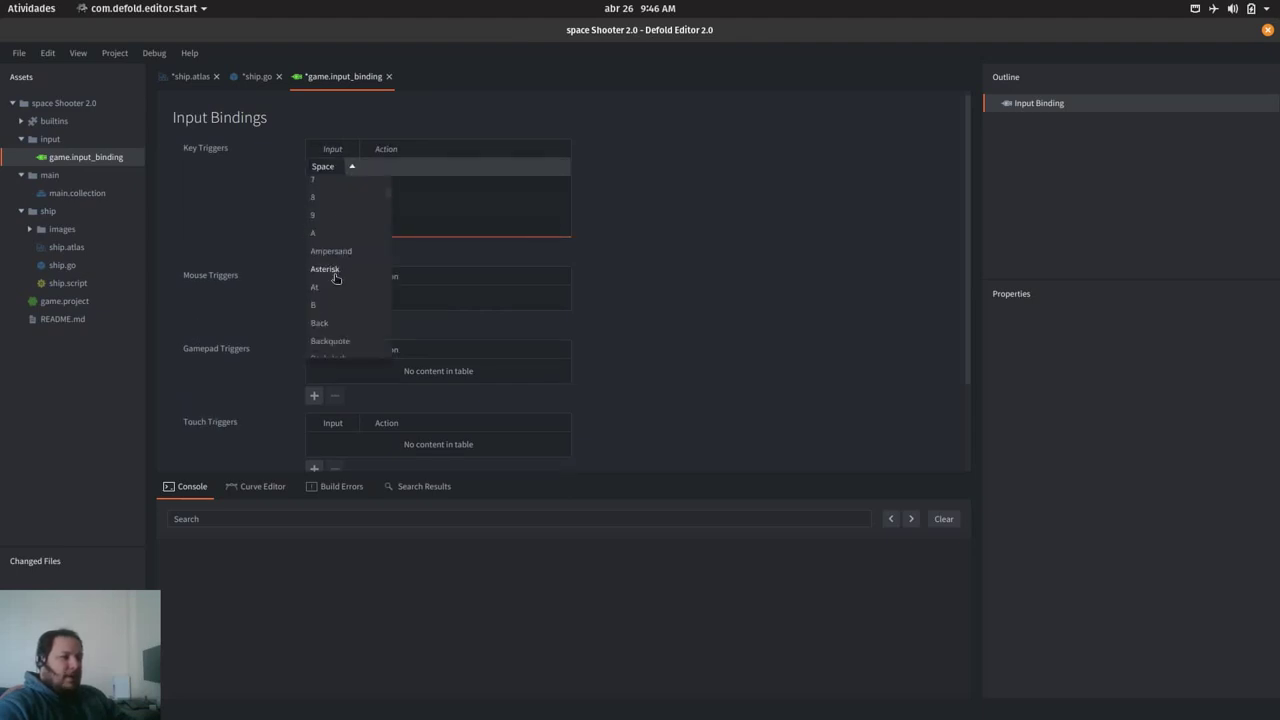
scroll(338, 285, down, 1)
scroll(351, 310, down, 15)
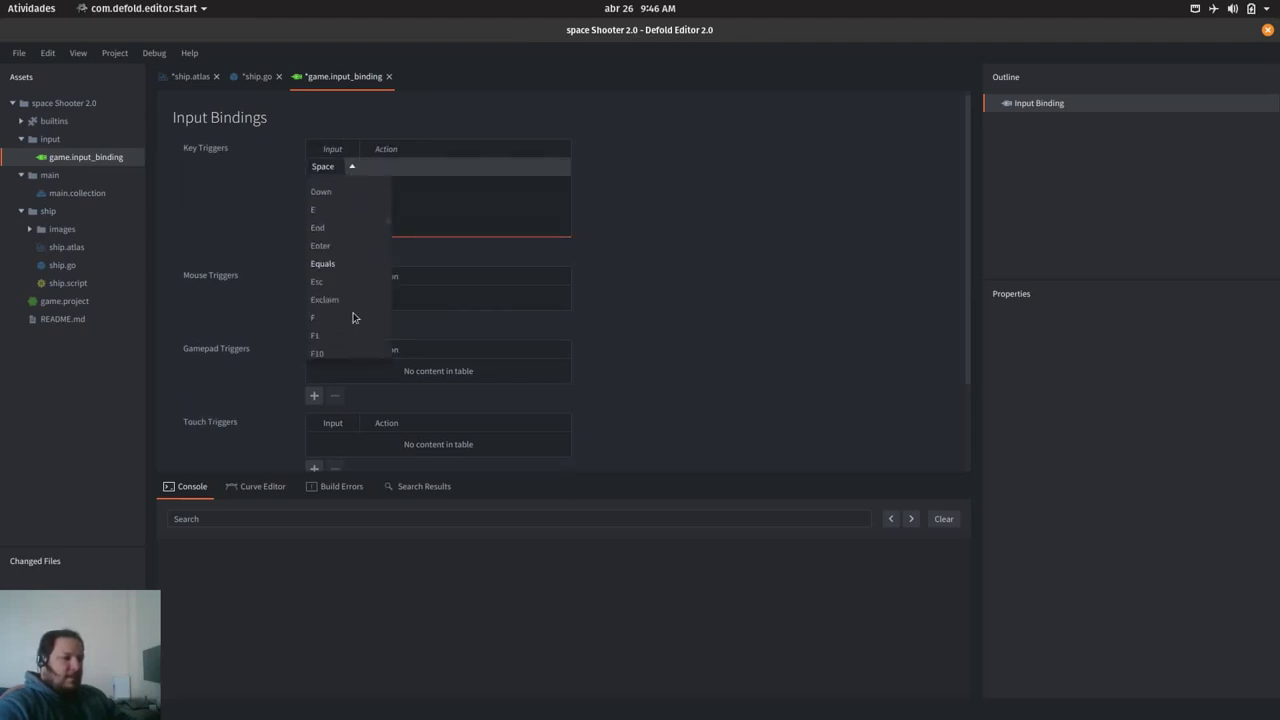
scroll(351, 292, down, 10)
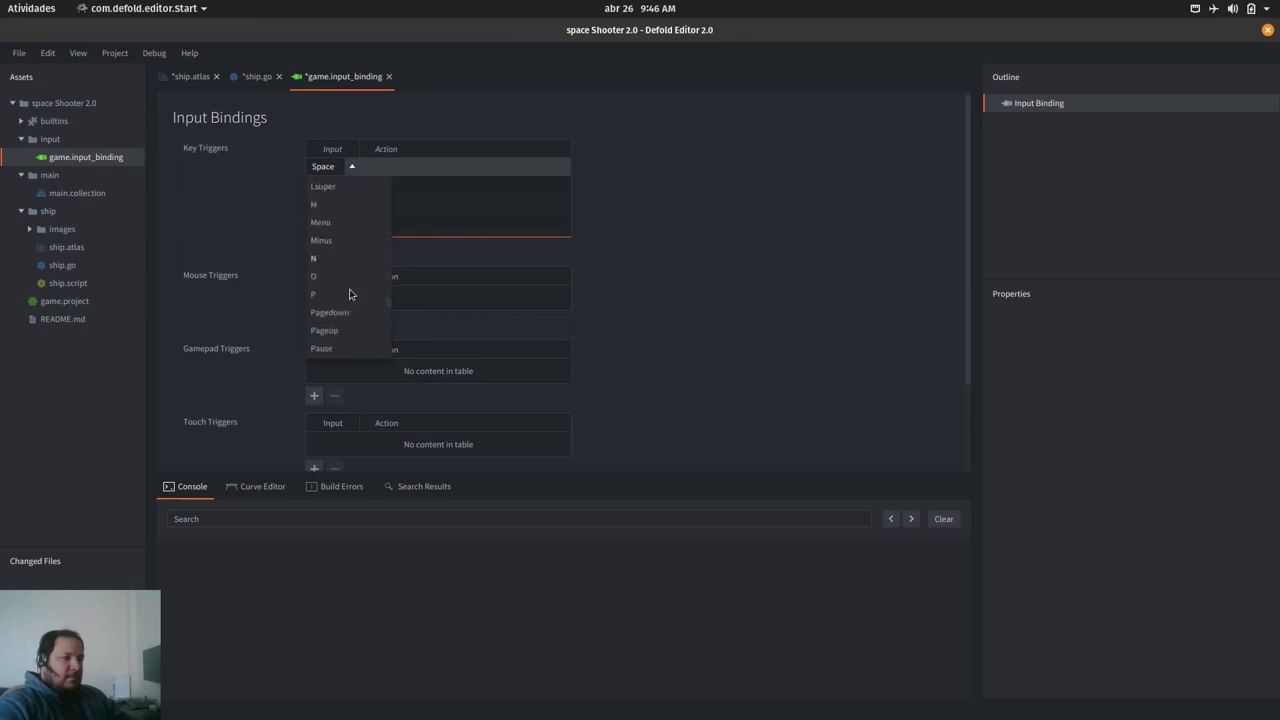
scroll(349, 290, down, 3)
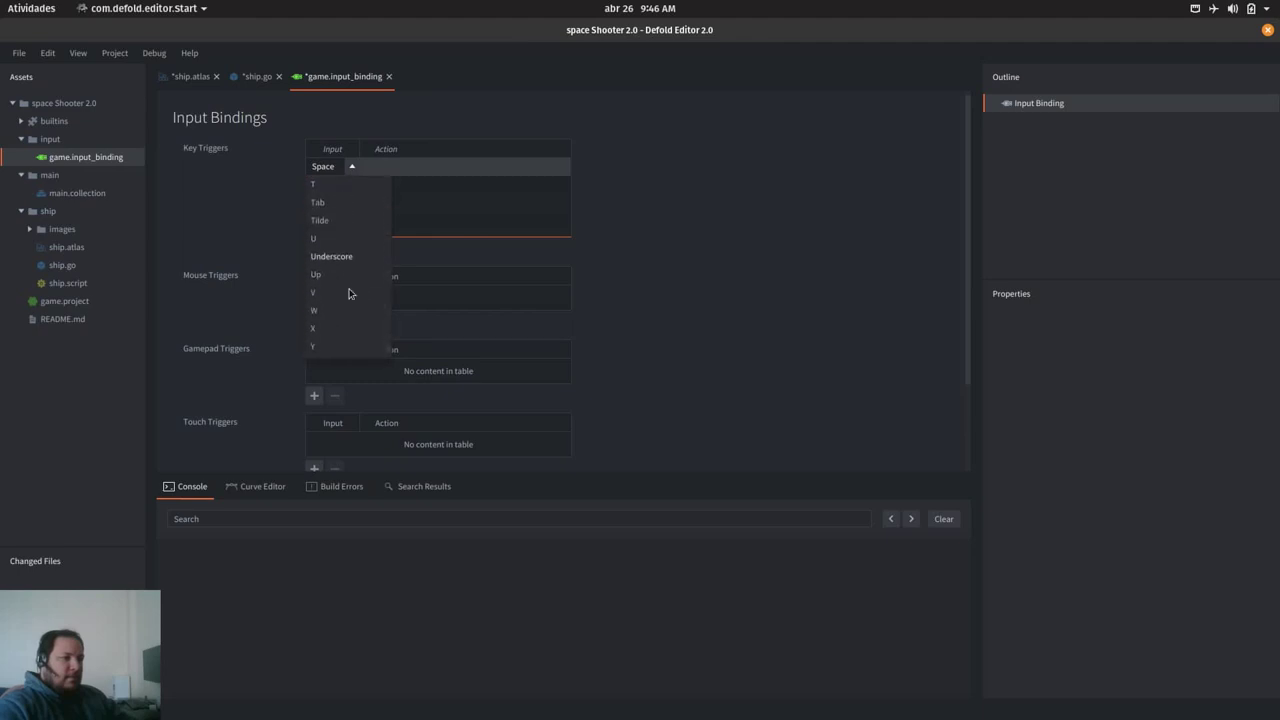
click(334, 291)
Step: Set the second key trigger's input to S
click(334, 186)
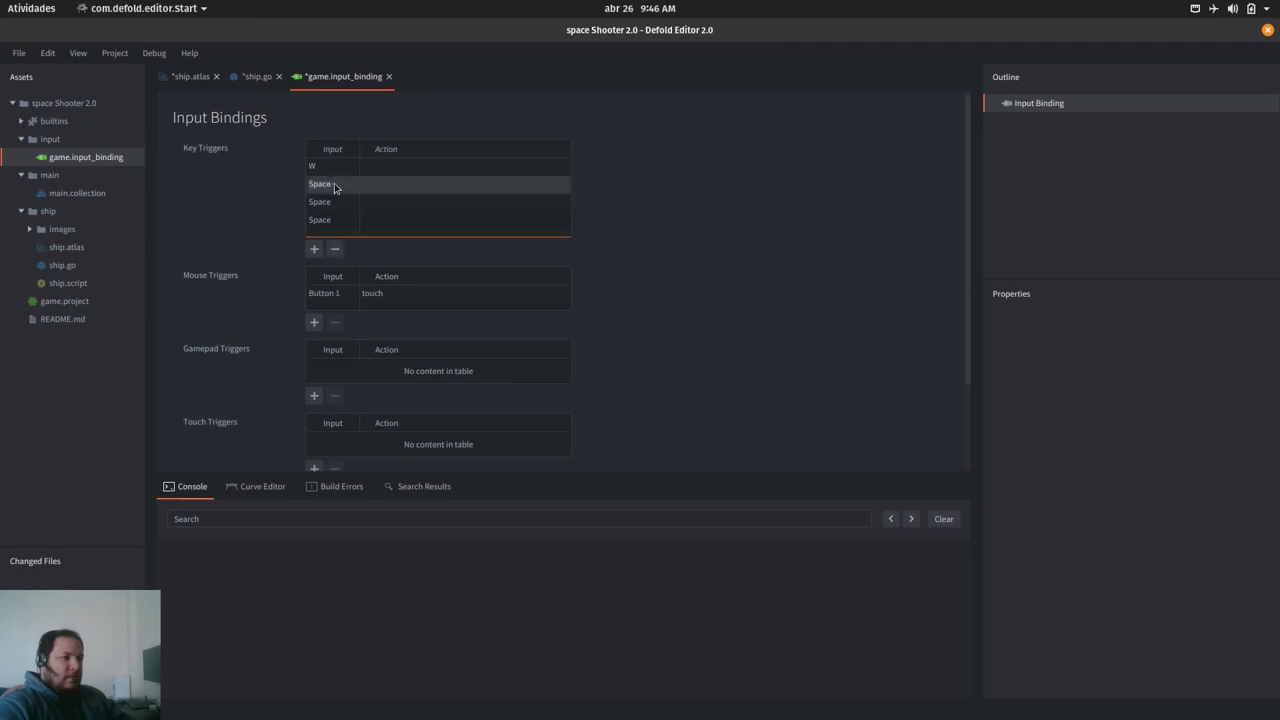
click(340, 186)
click(352, 184)
scroll(332, 263, down, 8)
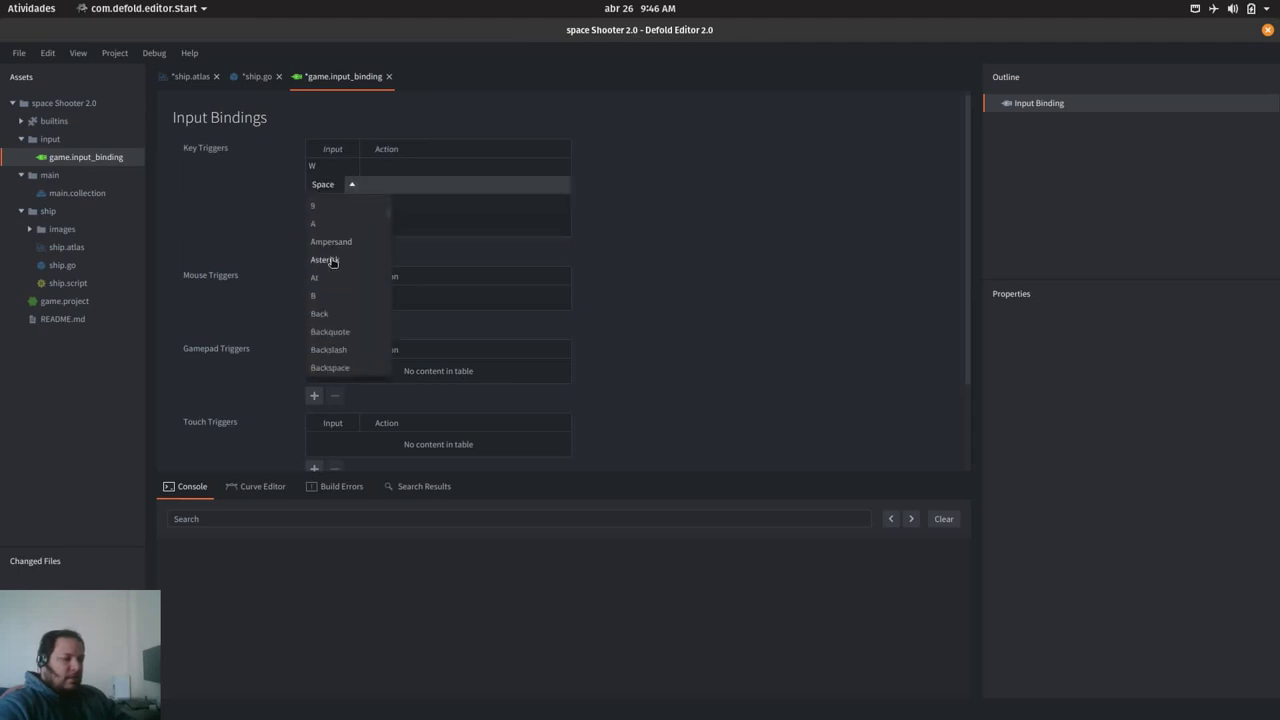
scroll(330, 258, down, 15)
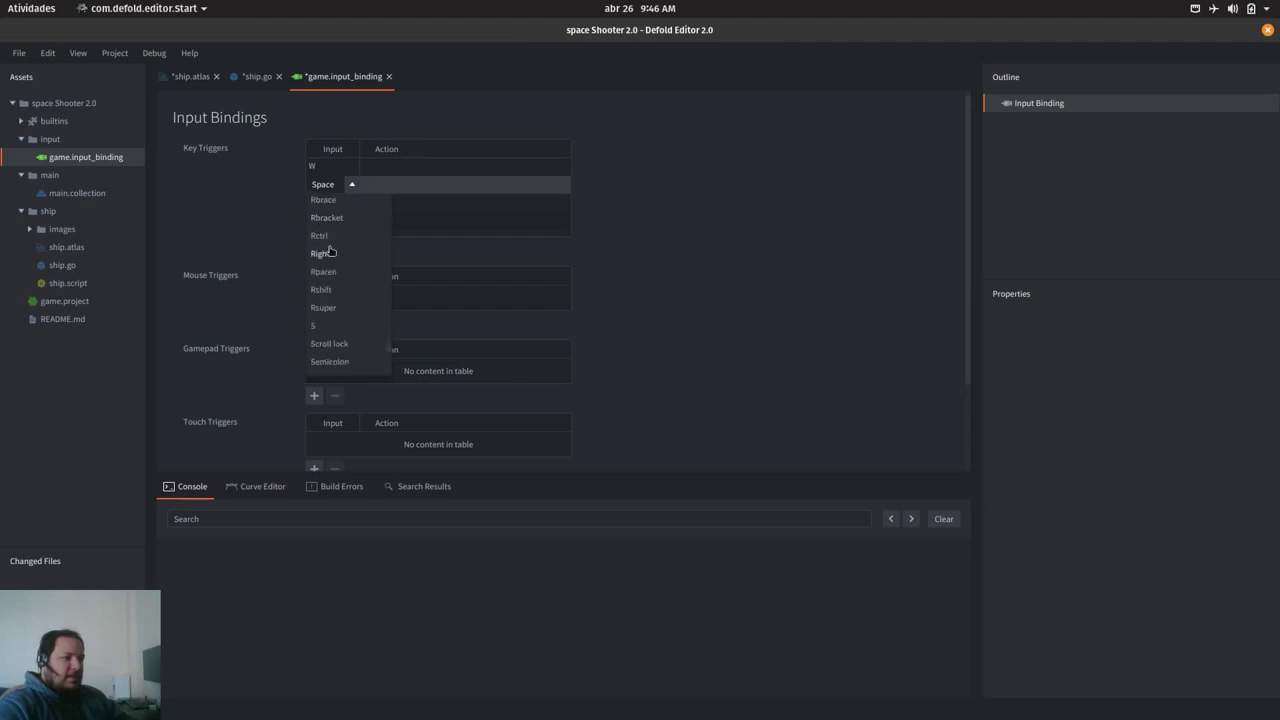
click(323, 284)
Step: Set the third key trigger's input to A and the fourth one's to D
click(337, 205)
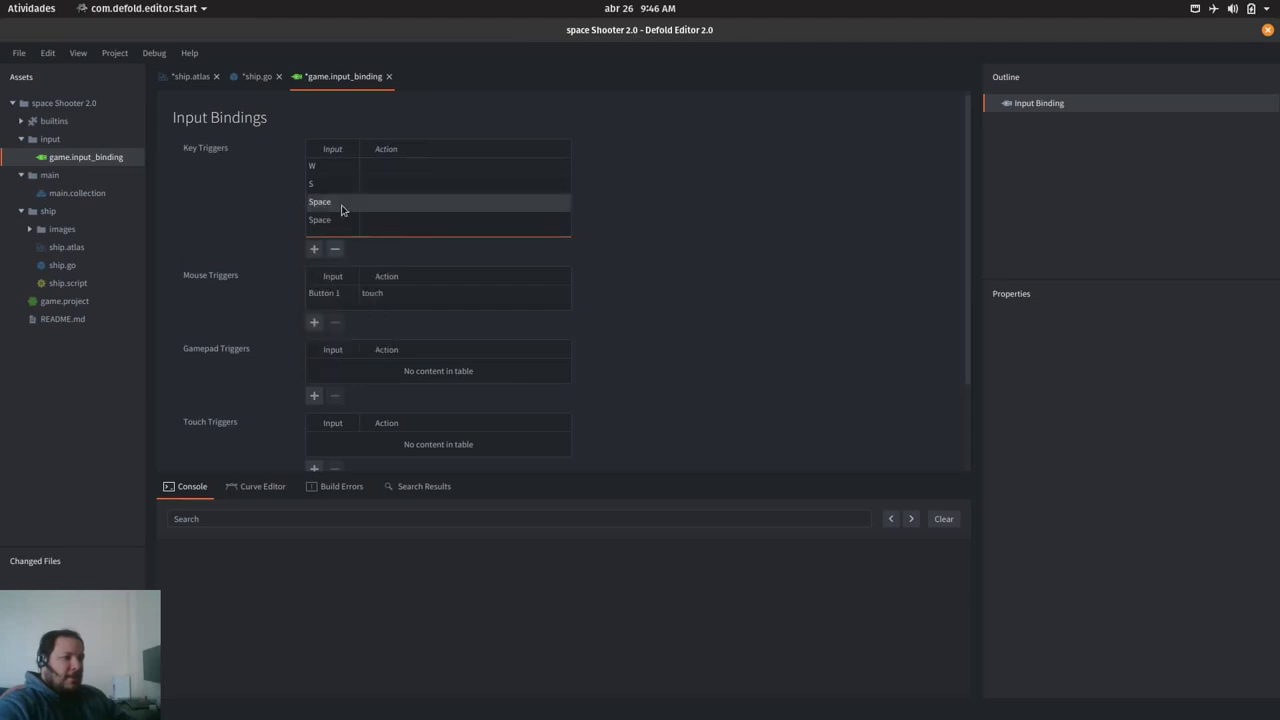
click(341, 206)
scroll(340, 257, down, 3)
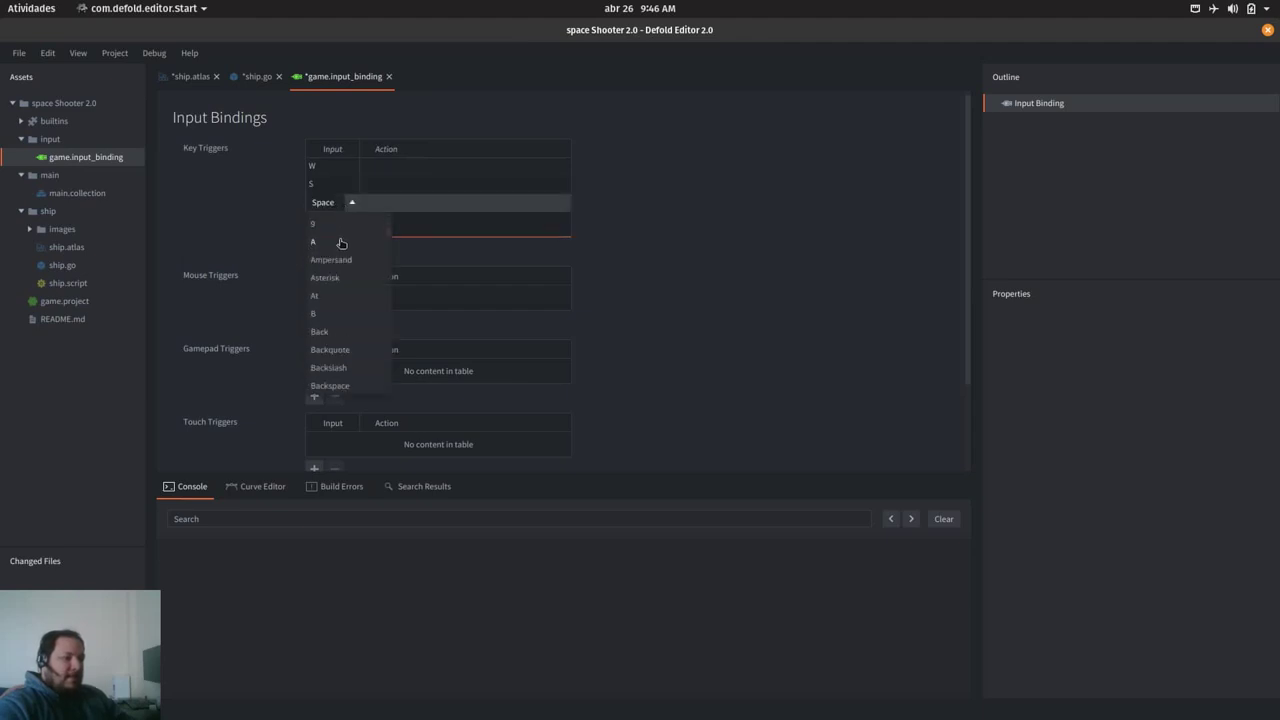
click(341, 245)
click(340, 222)
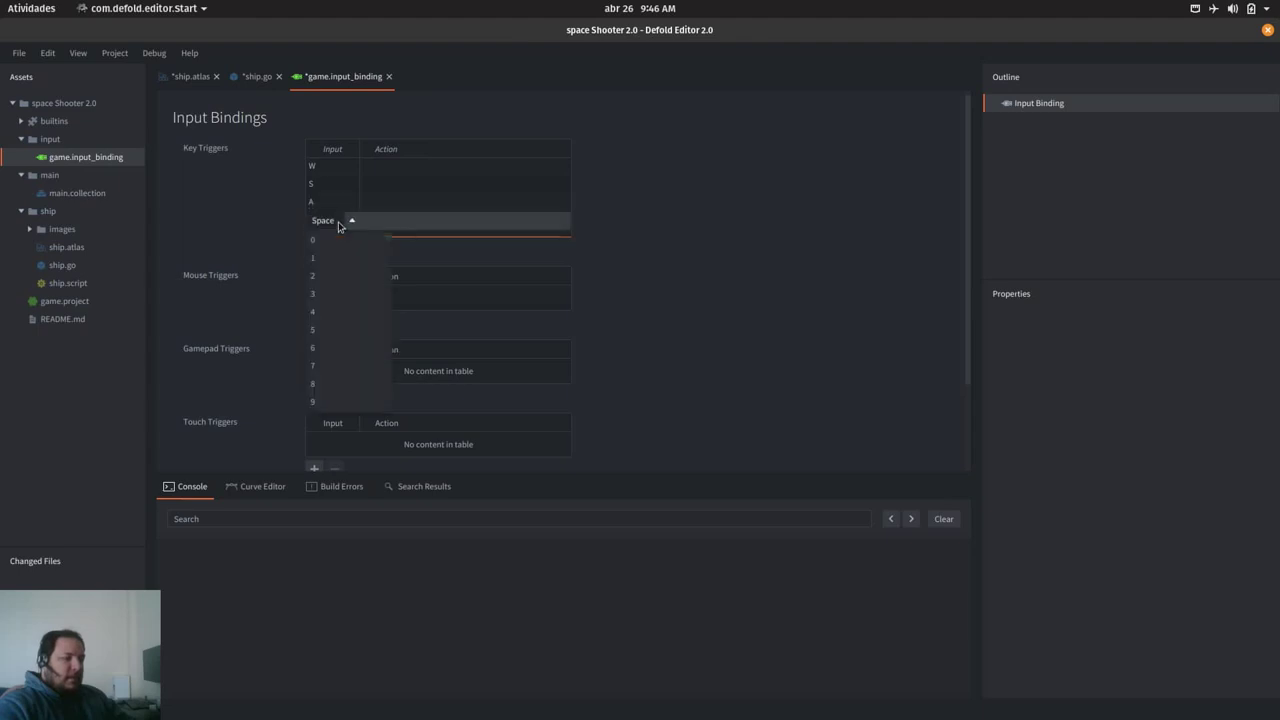
scroll(346, 290, down, 5)
scroll(337, 273, up, 1)
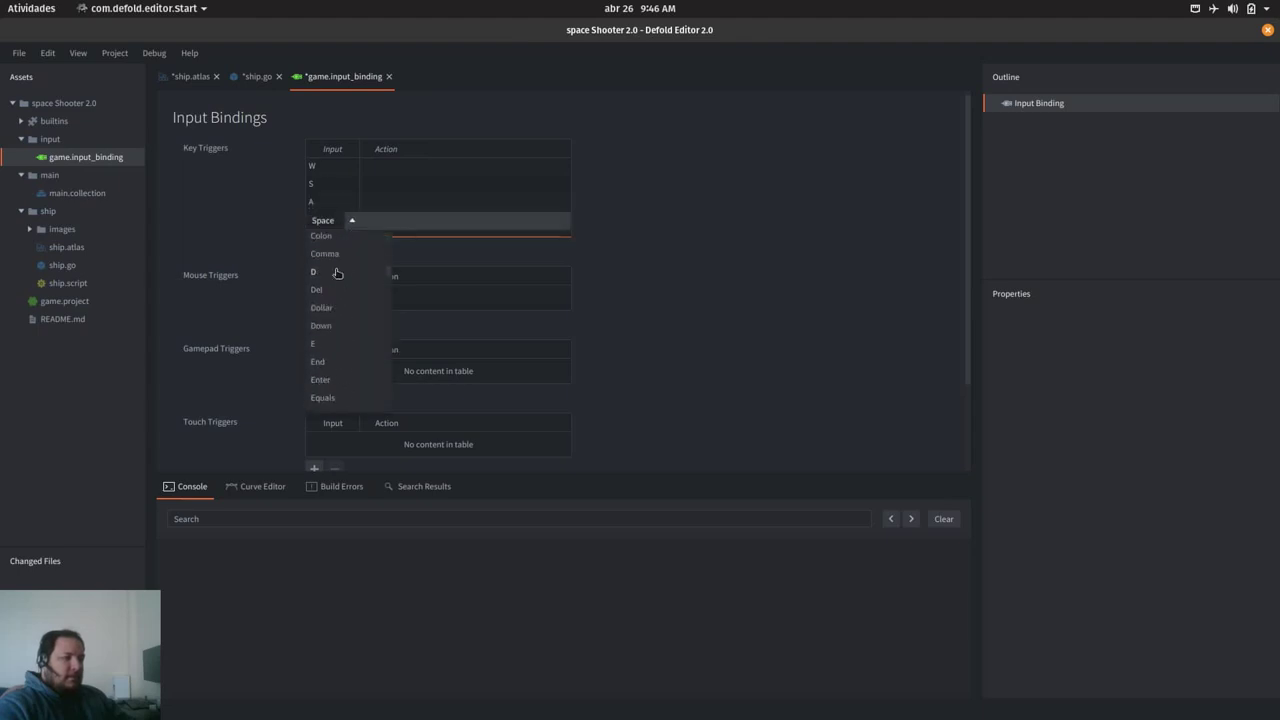
click(336, 272)
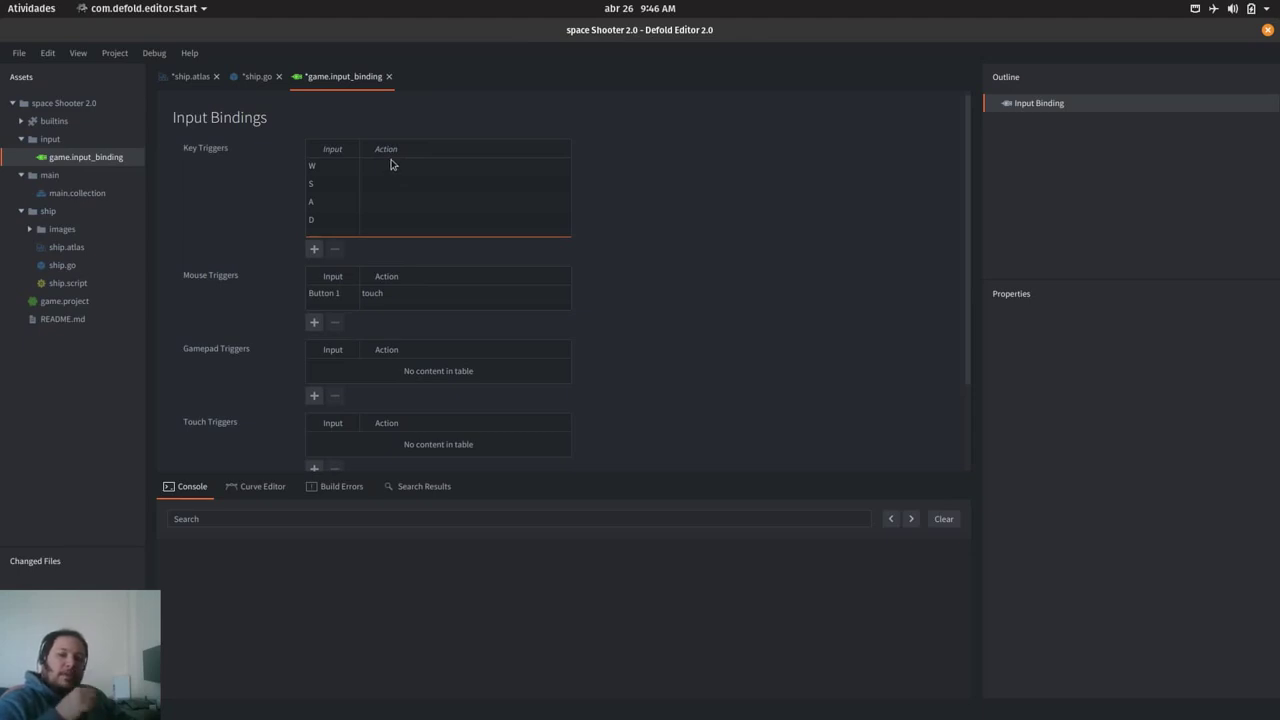
Step: Assign the action move_up to the W trigger and move_down to the S trigger
double_click(406, 164)
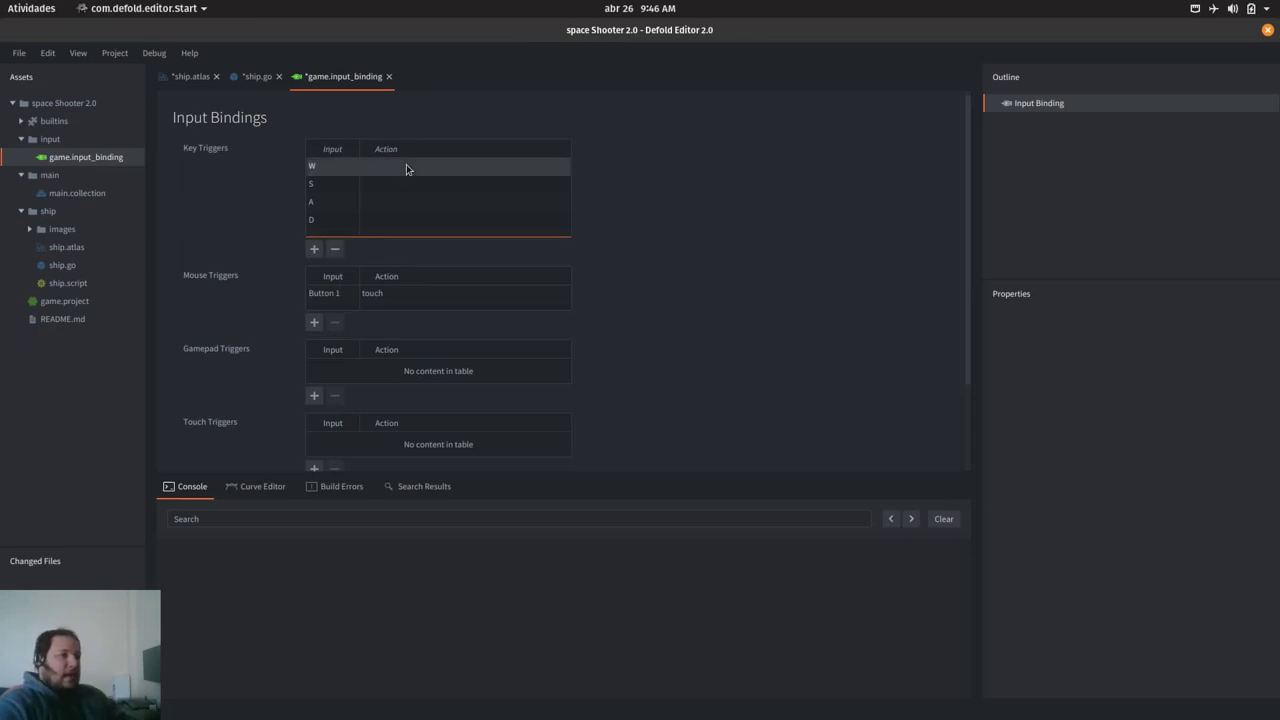
text(move_up)
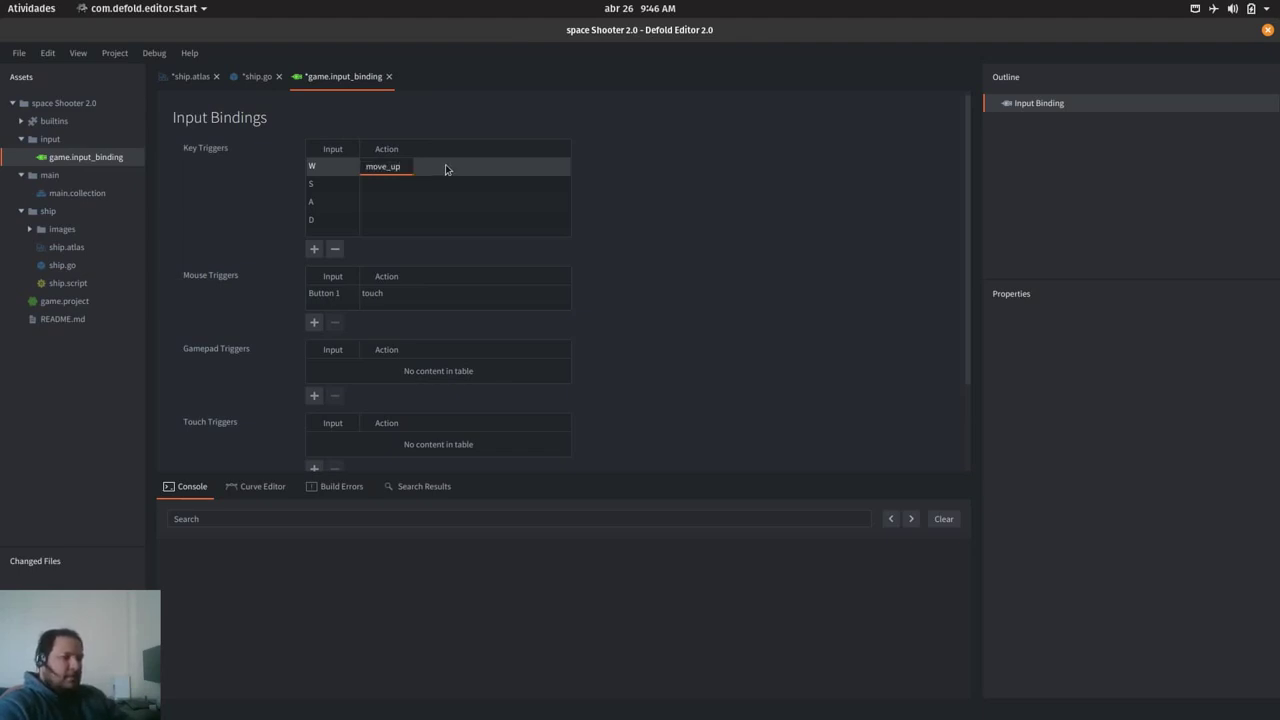
click(412, 186)
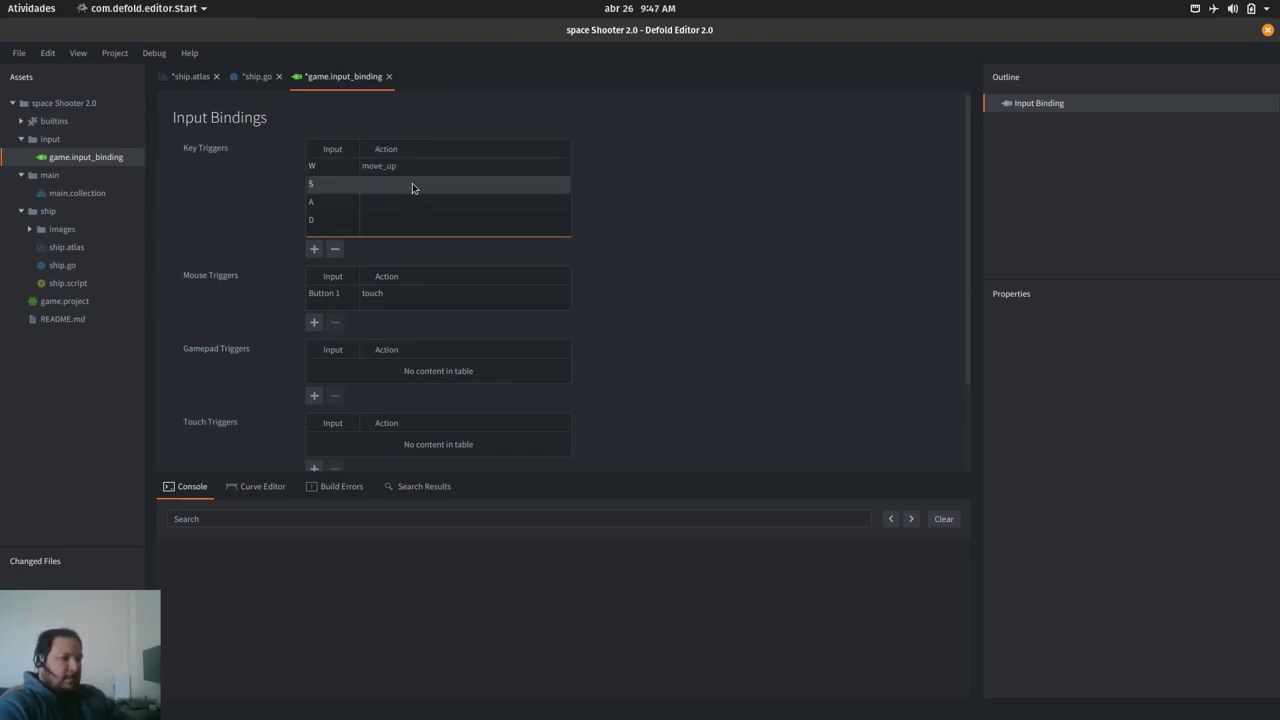
double_click(390, 190)
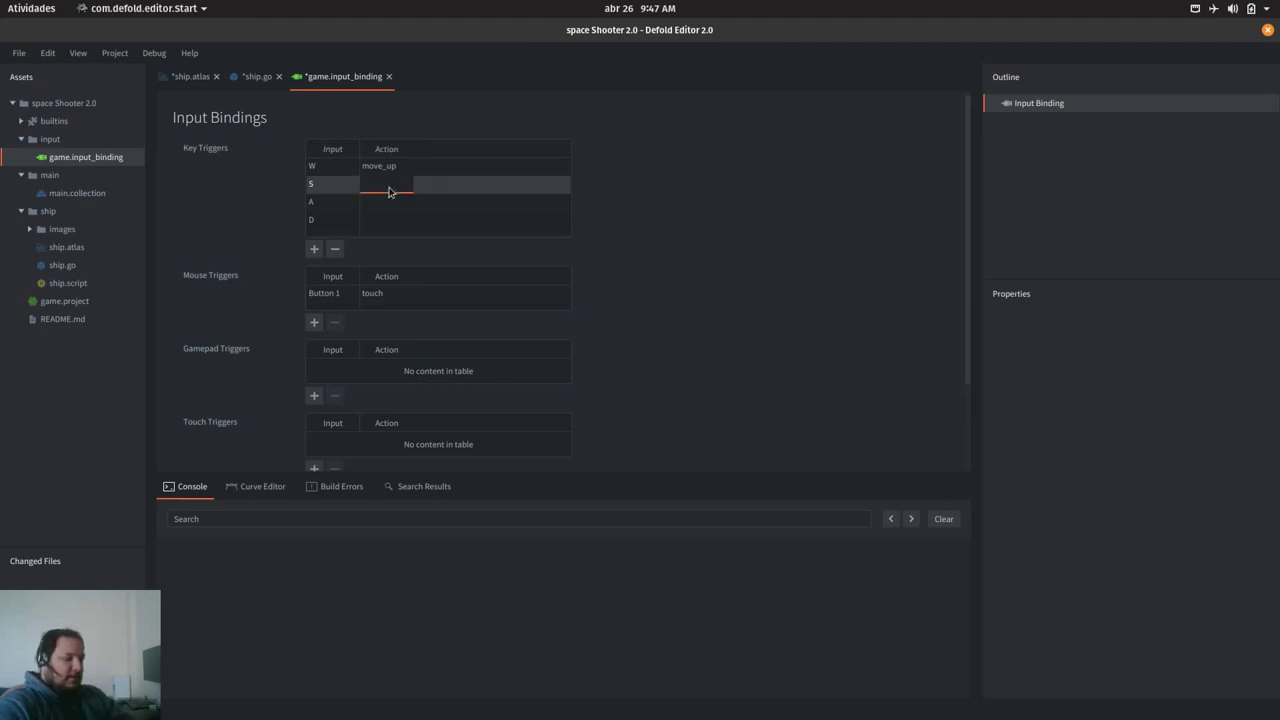
text(move_down)
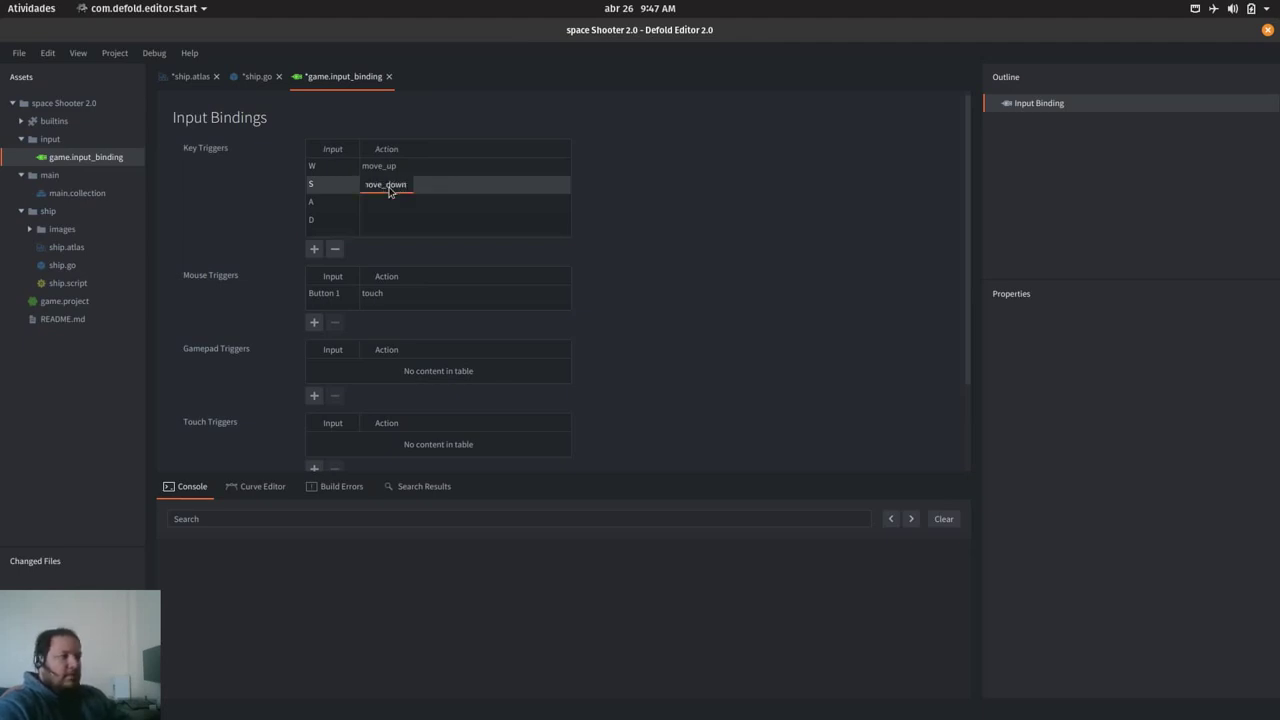
Step: Assign the action move_left to the A trigger and move_right to the D trigger
click(397, 207)
click(397, 206)
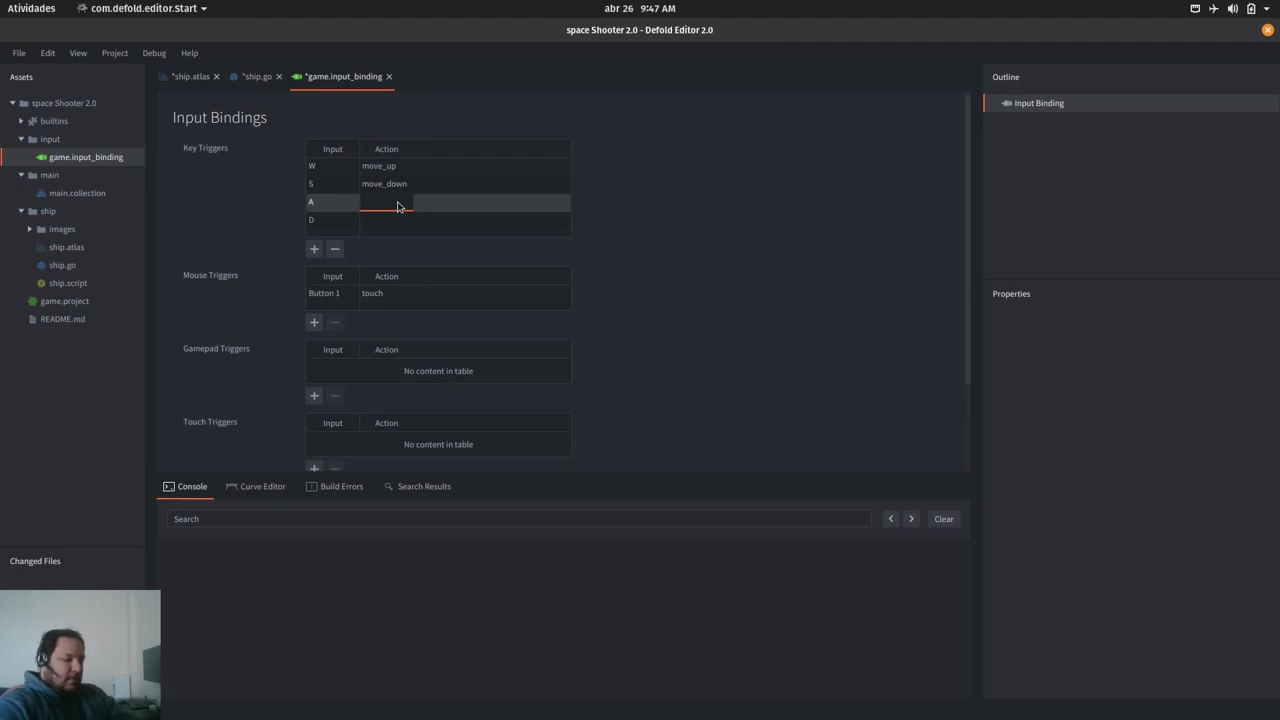
text(move)
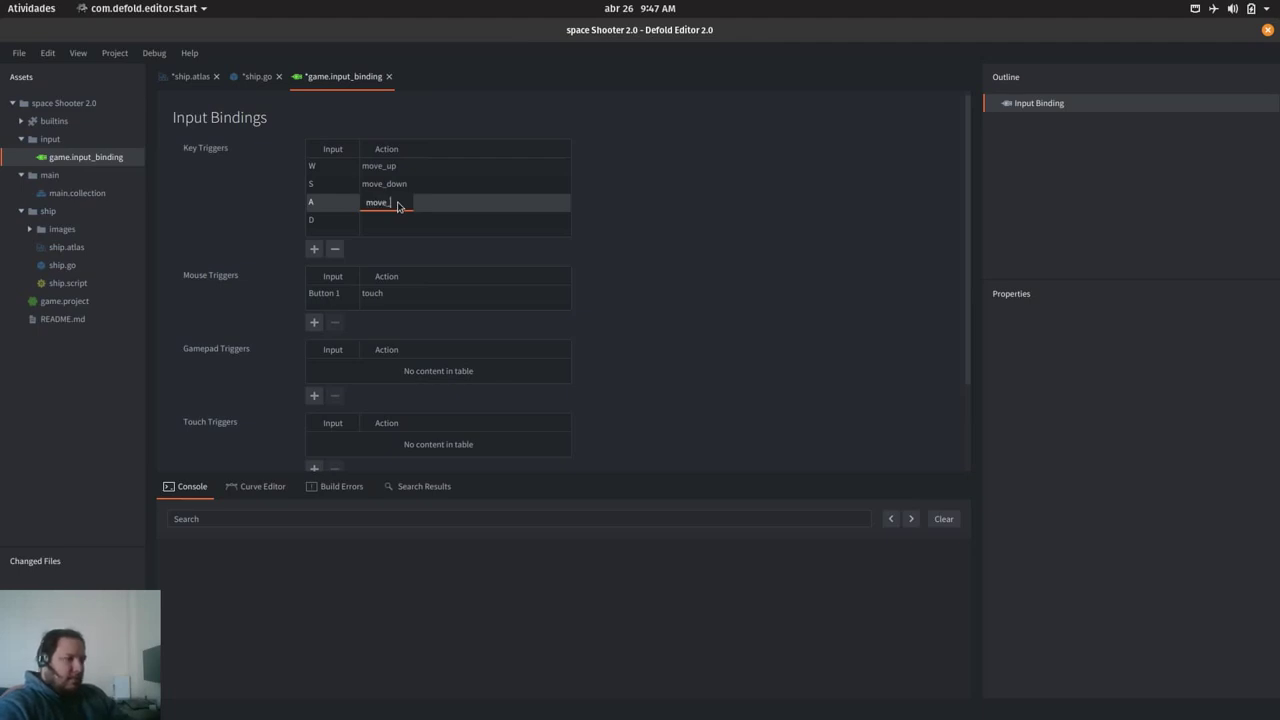
text(_left)
click(400, 222)
click(400, 222)
text(m)
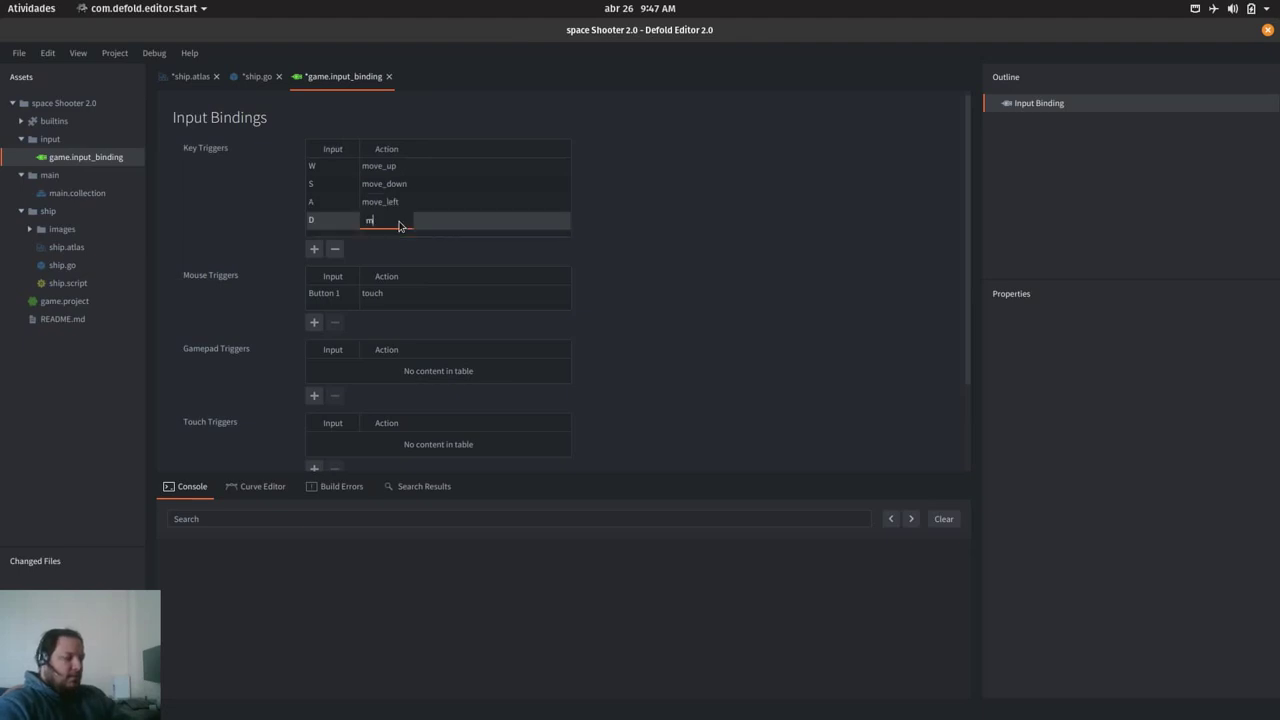
text(ove_right)
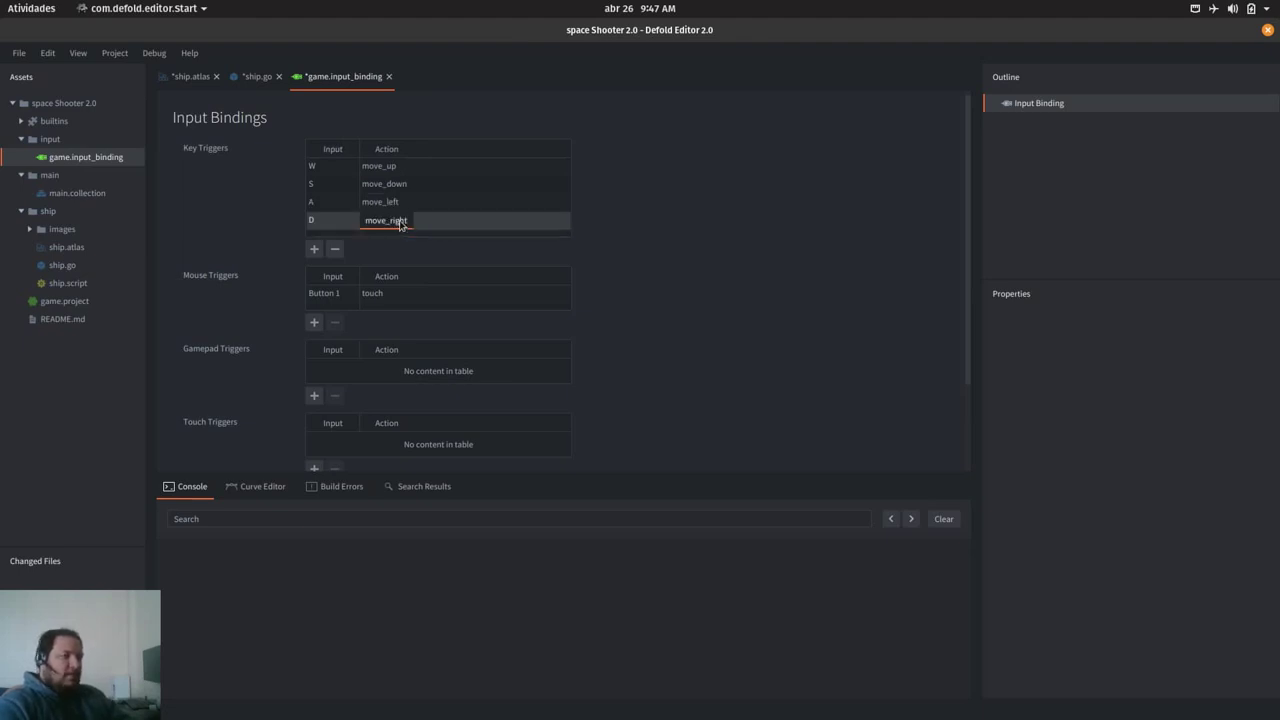
key(Return)
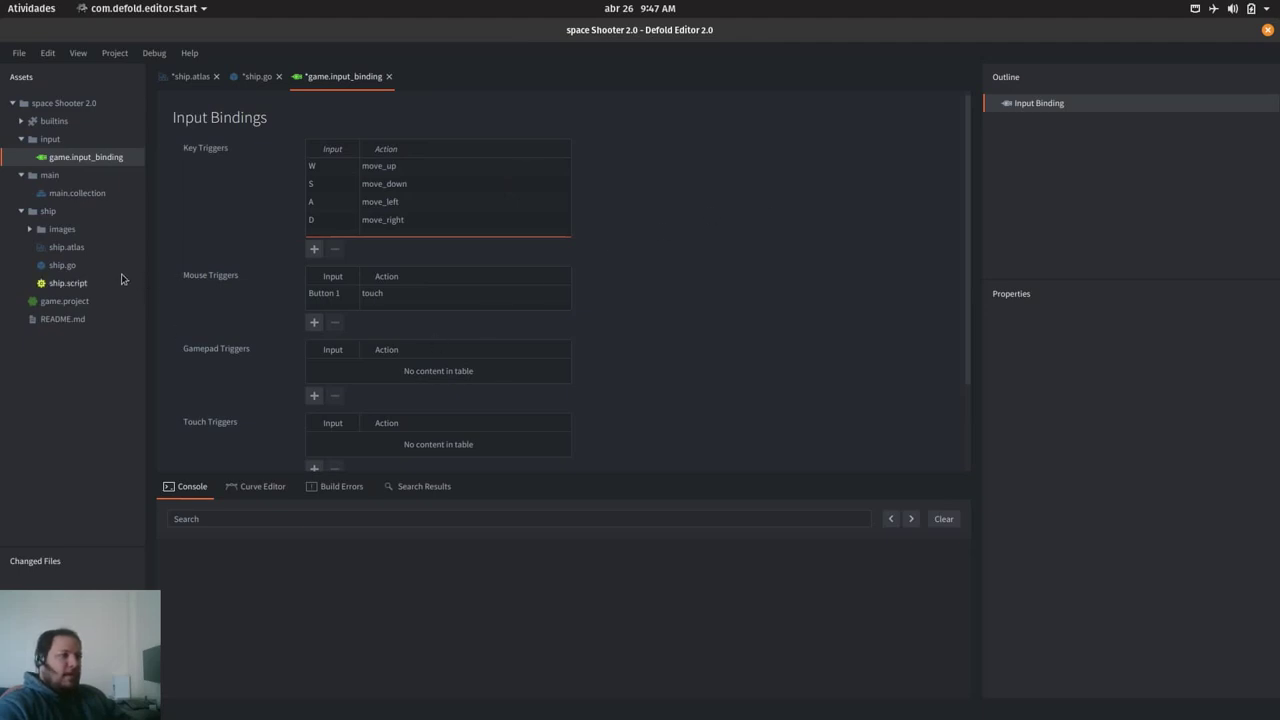
Step: Open ship.script from the ship folder in Visual Studio Code
double_click(62, 265)
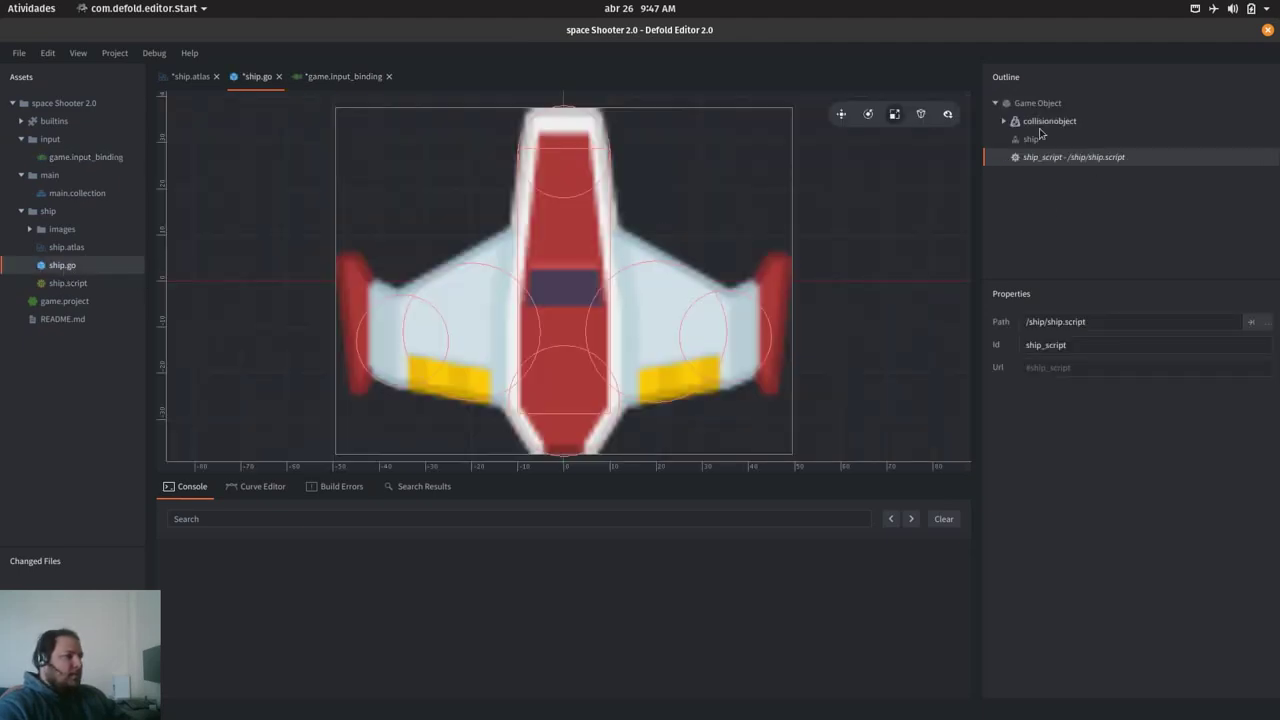
click(66, 287)
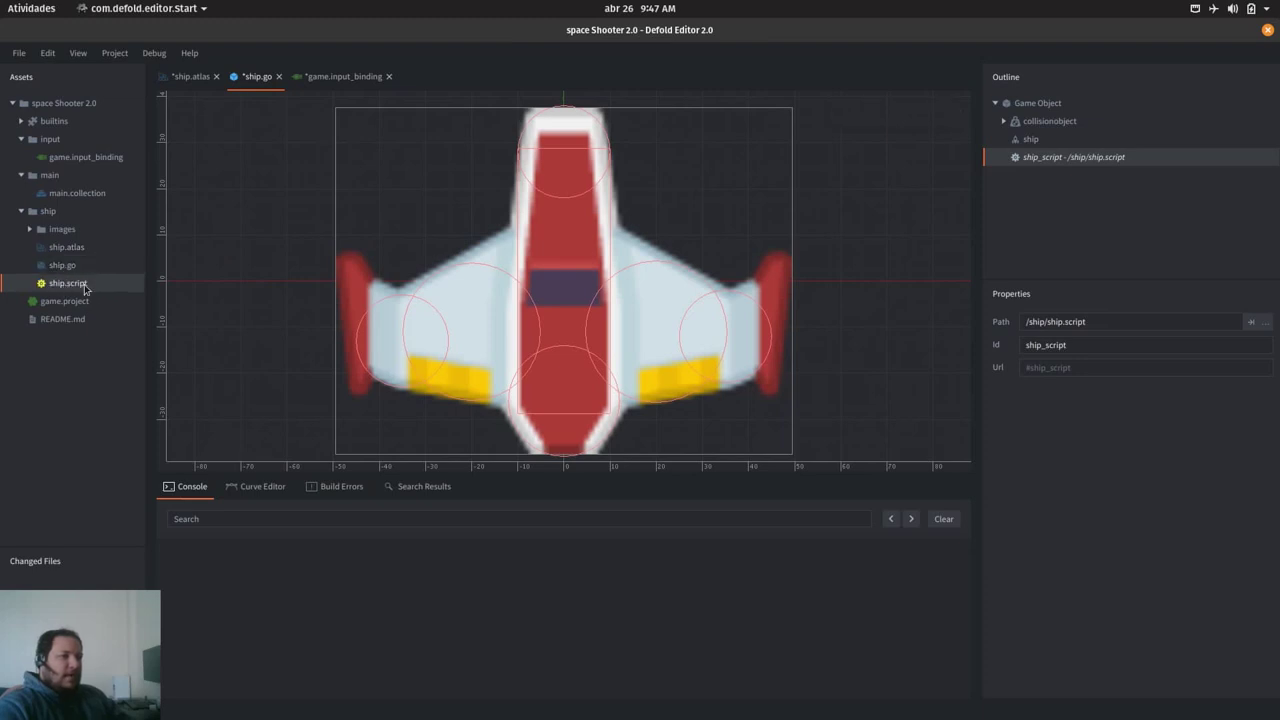
double_click(70, 287)
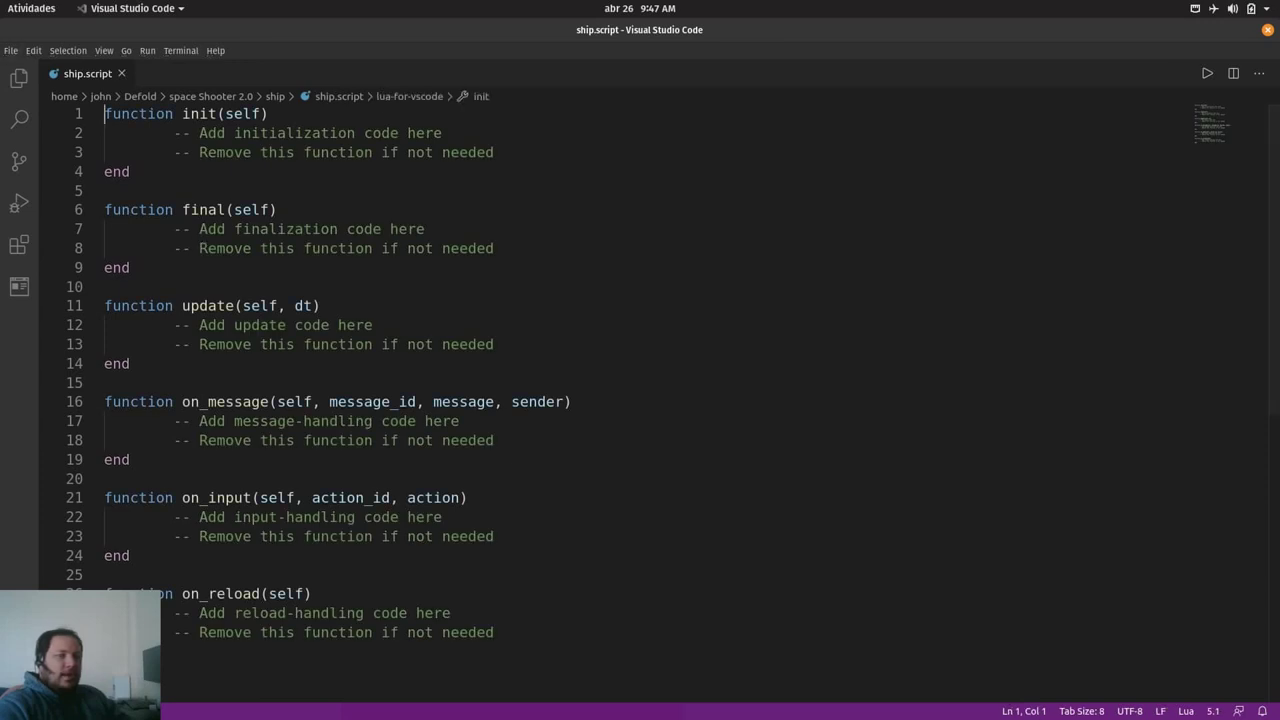
key(alt+Tab)
key(alt+Tab)
key(alt+Tab)
key(alt+Tab)
key(alt+Tab)
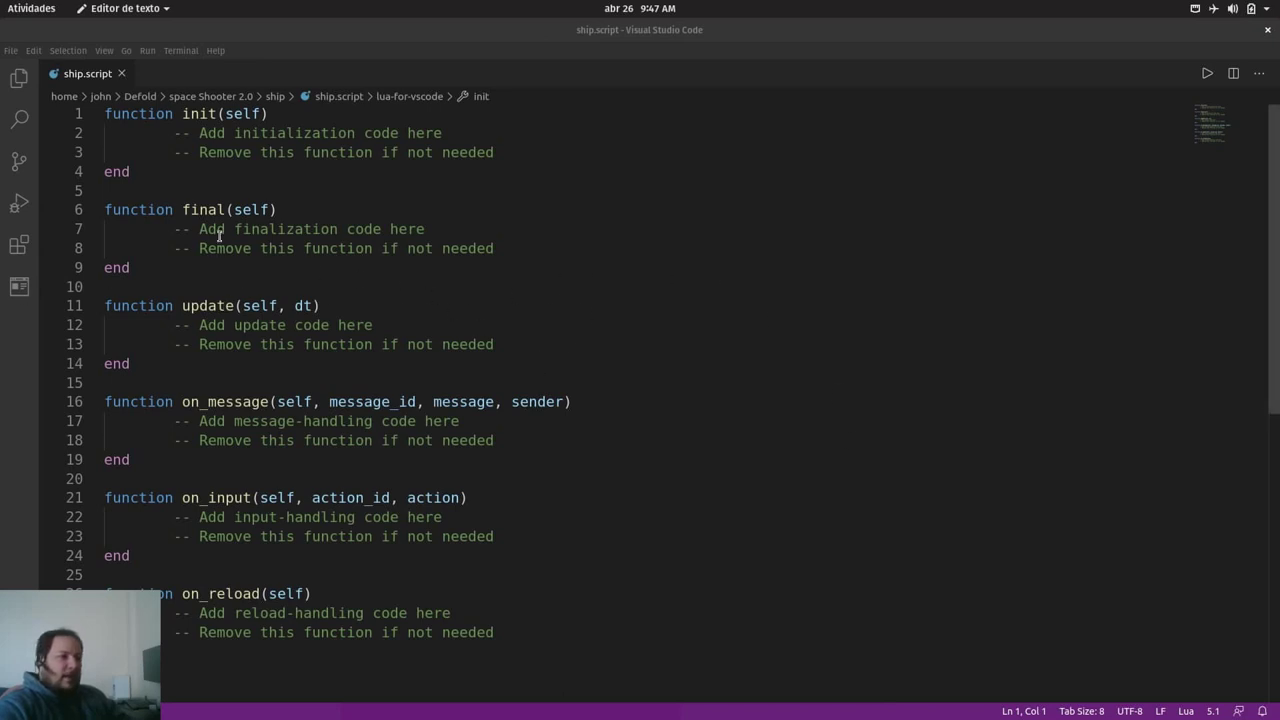
Step: Delete the placeholder comments inside the on_input function of ship.script
scroll(245, 420, down, 2)
drag(524, 453, 163, 438)
key(BackSpace)
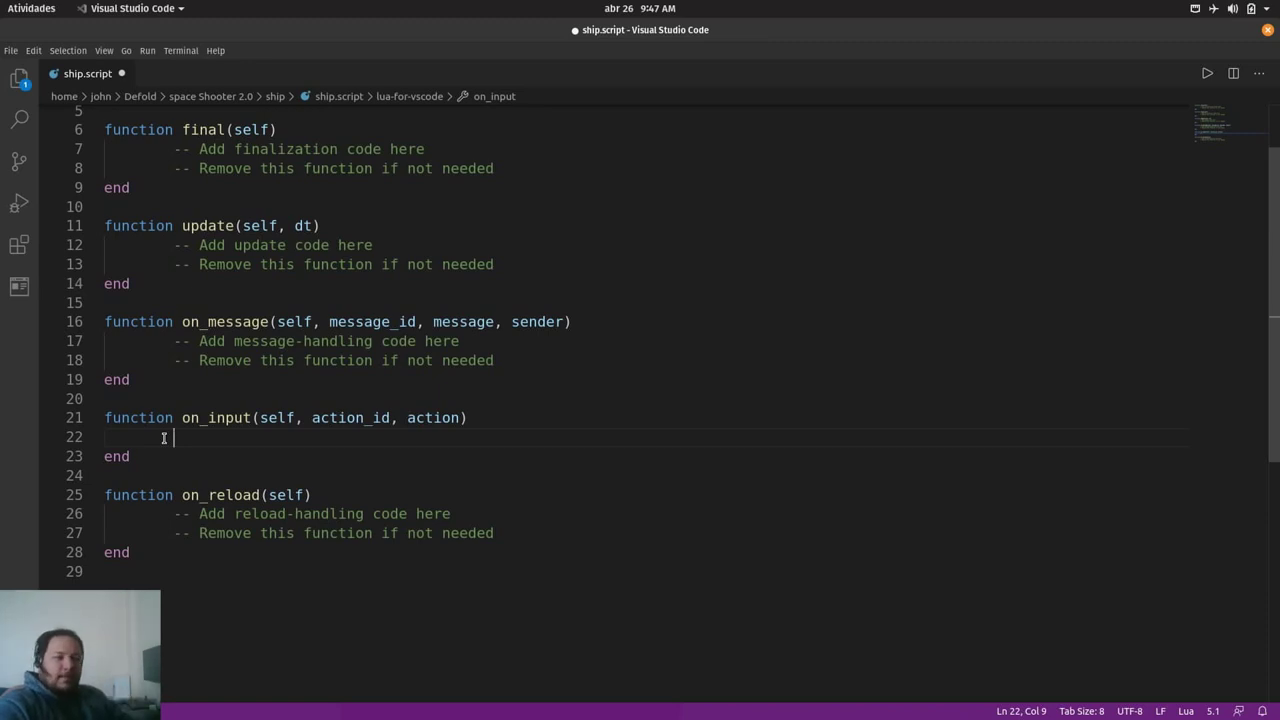
Step: Inside the on_input function, write an if condition comparing action_id with hash('move_up')
text(if a)
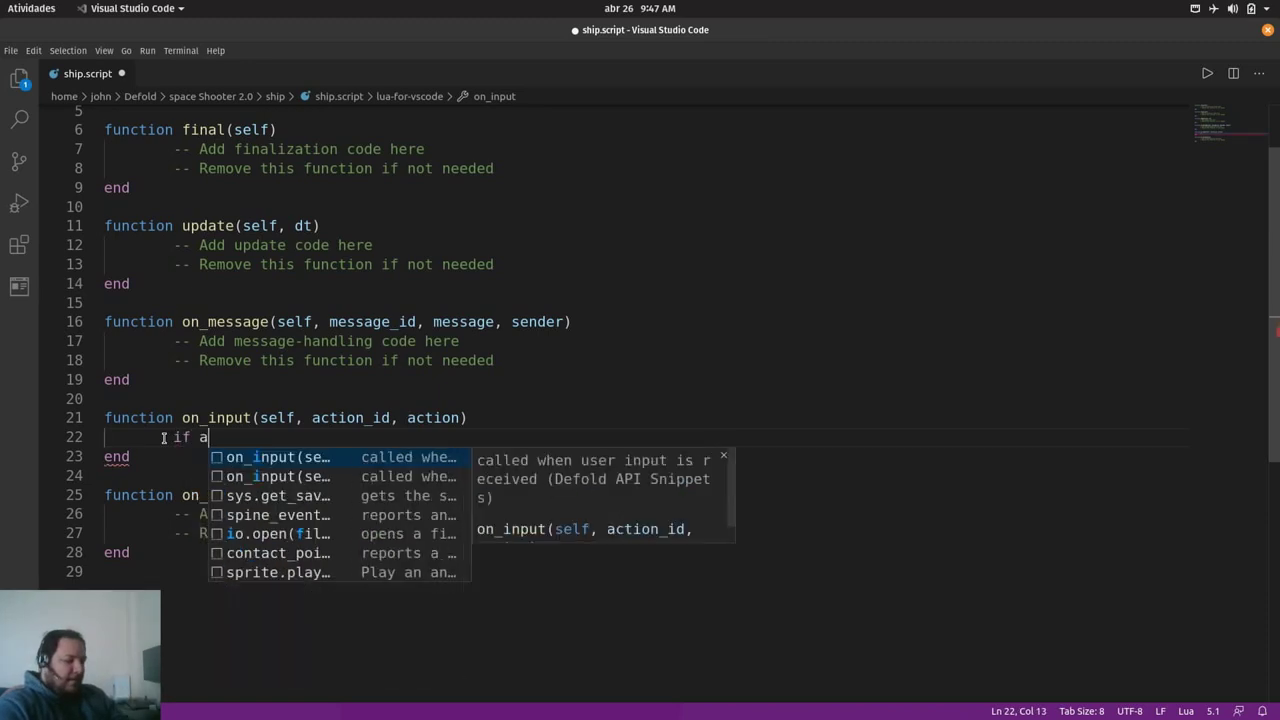
text(ction_id )
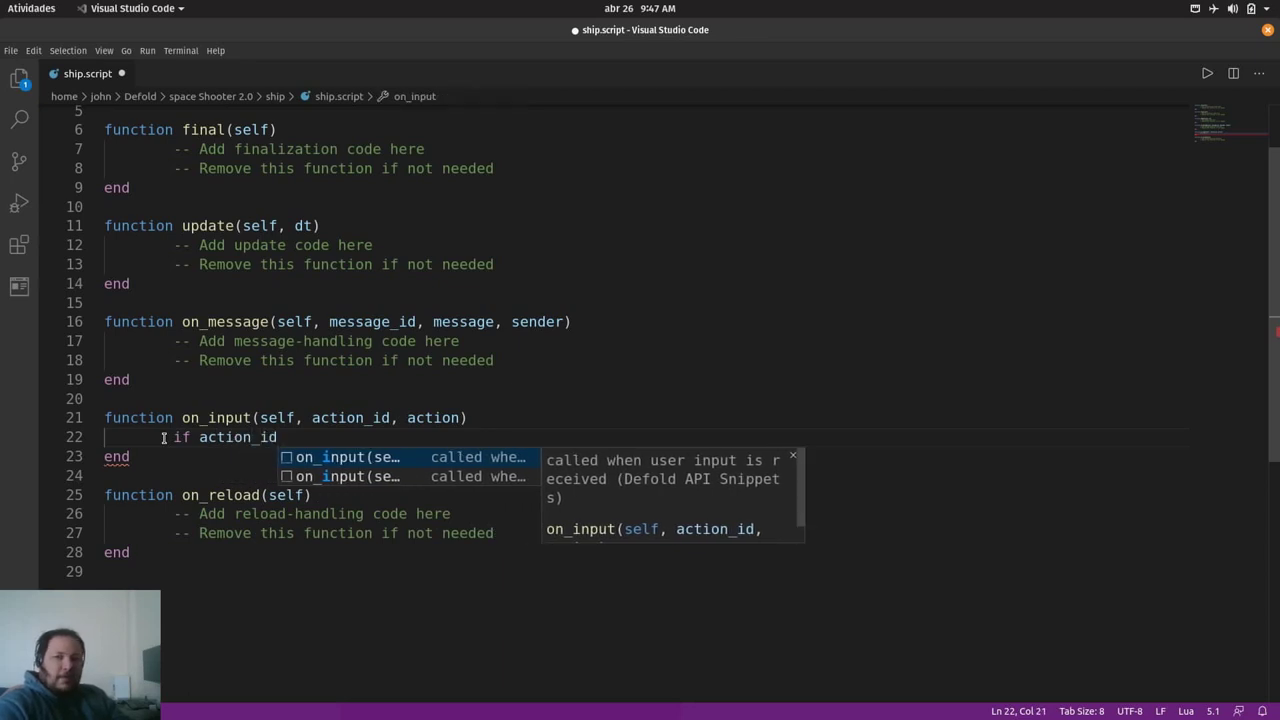
text(==)
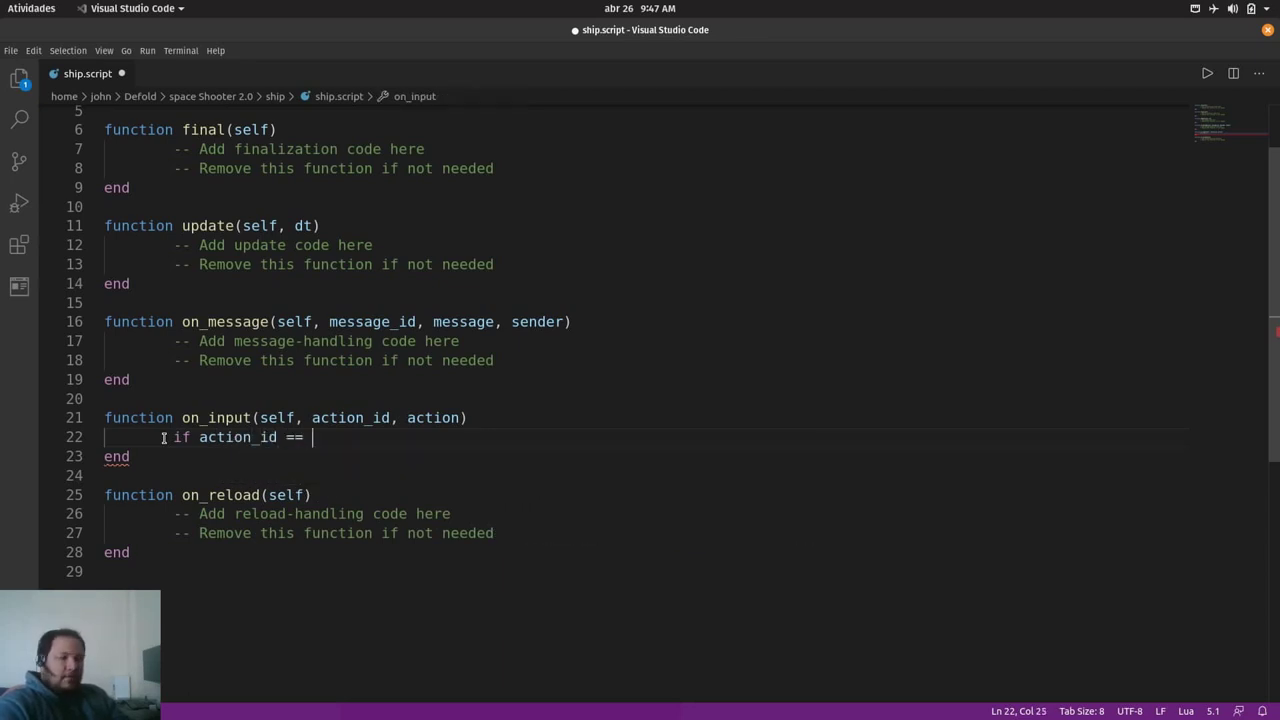
text(= hash)
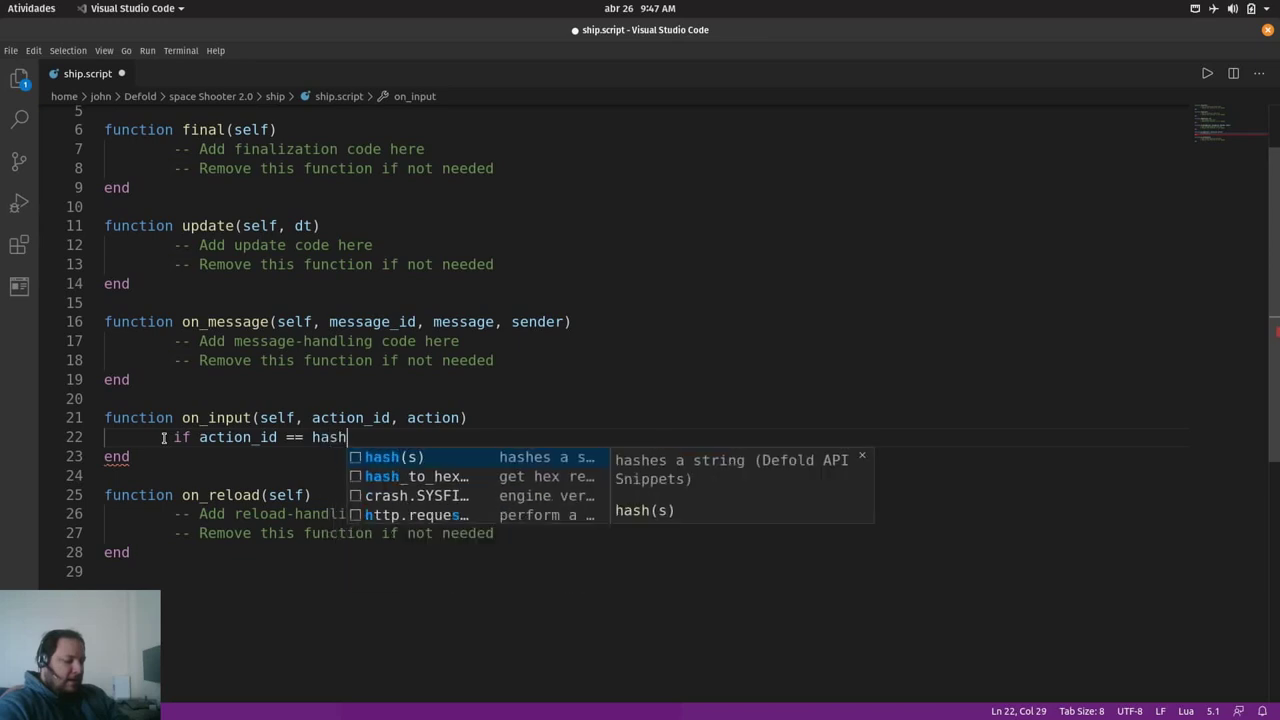
text((')
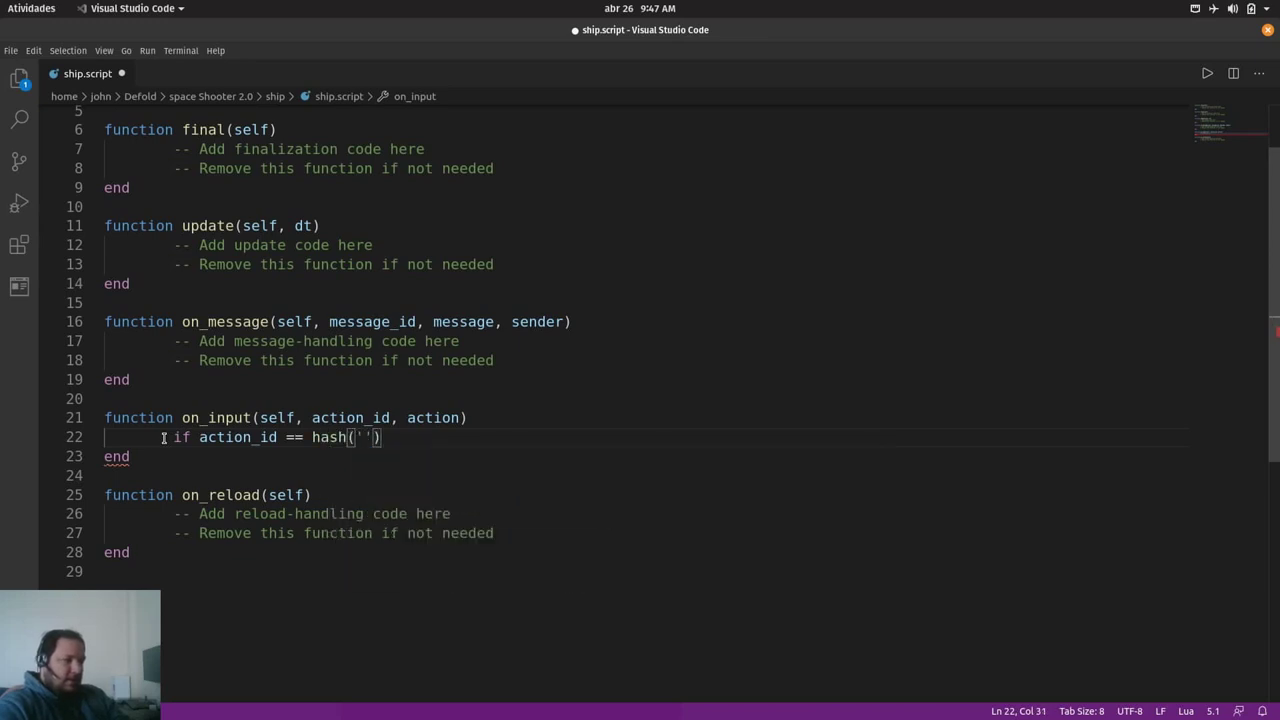
text(move_up)
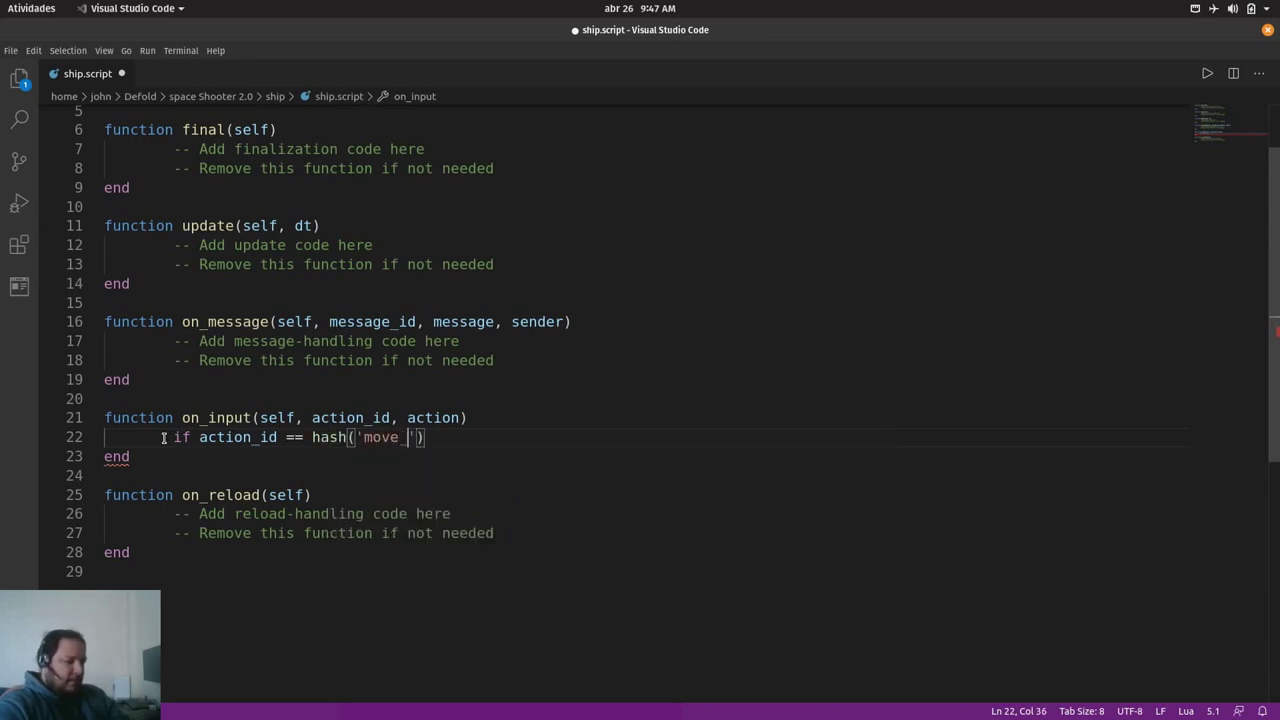
text(')
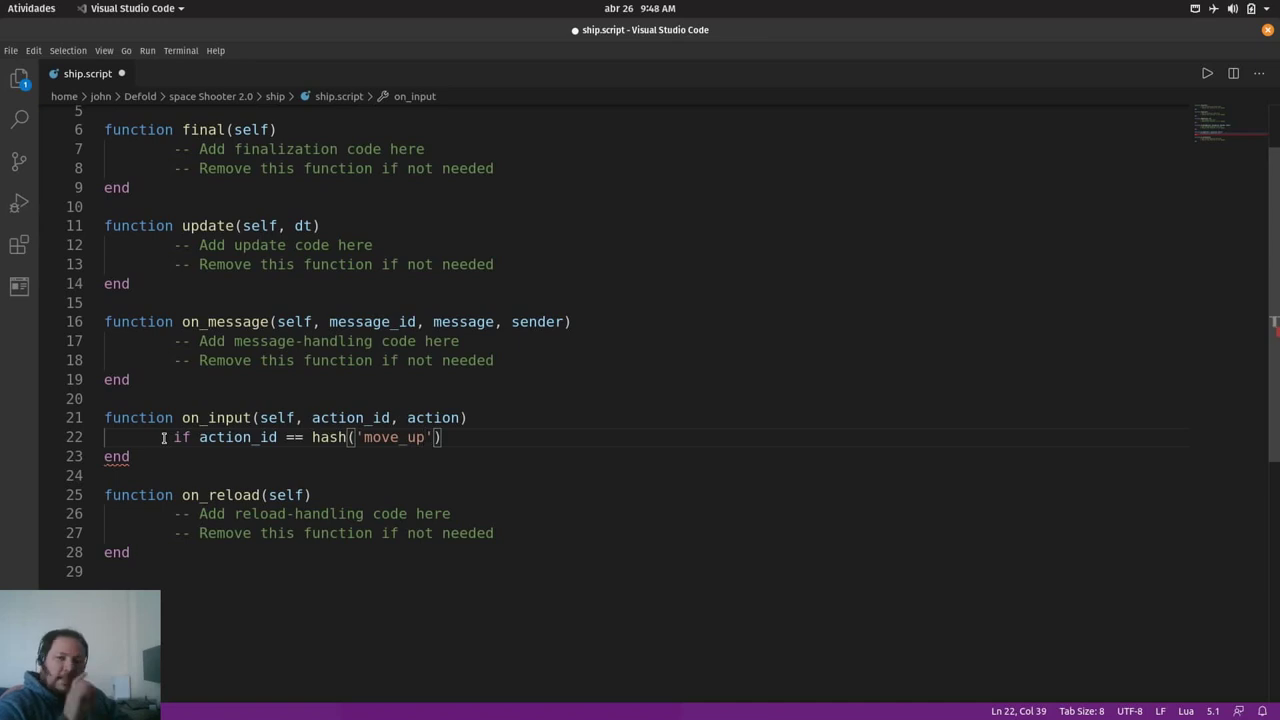
Step: Complete the move_up condition with then and close its block with end, leaving an empty line for the body
text() then)
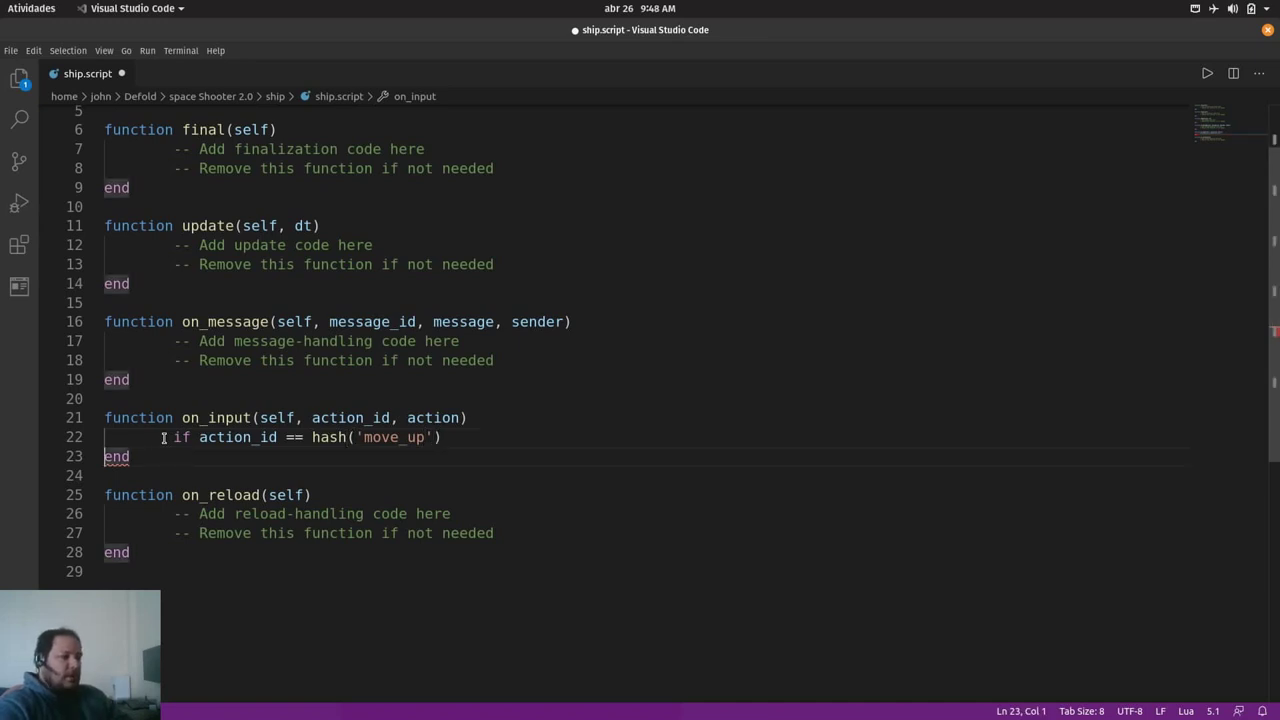
key(Return)
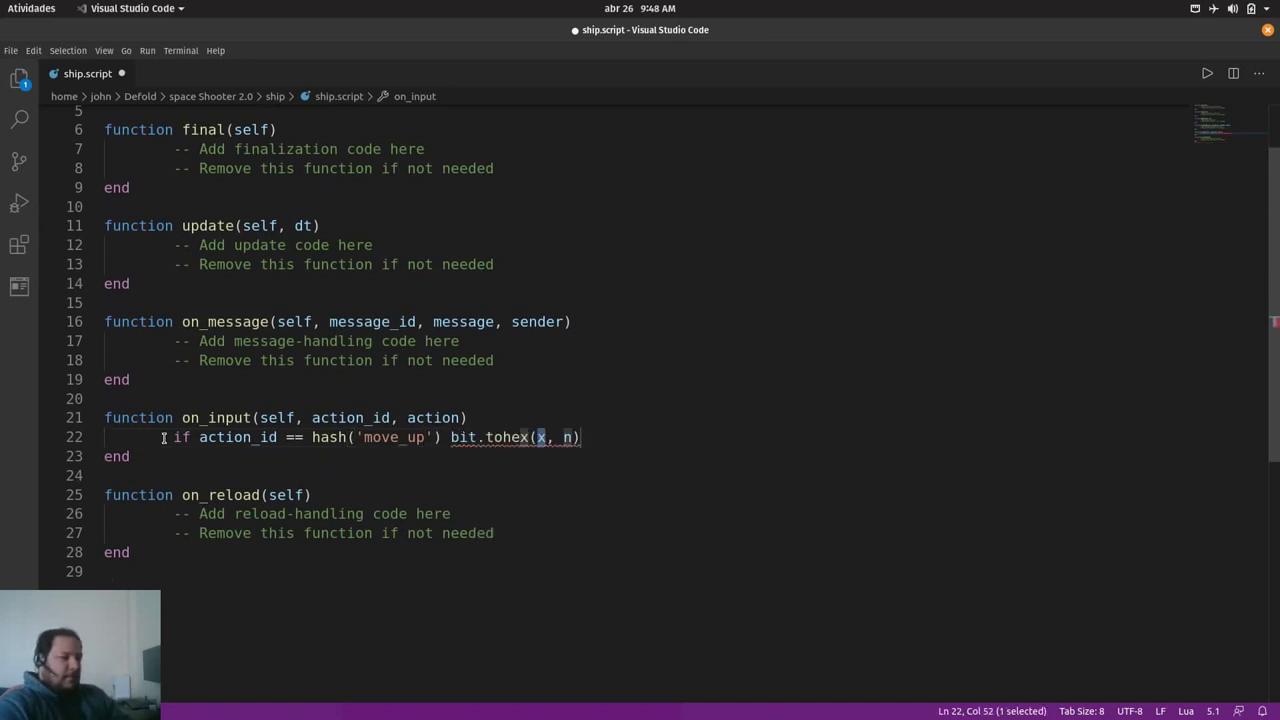
key(ctrl+z)
key(Return)
key(Return)
text(end)
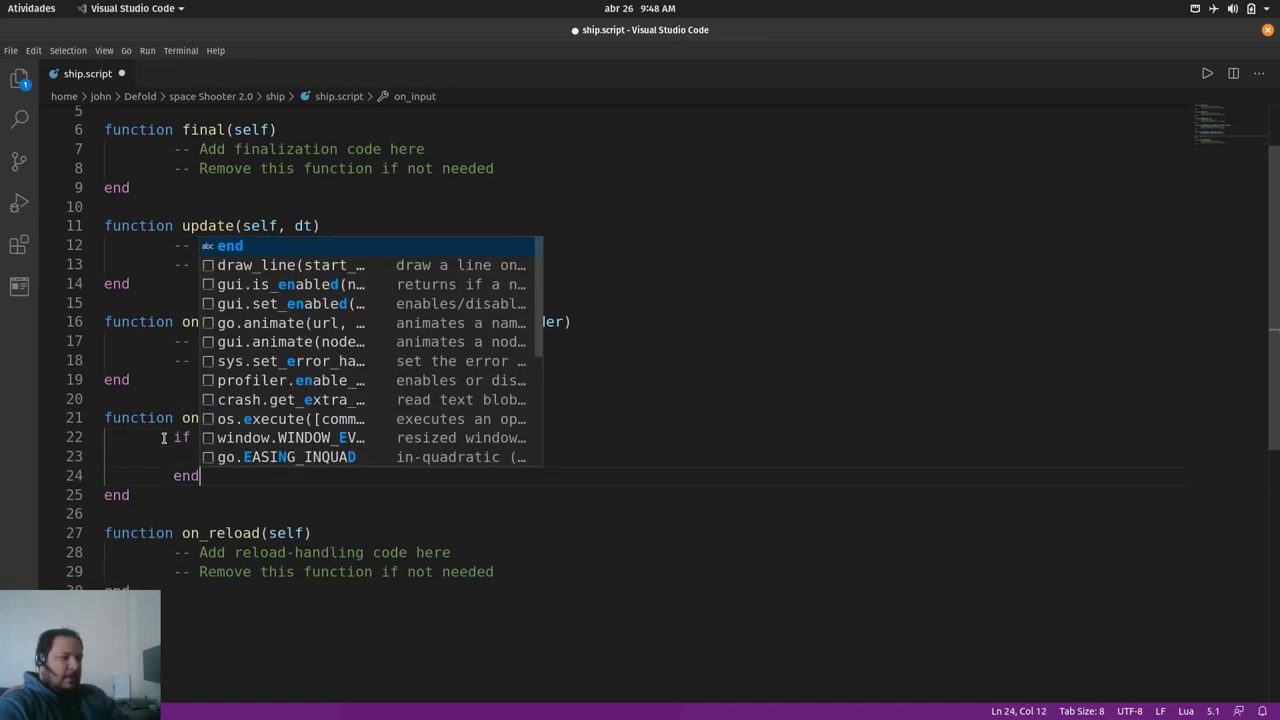
key(Escape)
key(Up)
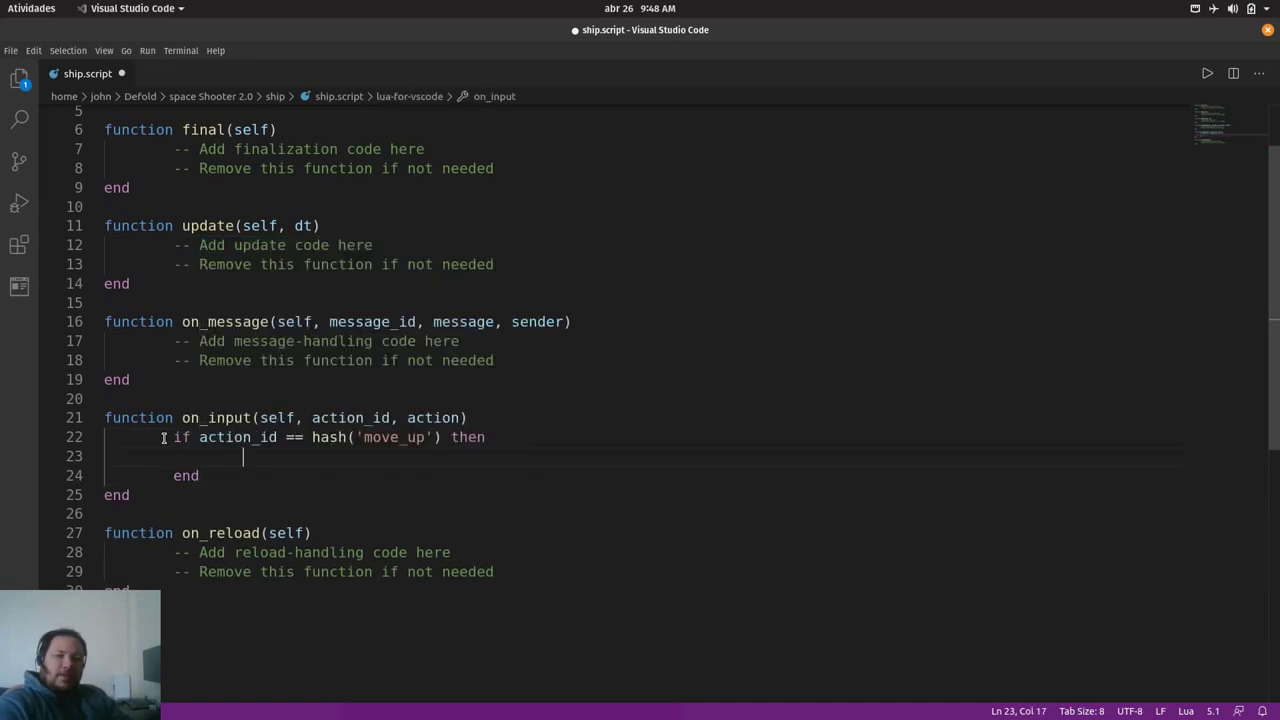
Step: Add print('moved up!') as the body of the move_up condition
text(print)
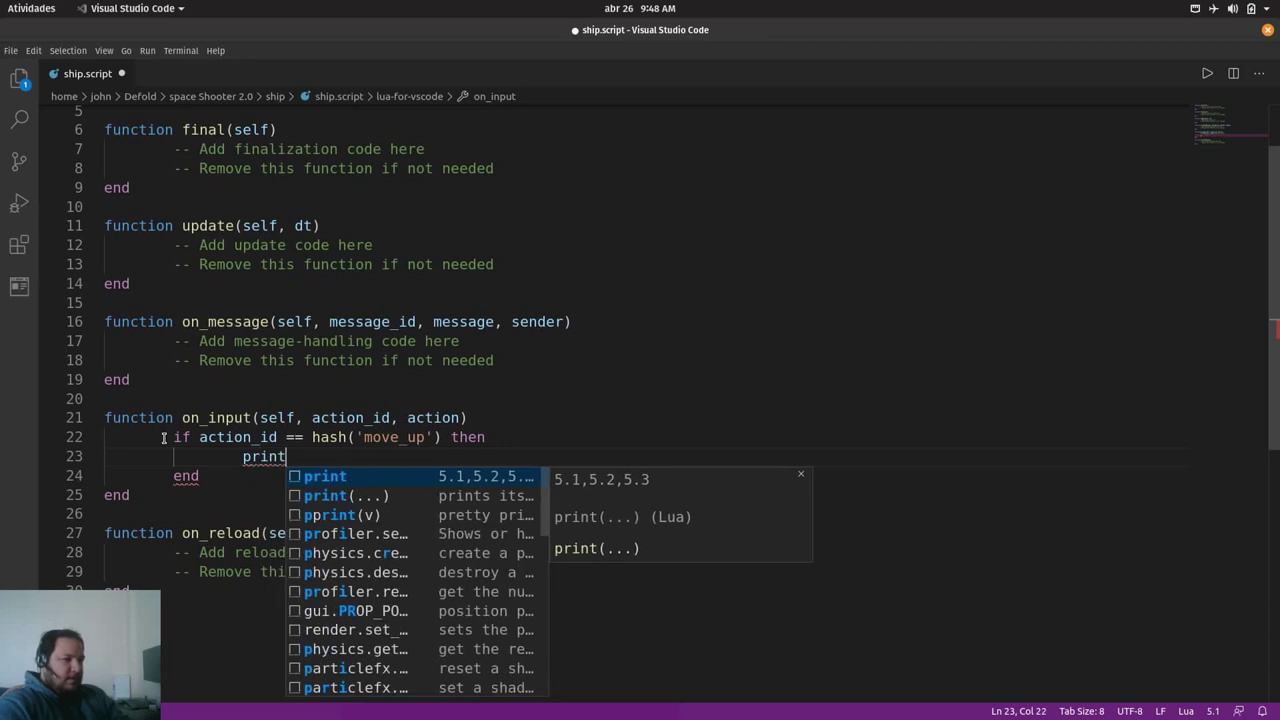
text((')
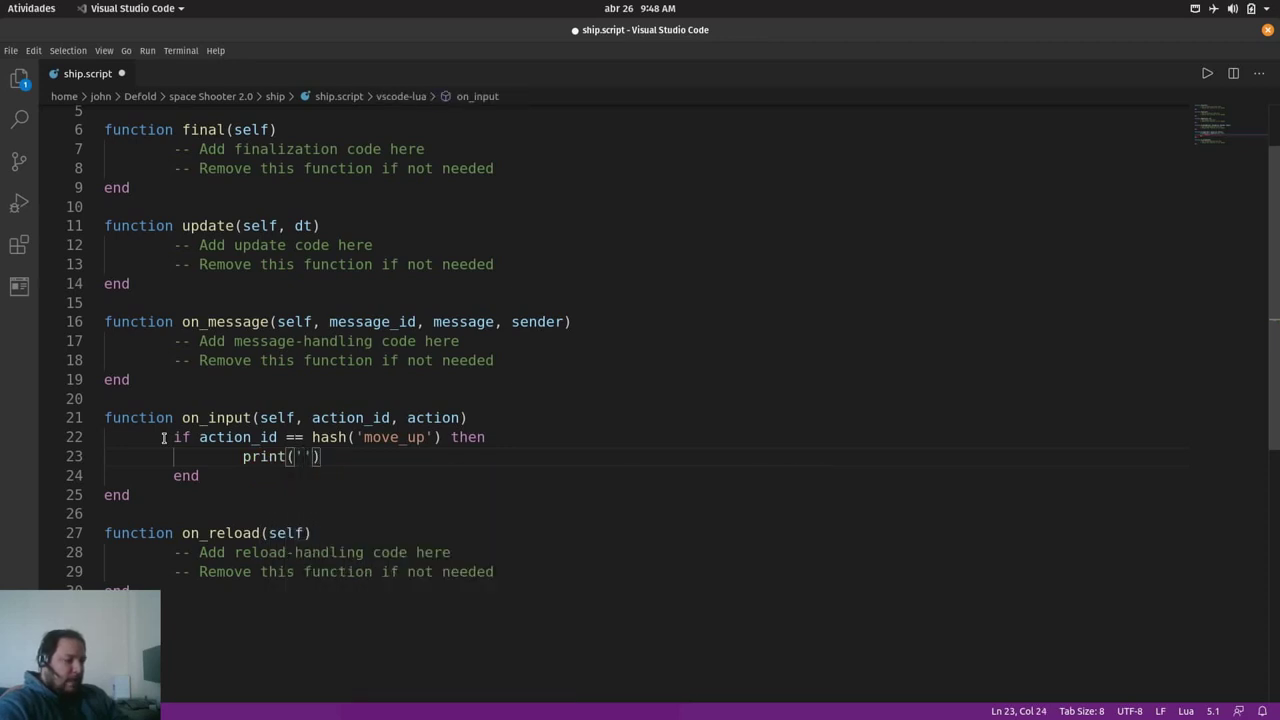
text(moved up!)
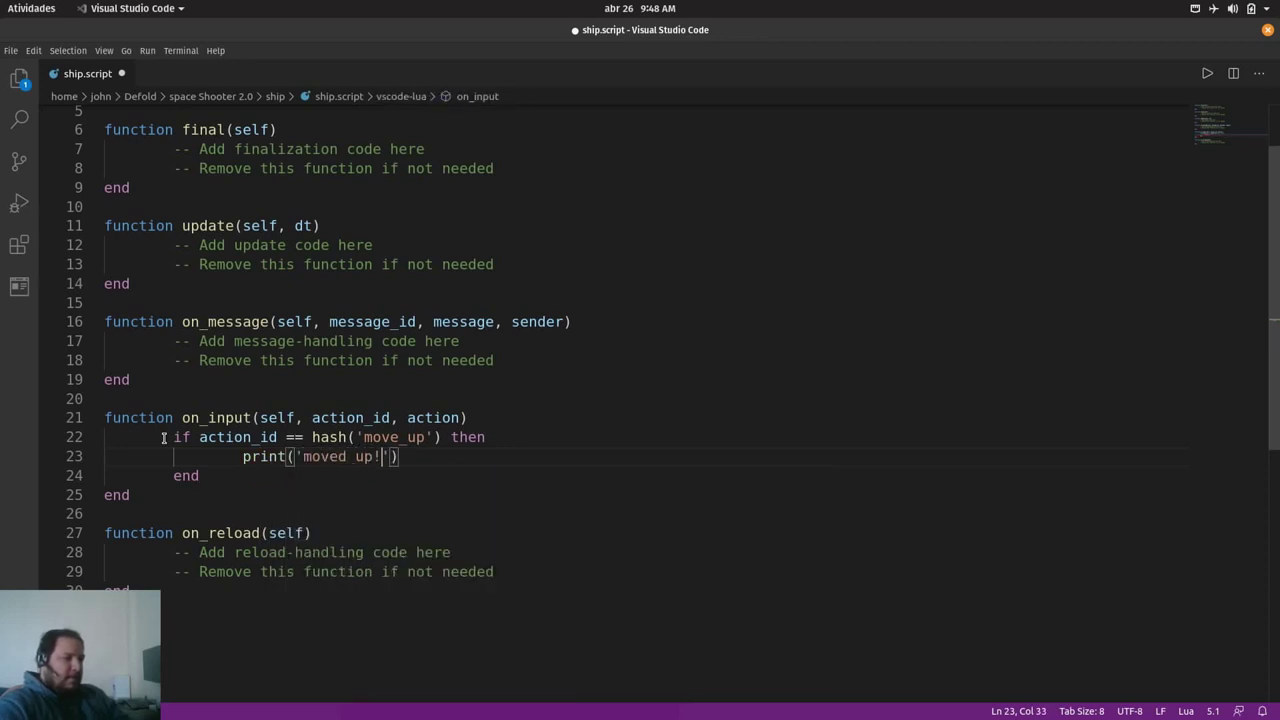
key(Down)
key(Home)
key(Home)
key(Up)
key(End)
key(Down)
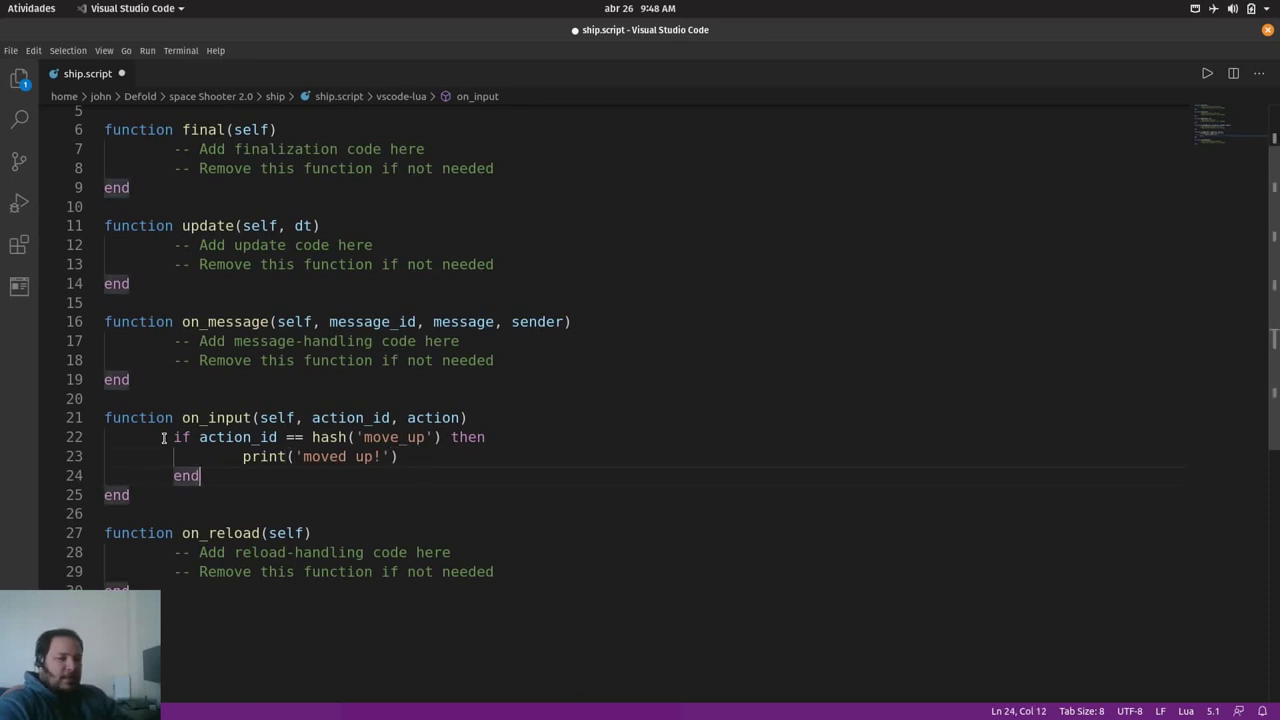
Step: Replace the end that closes the move_up block with an elseif branch testing action_id
key(BackSpace)
key(BackSpace)
key(BackSpace)
text(else)
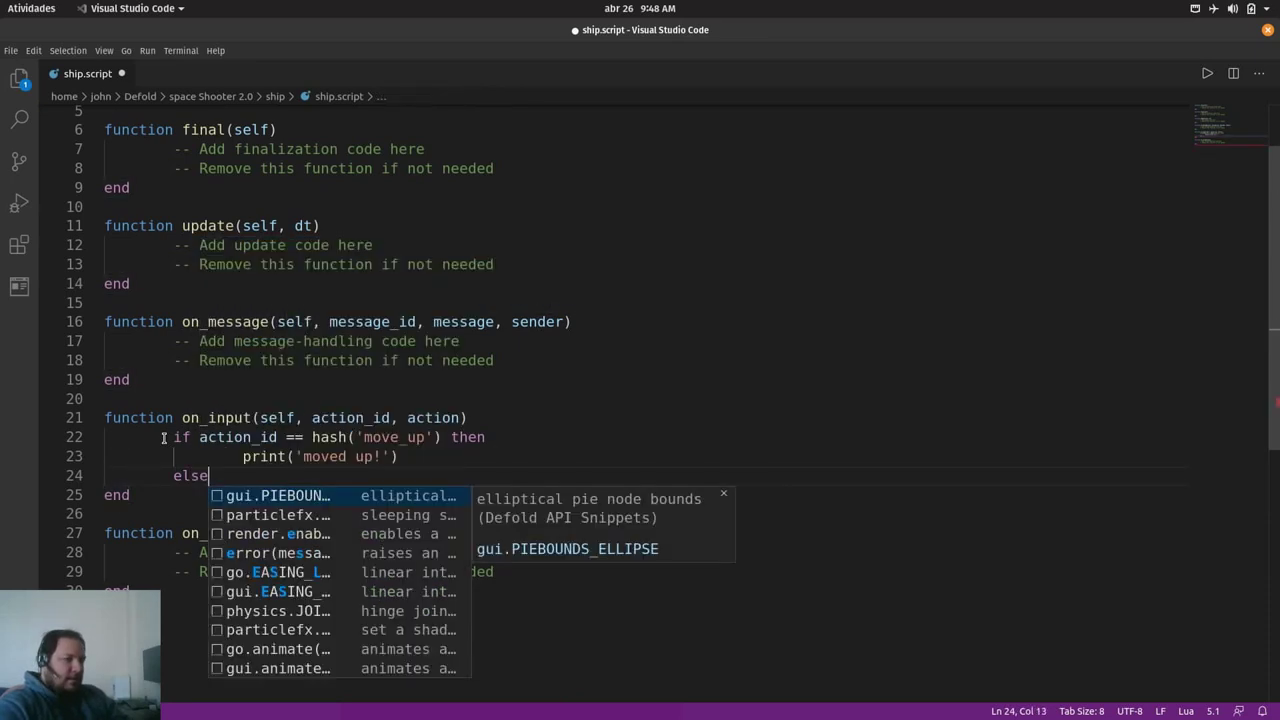
text(if action_ide)
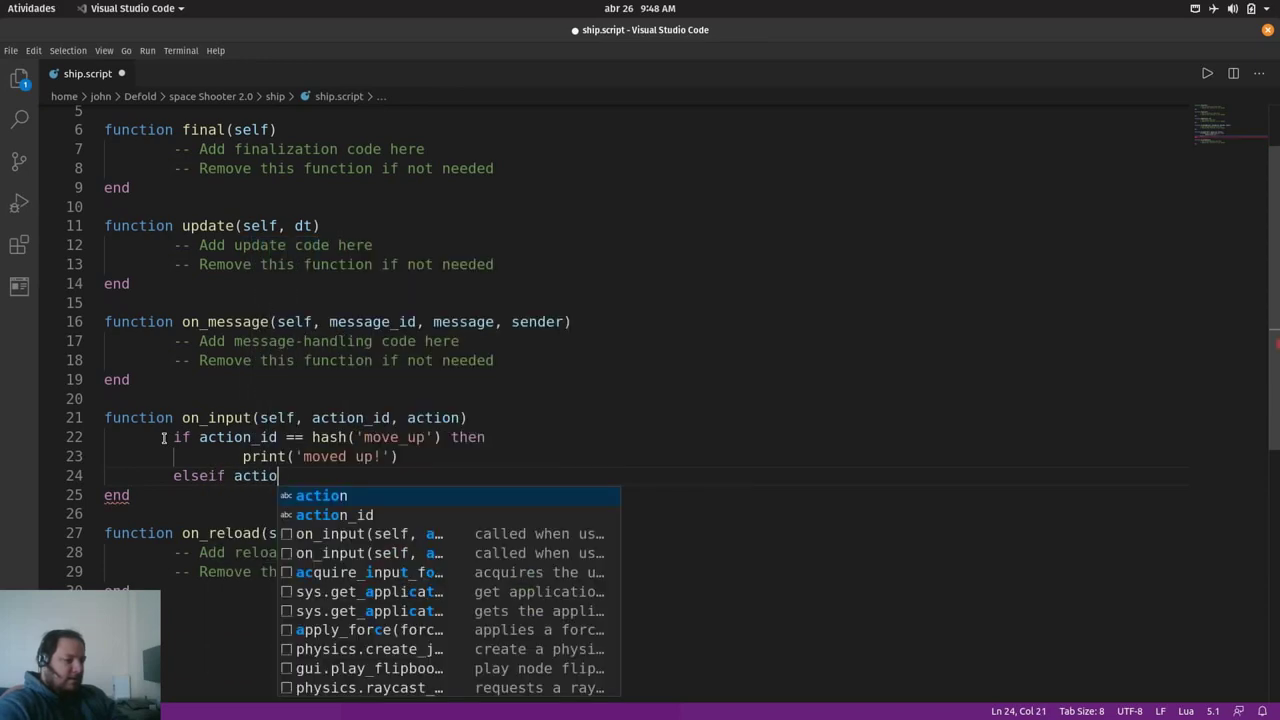